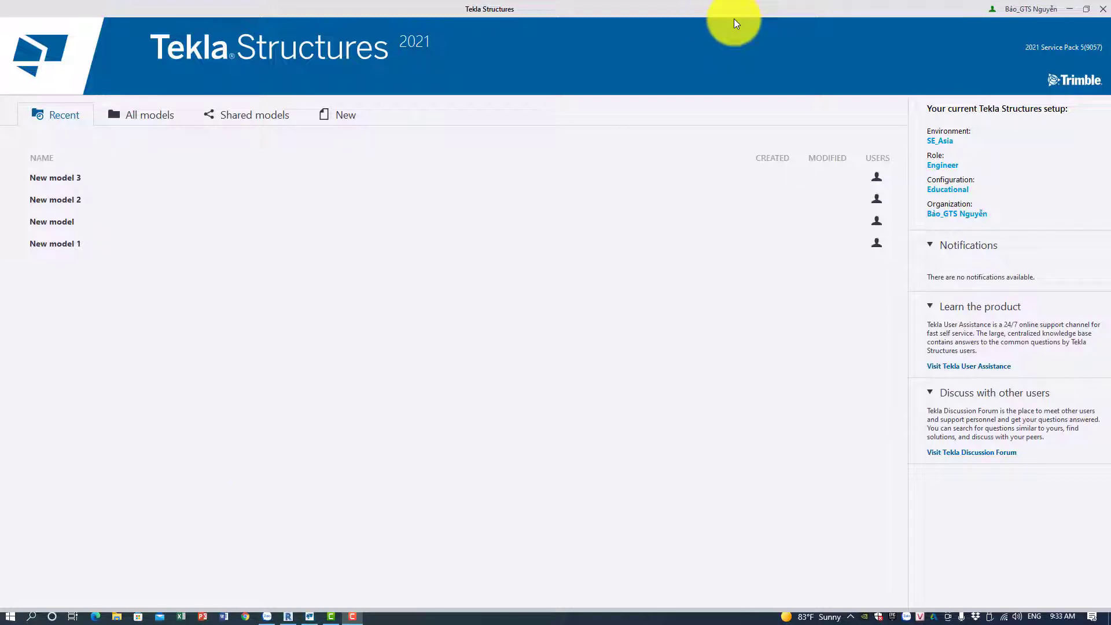
# Restore the Tekla Structures window to a smaller size, reposition it, and minimize it to switch to Revit.
pyautogui.doubleClick(697, 8)
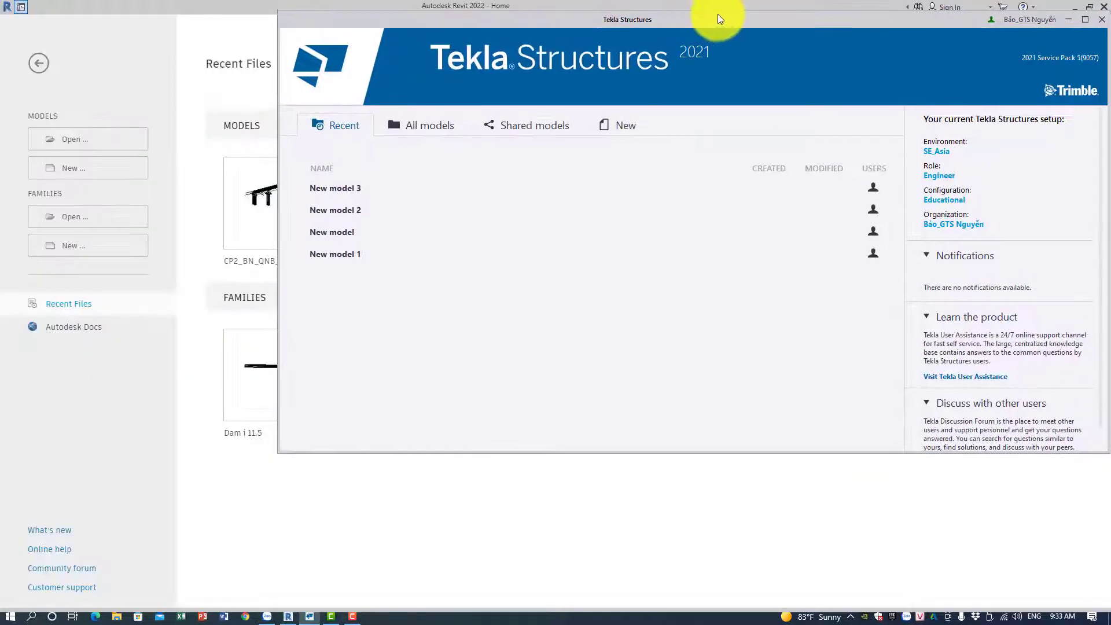
pyautogui.moveTo(717, 15); pyautogui.dragTo(544, 22)
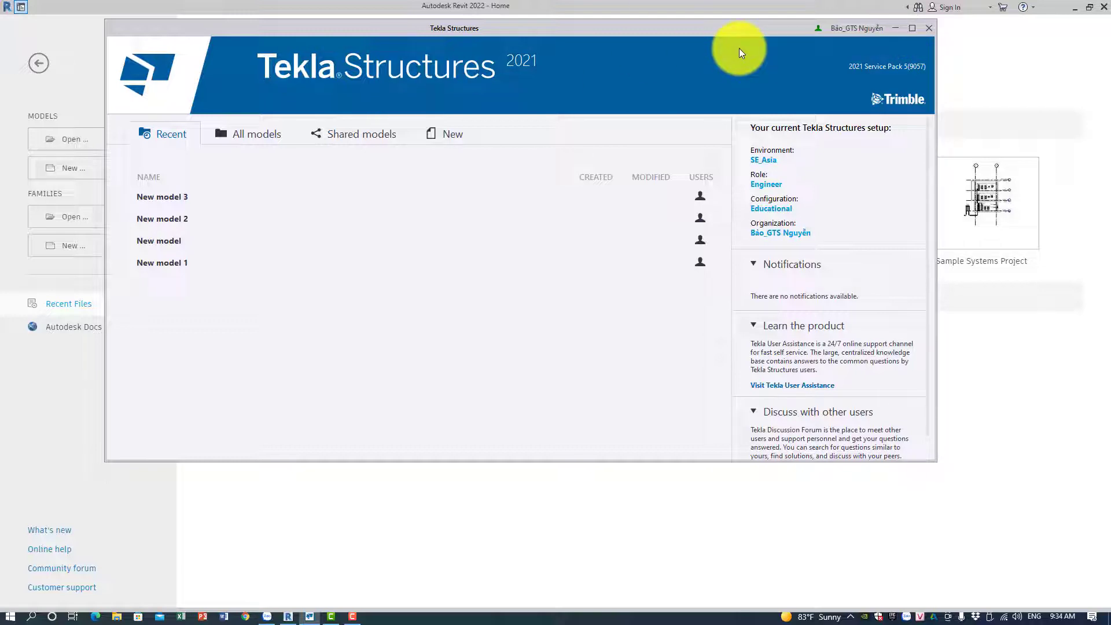
pyautogui.click(894, 29)
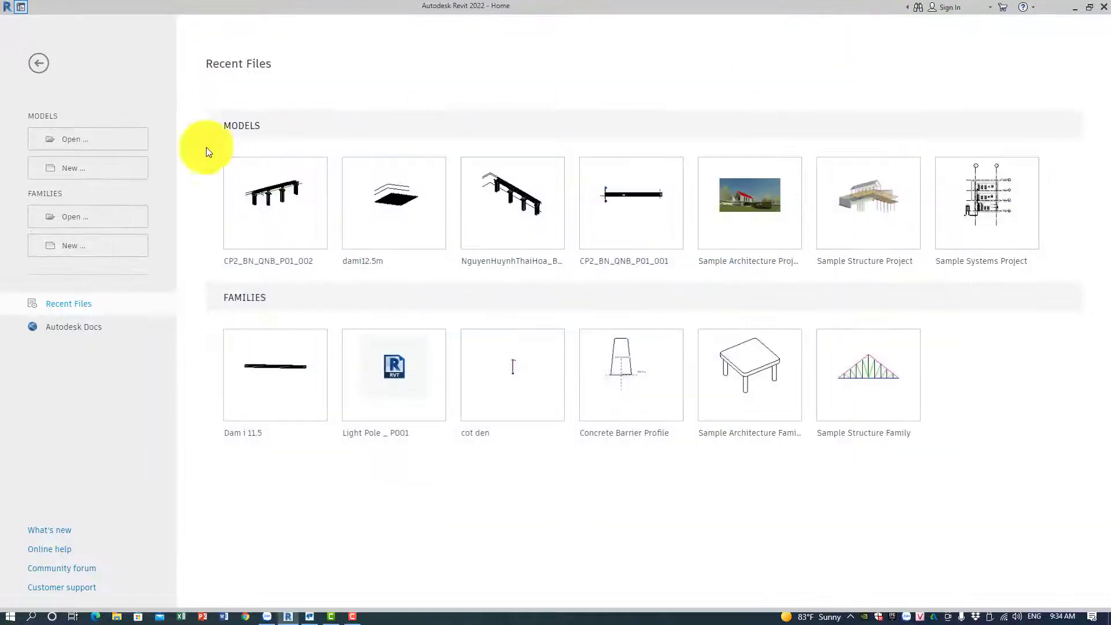
# Start a new Revit project and browse for a template file.
pyautogui.click(75, 170)
pyautogui.moveTo(449, 249); pyautogui.dragTo(406, 193)
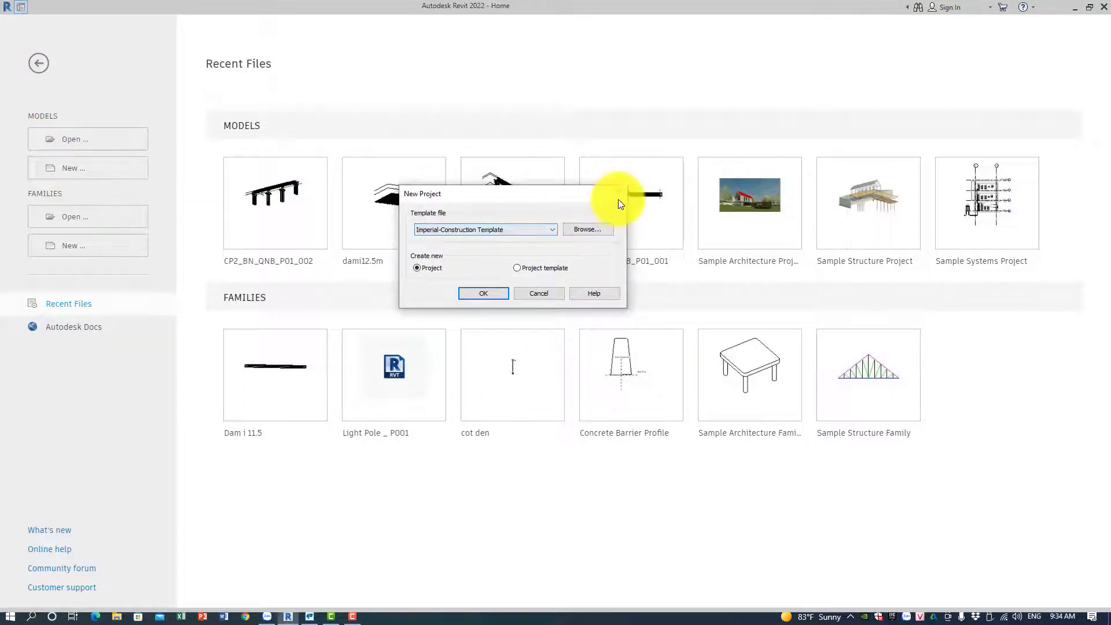
pyautogui.click(531, 231)
pyautogui.click(531, 231)
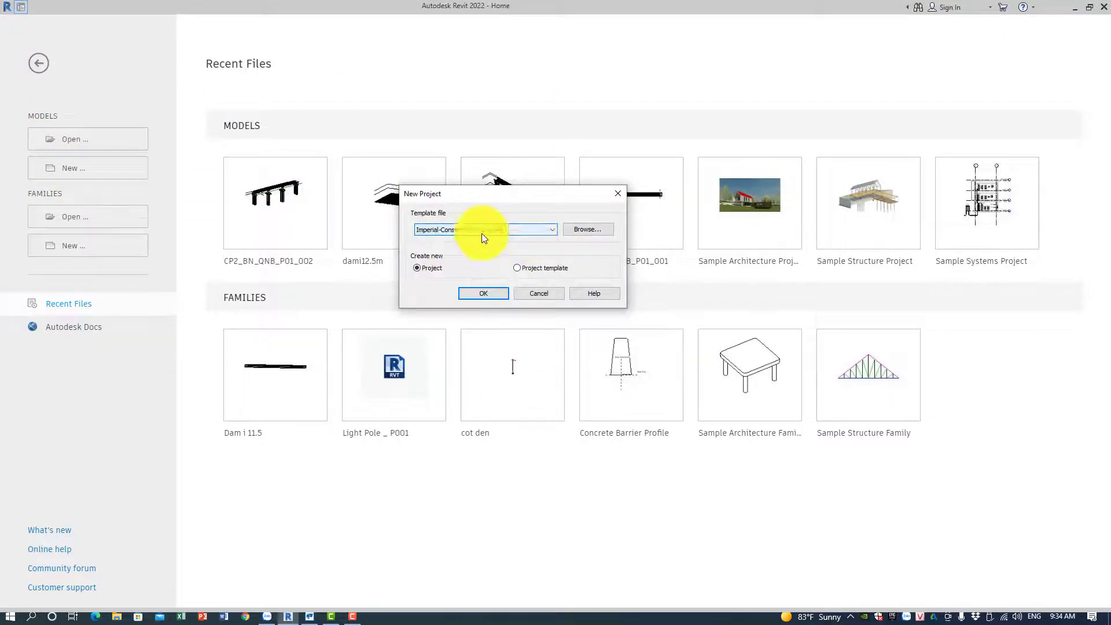
pyautogui.moveTo(560, 193); pyautogui.dragTo(537, 163)
pyautogui.click(562, 199)
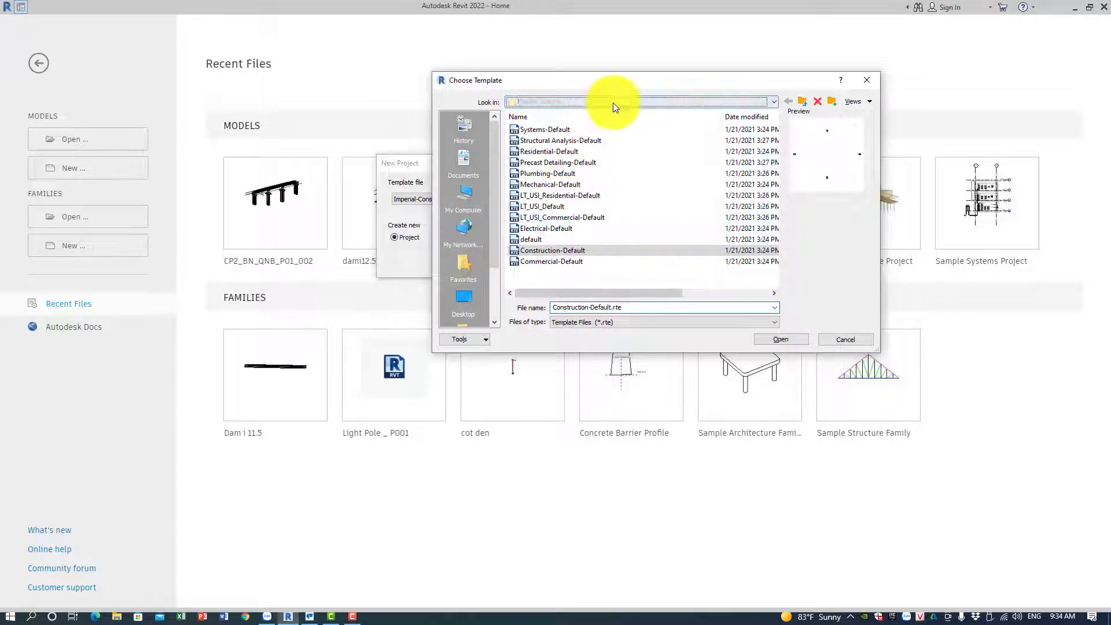
# Navigate to the RVT 2022 Templates folder and open its English subfolder.
pyautogui.click(612, 102)
pyautogui.click(599, 169)
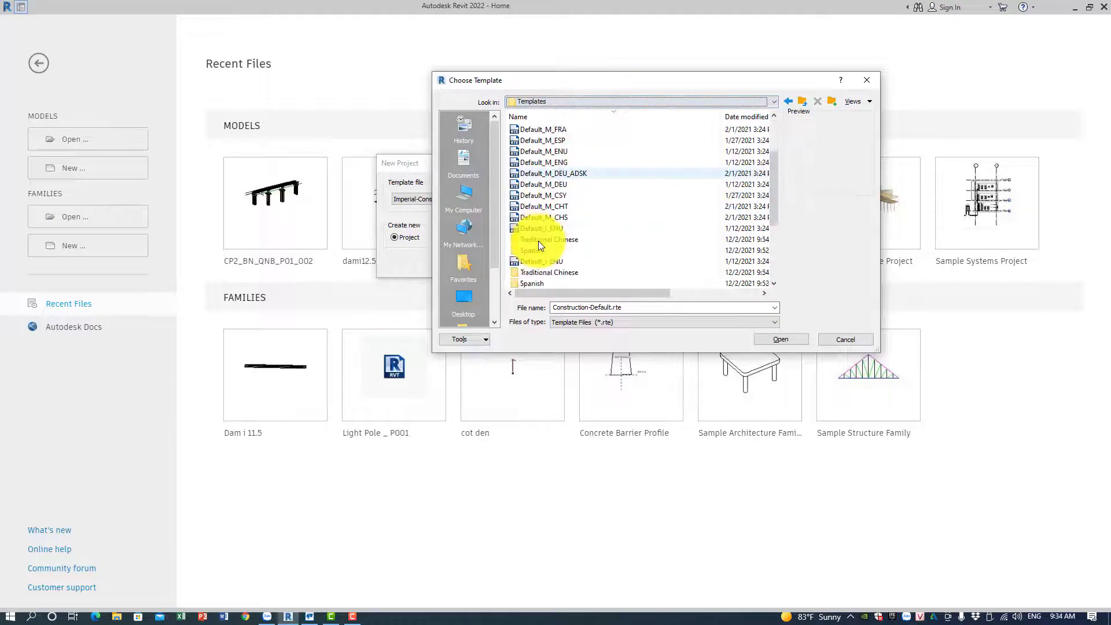
pyautogui.click(595, 104)
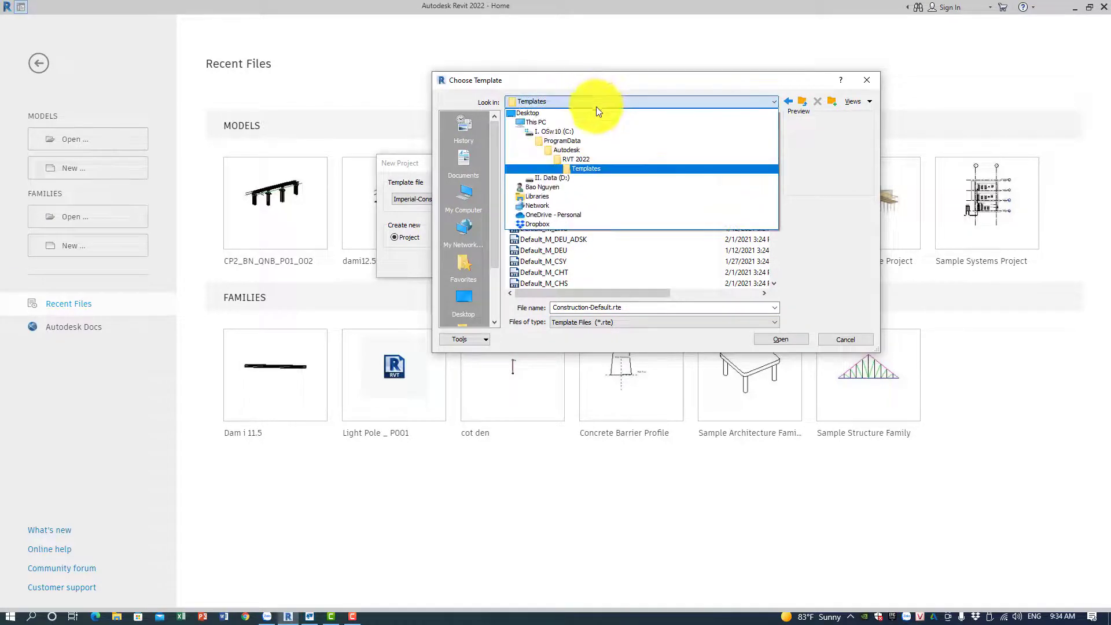
pyautogui.click(585, 158)
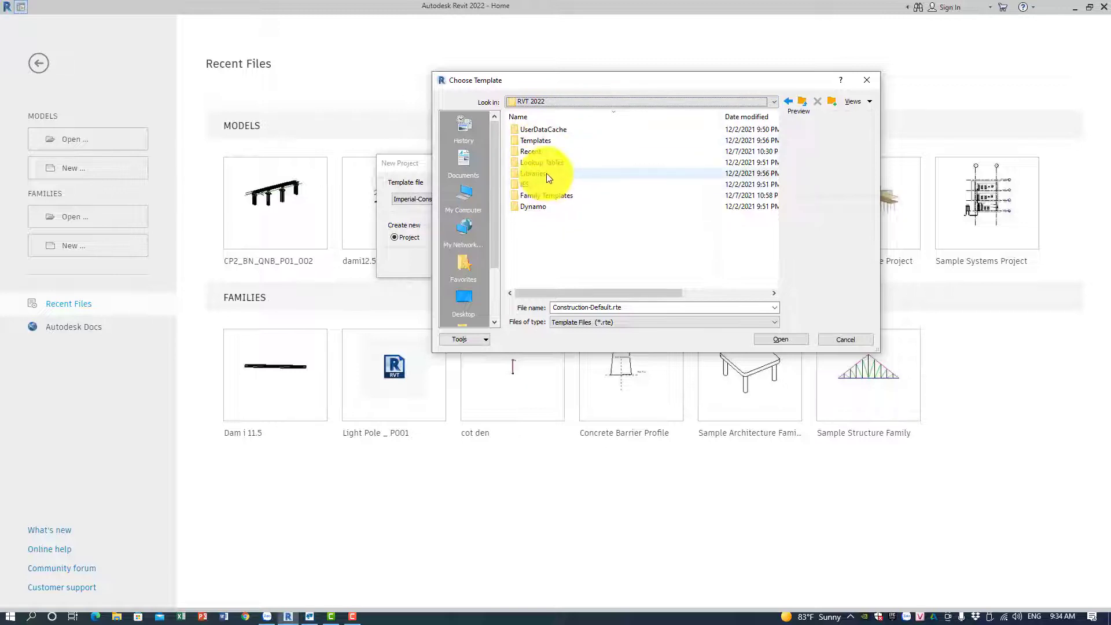
pyautogui.doubleClick(556, 140)
pyautogui.scroll(-4, 538, 251)
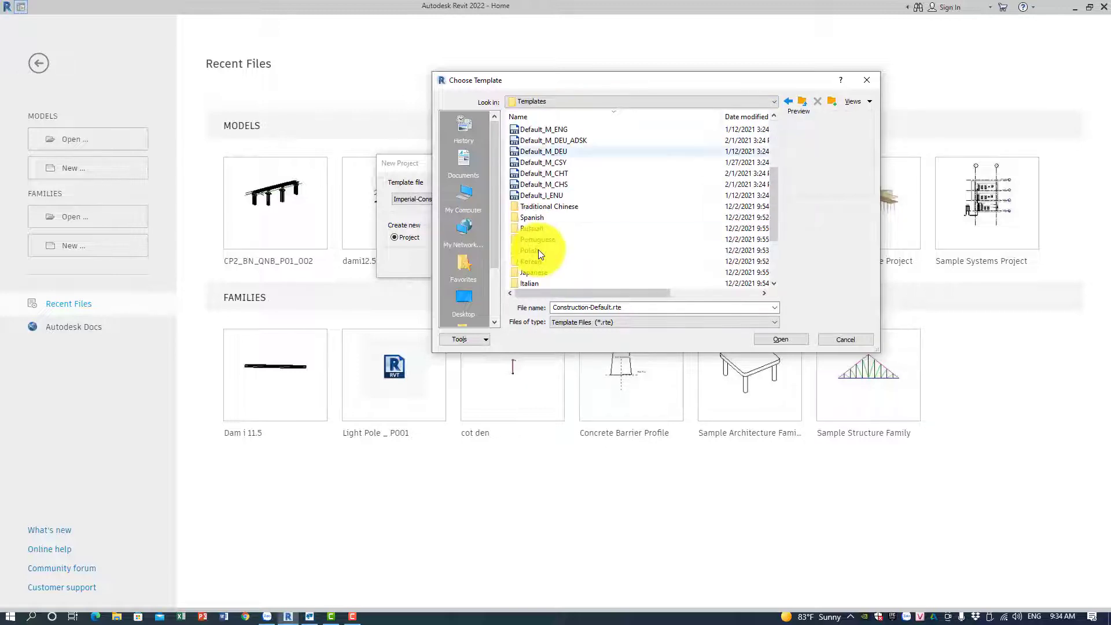
pyautogui.scroll(-2, 538, 249)
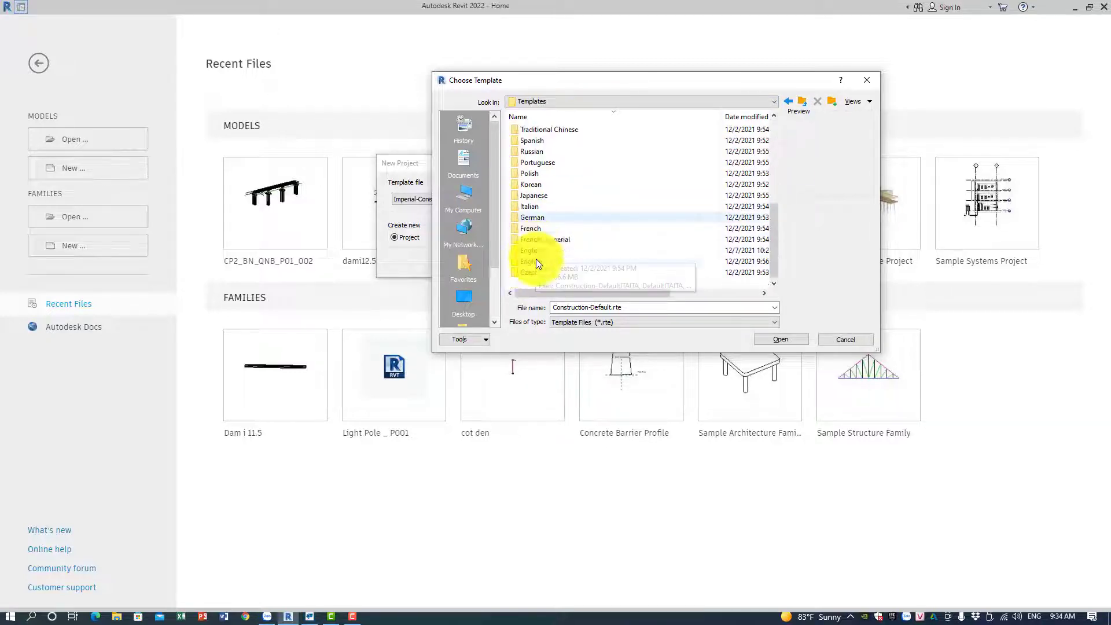
pyautogui.doubleClick(538, 252)
# Choose the DefaultMetric template and create the project from it.
pyautogui.scroll(-1, 547, 199)
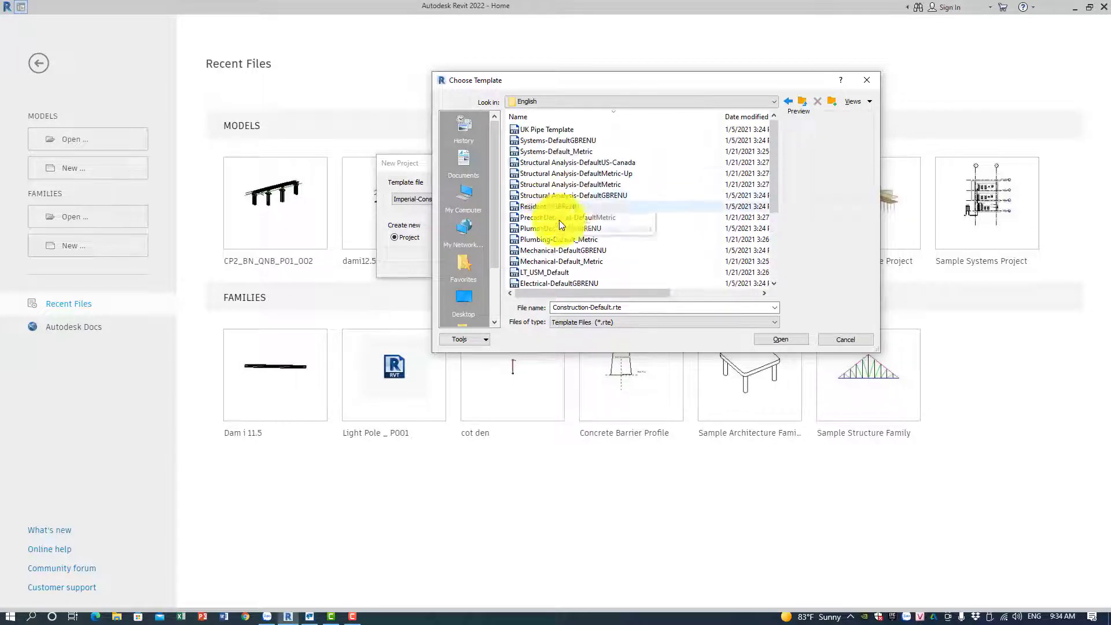
pyautogui.click(553, 249)
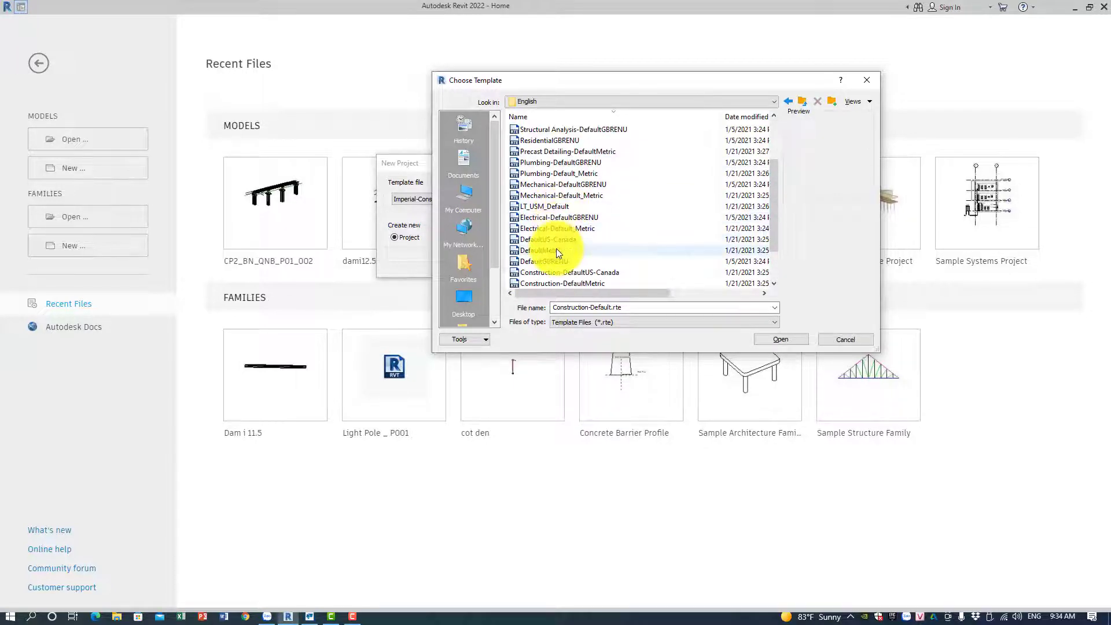
pyautogui.click(797, 338)
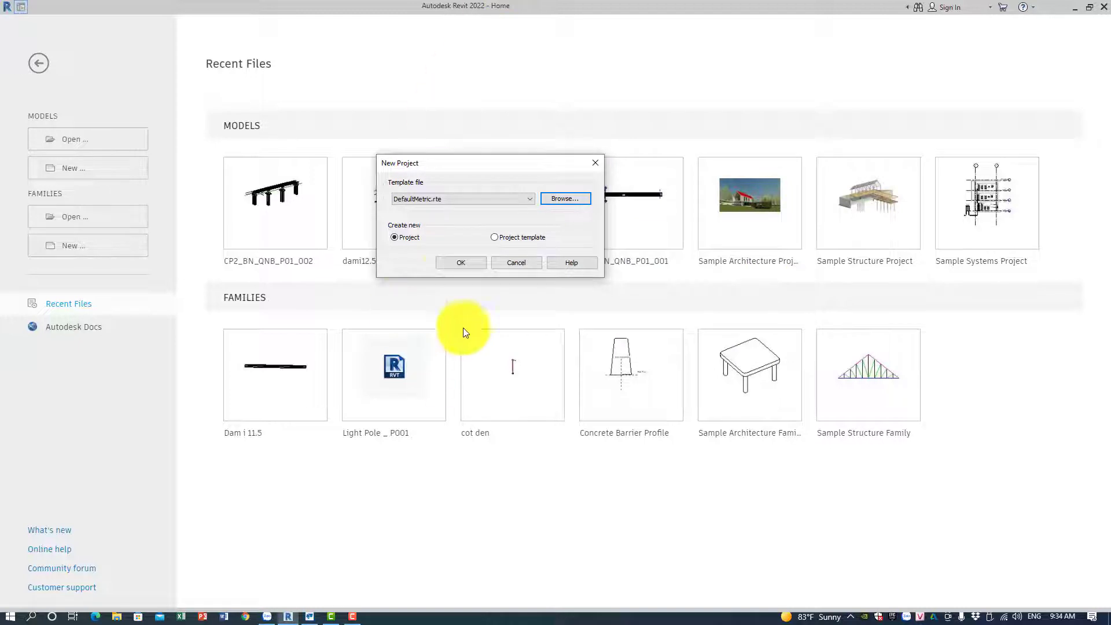
pyautogui.click(450, 265)
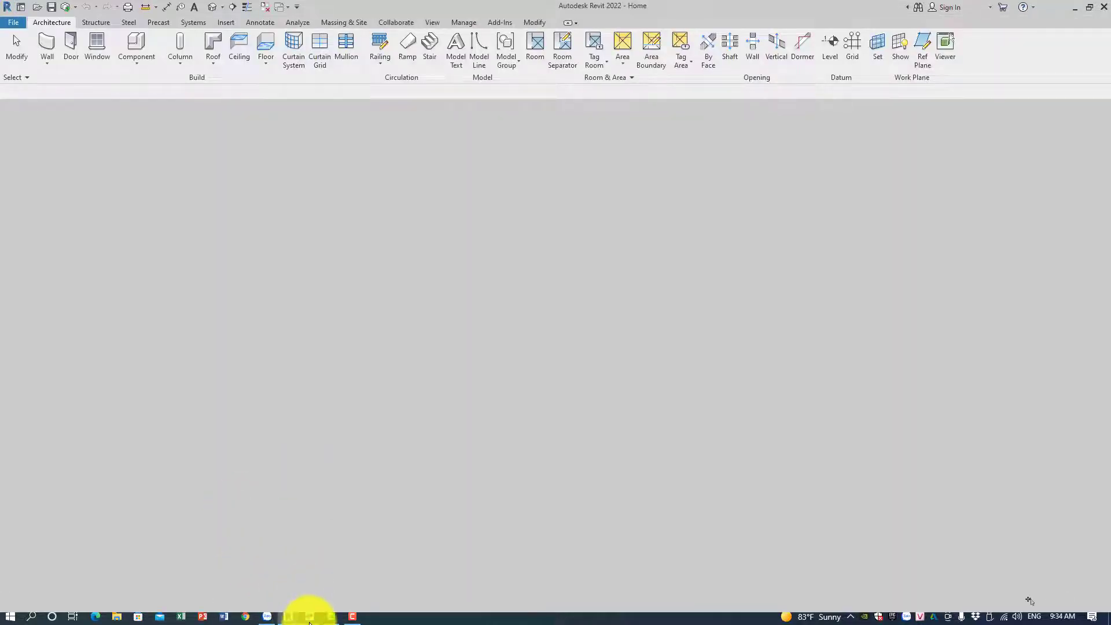
# Switch to Tekla Structures, create the single-user model New model 1, and agree to save it under the educational license.
pyautogui.click(309, 616)
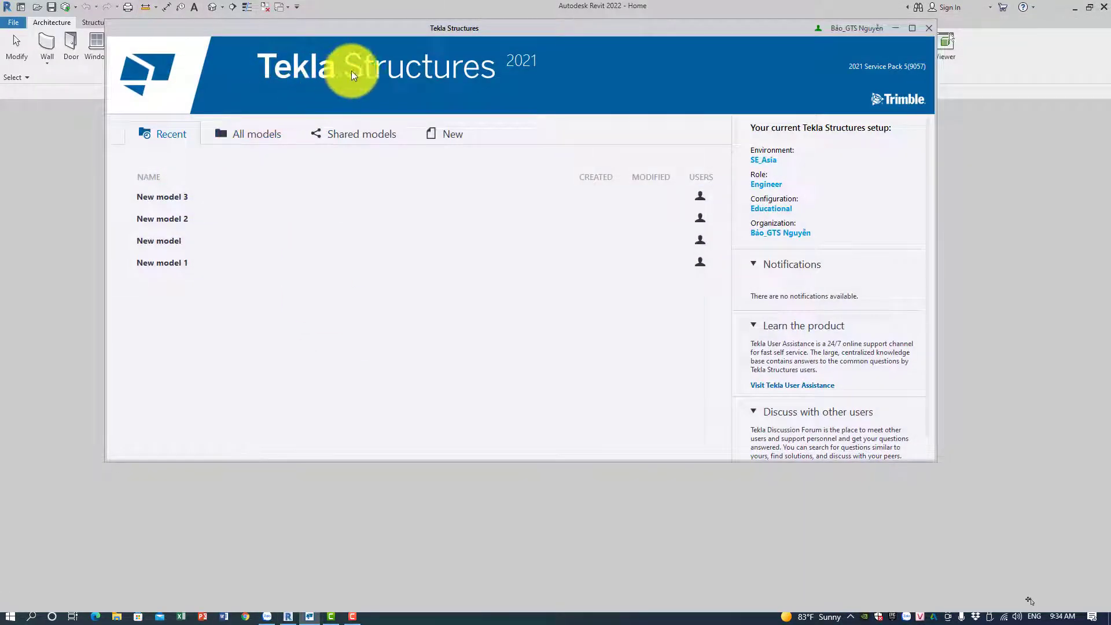
pyautogui.moveTo(379, 29); pyautogui.dragTo(362, 65)
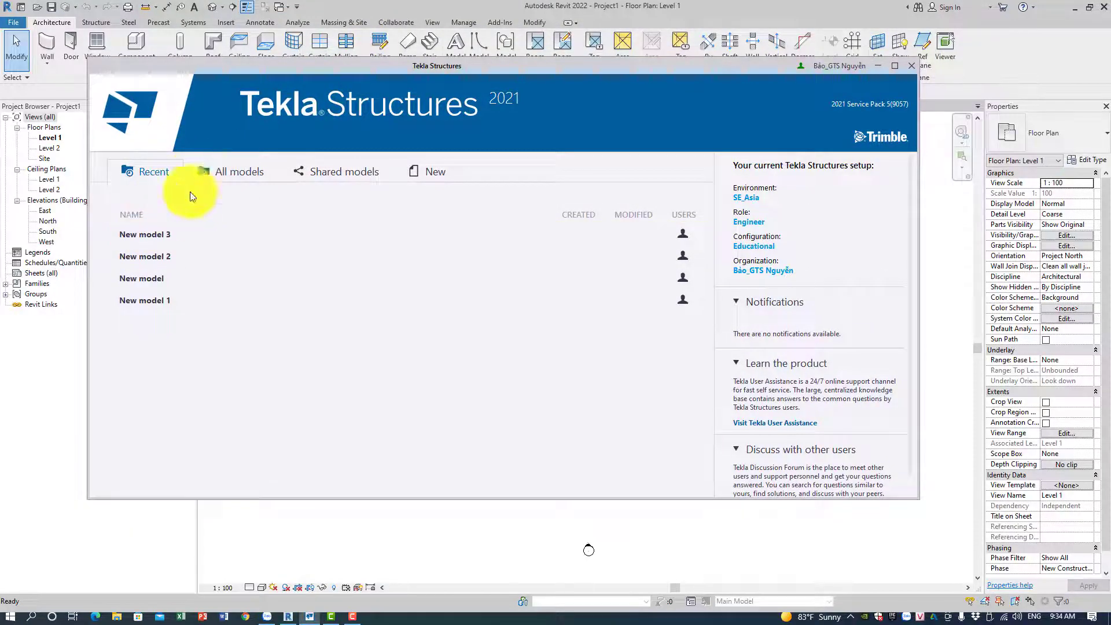
pyautogui.click(434, 172)
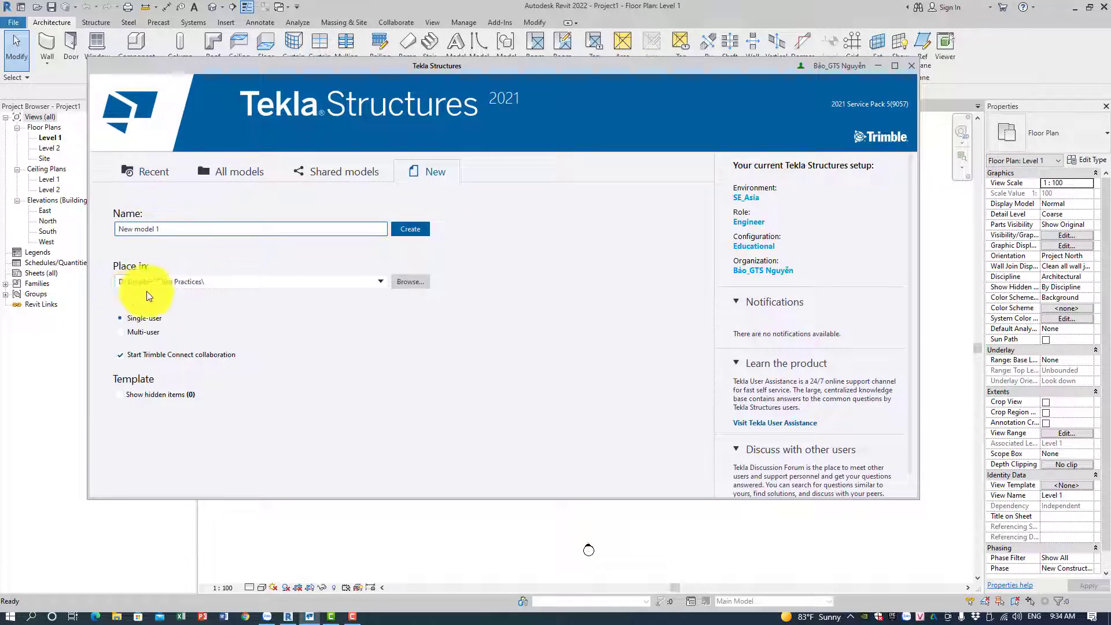
pyautogui.click(396, 230)
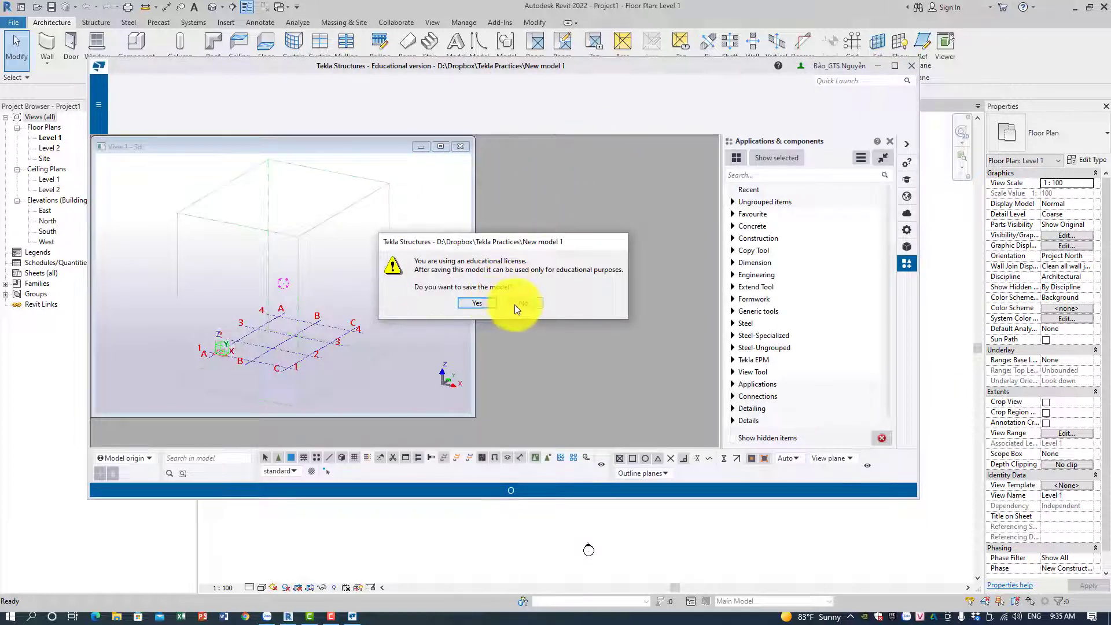
pyautogui.click(481, 303)
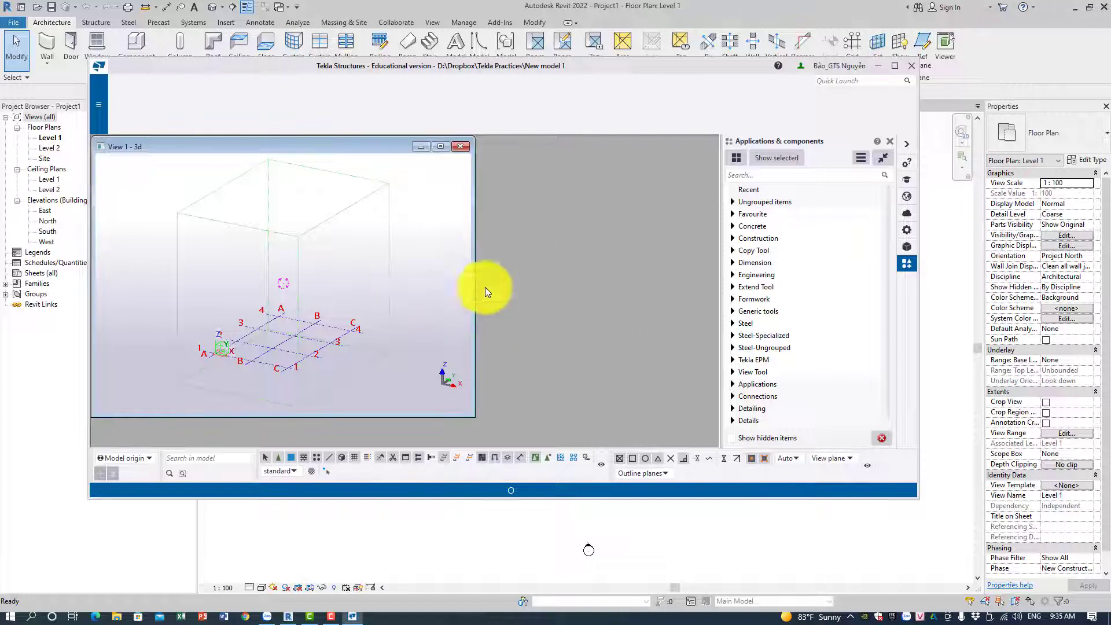
# Maximize the View 1 3D view and the Tekla Structures window.
pyautogui.click(441, 148)
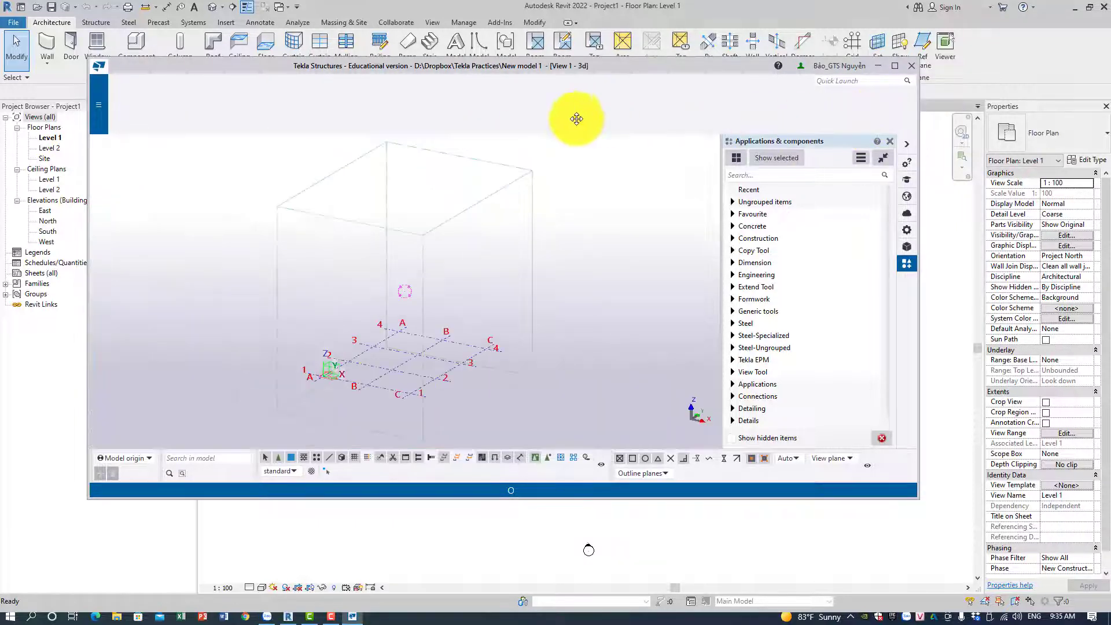
pyautogui.click(894, 65)
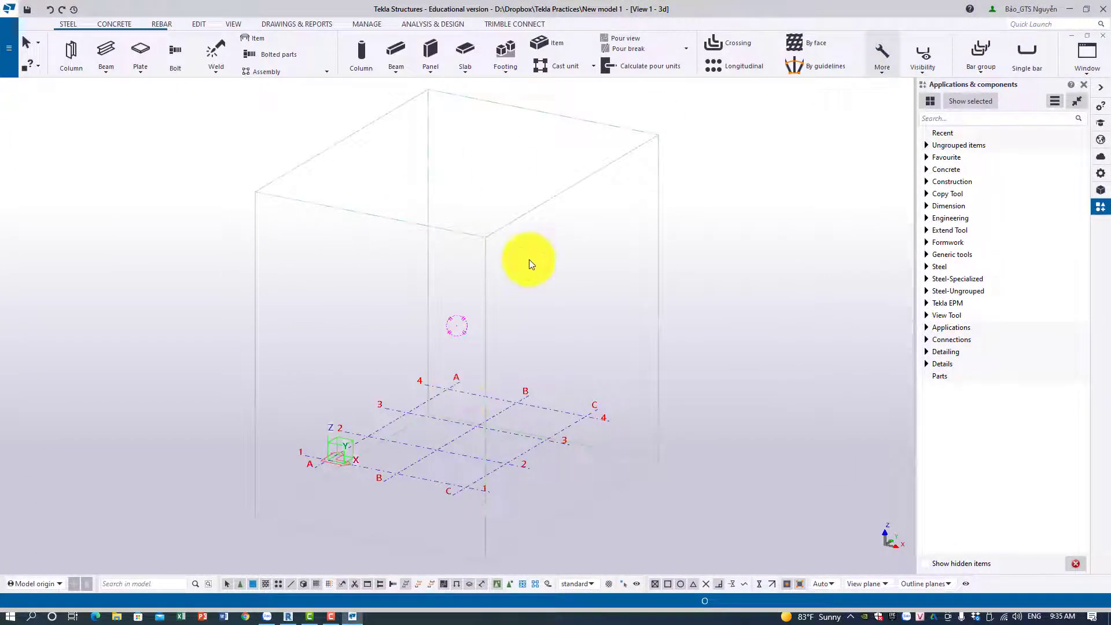
pyautogui.moveTo(449, 453); pyautogui.dragTo(511, 327, button='middle')
pyautogui.scroll(3, 512, 327)
pyautogui.scroll(-2, 570, 199)
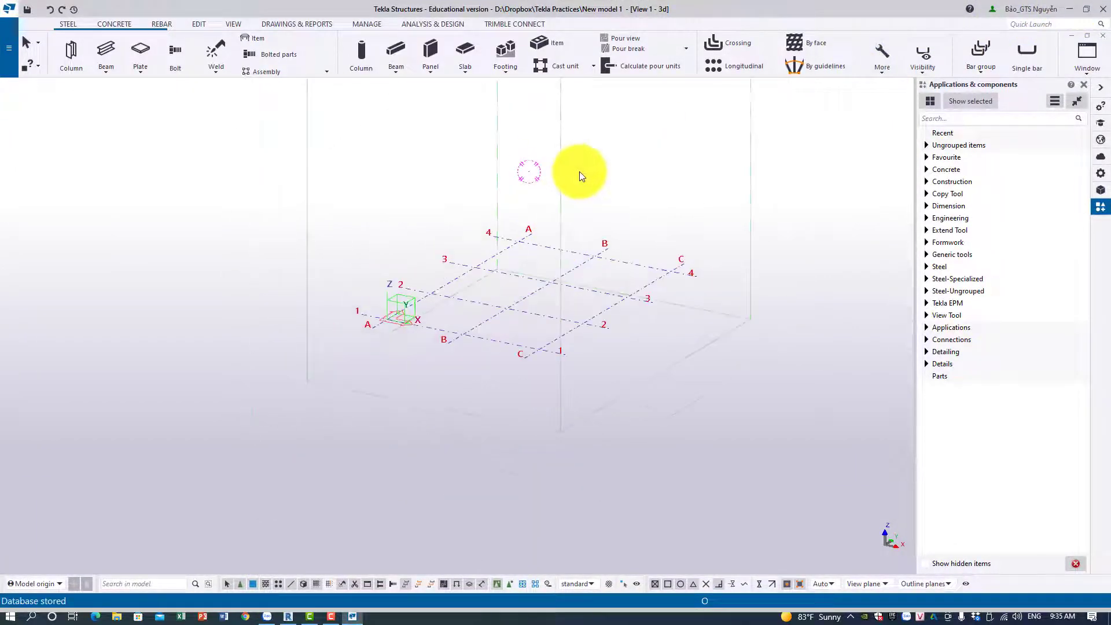
pyautogui.moveTo(579, 172); pyautogui.dragTo(539, 260, button='middle')
# Dismiss the Trimble Connect project selection without creating a project.
pyautogui.moveTo(193, 245); pyautogui.dragTo(689, 485)
pyautogui.click(193, 297)
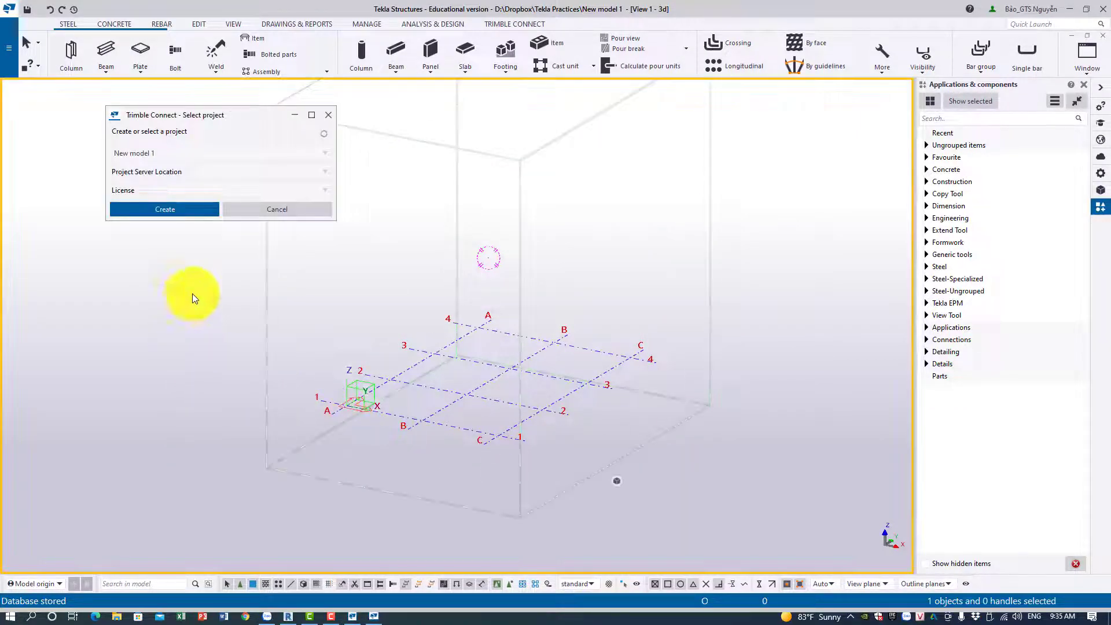
pyautogui.click(328, 114)
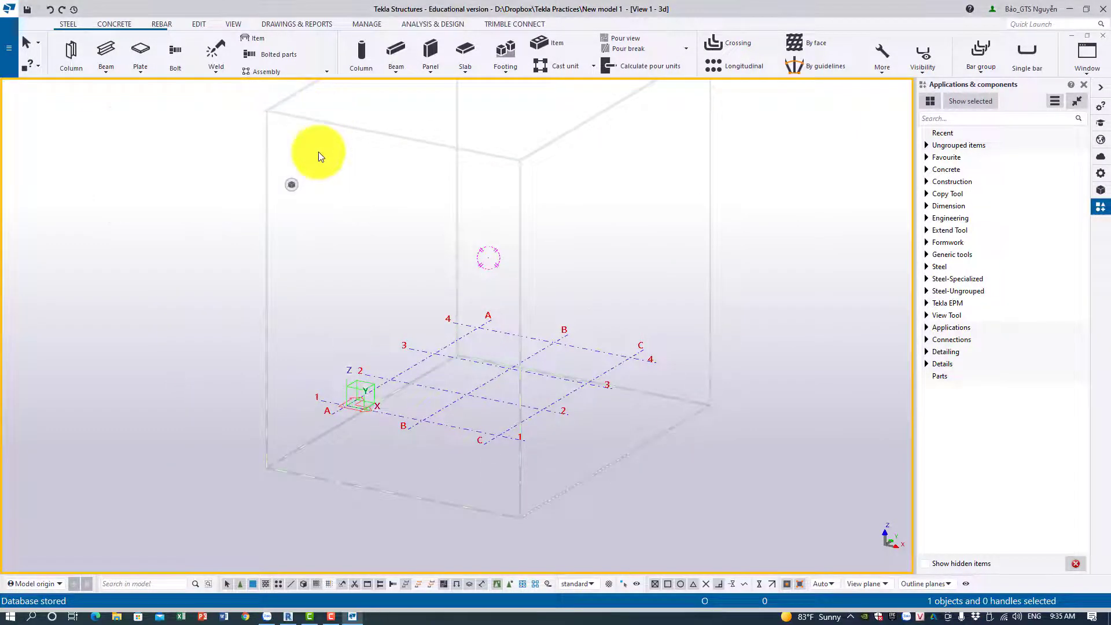
# Switch to Revit, open the Site floor plan, and draw a horizontal grid line eastward from the project base point past the east elevation marker.
pyautogui.click(288, 616)
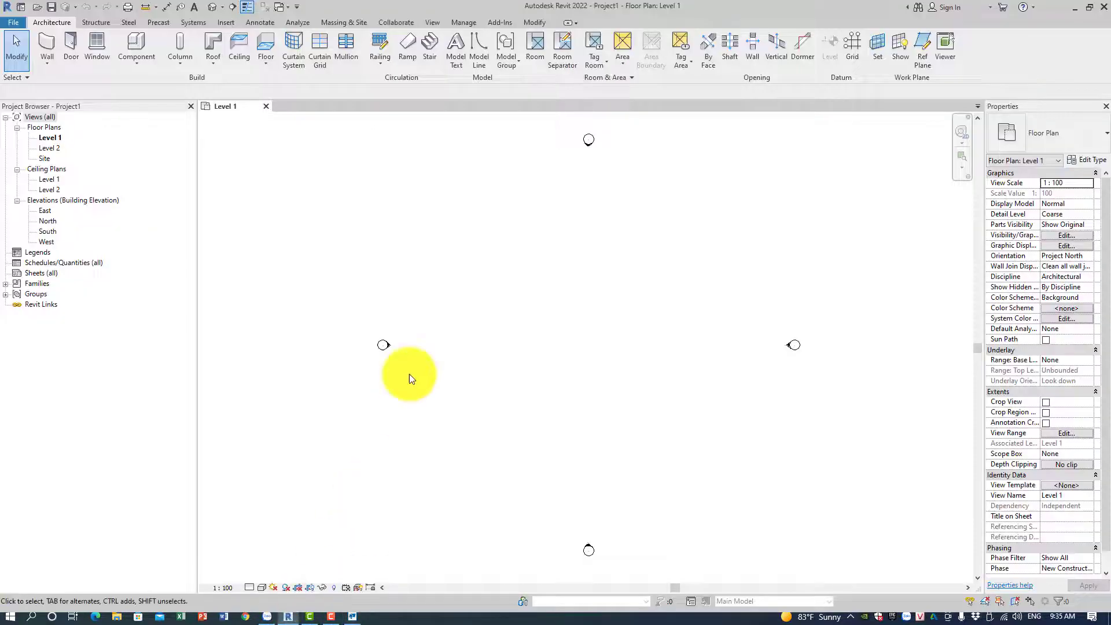
pyautogui.doubleClick(44, 158)
pyautogui.moveTo(487, 345); pyautogui.dragTo(491, 320, button='middle')
pyautogui.press('g')
pyautogui.press('r')
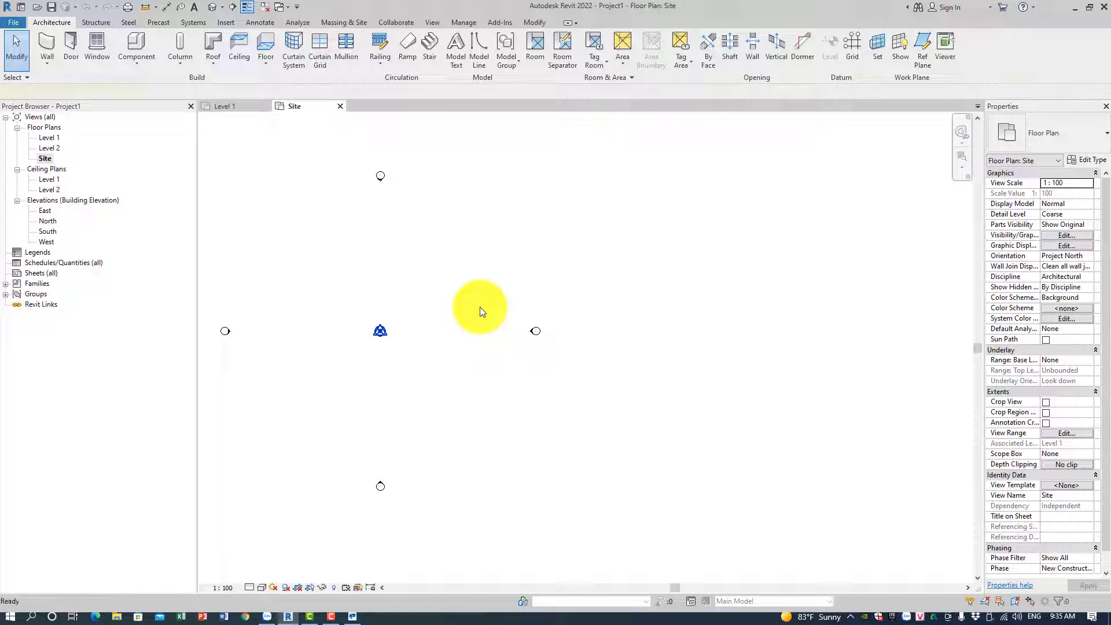
pyautogui.moveTo(346, 358); pyautogui.dragTo(414, 320, button='middle')
pyautogui.click(449, 292)
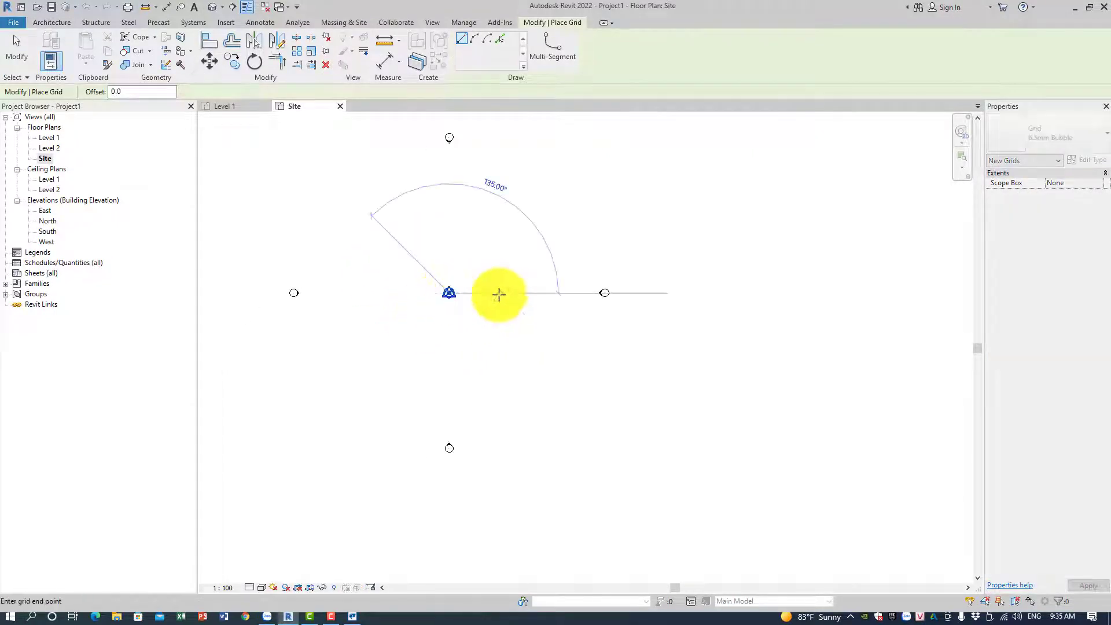
pyautogui.click(907, 292)
pyautogui.press('Escape')
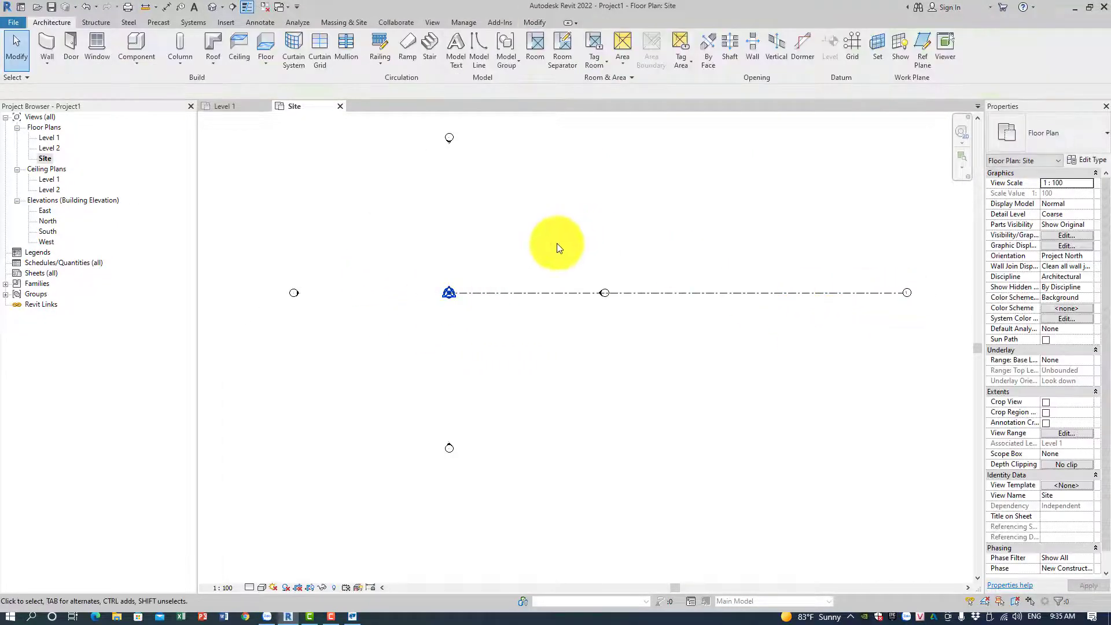
# Copy the horizontal grid line twice upward with multiple copying to make two more parallel grids.
pyautogui.click(544, 292)
pyautogui.press('c')
pyautogui.press('o')
pyautogui.click(550, 292)
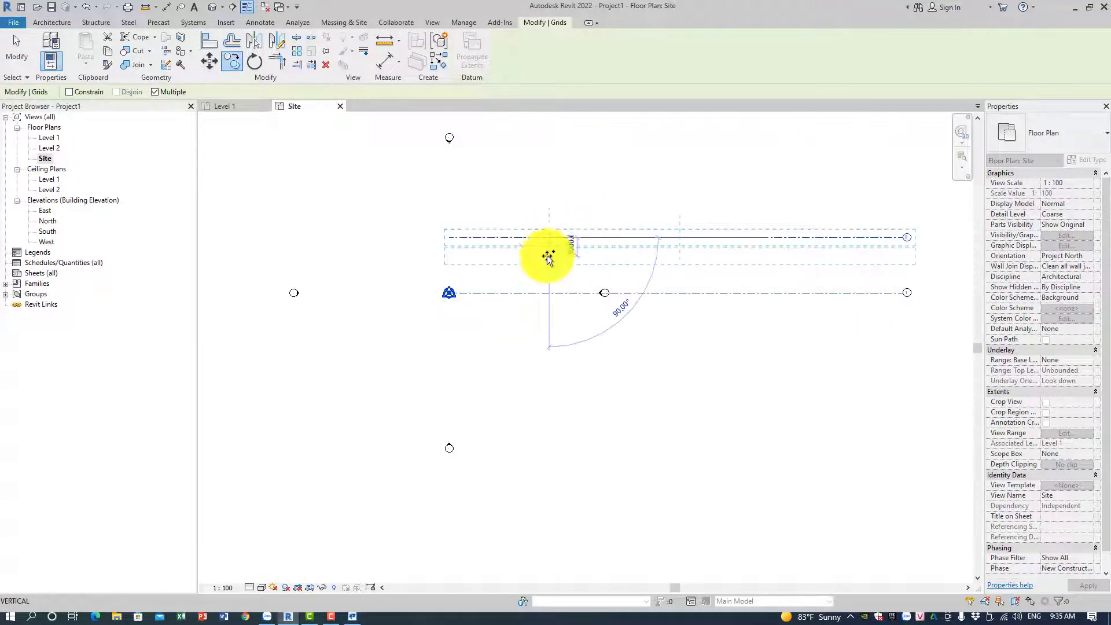
pyautogui.click(555, 237)
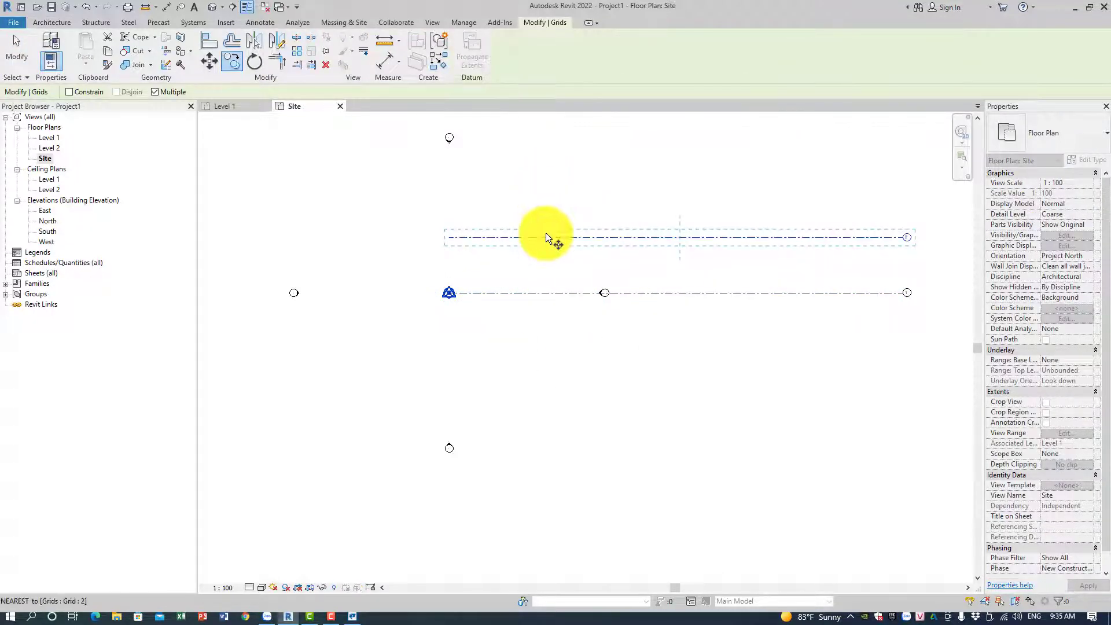
pyautogui.click(546, 193)
pyautogui.press('Escape')
pyautogui.press('Escape')
# Switch back to Tekla Structures and open the properties of the rectangular grid in the 3D view.
pyautogui.click(1075, 9)
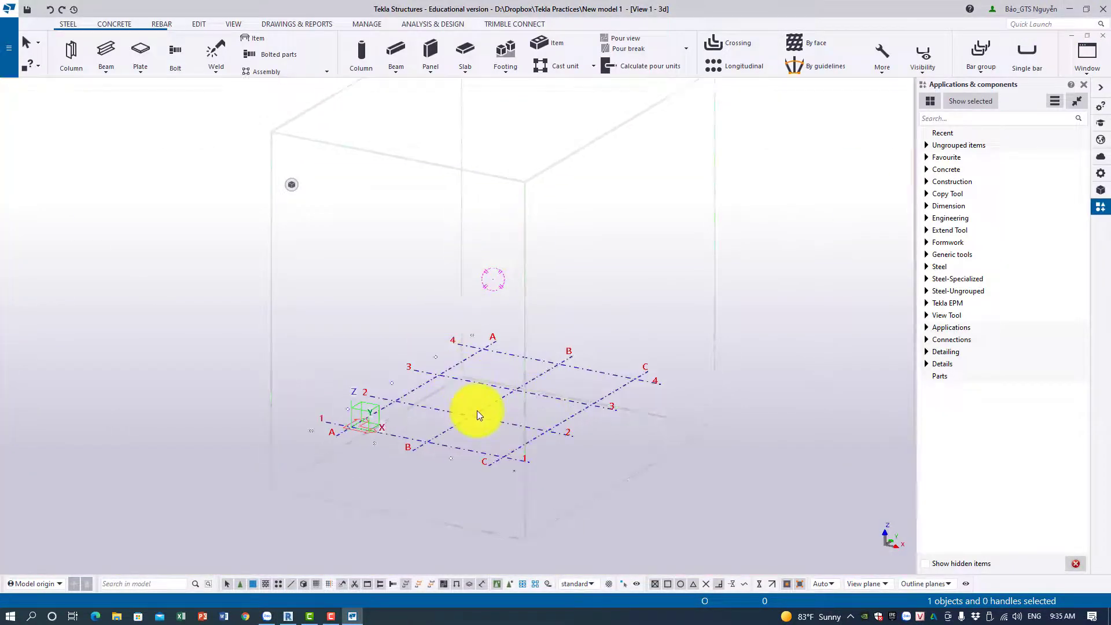
pyautogui.doubleClick(477, 412)
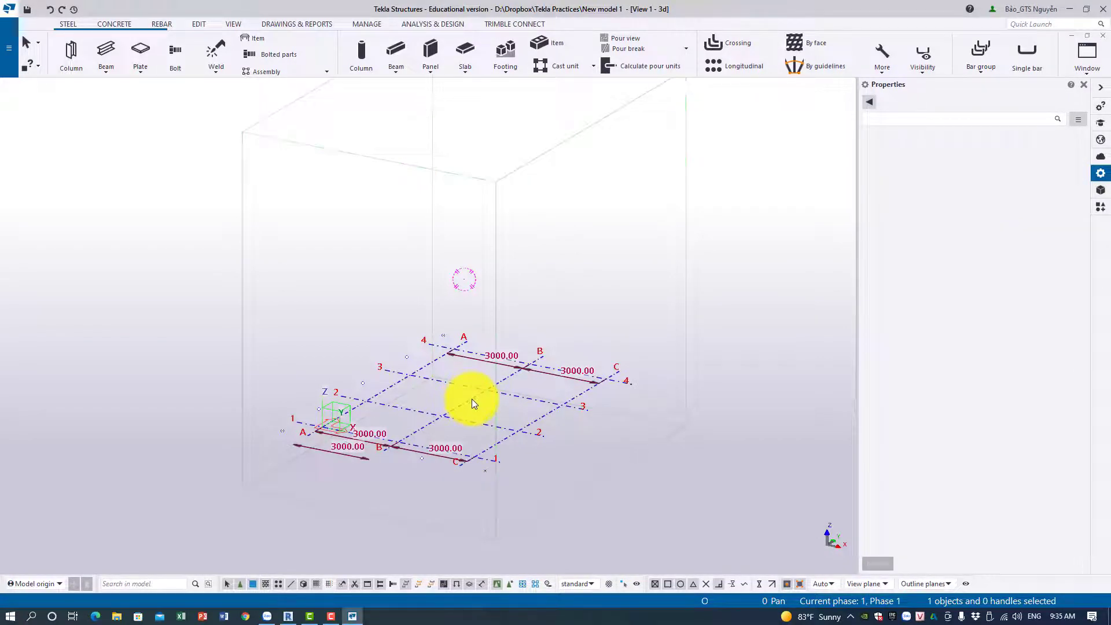
pyautogui.scroll(2, 765, 522)
pyautogui.click(634, 456)
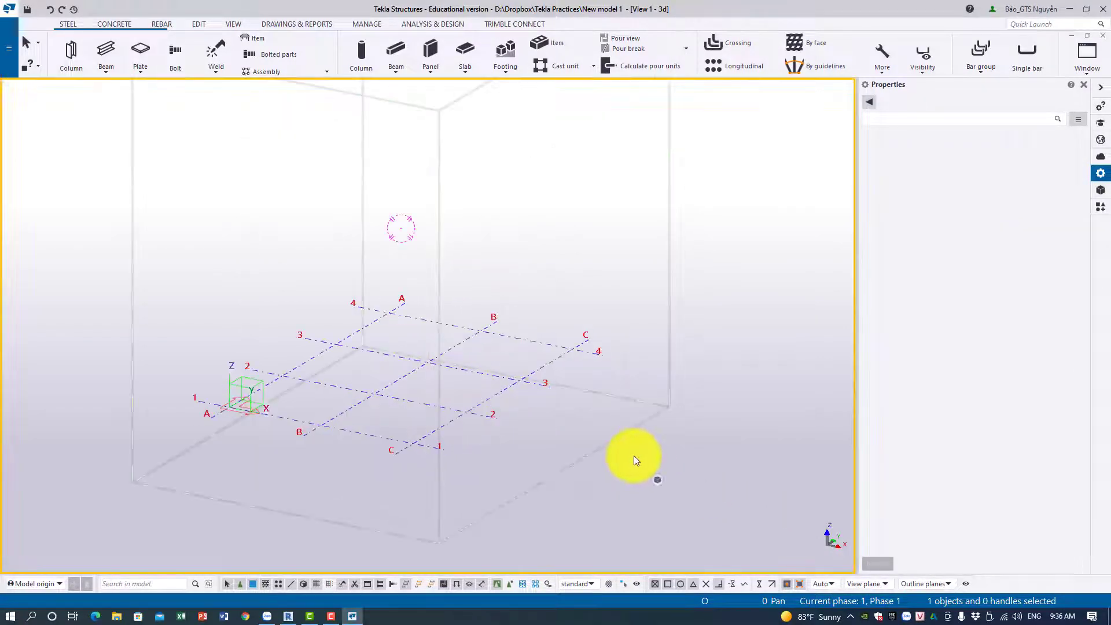
pyautogui.moveTo(634, 456); pyautogui.dragTo(682, 449, button='middle')
pyautogui.click(632, 347)
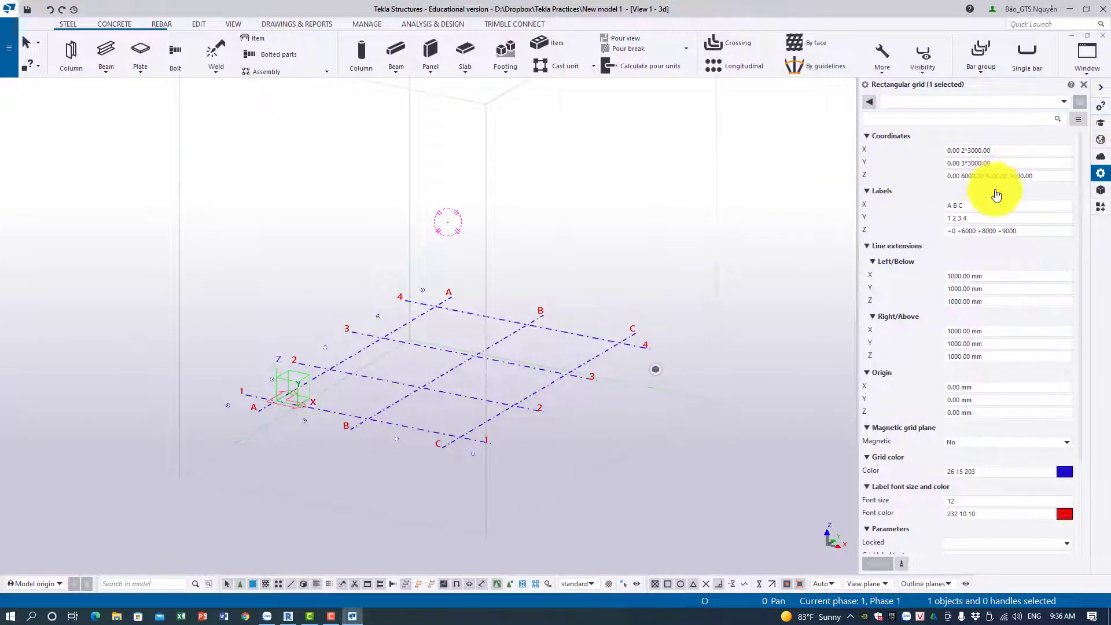
# Examine the X and Y coordinate spacing of the rectangular grid against the lettered and numbered grid lines, then deselect the grid.
pyautogui.click(1013, 152)
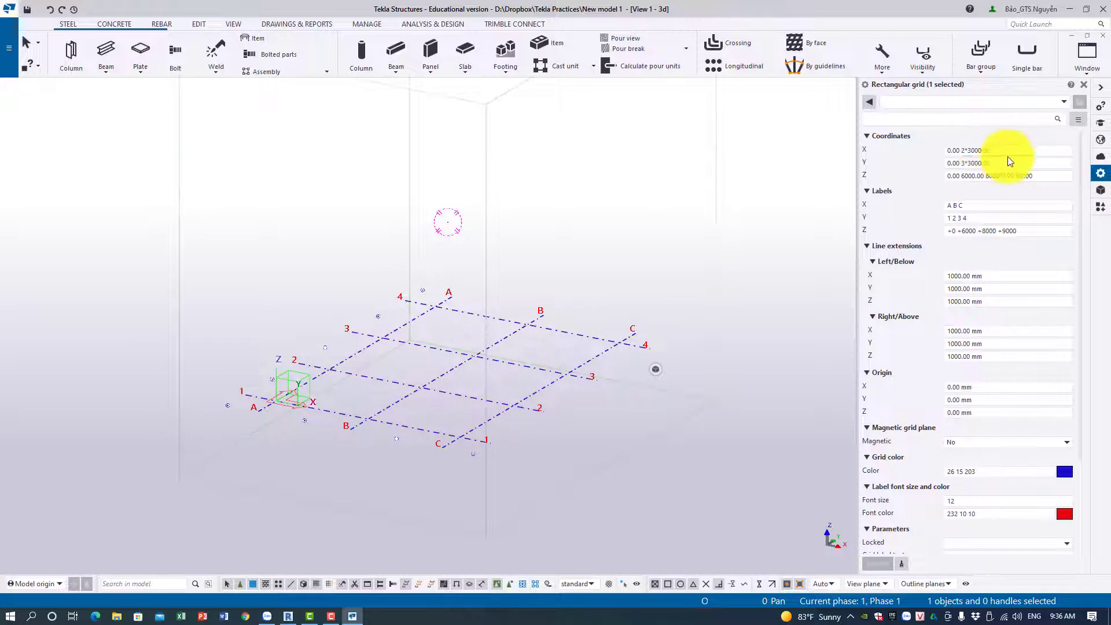
pyautogui.moveTo(1023, 151); pyautogui.dragTo(962, 153)
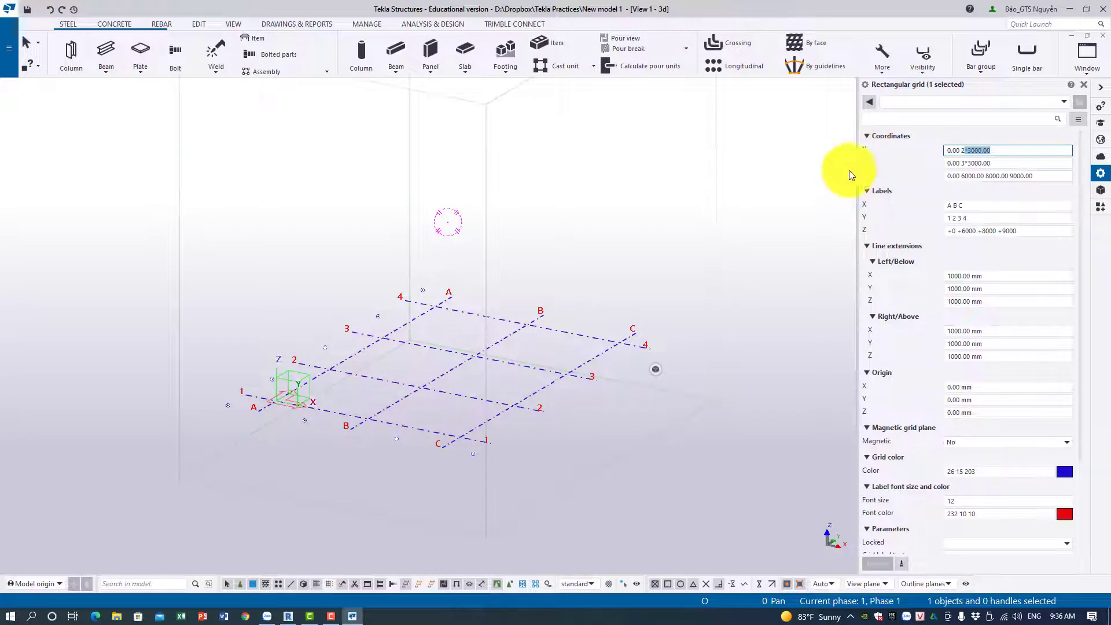
pyautogui.moveTo(608, 327); pyautogui.dragTo(661, 315, button='middle')
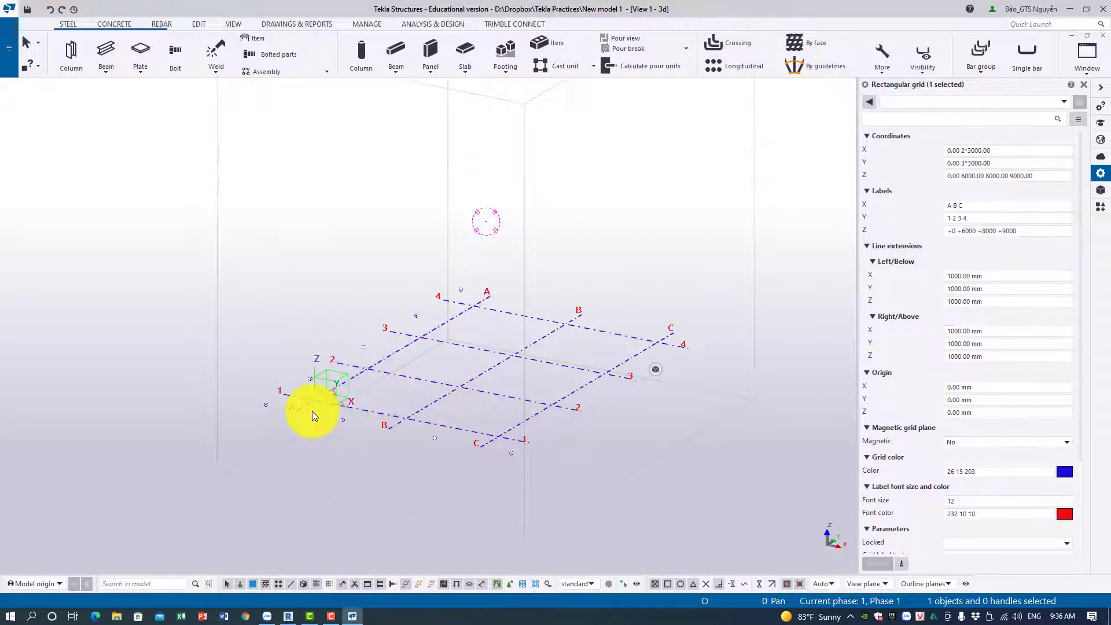
pyautogui.moveTo(731, 200); pyautogui.dragTo(703, 177, button='middle')
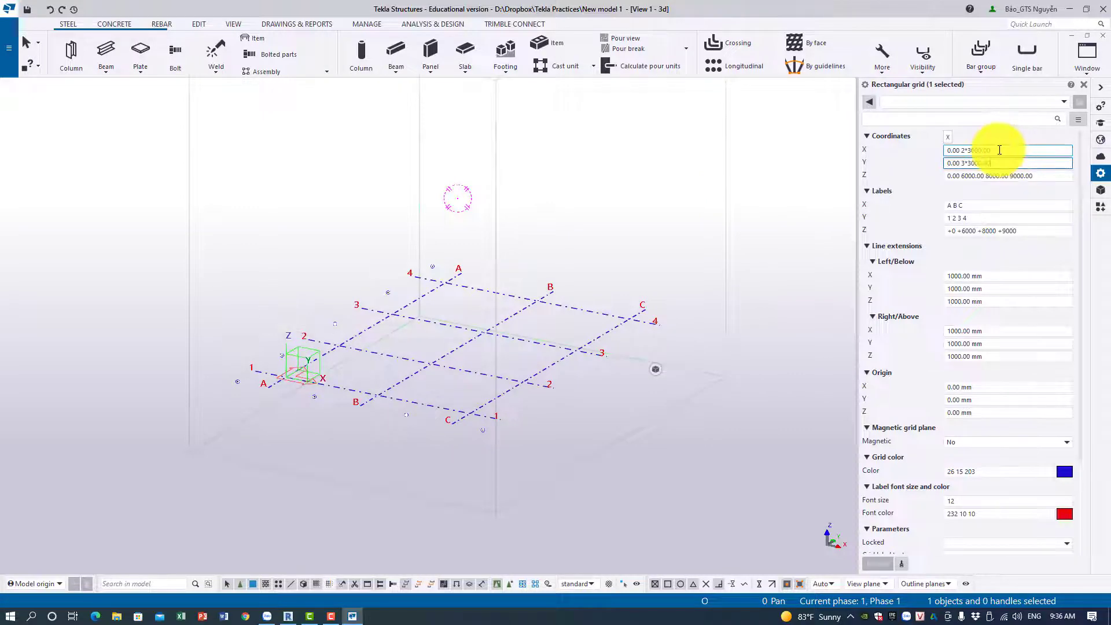
pyautogui.doubleClick(1024, 150)
pyautogui.click(1025, 150)
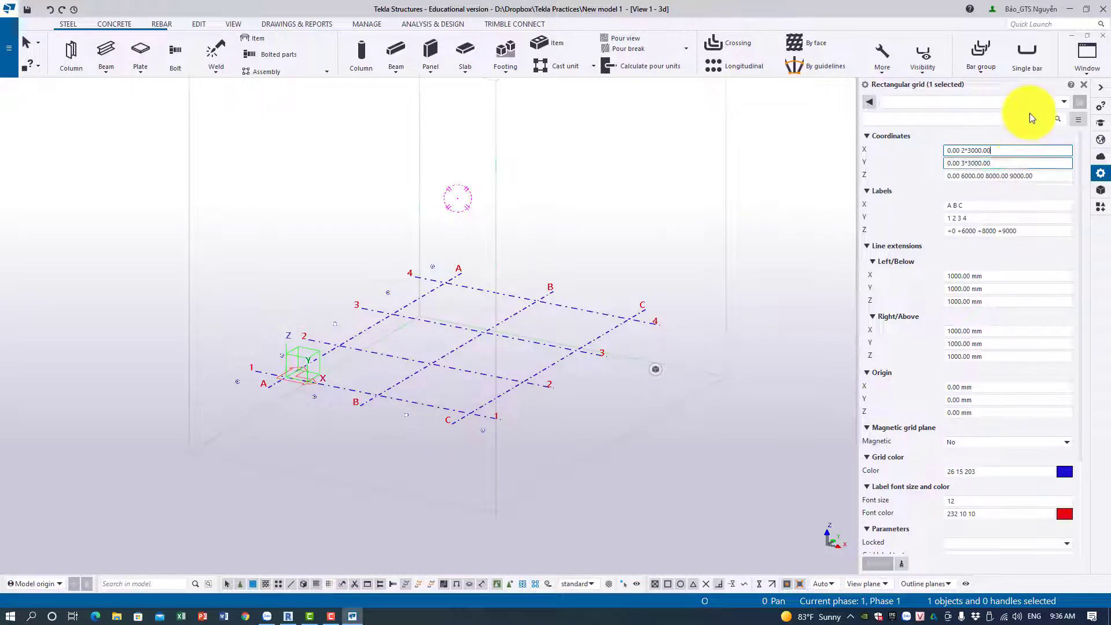
pyautogui.click(579, 264)
# Place a concrete pad footing with the 1200*1200 profile at the intersection of grids B and 1.
pyautogui.scroll(2, 578, 263)
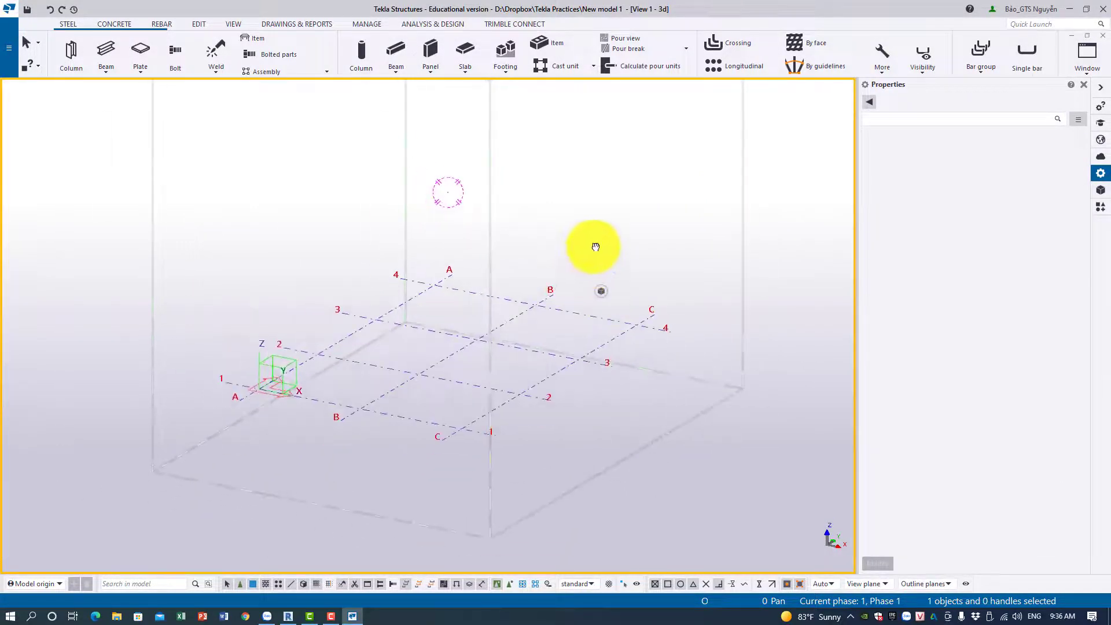
pyautogui.moveTo(595, 247); pyautogui.dragTo(602, 227, button='middle')
pyautogui.click(432, 74)
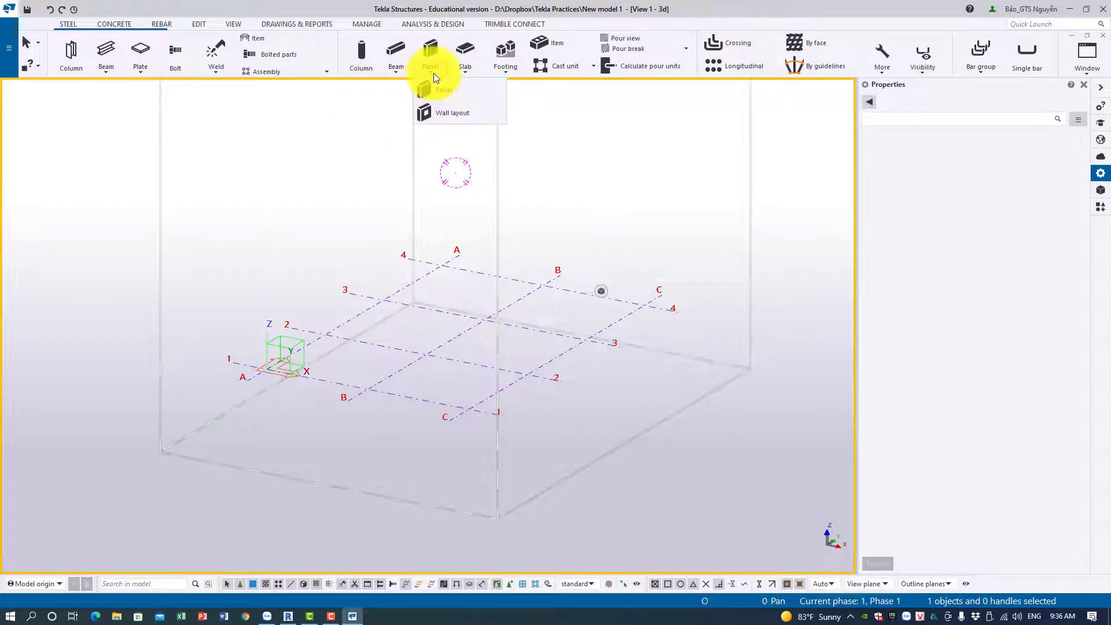
pyautogui.click(468, 71)
pyautogui.click(467, 72)
pyautogui.click(507, 71)
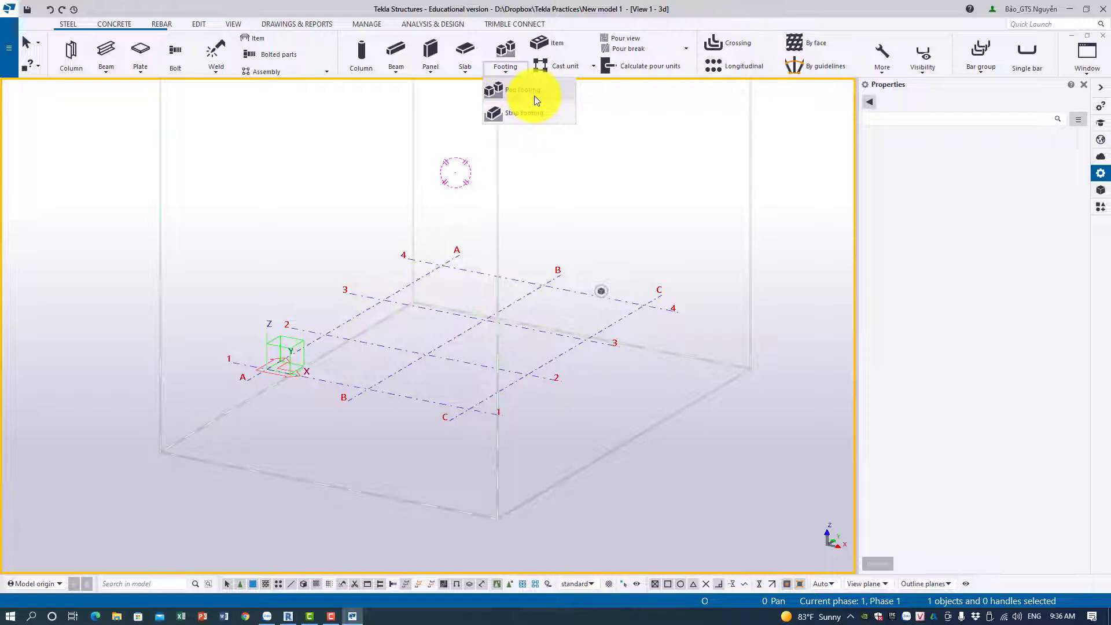
pyautogui.click(522, 90)
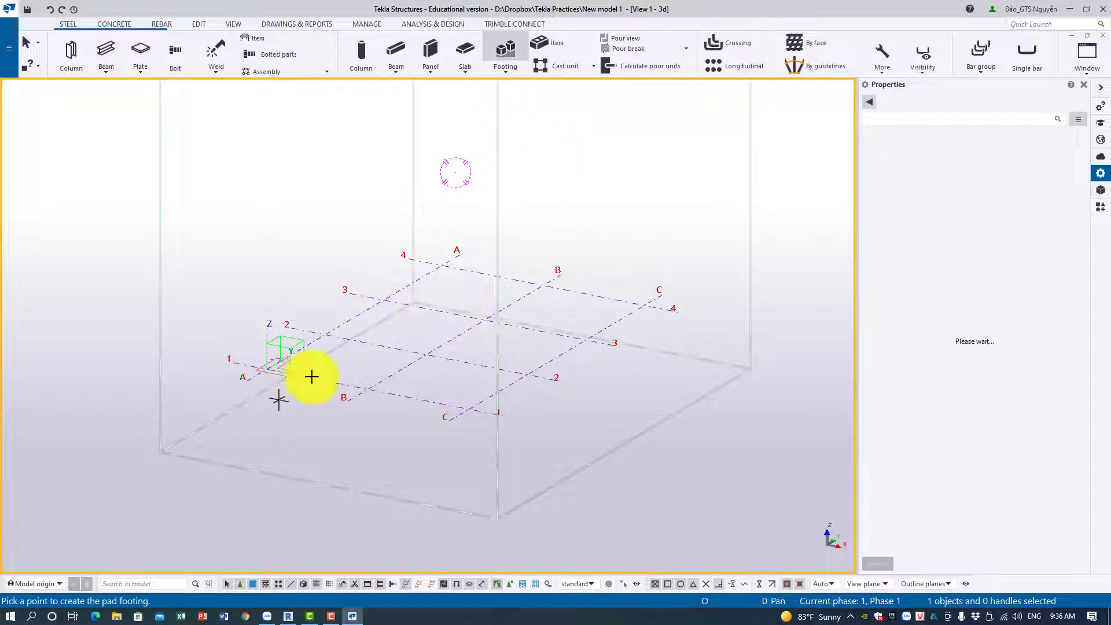
pyautogui.scroll(2, 370, 389)
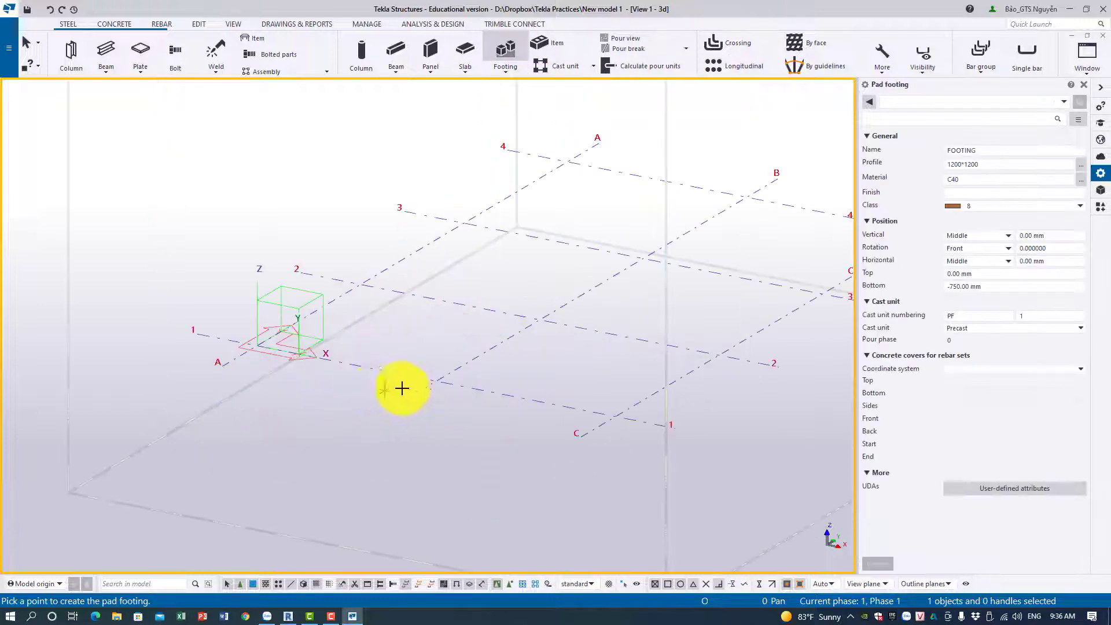
pyautogui.click(433, 382)
pyautogui.press('Escape')
# Stretch the side of the pad footing at B-1 along the X direction to a 1200*1600 profile.
pyautogui.click(479, 424)
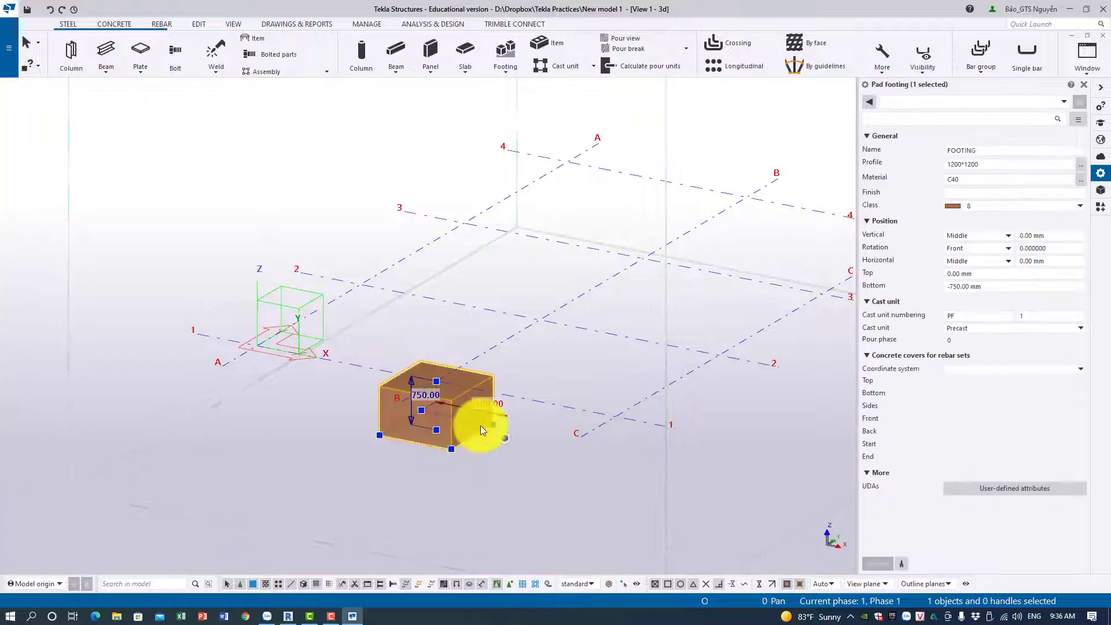
pyautogui.moveTo(480, 426)
pyautogui.mouseDown()
pyautogui.moveTo(538, 446)
pyautogui.moveTo(496, 441)
pyautogui.mouseUp()
pyautogui.scroll(1, 483, 484)
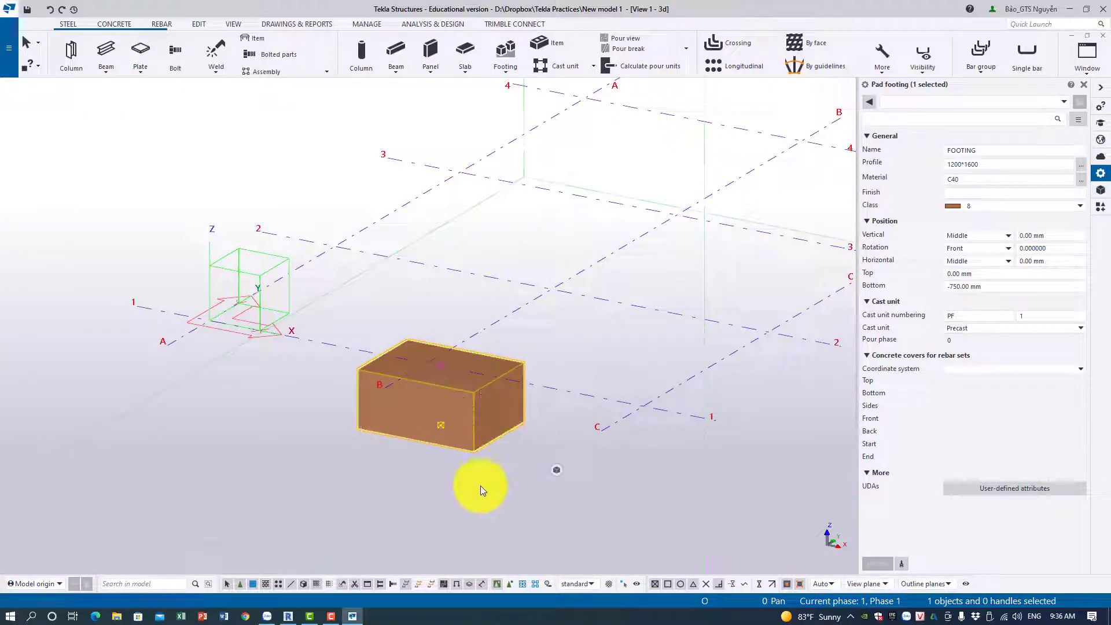
# Switch to Revit's Site floor plan, compare the architectural and structural modeling tools, and leave the structural tools shown.
pyautogui.click(289, 617)
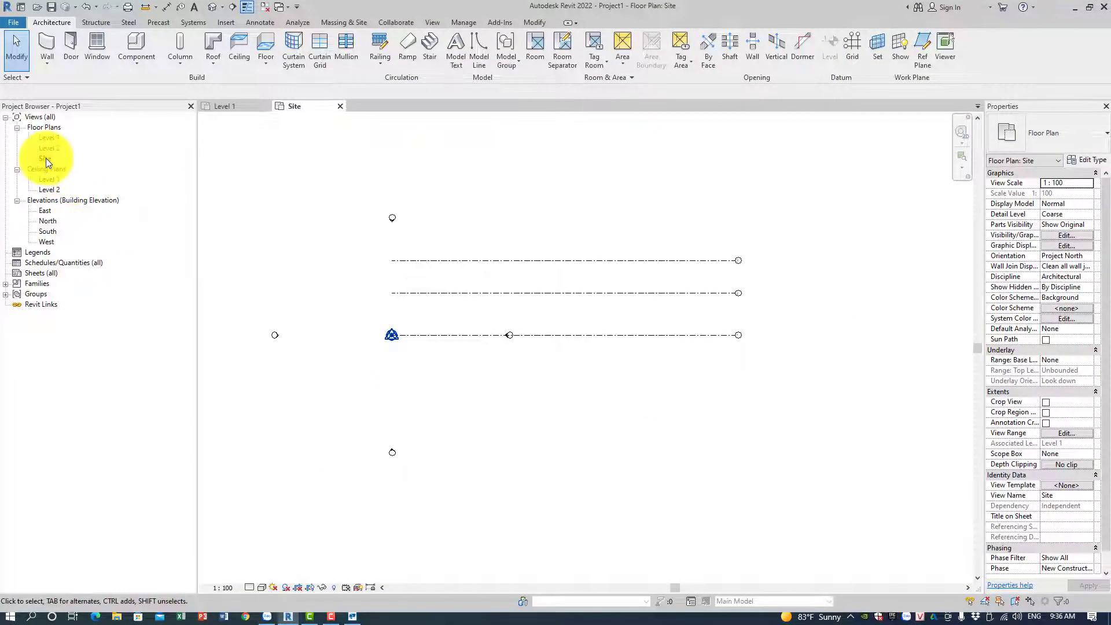
pyautogui.moveTo(502, 338); pyautogui.dragTo(502, 350, button='middle')
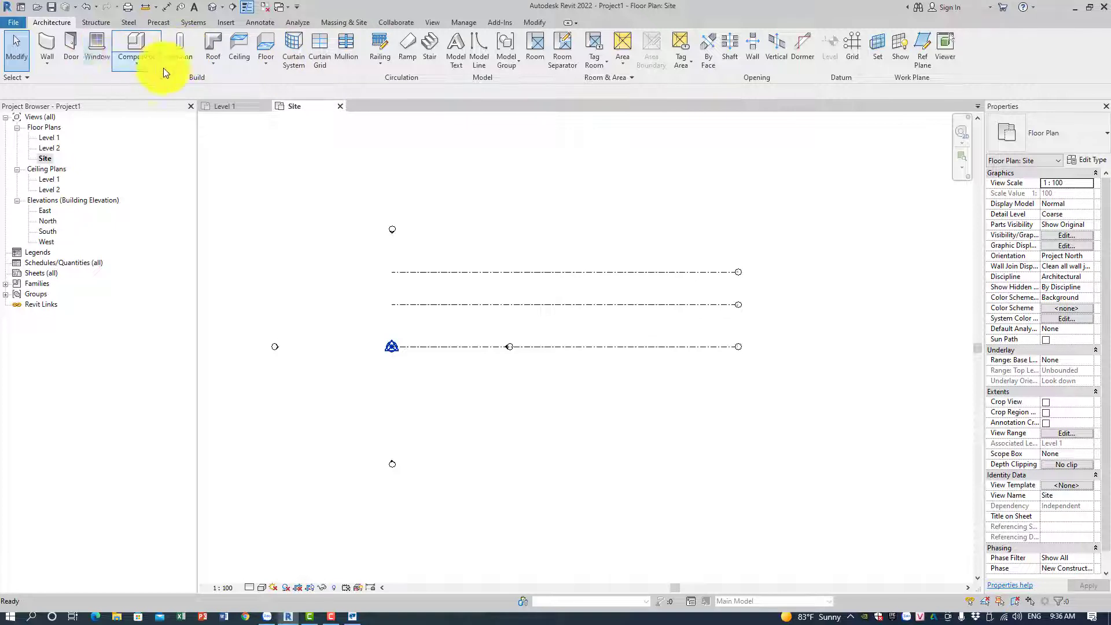
pyautogui.click(100, 23)
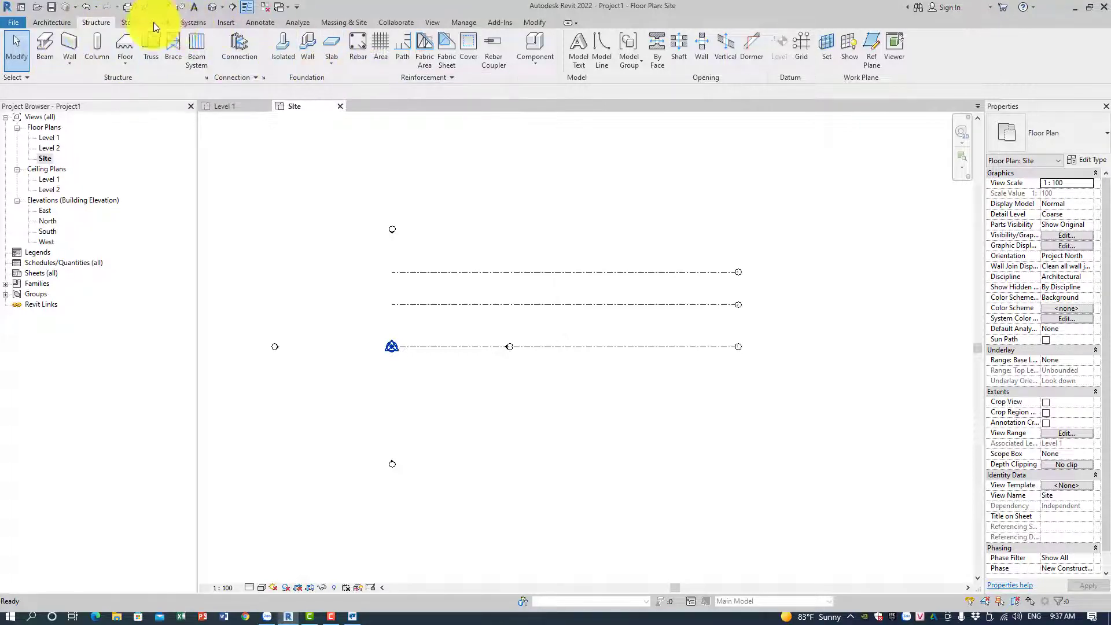
pyautogui.click(53, 22)
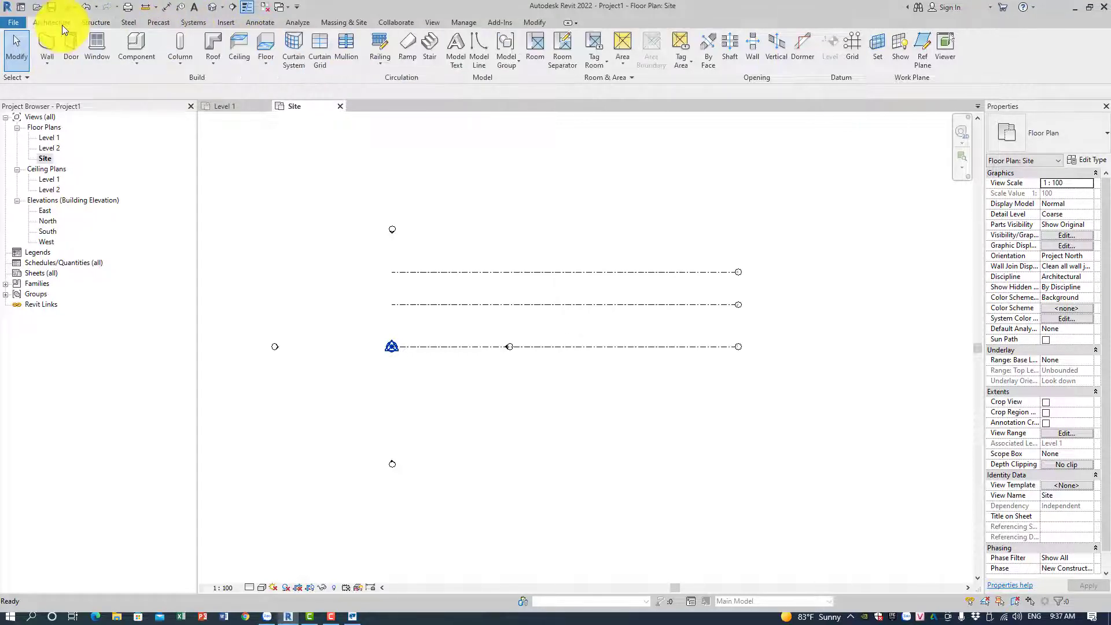
pyautogui.click(96, 23)
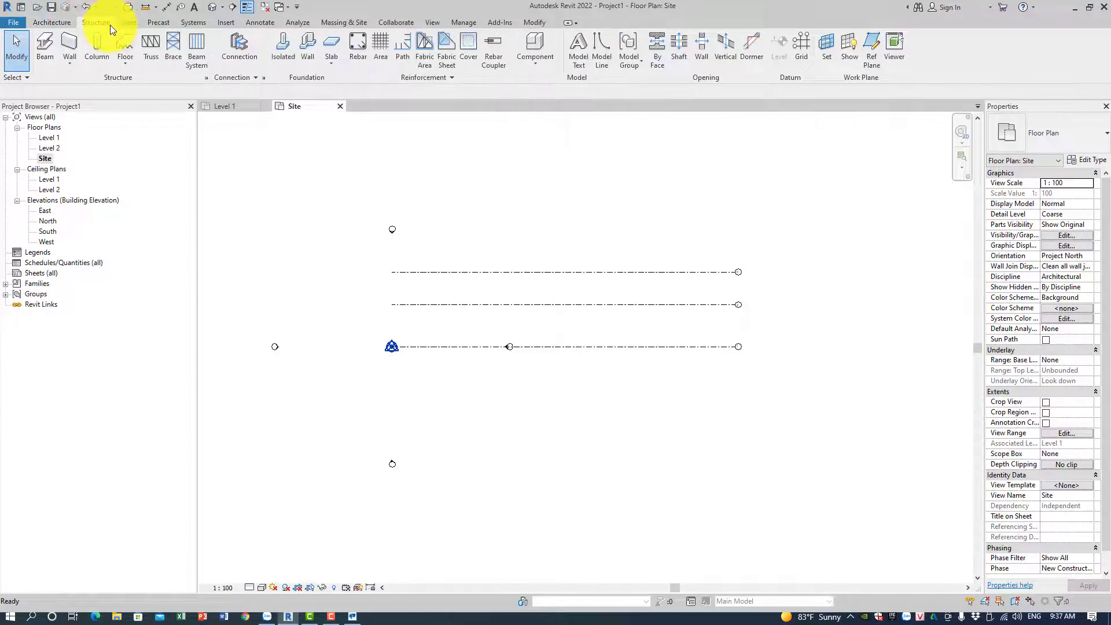
# Create a new family from the Metric Structural Foundation template in the English family templates folder.
pyautogui.click(14, 23)
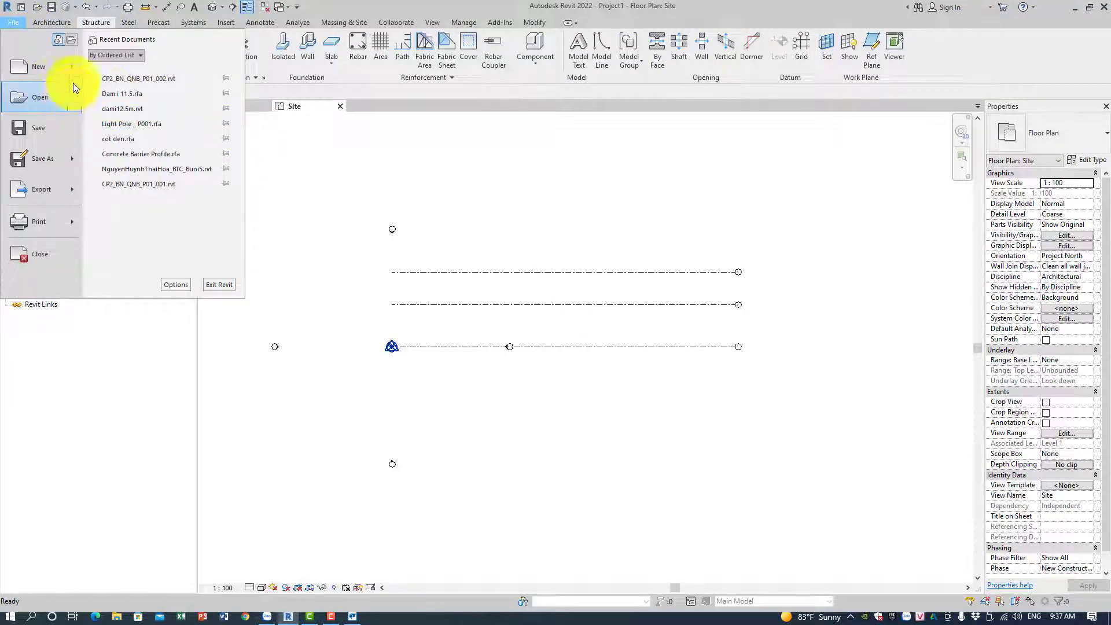
pyautogui.moveTo(75, 72)
pyautogui.click(138, 102)
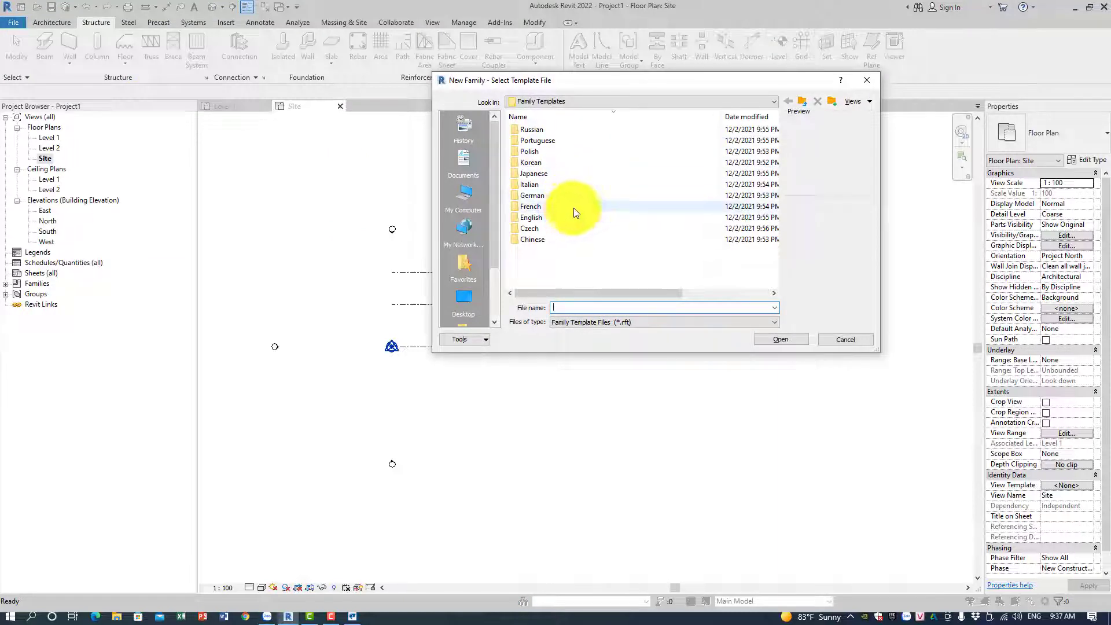
pyautogui.click(612, 101)
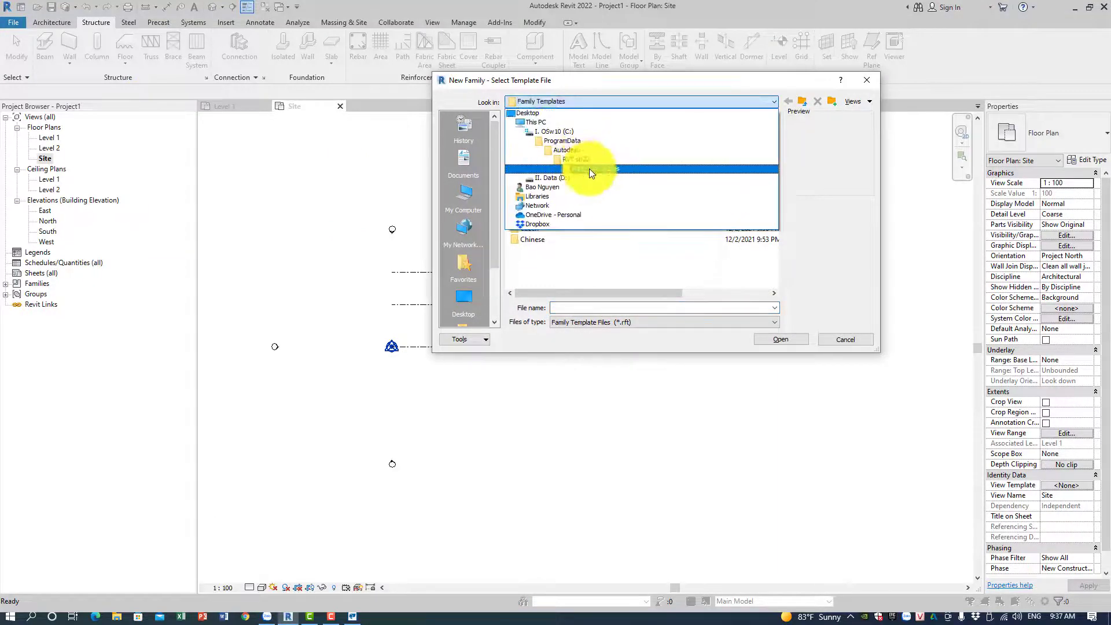
pyautogui.click(589, 168)
pyautogui.doubleClick(532, 217)
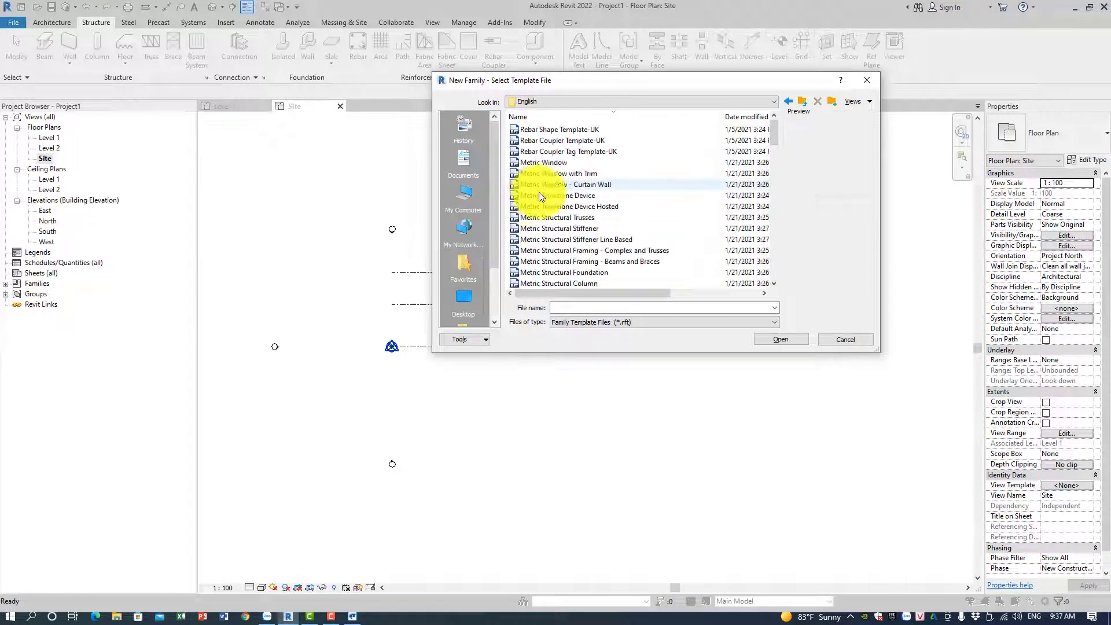
pyautogui.click(562, 207)
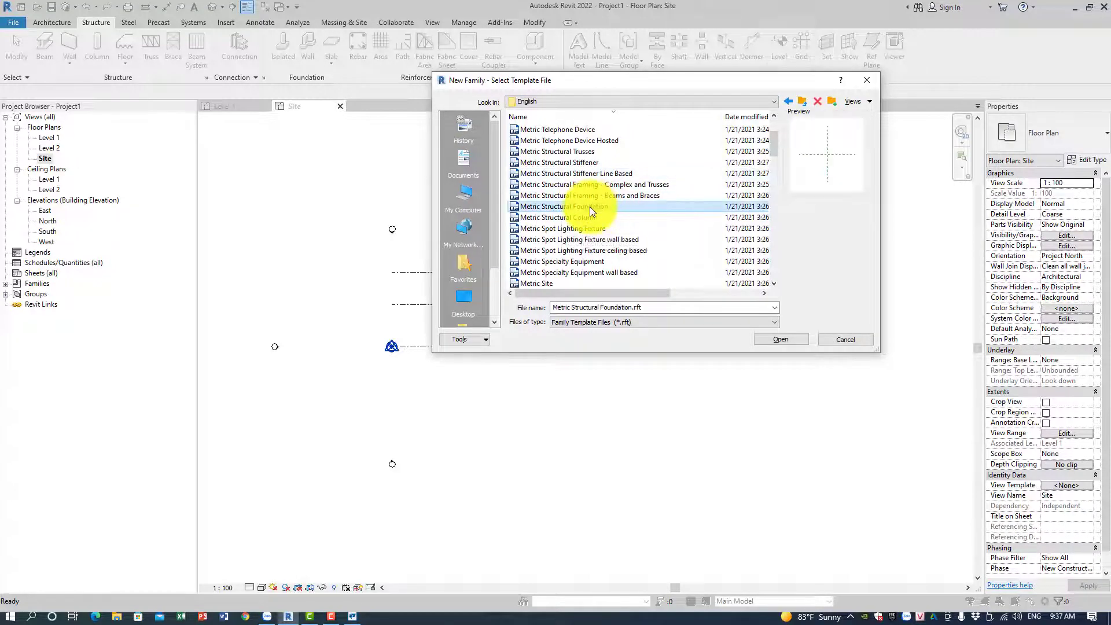
pyautogui.click(787, 339)
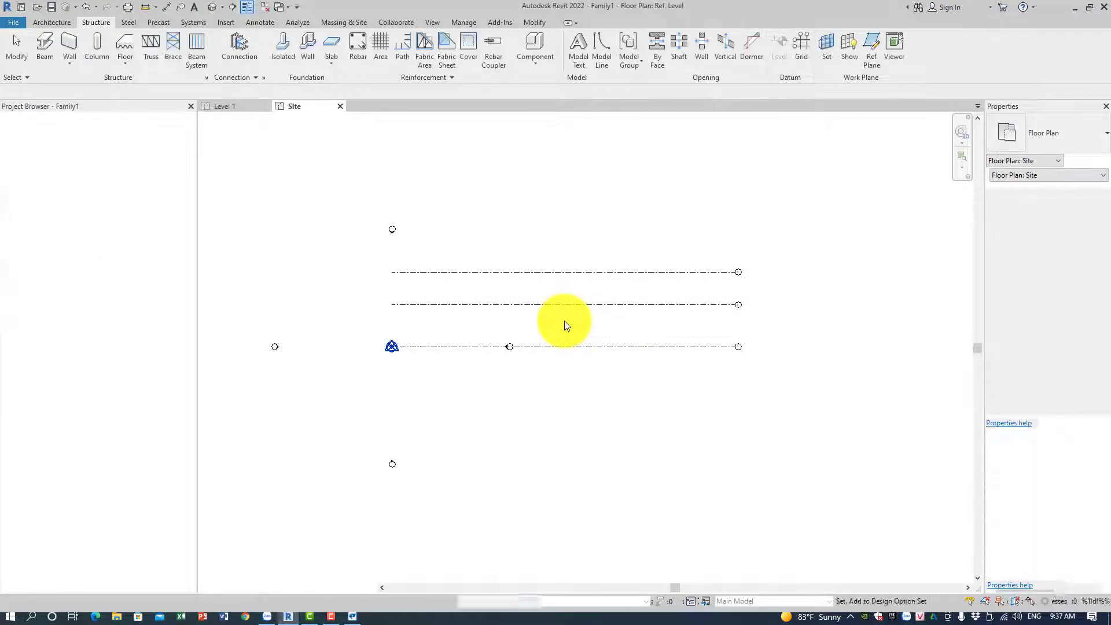
# Create a 304.8 mm deep extrusion from a rectangle with its upper-left corner at the reference plane intersection.
pyautogui.click(98, 46)
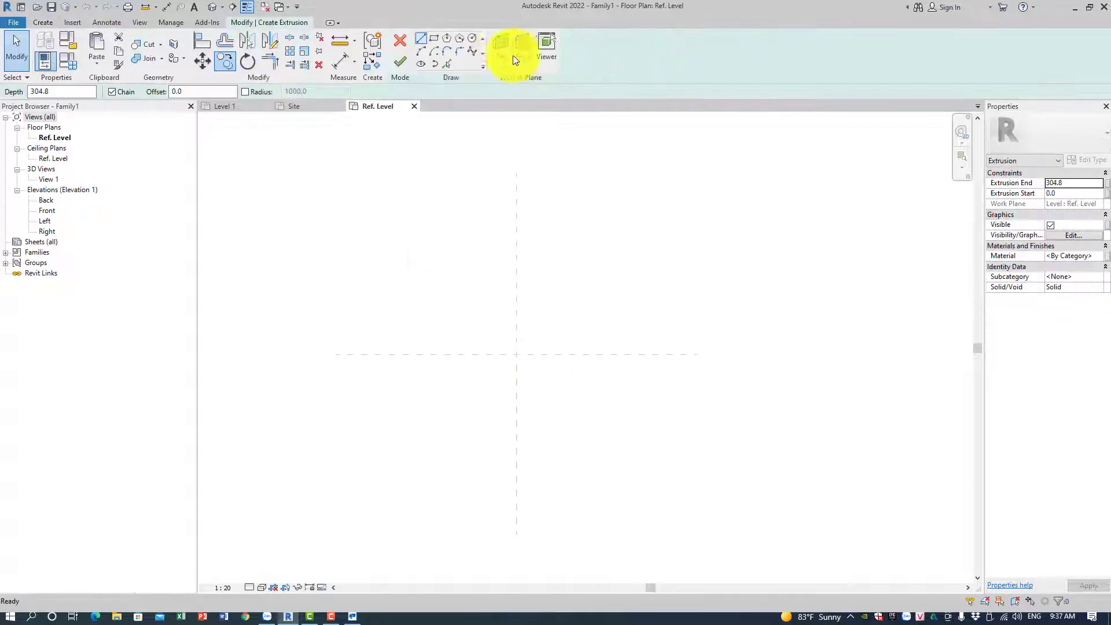
pyautogui.click(432, 39)
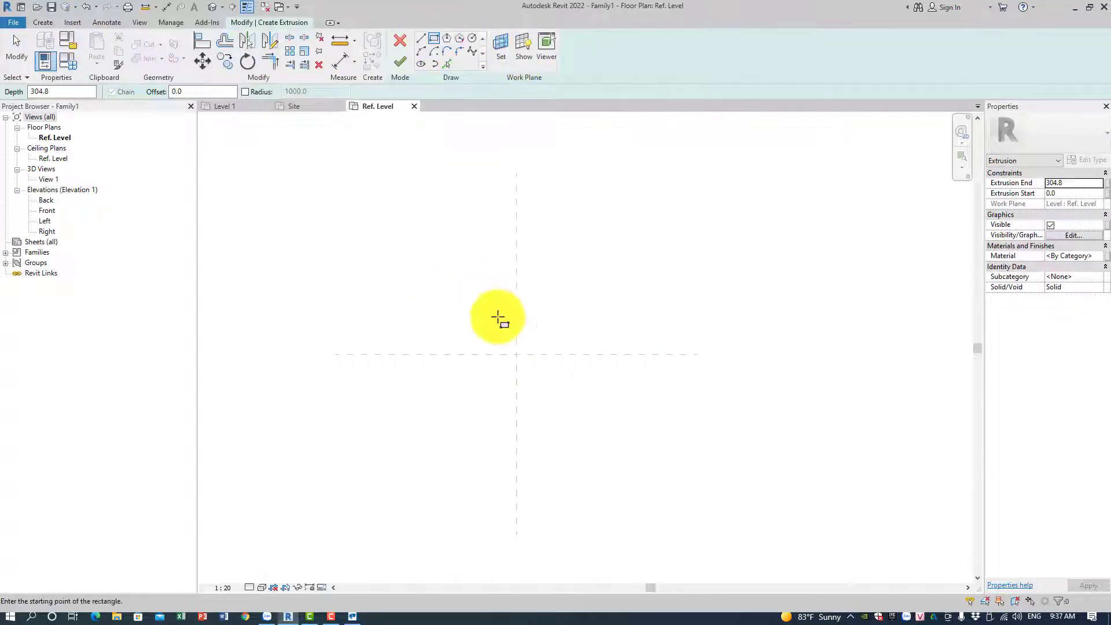
pyautogui.click(517, 354)
pyautogui.click(623, 437)
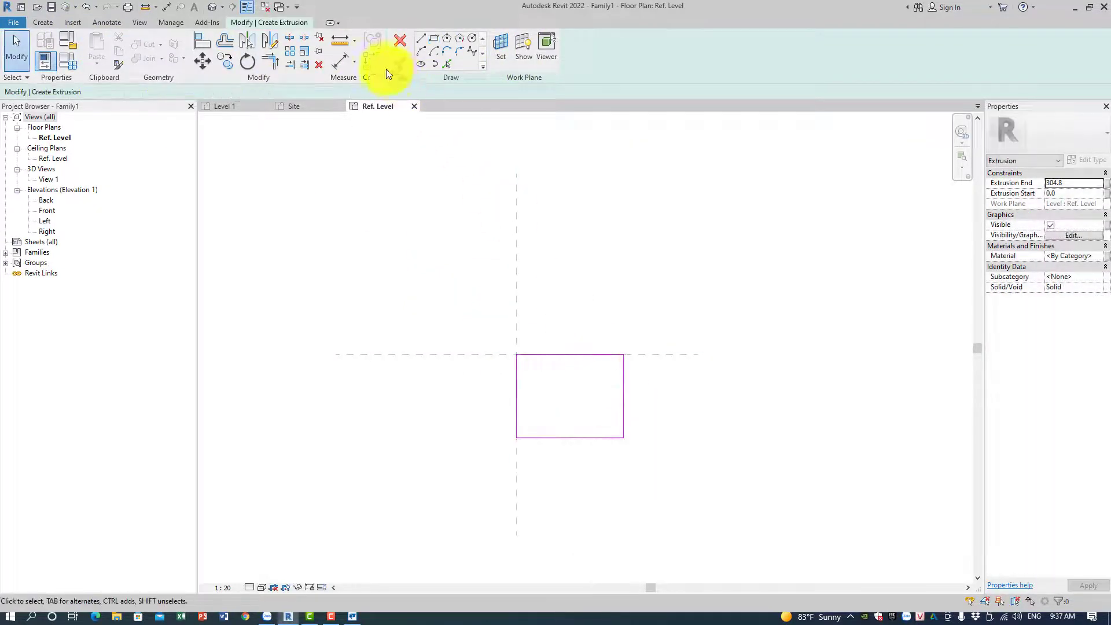
pyautogui.click(399, 62)
# Open the family's 3D view and stretch the top face of the extrusion up to a height of about 713 mm.
pyautogui.click(217, 8)
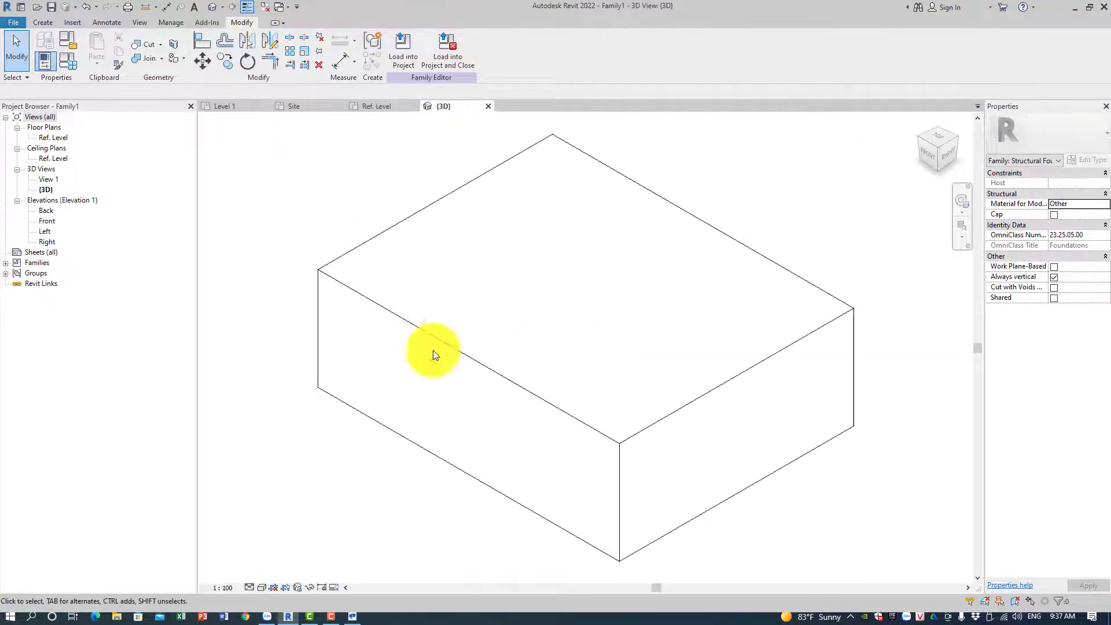
pyautogui.click(526, 304)
pyautogui.scroll(-2, 595, 284)
pyautogui.moveTo(595, 279); pyautogui.dragTo(604, 170)
pyautogui.click(858, 236)
pyautogui.scroll(-1, 848, 250)
pyautogui.moveTo(848, 252); pyautogui.dragTo(653, 357, button='middle')
pyautogui.keyDown('shift'); pyautogui.moveTo(530, 247); pyautogui.dragTo(563, 260, button='middle'); pyautogui.keyUp('shift')
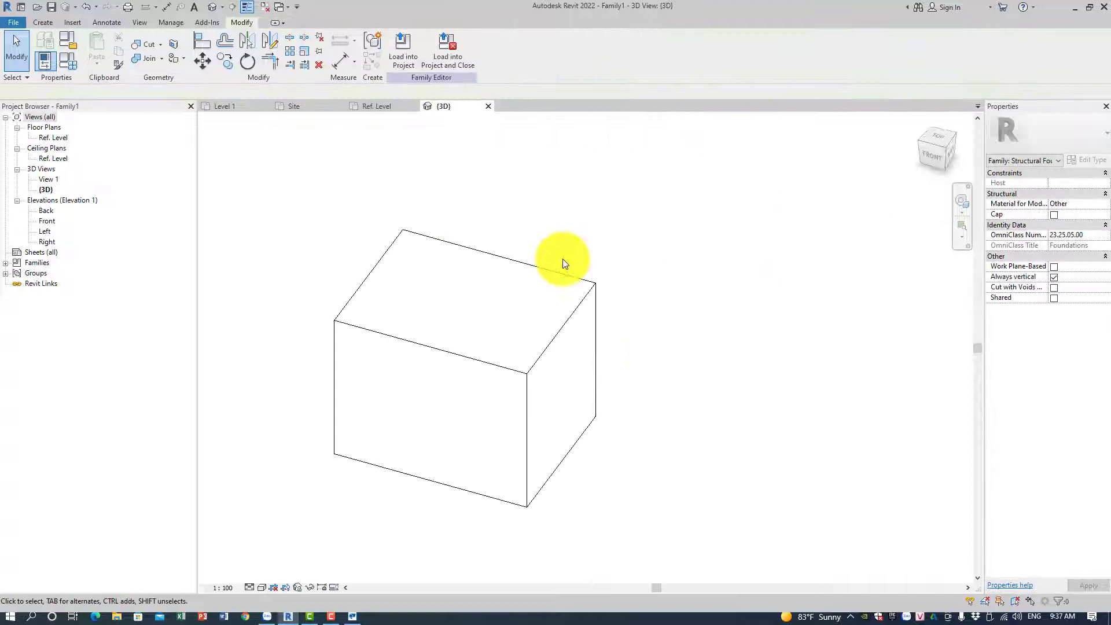
# Close the inactive views, load the footing family into the project, and place it at the west endpoint of grid 2.
pyautogui.click(264, 7)
pyautogui.click(407, 66)
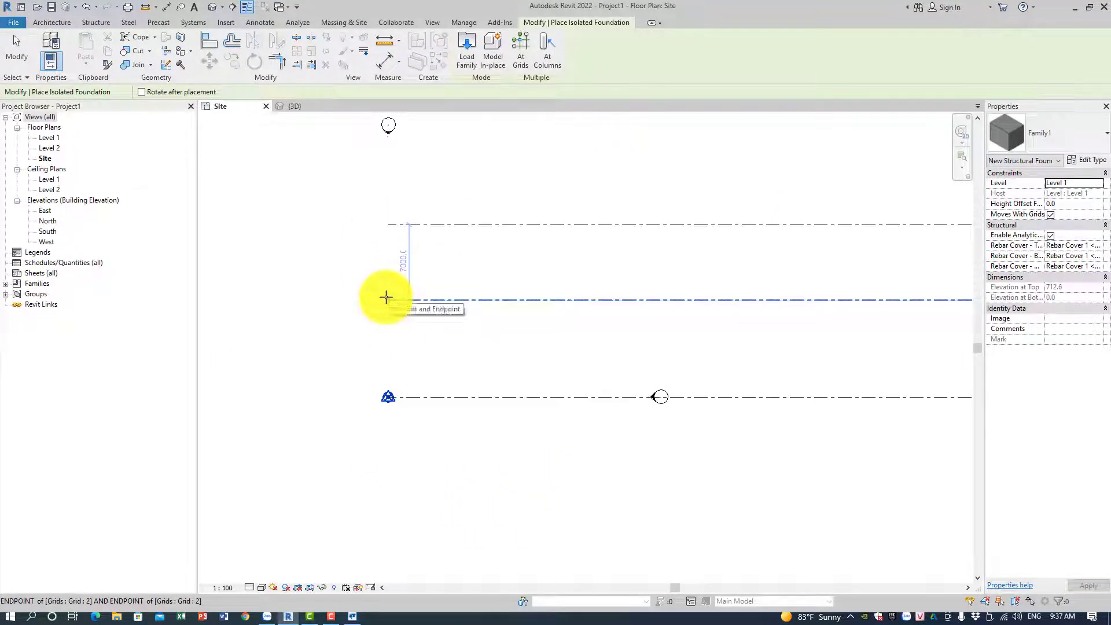
pyautogui.click(386, 298)
pyautogui.scroll(2, 386, 312)
pyautogui.press('Escape')
pyautogui.press('Escape')
# Examine the placed isolated footing and its position relative to the grid lines in the project's 3D view.
pyautogui.click(213, 7)
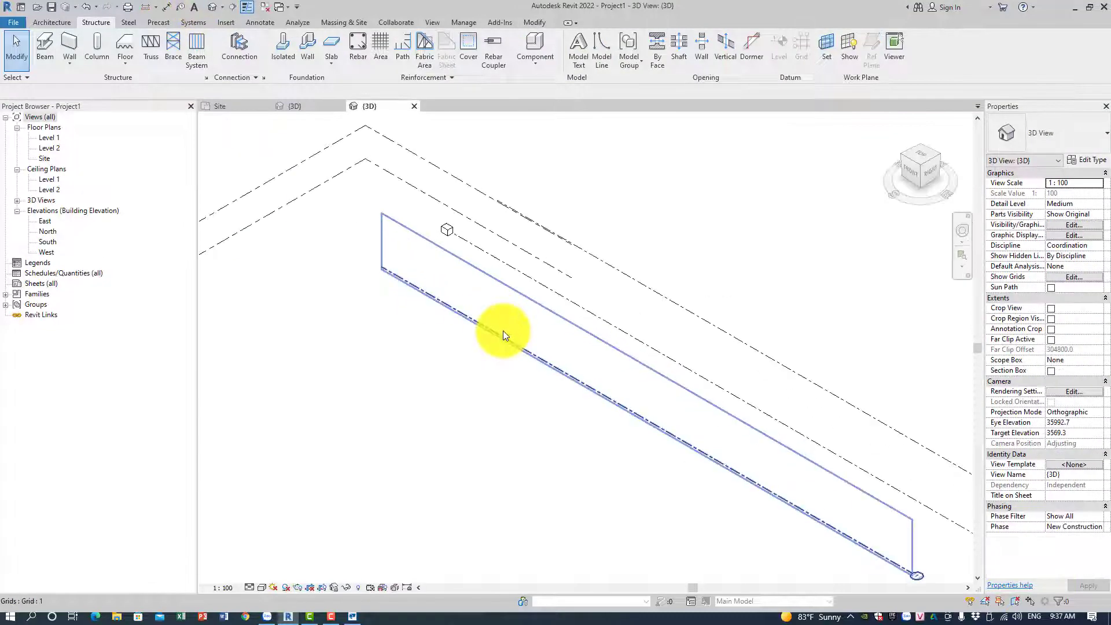
pyautogui.keyDown('shift'); pyautogui.moveTo(428, 334); pyautogui.dragTo(572, 323, button='middle'); pyautogui.keyUp('shift')
pyautogui.scroll(3, 270, 370)
pyautogui.moveTo(313, 402); pyautogui.dragTo(438, 274, button='middle')
pyautogui.scroll(1, 459, 310)
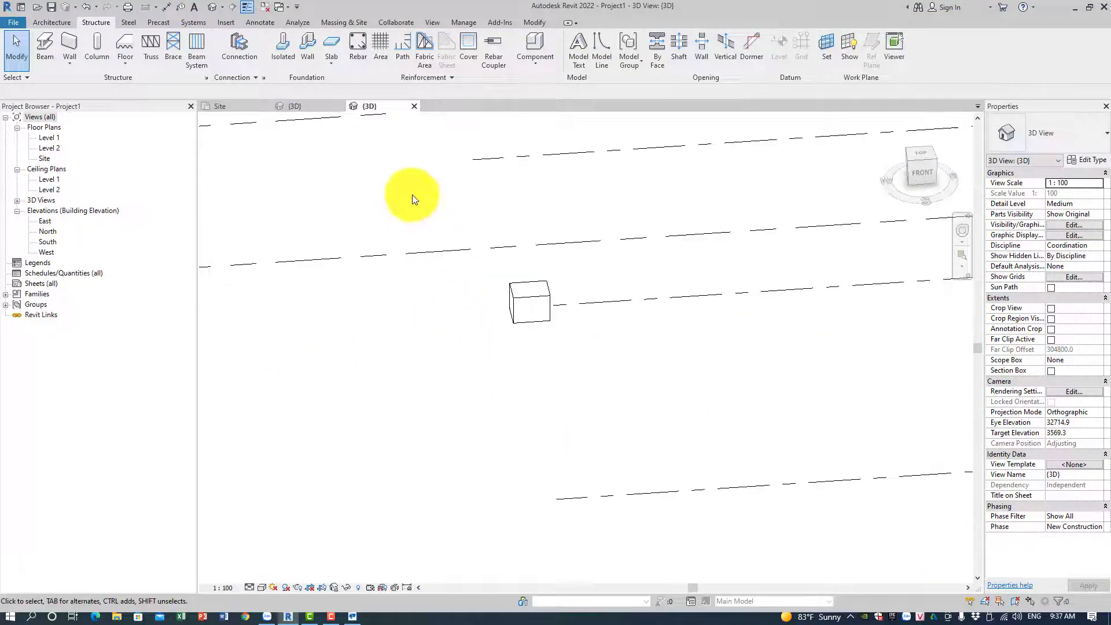
pyautogui.moveTo(411, 192); pyautogui.dragTo(634, 409)
pyautogui.scroll(1, 562, 372)
pyautogui.press('Escape')
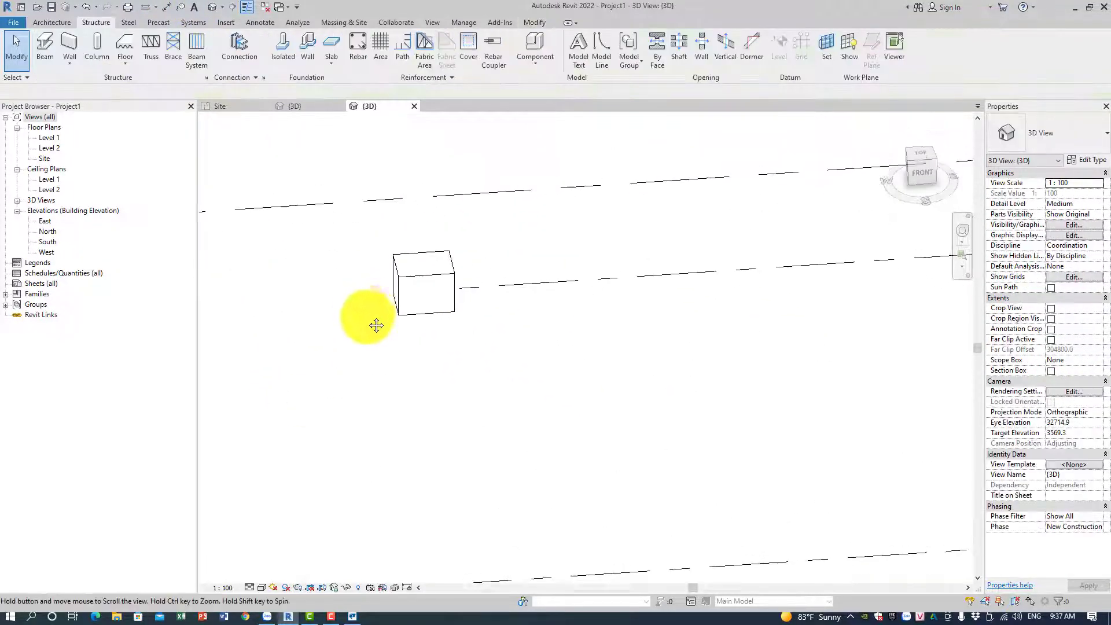
# Return to the Site floor plan, draw a vertical building section through the footing looking east, and select the section line.
pyautogui.doubleClick(44, 158)
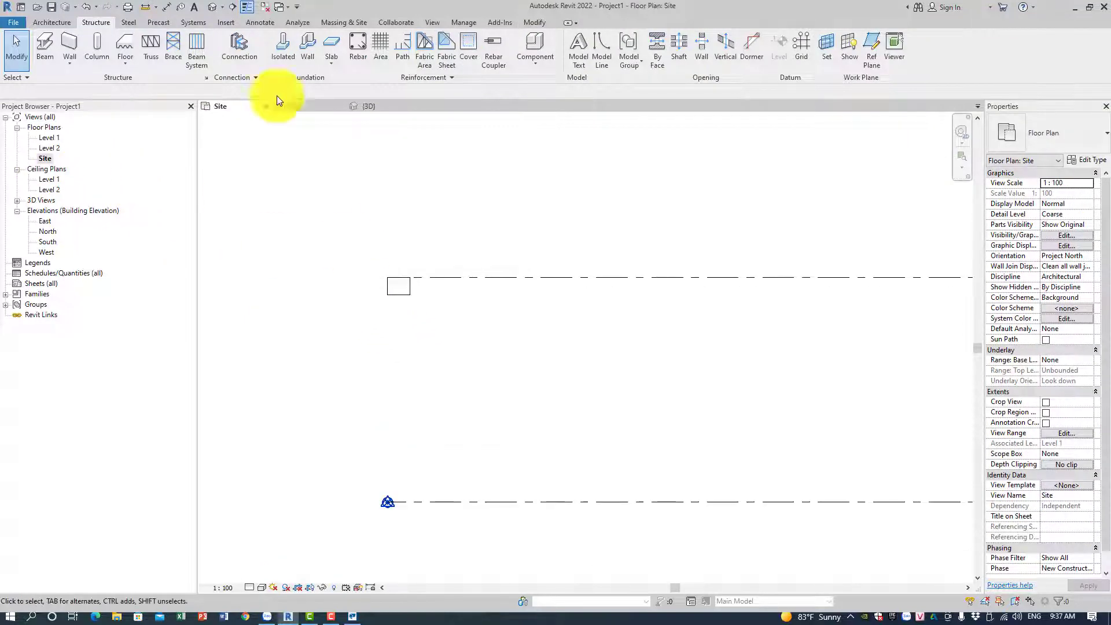
pyautogui.click(232, 6)
pyautogui.click(404, 261)
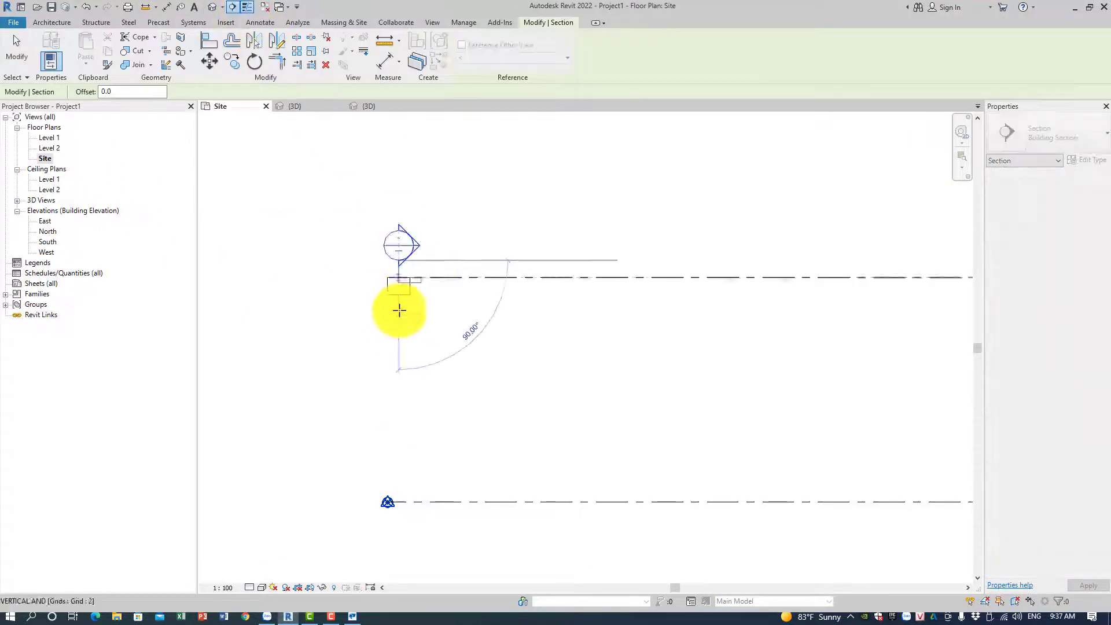
pyautogui.click(398, 309)
pyautogui.press('Escape')
pyautogui.press('Escape')
pyautogui.click(402, 309)
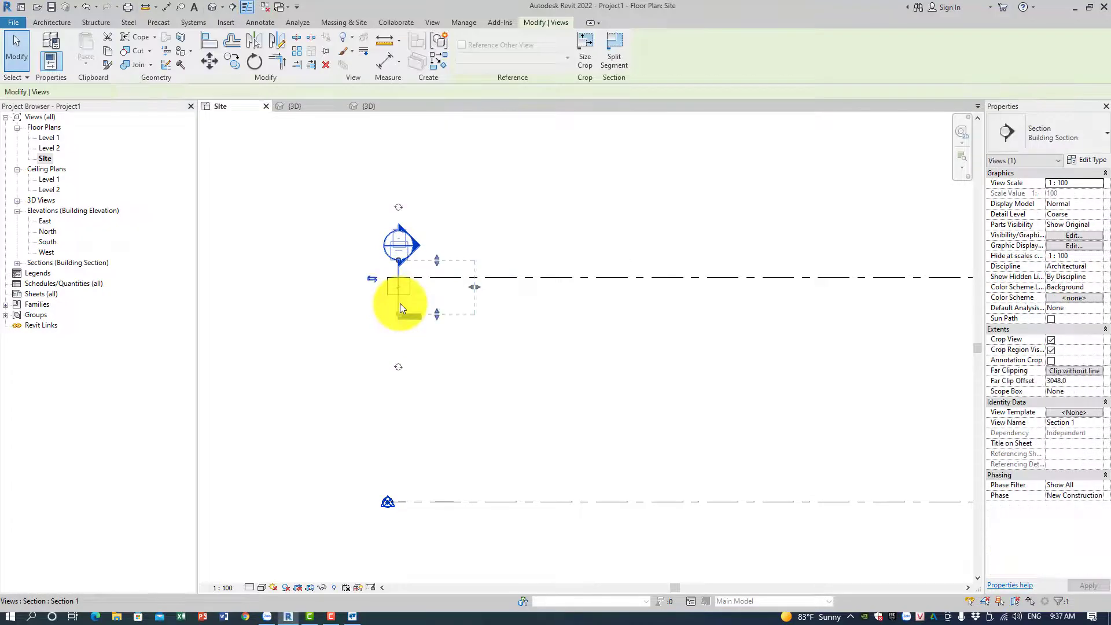
# Switch to Tekla Structures and add a crossing rebar set along the pad footing's long edge, with bars only on the bottom and one long side.
pyautogui.press('Escape')
pyautogui.click(350, 617)
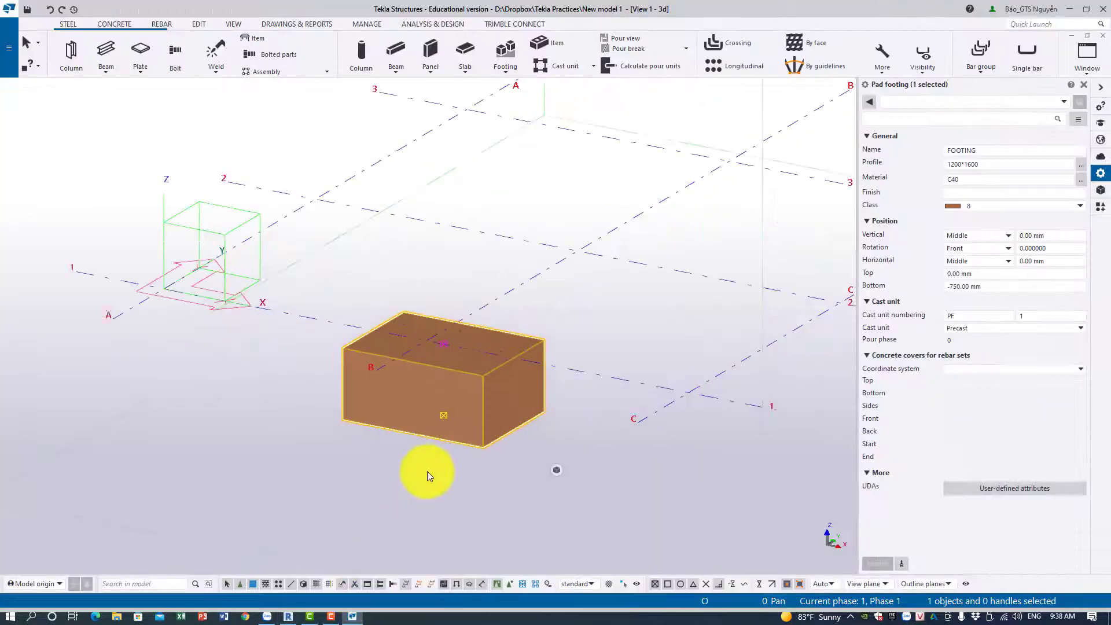
pyautogui.click(162, 25)
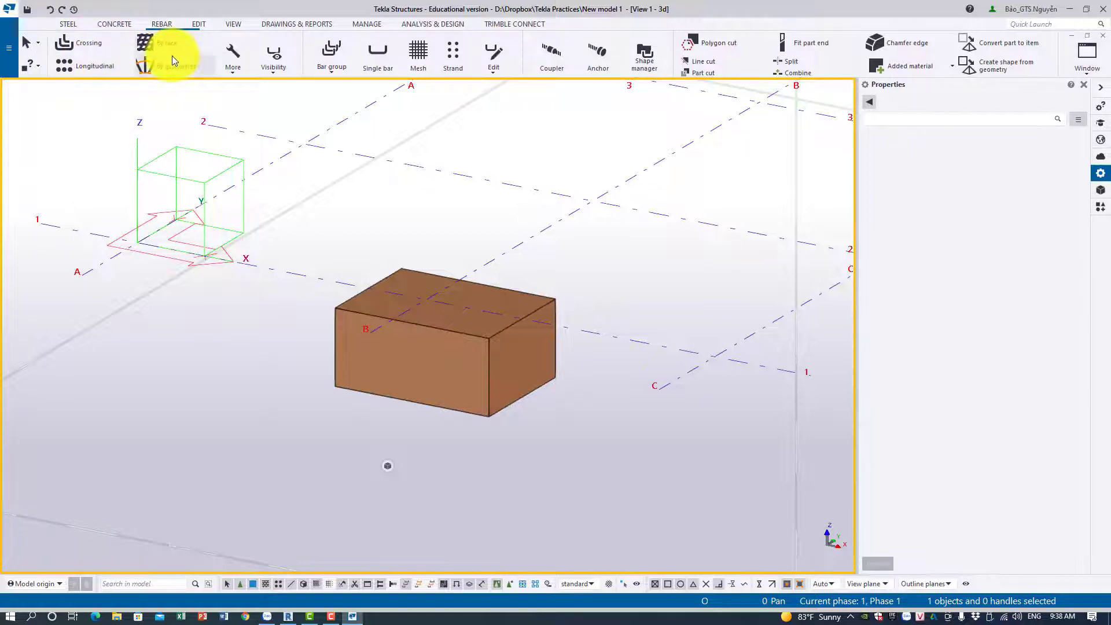
pyautogui.moveTo(395, 227); pyautogui.dragTo(428, 320, button='middle')
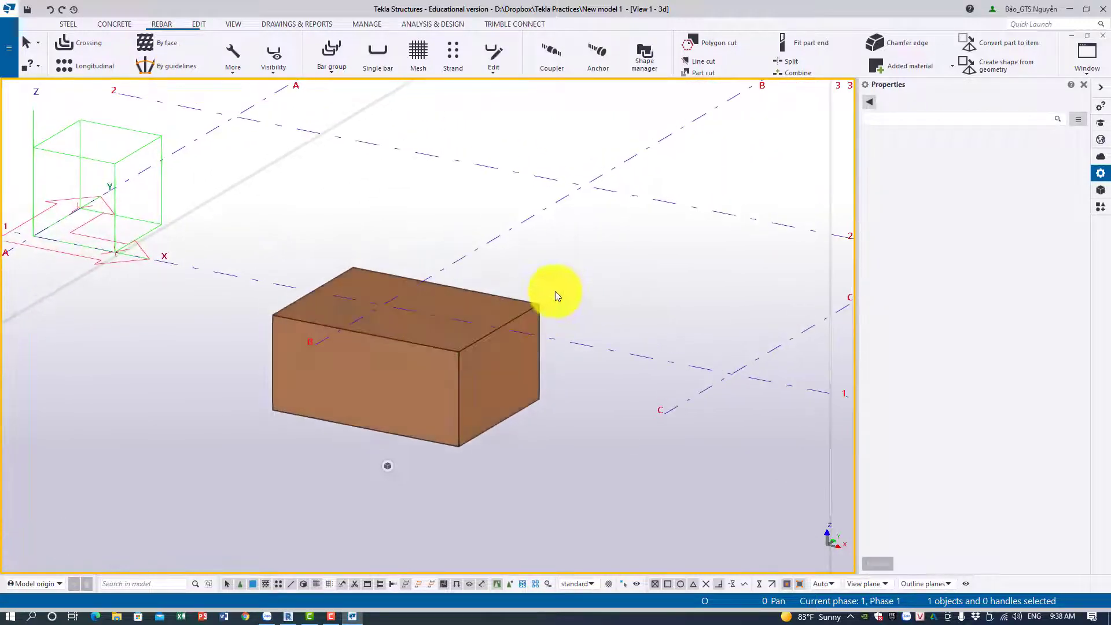
pyautogui.moveTo(557, 298)
pyautogui.mouseDown(button='middle')
pyautogui.moveTo(508, 327)
pyautogui.moveTo(685, 287)
pyautogui.moveTo(437, 310)
pyautogui.moveTo(654, 302)
pyautogui.moveTo(650, 312)
pyautogui.moveTo(652, 290)
pyautogui.moveTo(647, 322)
pyautogui.moveTo(664, 282)
pyautogui.moveTo(684, 280)
pyautogui.moveTo(674, 330)
pyautogui.moveTo(618, 298)
pyautogui.moveTo(664, 173)
pyautogui.moveTo(637, 151)
pyautogui.mouseUp(button='middle')
pyautogui.click(100, 50)
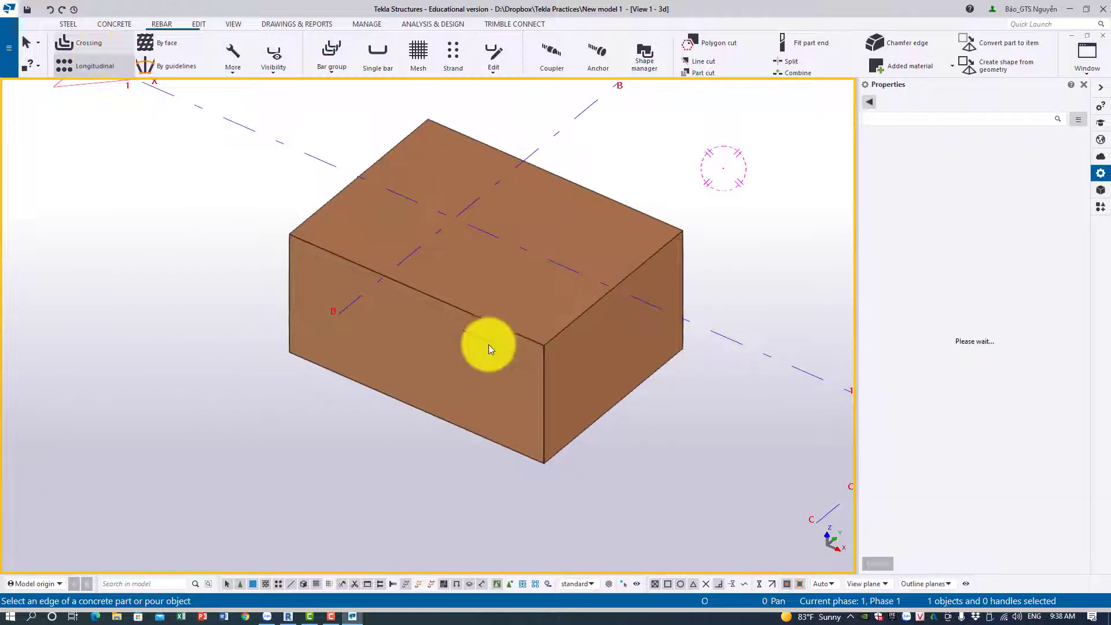
pyautogui.click(508, 326)
pyautogui.scroll(4, 471, 334)
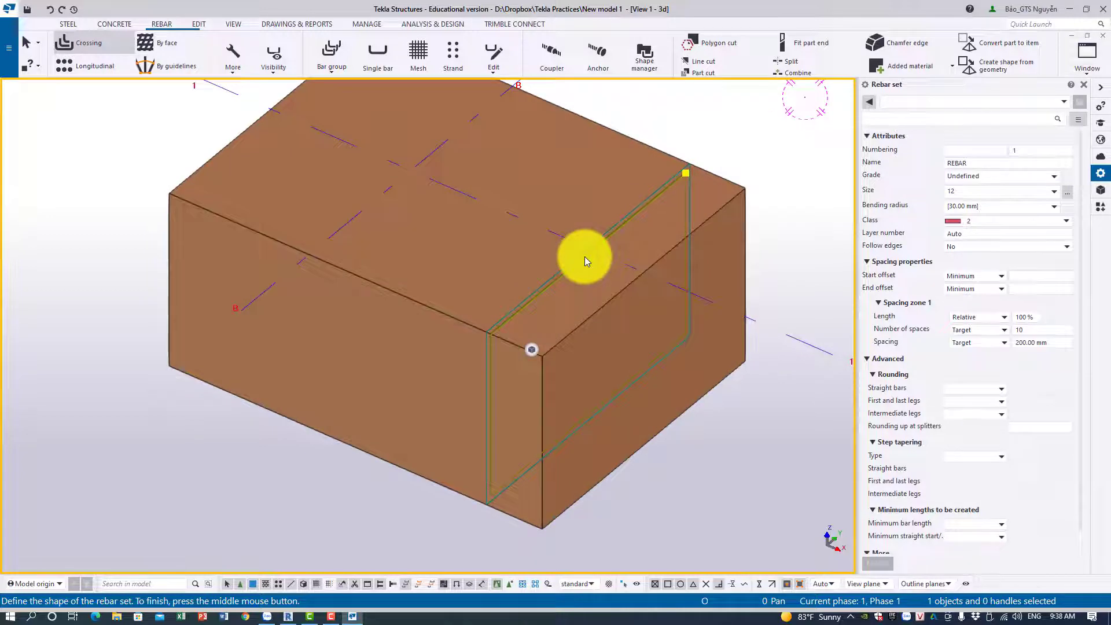
pyautogui.click(585, 256)
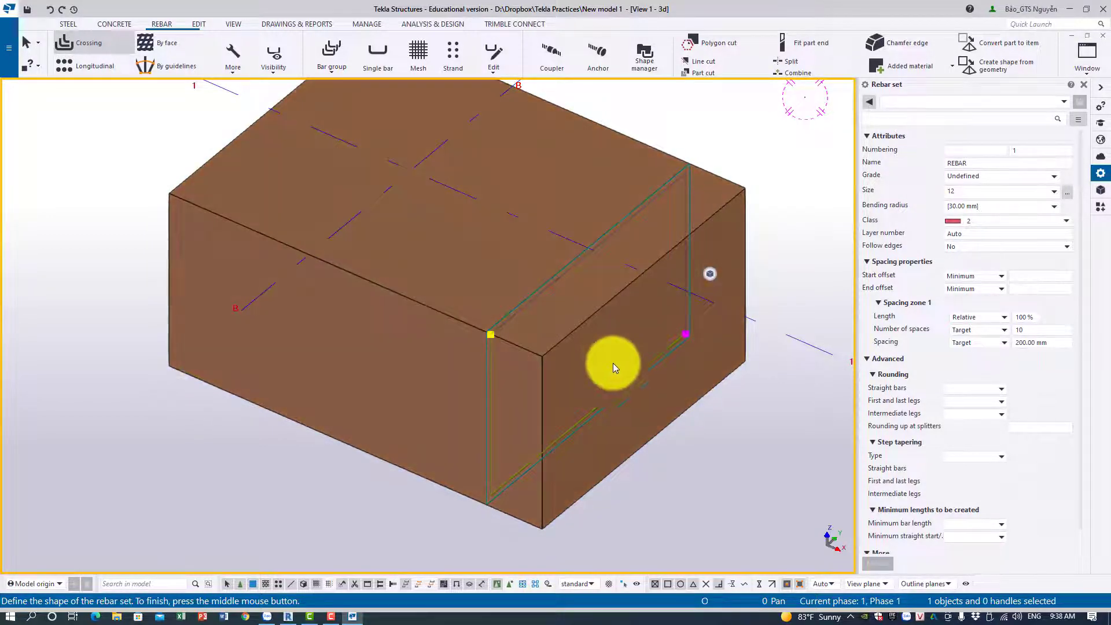
pyautogui.middleClick(573, 284)
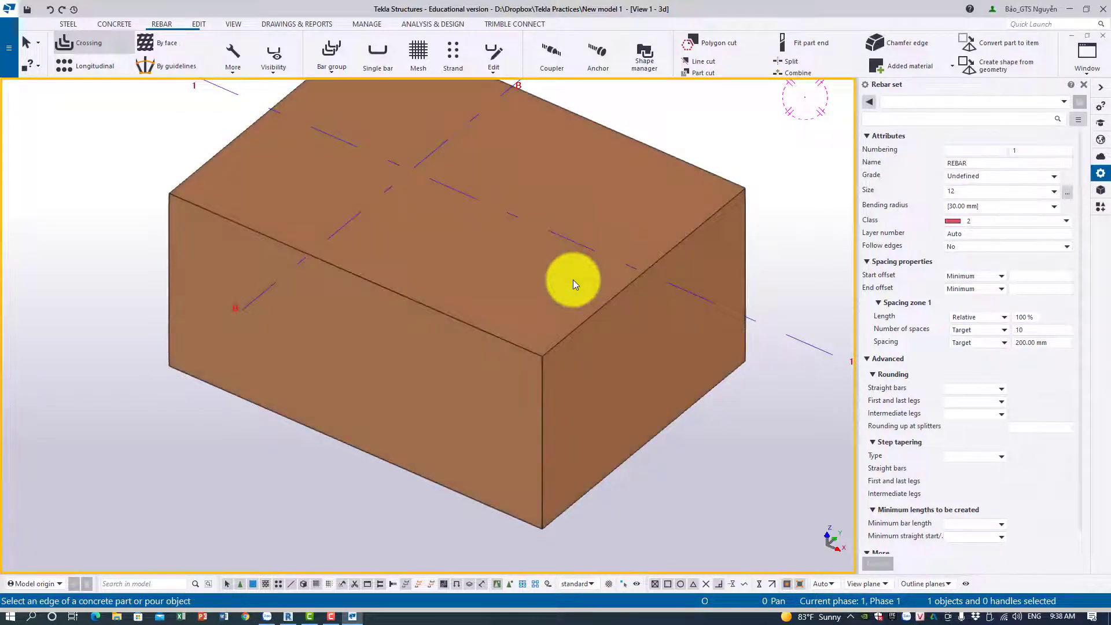
pyautogui.moveTo(335, 387); pyautogui.dragTo(330, 398, button='middle')
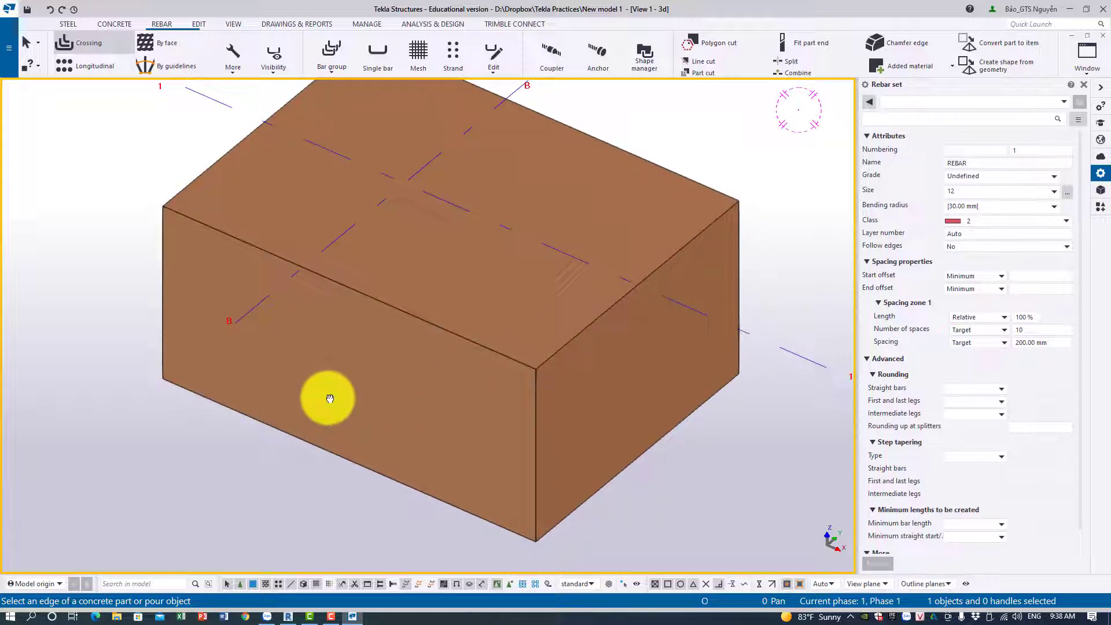
pyautogui.click(329, 398)
pyautogui.moveTo(329, 397); pyautogui.dragTo(446, 405, button='middle')
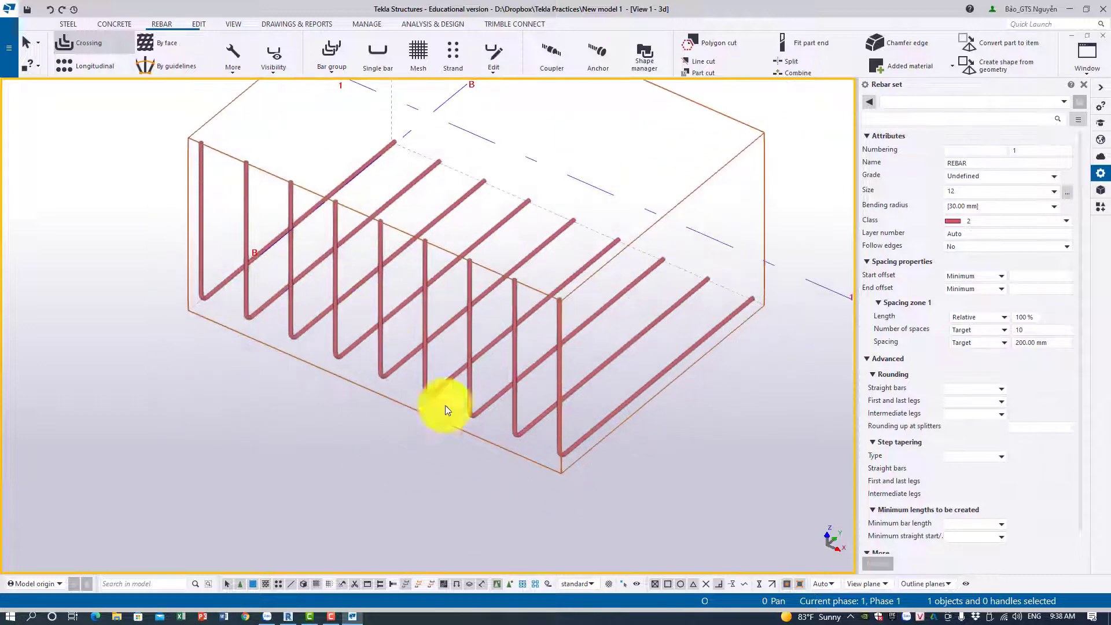
# Add a second crossing rebar set along the footing's short edge, with closed bars running lengthwise around the footing.
pyautogui.scroll(-3, 778, 482)
pyautogui.moveTo(642, 491); pyautogui.dragTo(550, 421, button='middle')
pyautogui.click(109, 49)
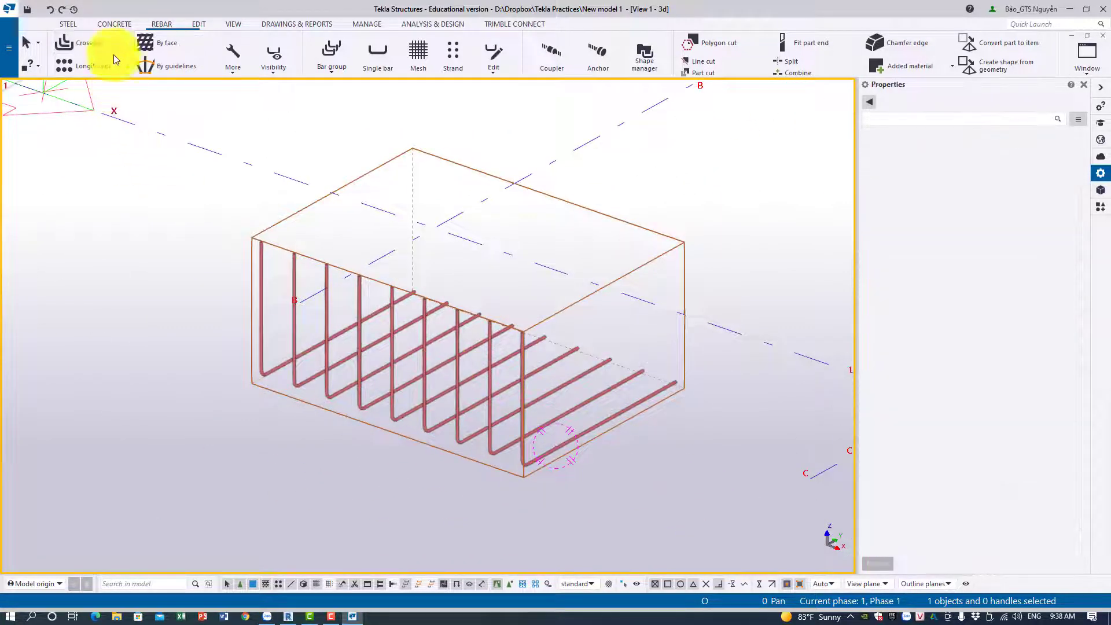
pyautogui.click(577, 300)
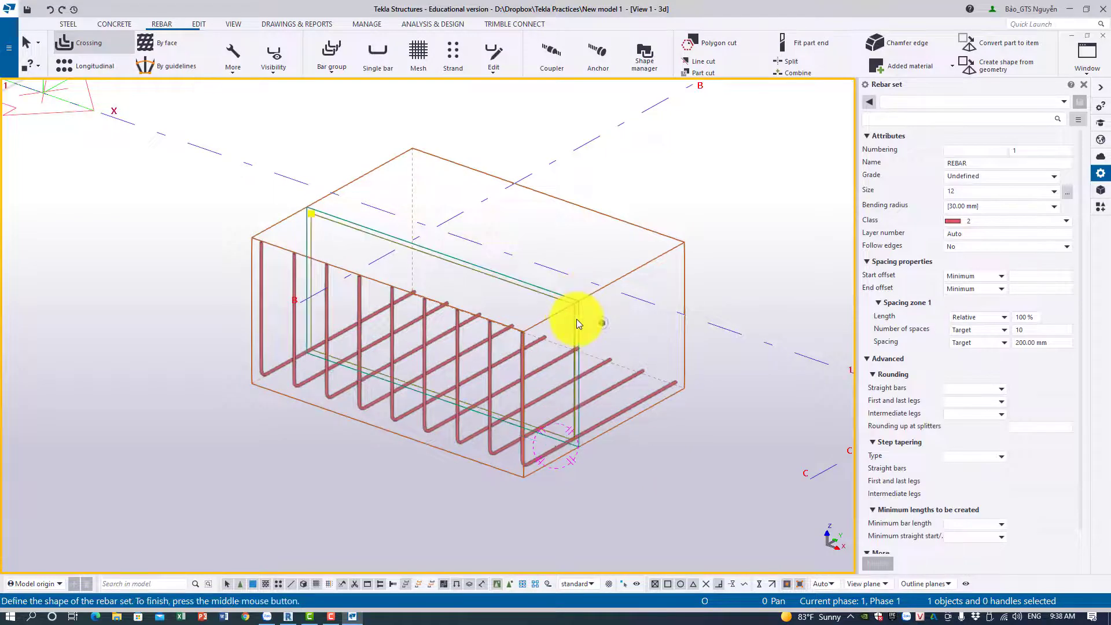
pyautogui.middleClick(387, 165)
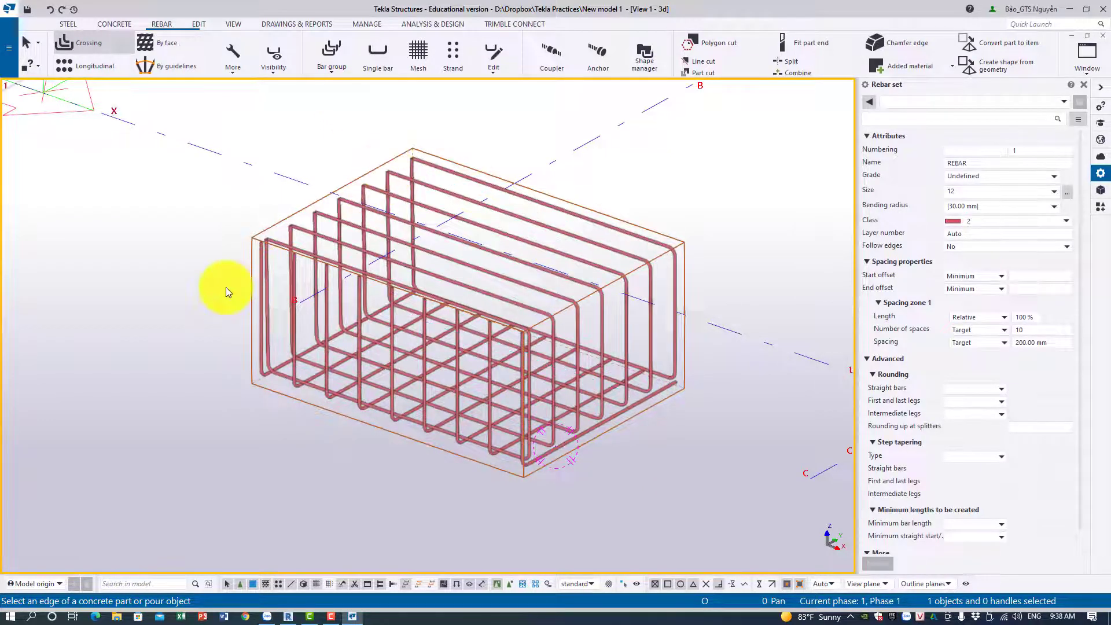
pyautogui.scroll(3, 226, 287)
pyautogui.press('Escape')
pyautogui.scroll(3, 216, 300)
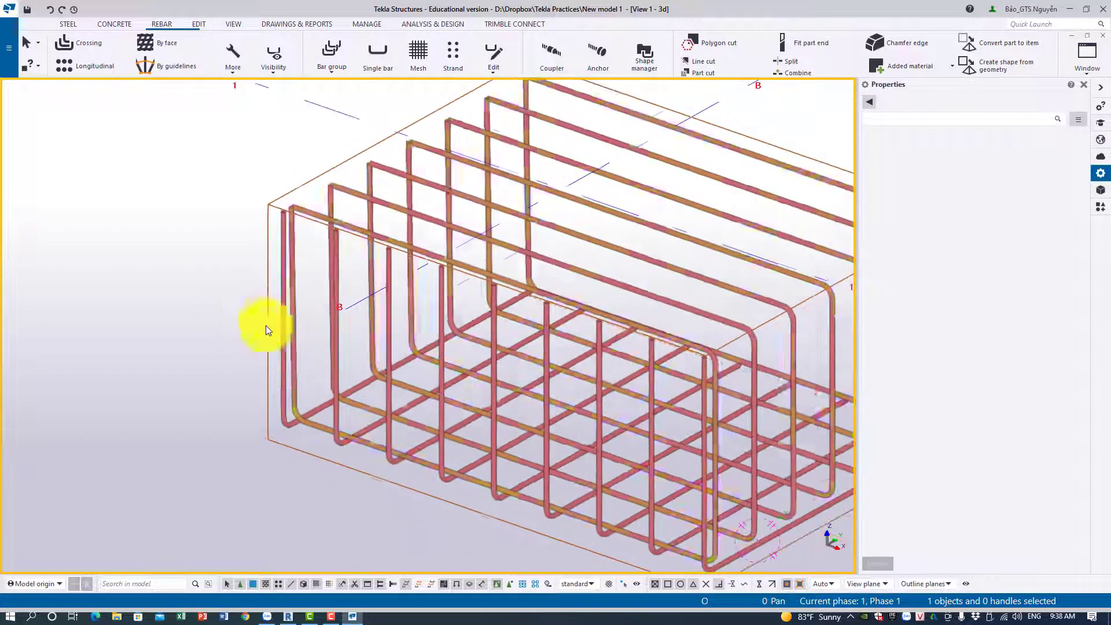
# Switch back to Revit and open the section view that cuts through the footing on grid 2.
pyautogui.click(291, 613)
pyautogui.scroll(-2, 255, 319)
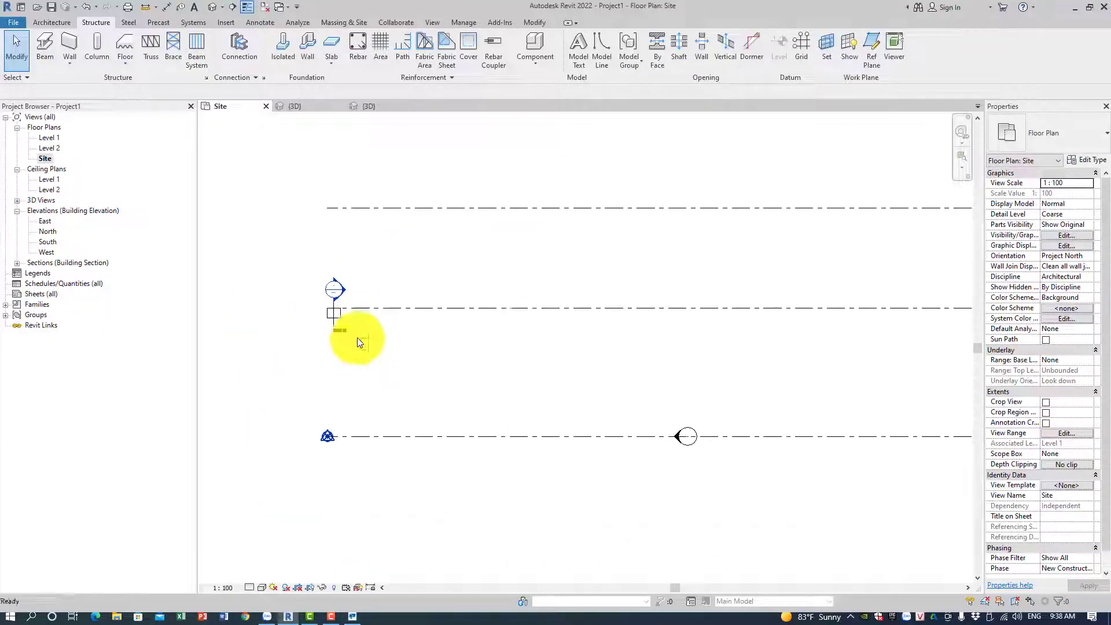
pyautogui.scroll(4, 335, 301)
pyautogui.rightClick(345, 306)
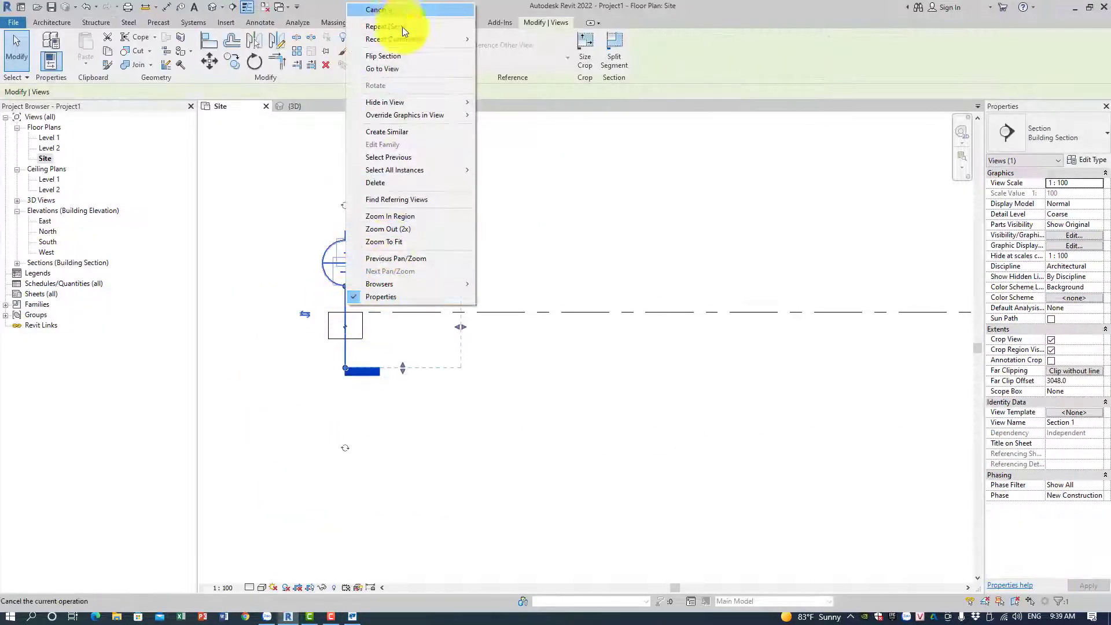
pyautogui.click(401, 68)
pyautogui.scroll(-2, 385, 191)
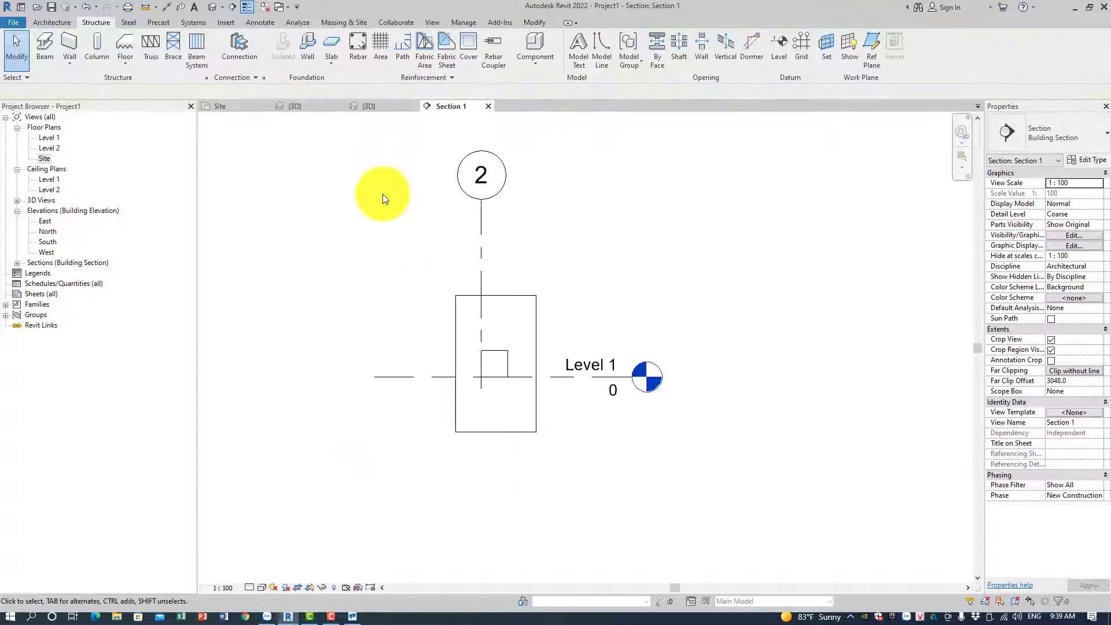
# Start the Rebar command, accept the rebar shape definition notice, and agree to load rebar shape families.
pyautogui.click(358, 52)
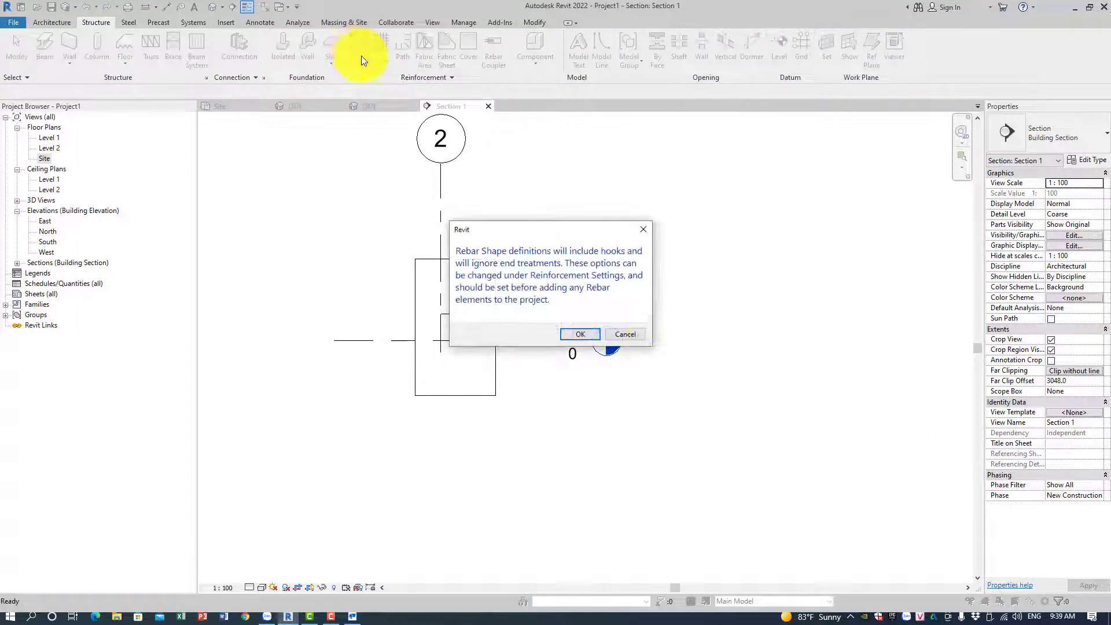
pyautogui.click(593, 333)
pyautogui.click(583, 316)
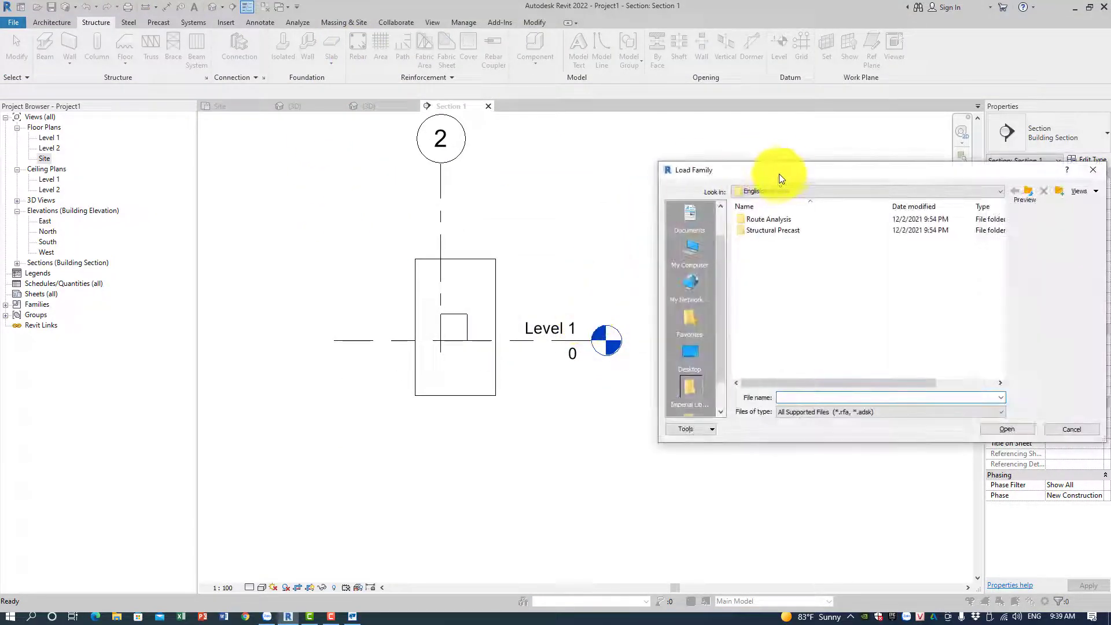
# Look for rebar shape families in the English folder of the Libraries directory.
pyautogui.moveTo(779, 174); pyautogui.dragTo(480, 116)
pyautogui.click(486, 136)
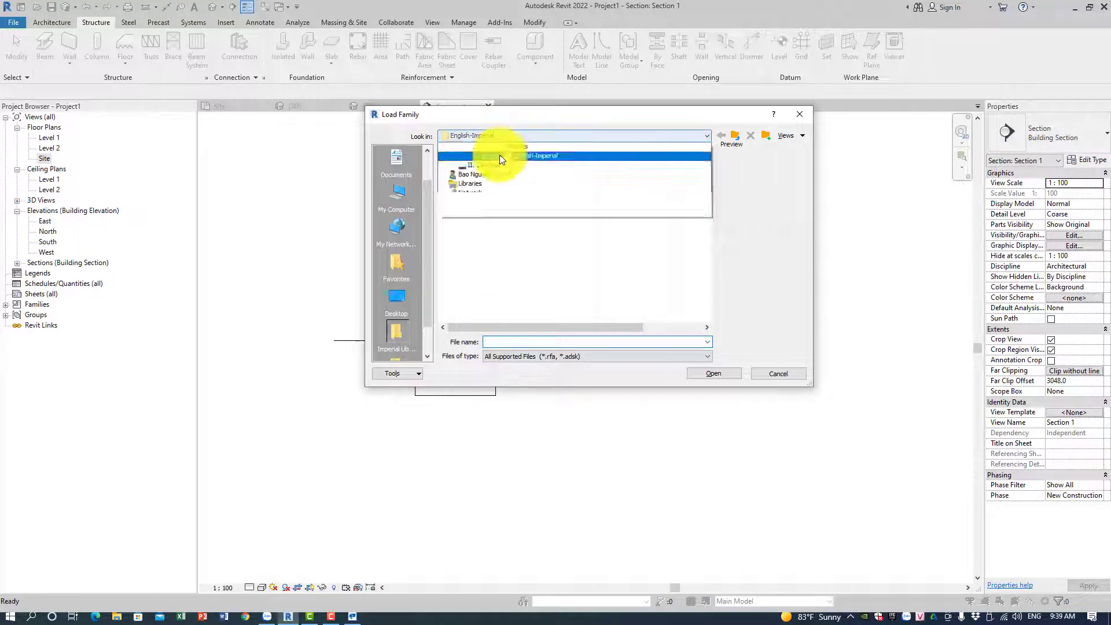
pyautogui.click(509, 200)
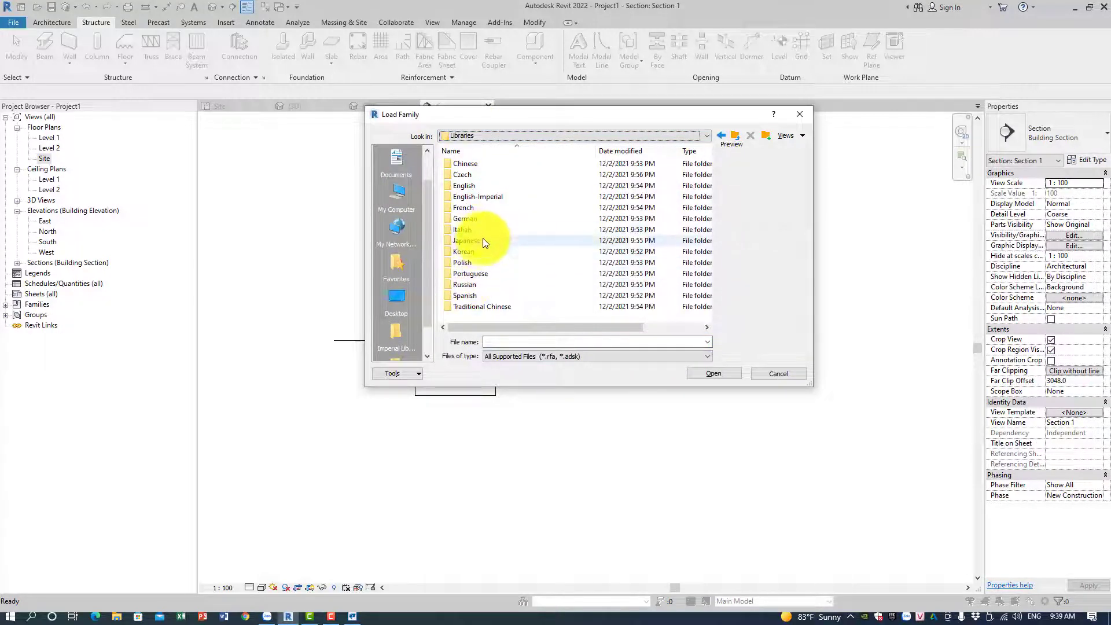
pyautogui.doubleClick(491, 186)
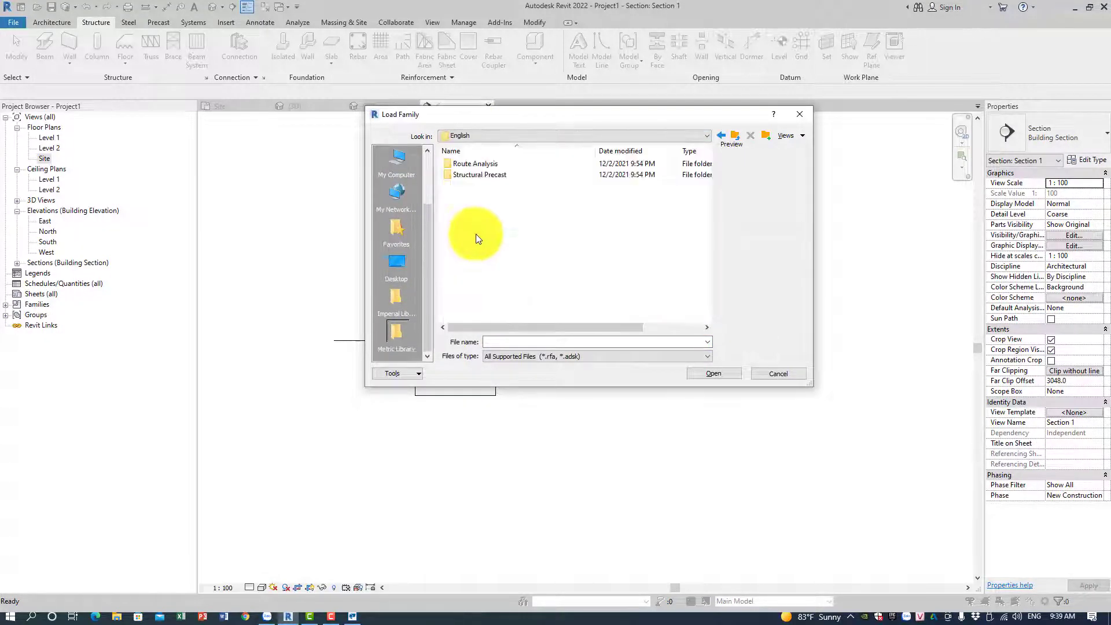
# Browse from the Autodesk folder to the US Metric family library of RVT 2020 and find its structural rebar folders.
pyautogui.click(510, 138)
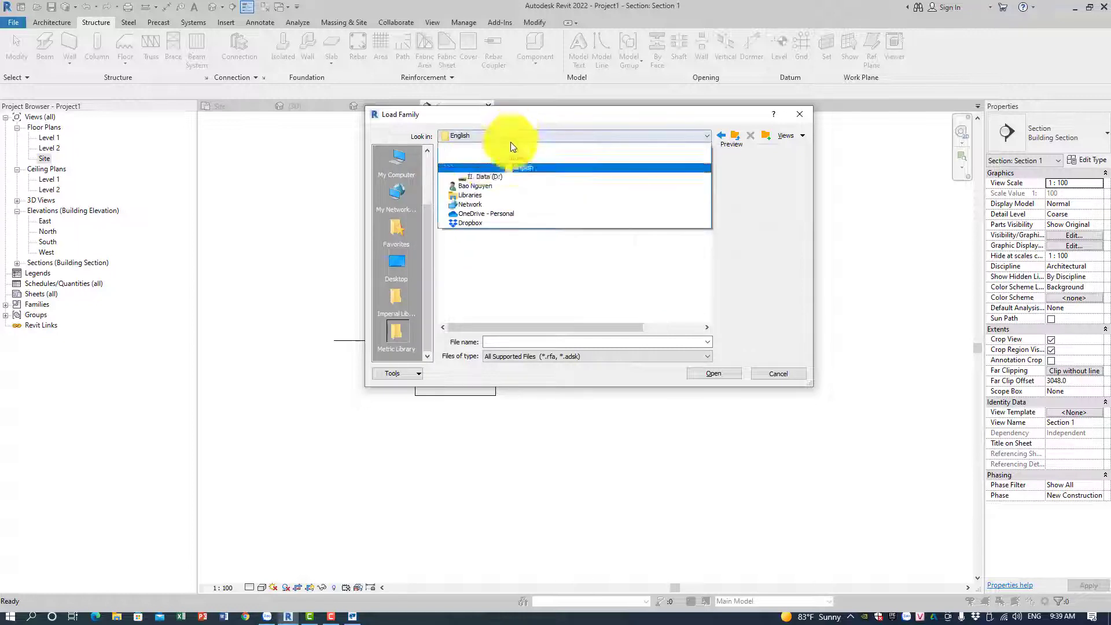
pyautogui.click(504, 187)
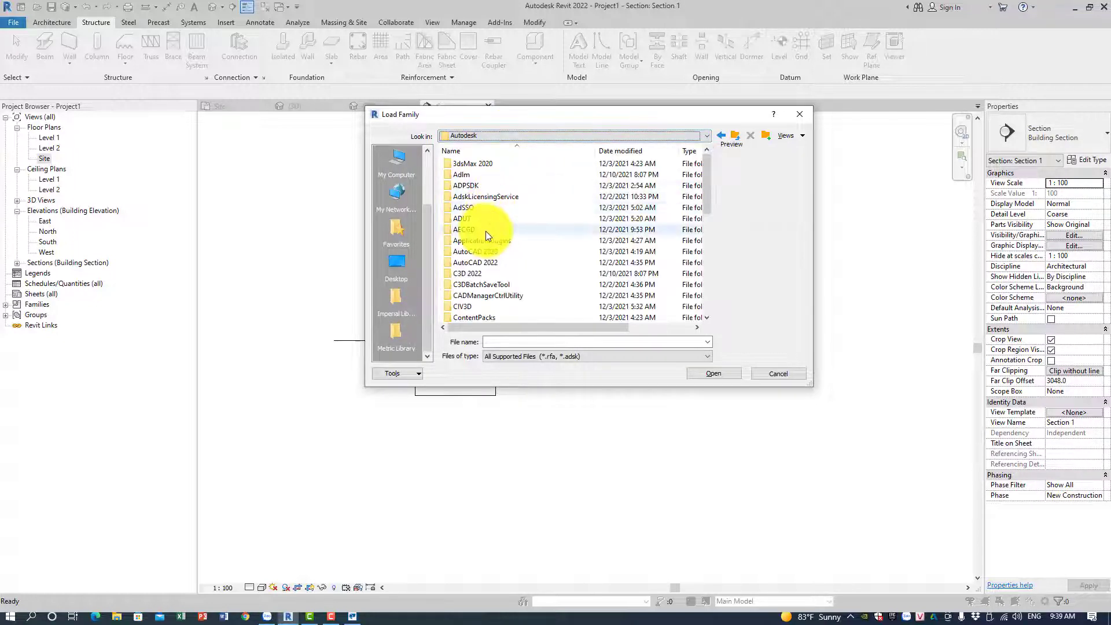
pyautogui.scroll(-2, 484, 262)
pyautogui.scroll(2, 485, 262)
pyautogui.scroll(-8, 479, 173)
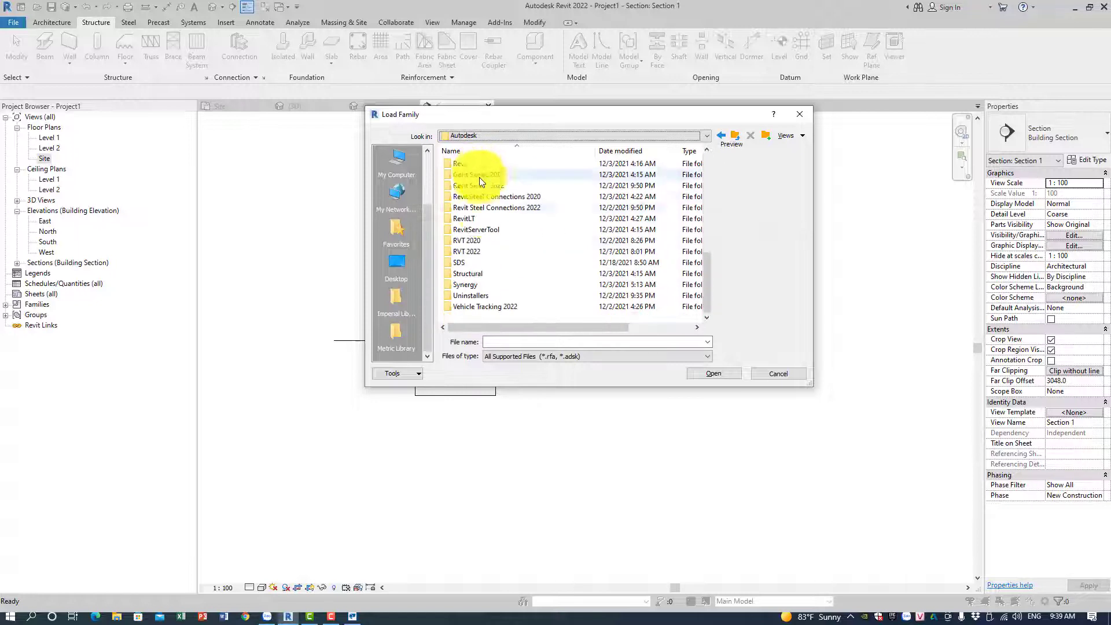
pyautogui.doubleClick(477, 241)
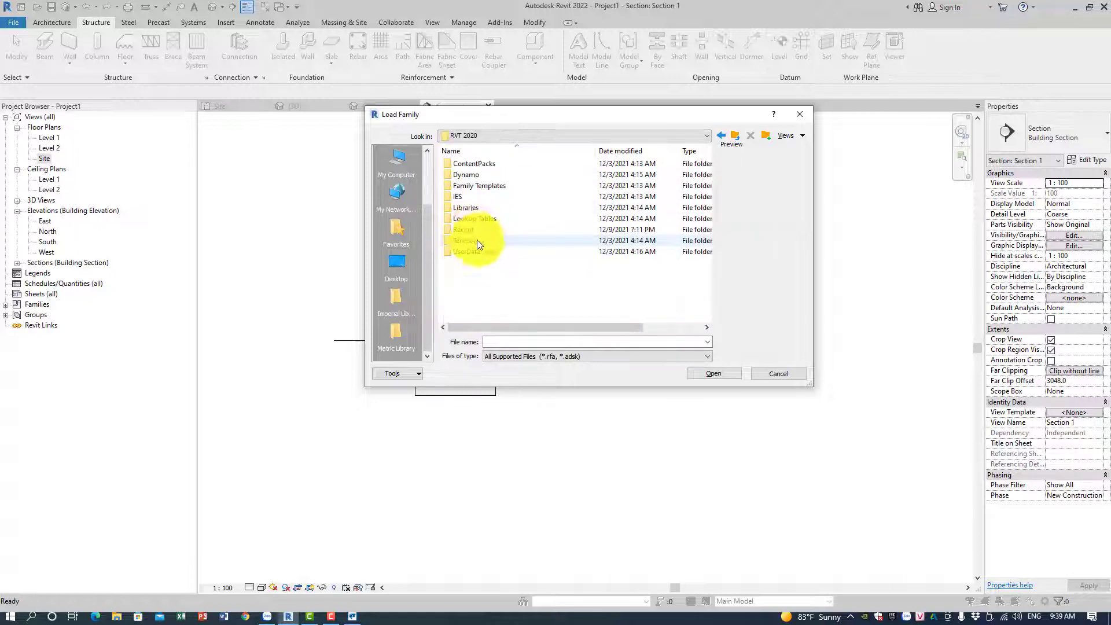
pyautogui.doubleClick(481, 208)
pyautogui.doubleClick(480, 186)
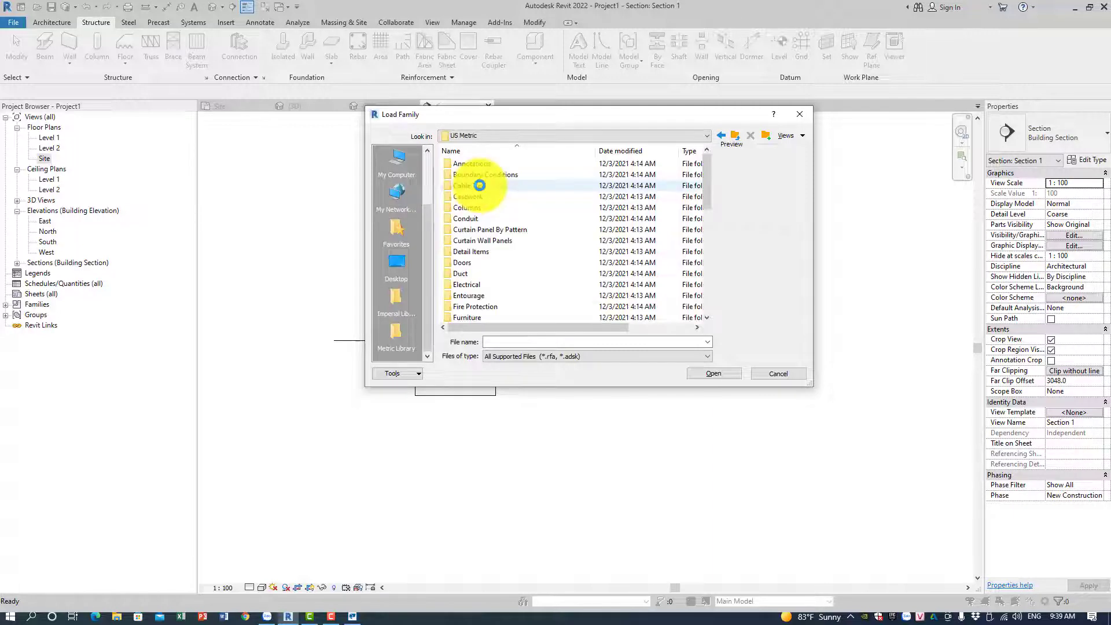
pyautogui.scroll(-5, 479, 248)
pyautogui.scroll(-1, 483, 269)
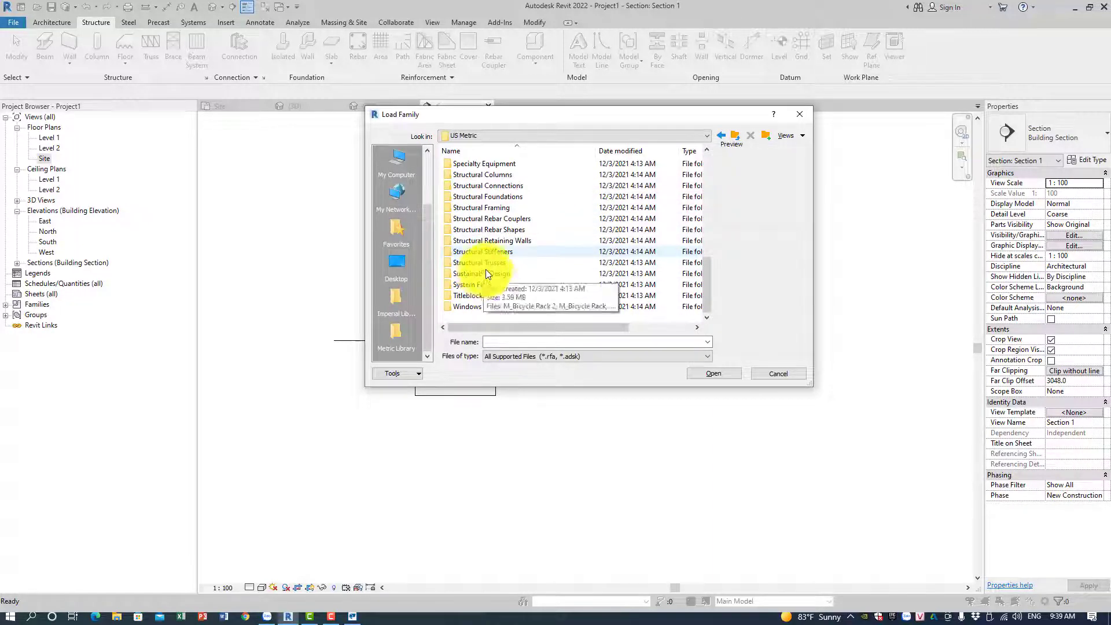
# Load all rebar shape families from M_00 to M_T9 from the Structural Rebar Shapes folder.
pyautogui.doubleClick(496, 223)
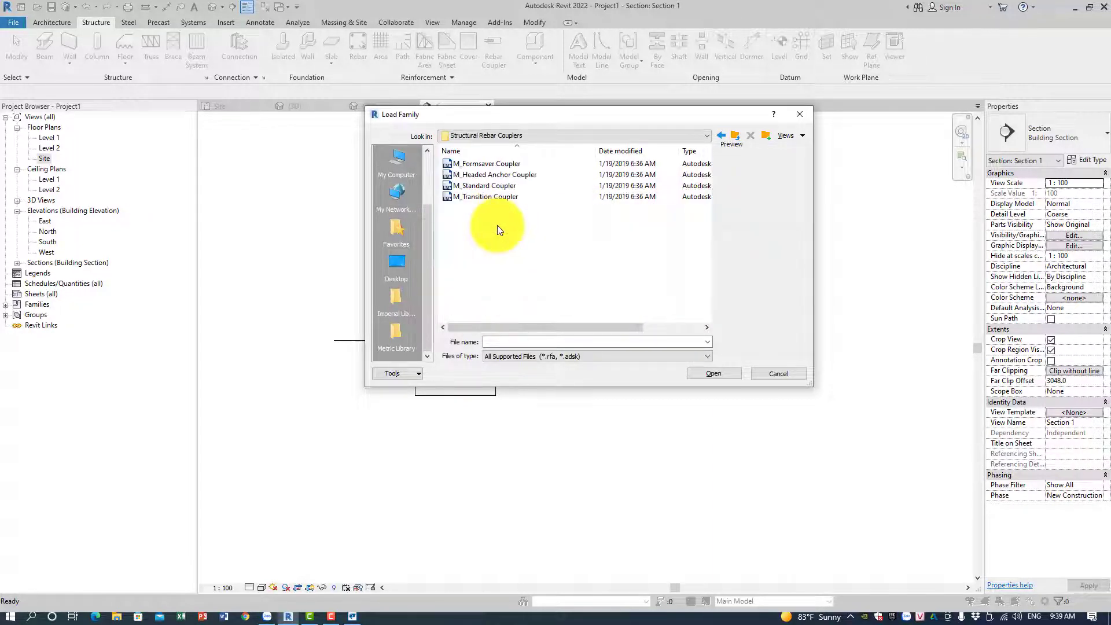
pyautogui.click(740, 135)
pyautogui.scroll(-6, 503, 243)
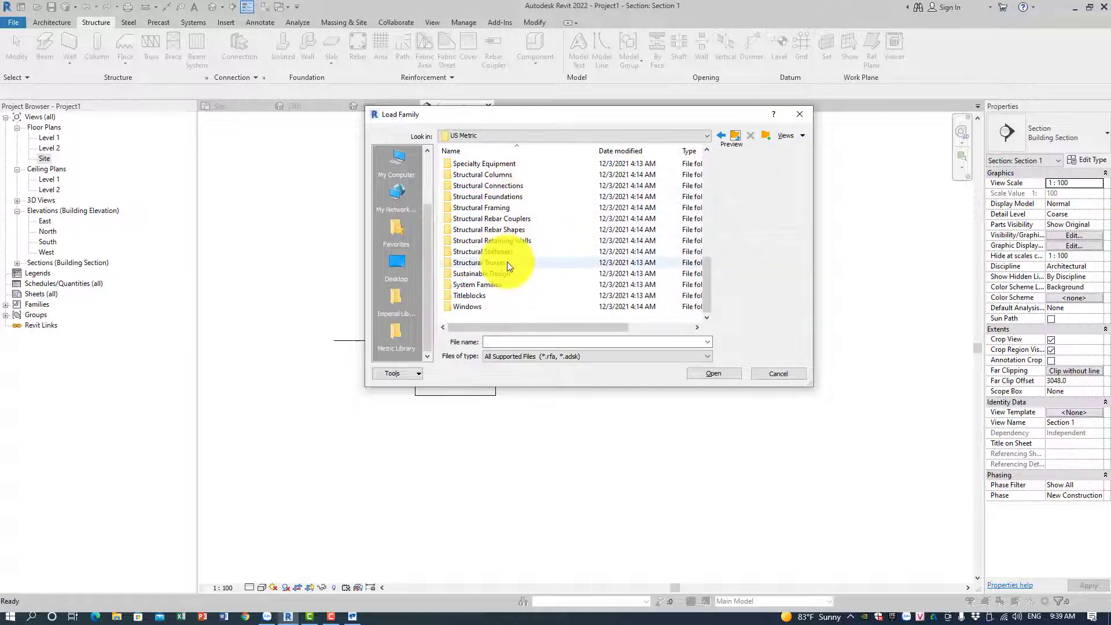
pyautogui.scroll(1, 507, 262)
pyautogui.doubleClick(509, 261)
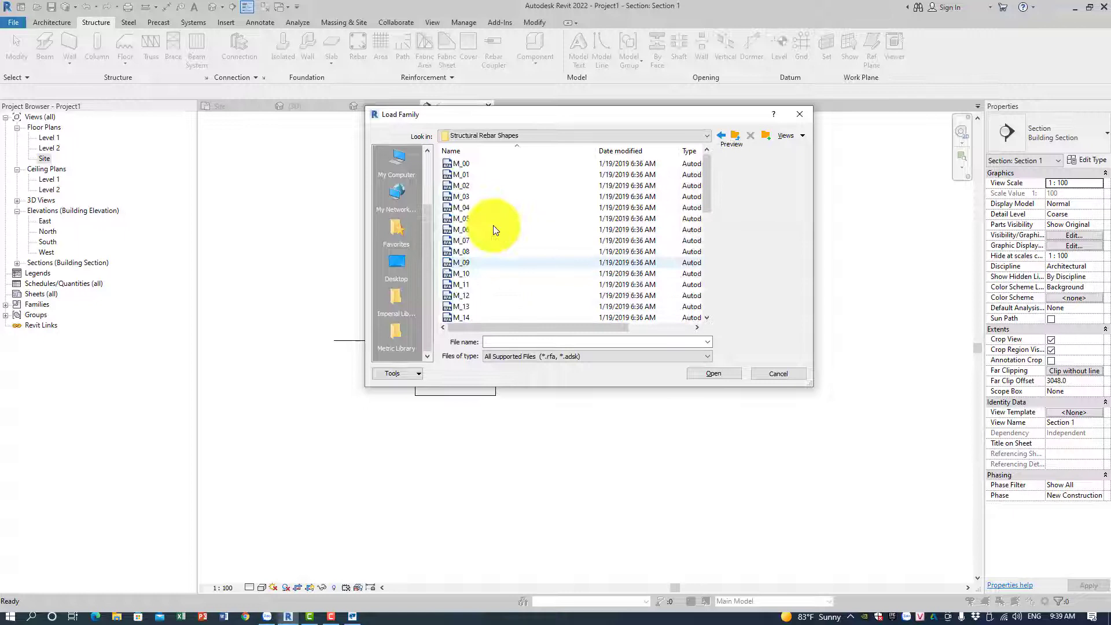
pyautogui.click(491, 162)
pyautogui.scroll(-10, 495, 242)
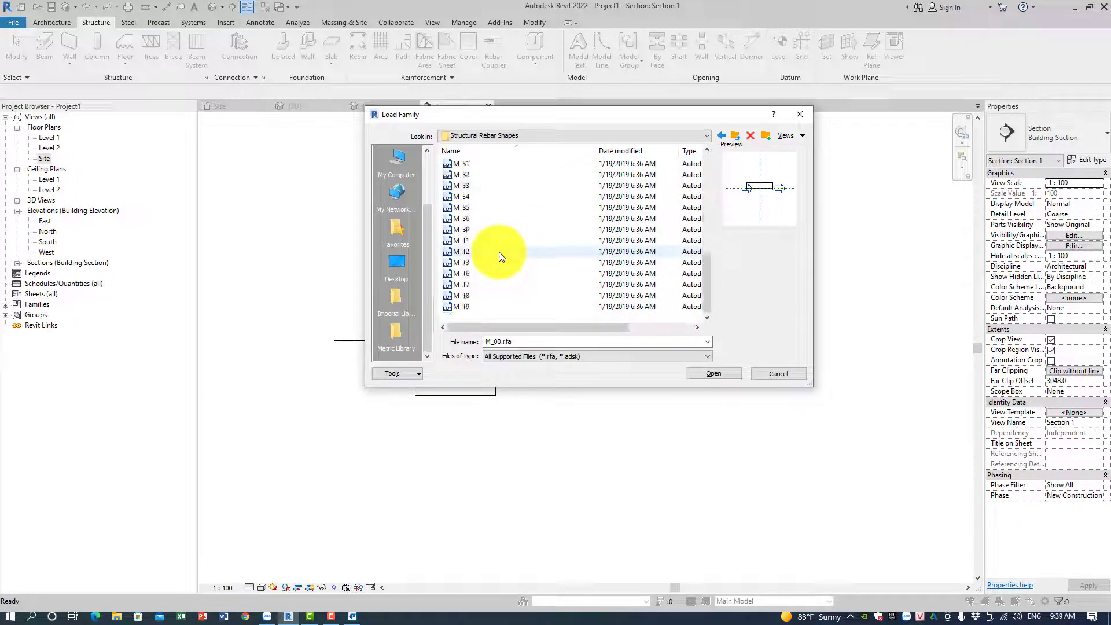
pyautogui.keyDown('shift'); pyautogui.click(531, 308); pyautogui.keyUp('shift')
pyautogui.click(699, 373)
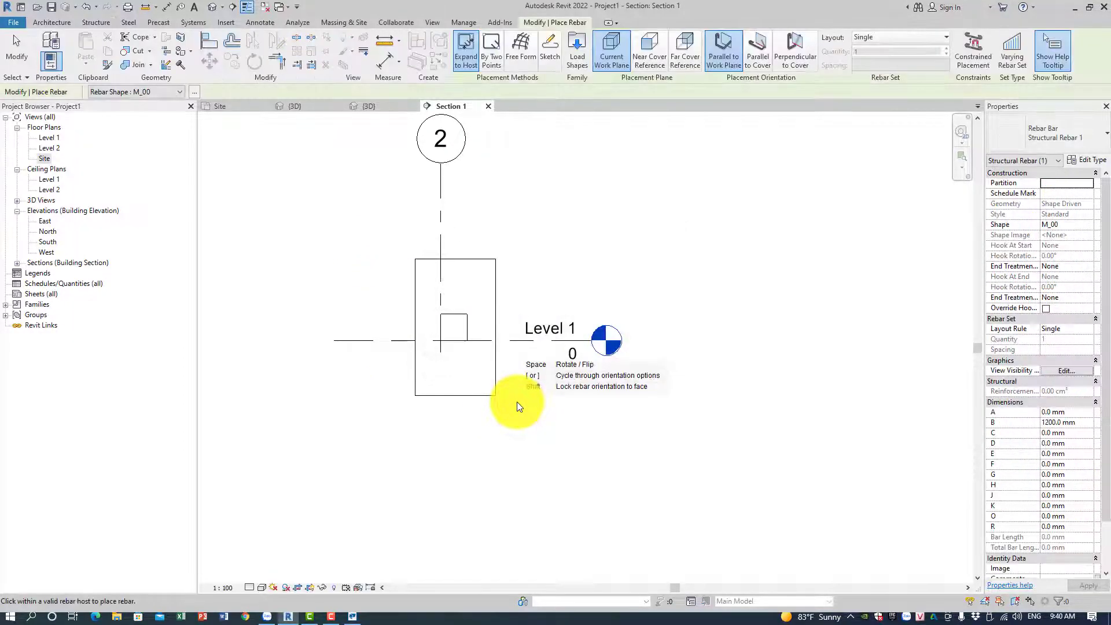
# Choose closed tie shape M_T1 from the rebar shape browser, using the parallel-to-work-plane orientation.
pyautogui.scroll(5, 408, 269)
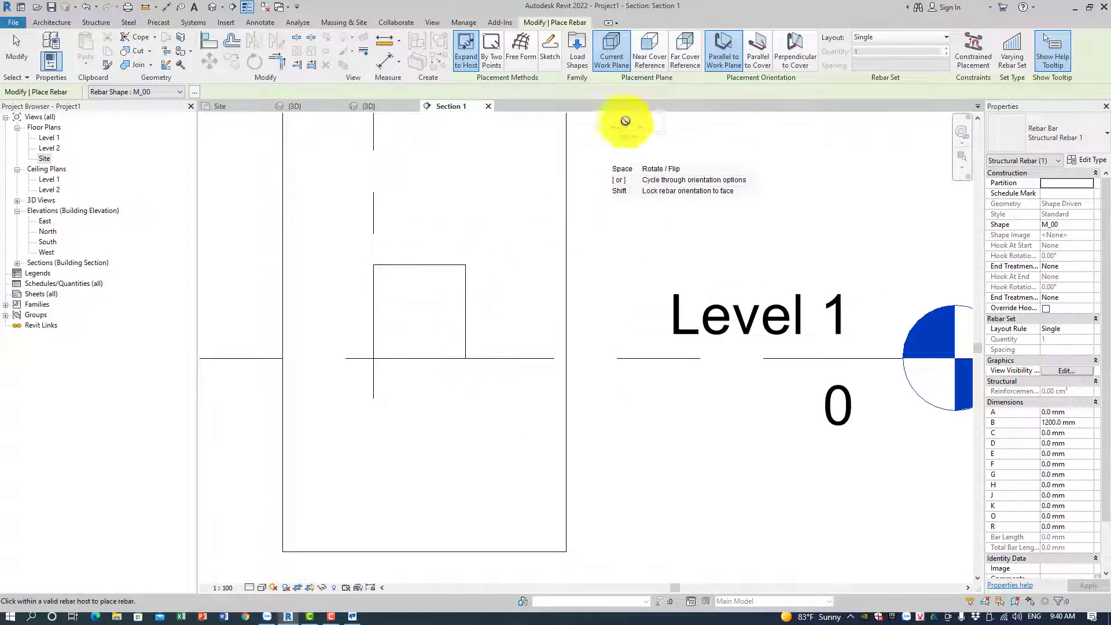
pyautogui.click(724, 53)
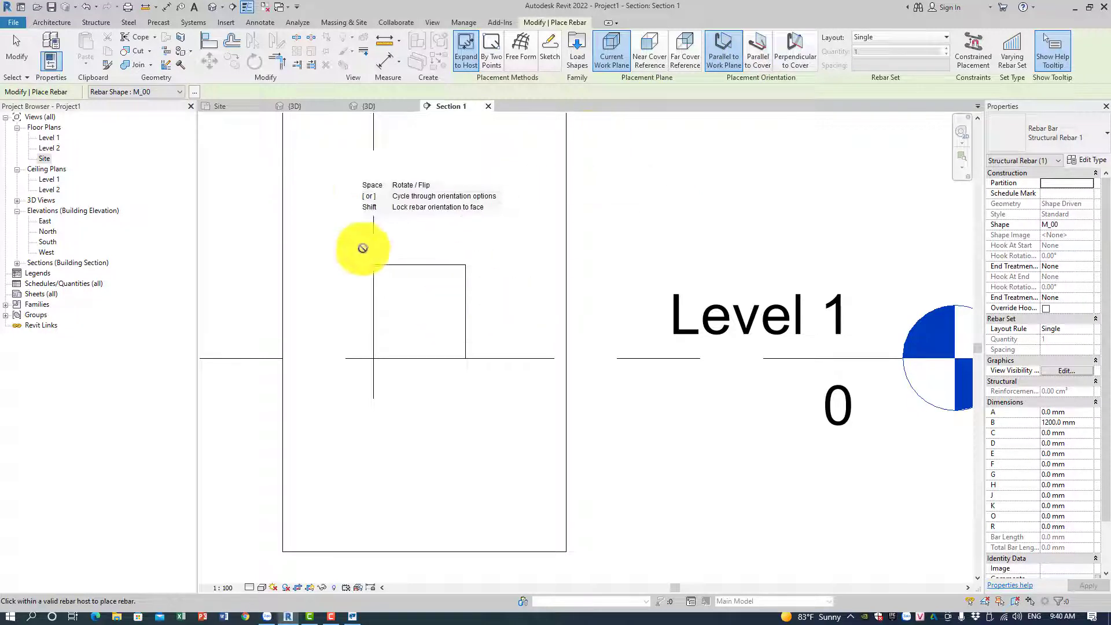
pyautogui.click(733, 63)
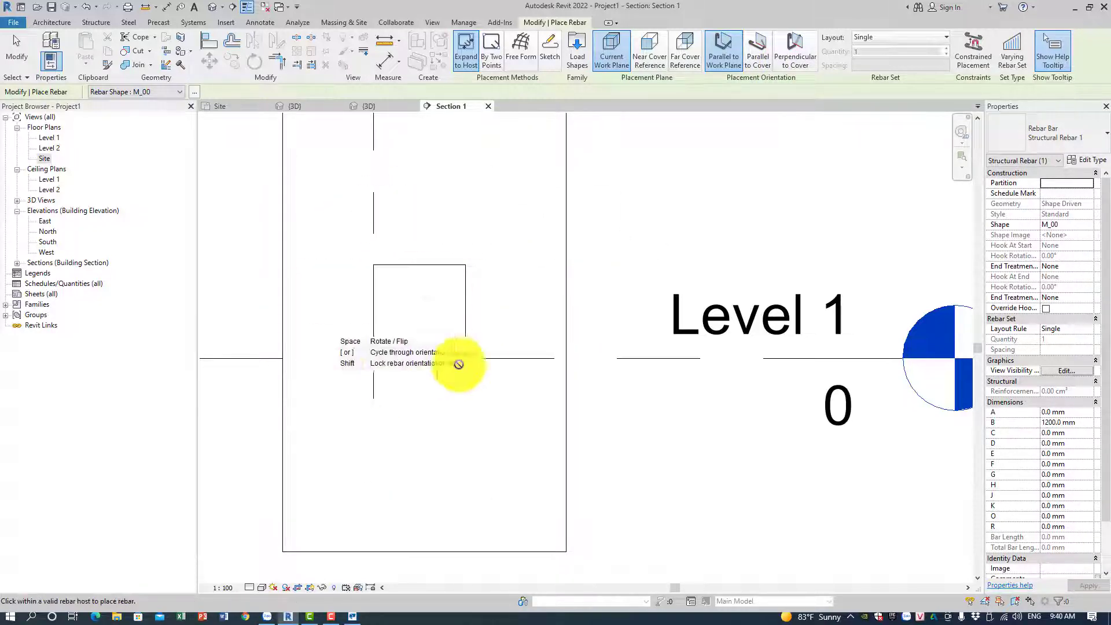
pyautogui.click(193, 93)
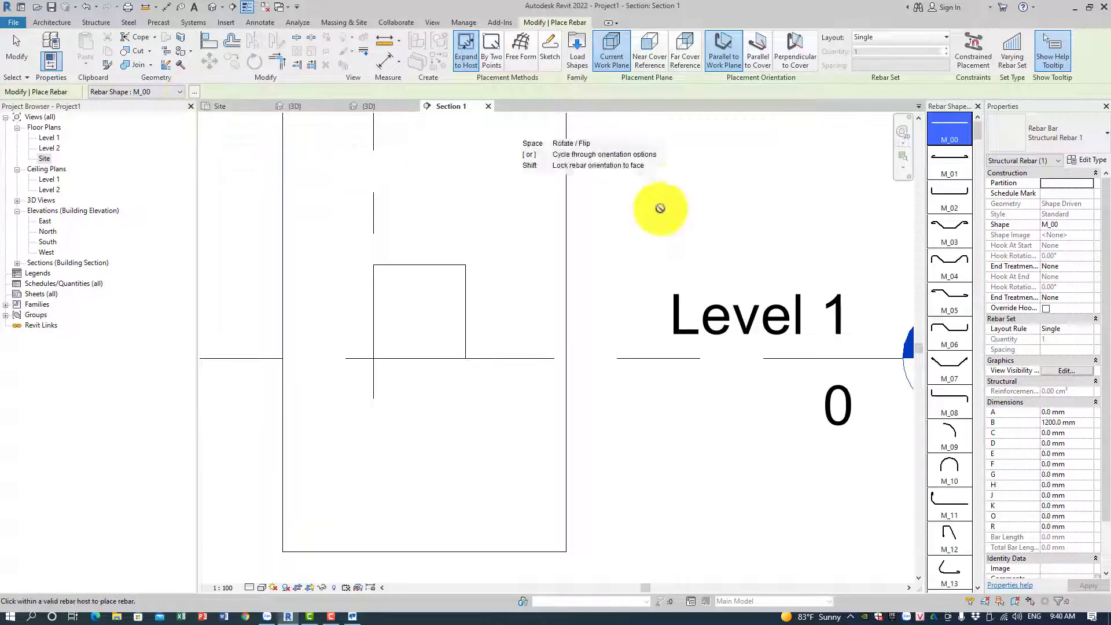
pyautogui.scroll(-10, 950, 281)
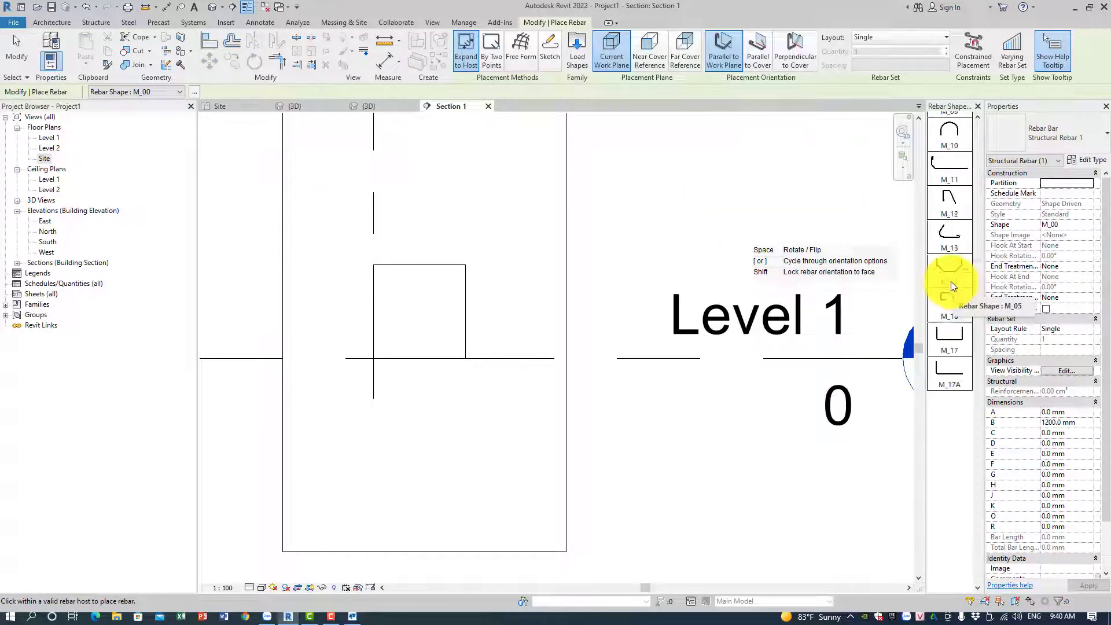
pyautogui.scroll(-1, 950, 281)
pyautogui.click(941, 433)
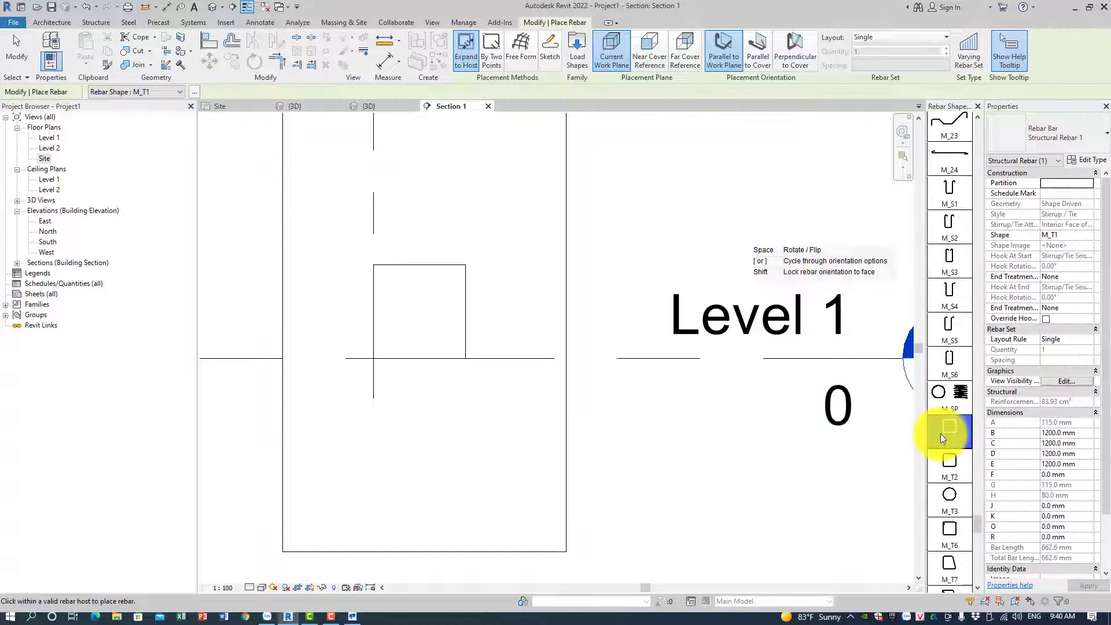
# Place the M_T1 stirrup inside the footing section, rotated so its hooks sit at the upper-right corner.
pyautogui.scroll(1, 408, 269)
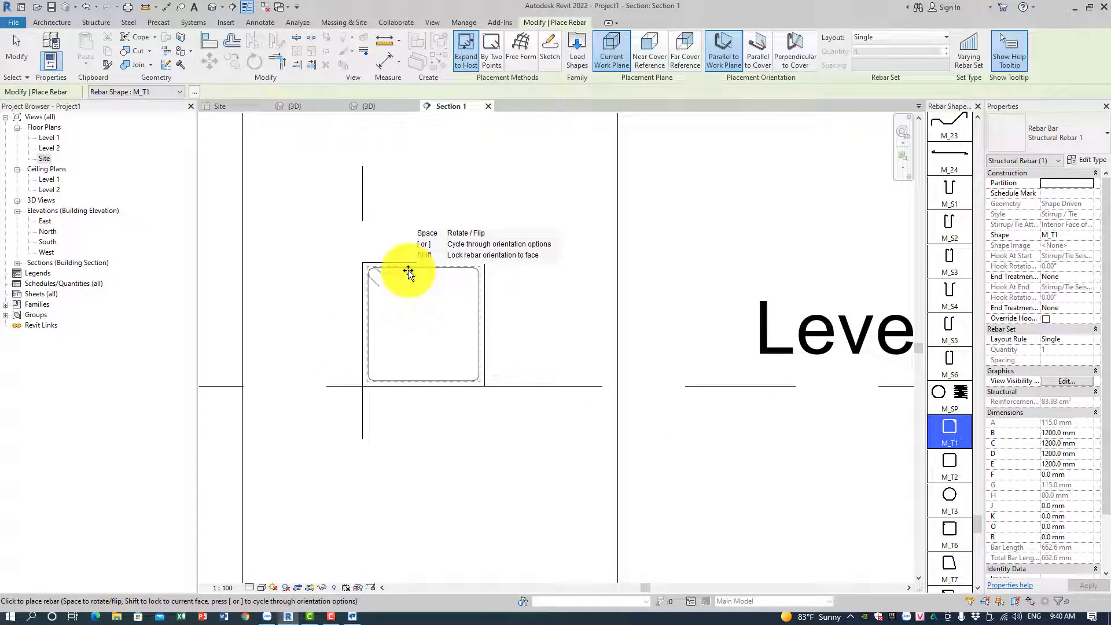
pyautogui.press('space')
pyautogui.press('space')
pyautogui.press('space')
pyautogui.press('space')
pyautogui.press('space')
pyautogui.click(389, 343)
pyautogui.press('Escape')
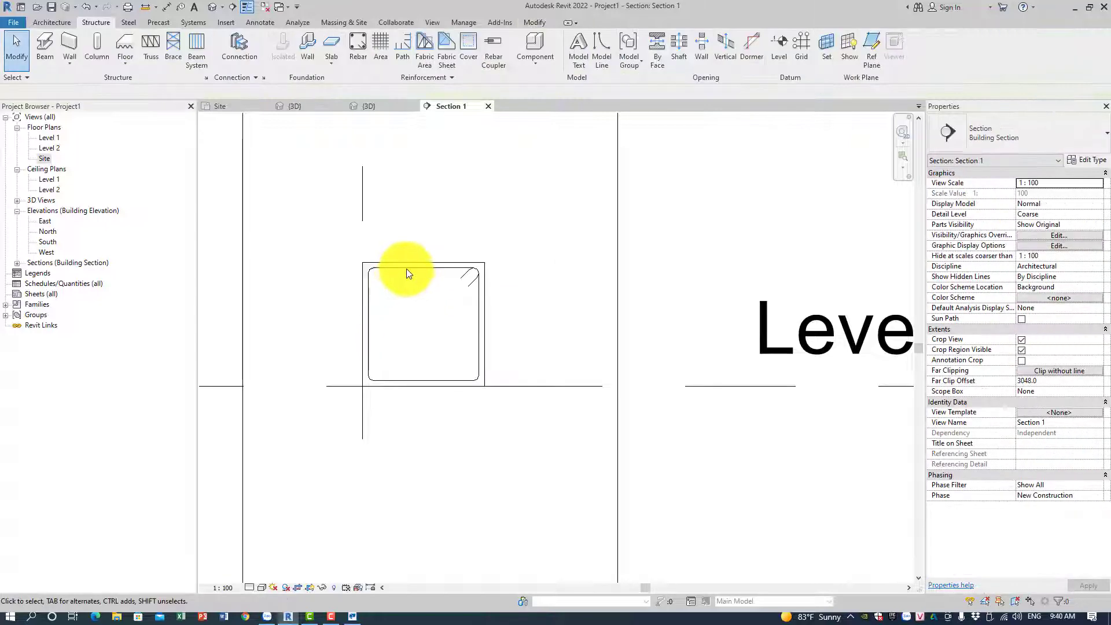
# Distribute the placed stirrup as a rebar set using the Maximum Spacing layout rule.
pyautogui.click(407, 268)
pyautogui.click(616, 38)
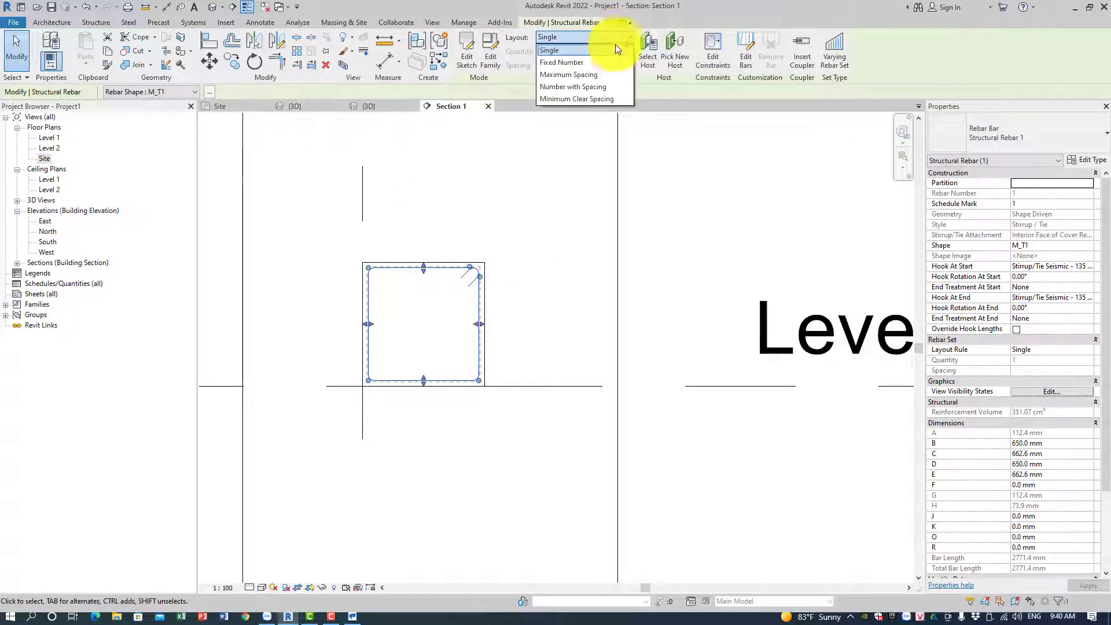
pyautogui.click(588, 76)
pyautogui.click(705, 255)
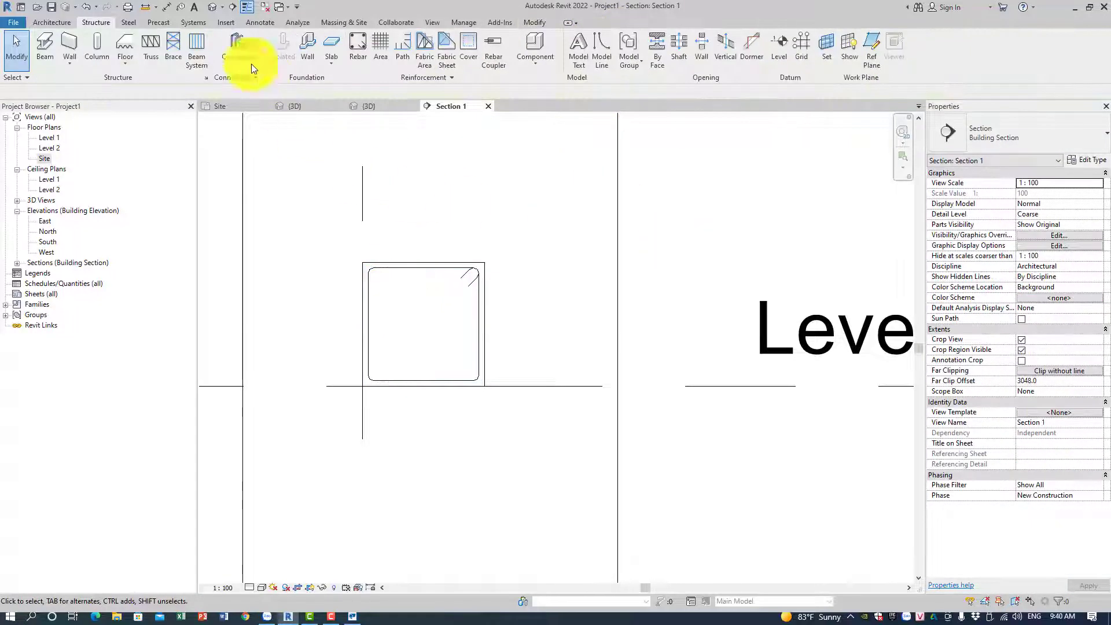
# Show the footing in the default 3D view with Fine detail level and Wireframe visual style.
pyautogui.click(213, 7)
pyautogui.keyDown('shift'); pyautogui.moveTo(509, 292); pyautogui.dragTo(630, 289, button='middle'); pyautogui.keyUp('shift')
pyautogui.scroll(-5, 548, 502)
pyautogui.moveTo(553, 506); pyautogui.dragTo(253, 212, button='middle')
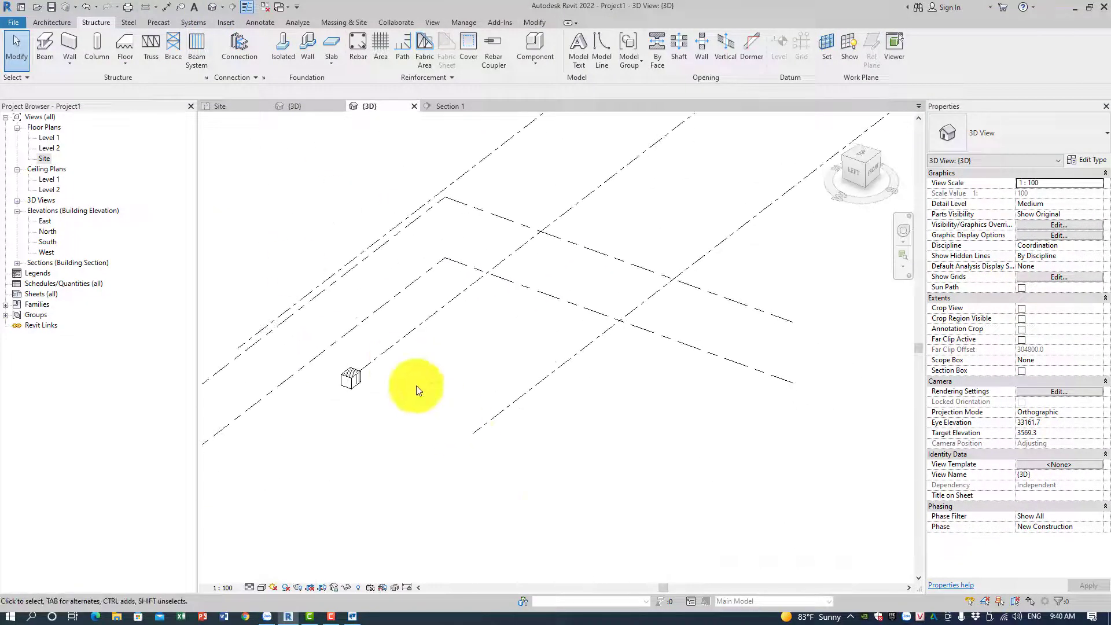
pyautogui.scroll(5, 338, 411)
pyautogui.click(251, 588)
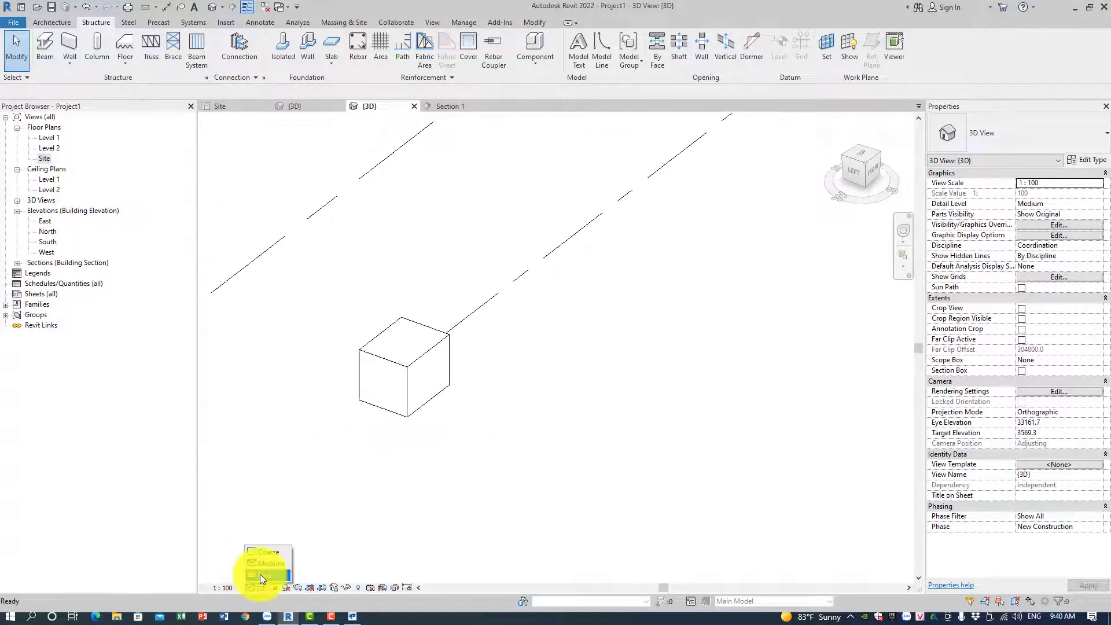
pyautogui.click(260, 574)
pyautogui.click(262, 588)
pyautogui.click(286, 529)
pyautogui.scroll(8, 413, 394)
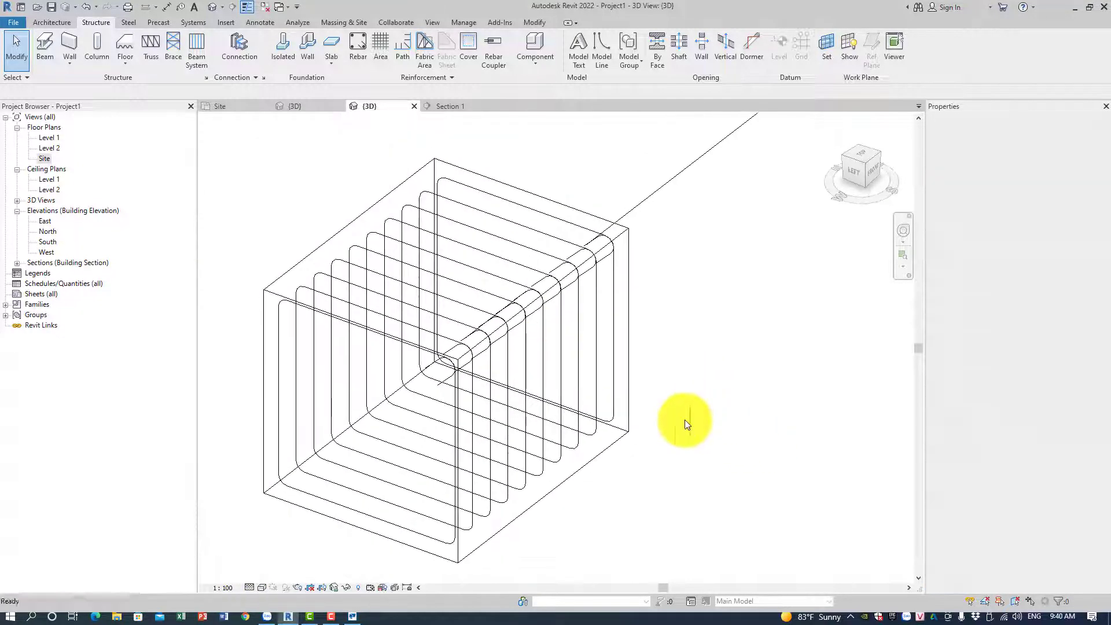
# Make the stirrup set view unobscured in all listed views and view as solid in the 3D view.
pyautogui.click(613, 332)
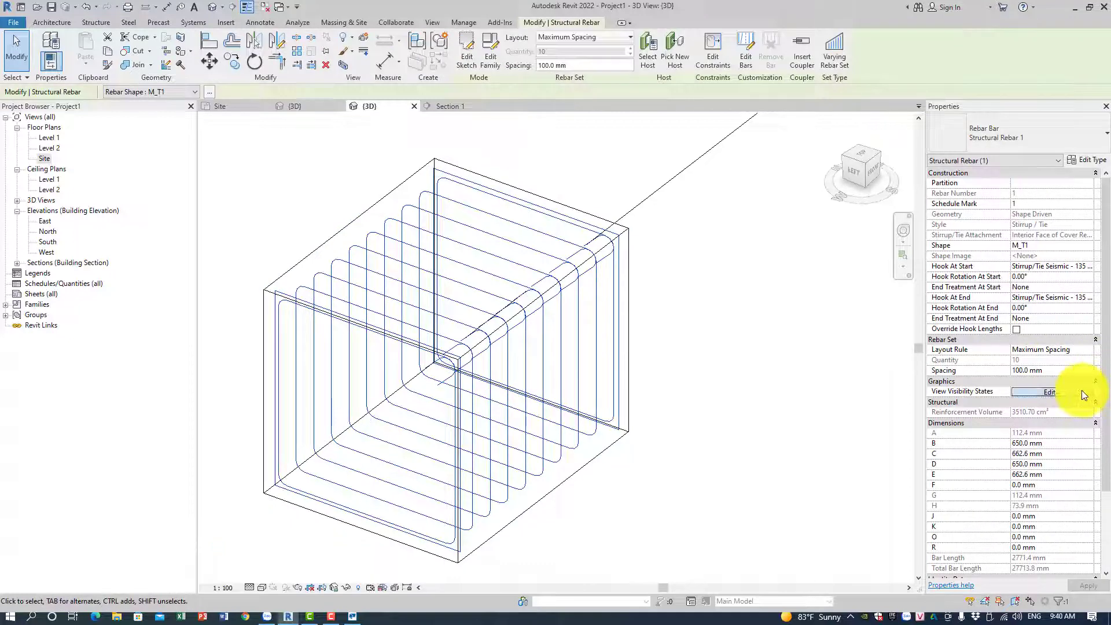
pyautogui.click(1081, 391)
pyautogui.click(628, 254)
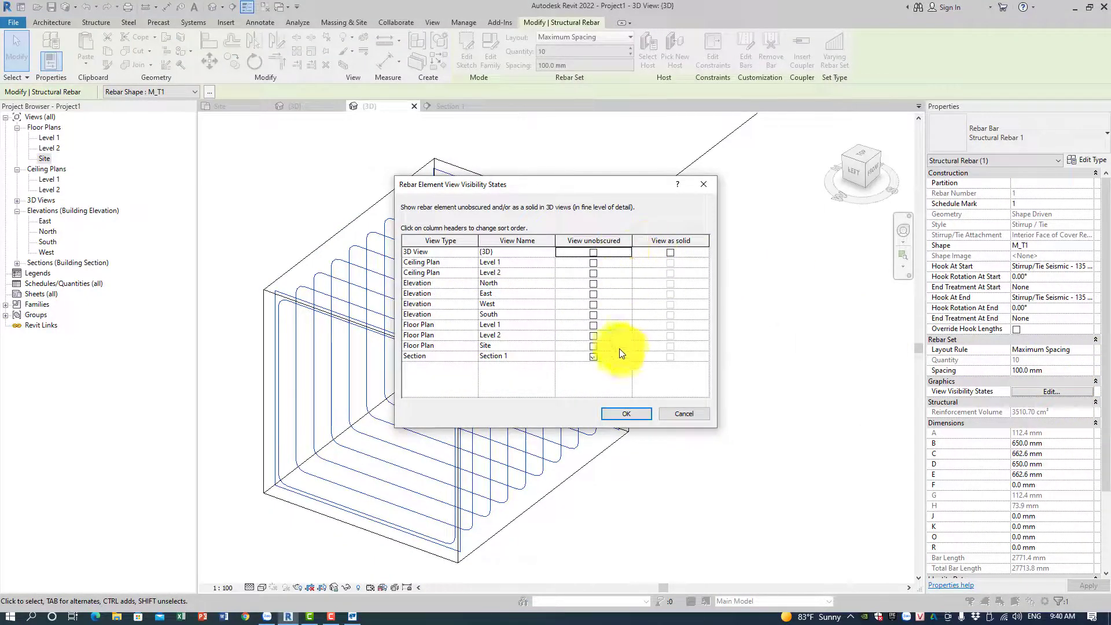
pyautogui.keyDown('shift'); pyautogui.click(602, 359); pyautogui.keyUp('shift')
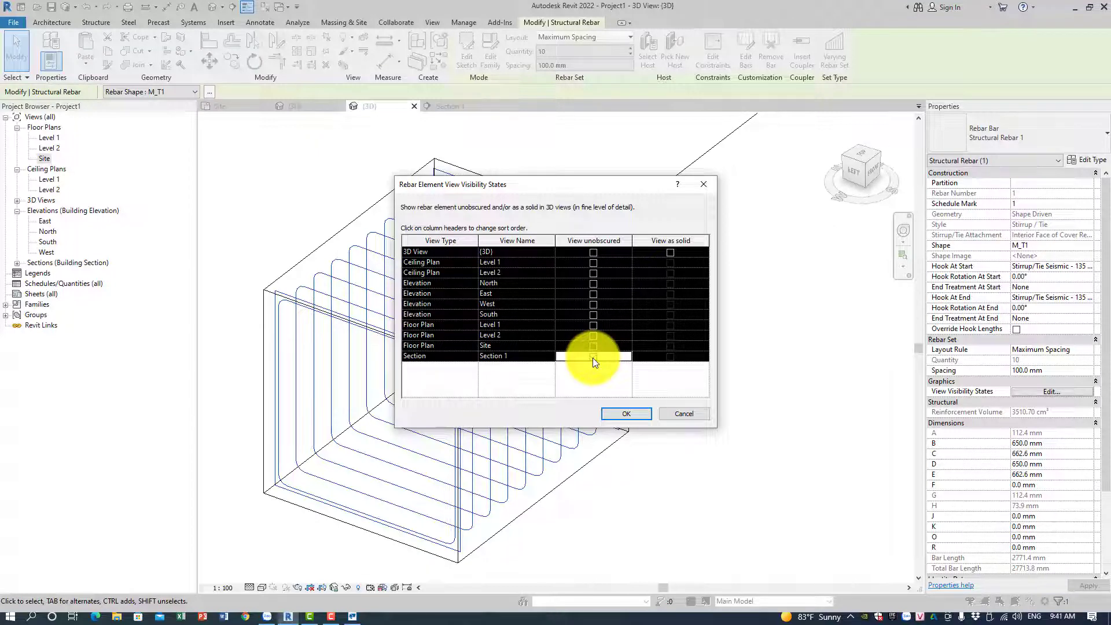
pyautogui.click(592, 357)
pyautogui.click(670, 253)
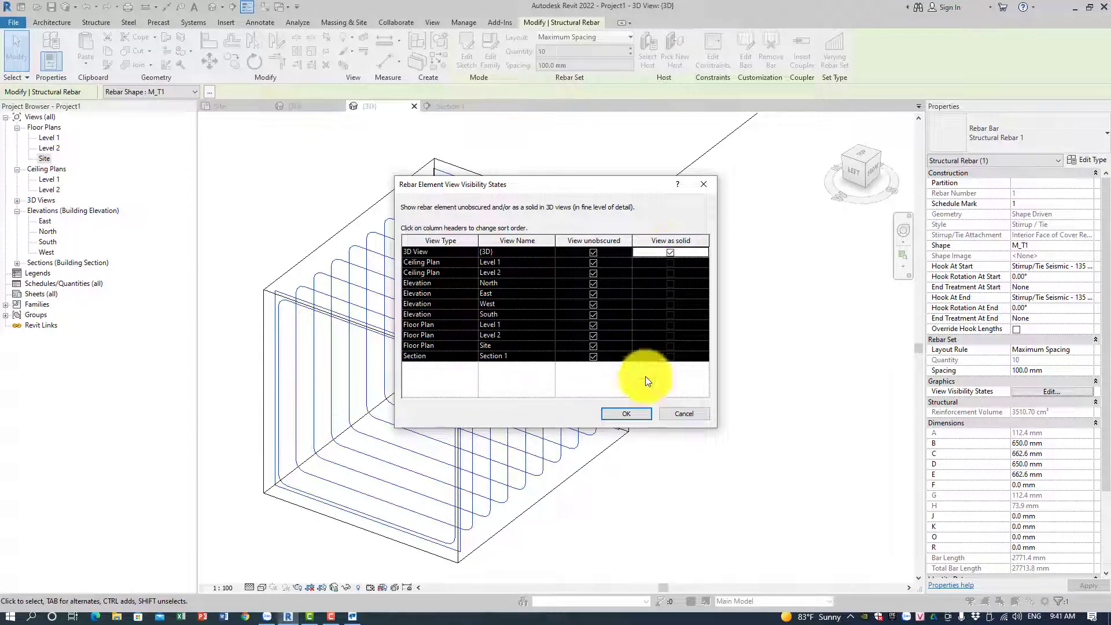
pyautogui.click(642, 412)
# Change the 3D view's visual style to Shaded and center the reinforced footing in the view.
pyautogui.moveTo(619, 488); pyautogui.dragTo(635, 469, button='middle')
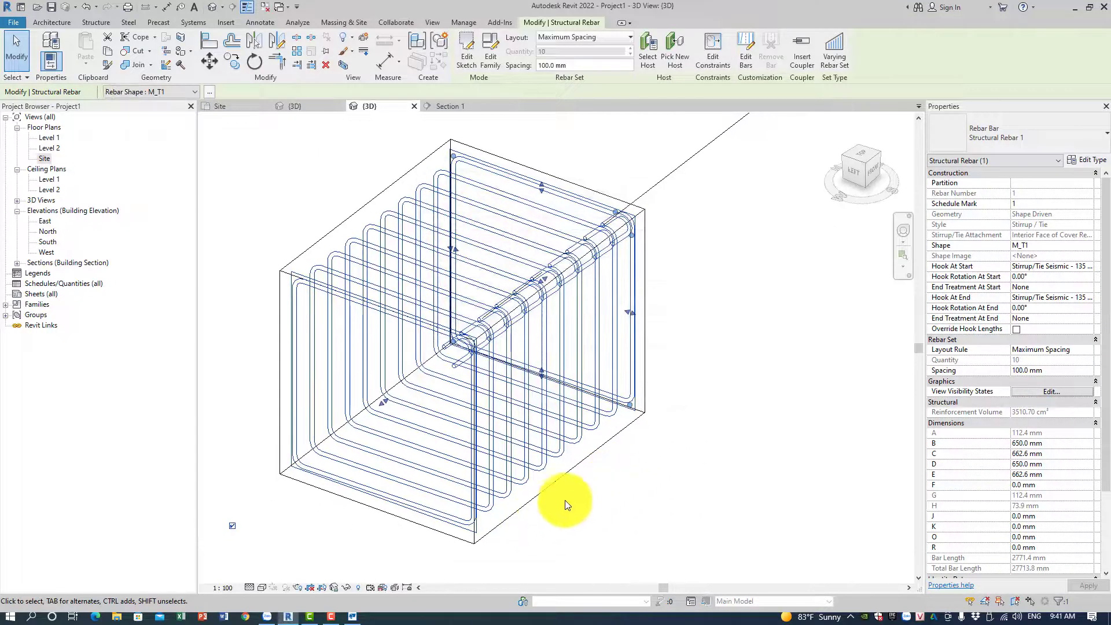
pyautogui.click(562, 502)
pyautogui.click(255, 588)
pyautogui.click(291, 546)
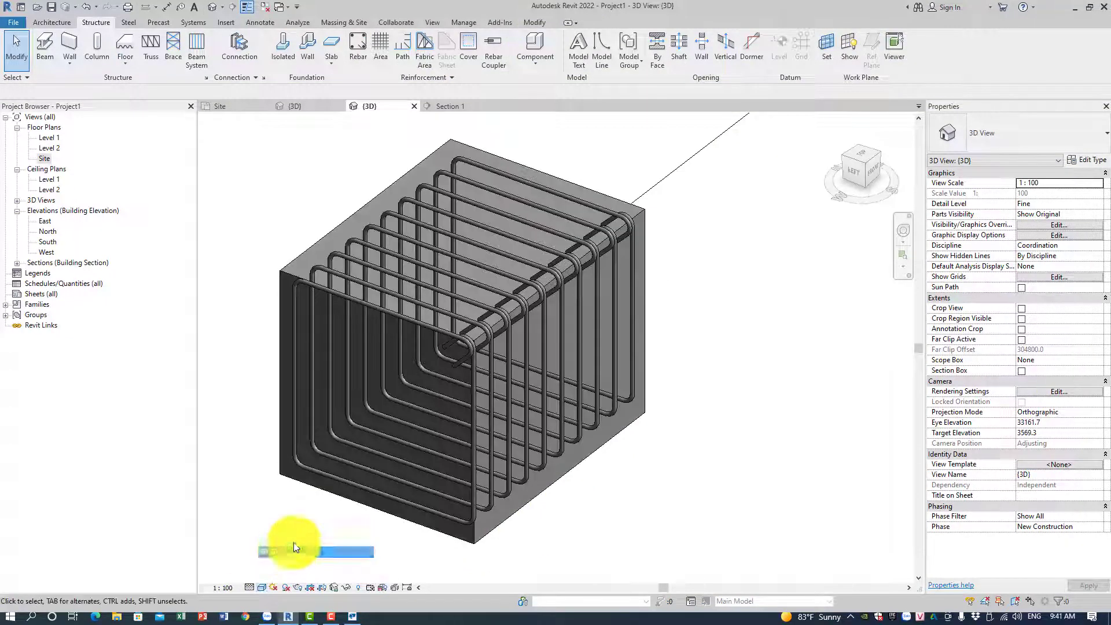
pyautogui.scroll(-5, 701, 473)
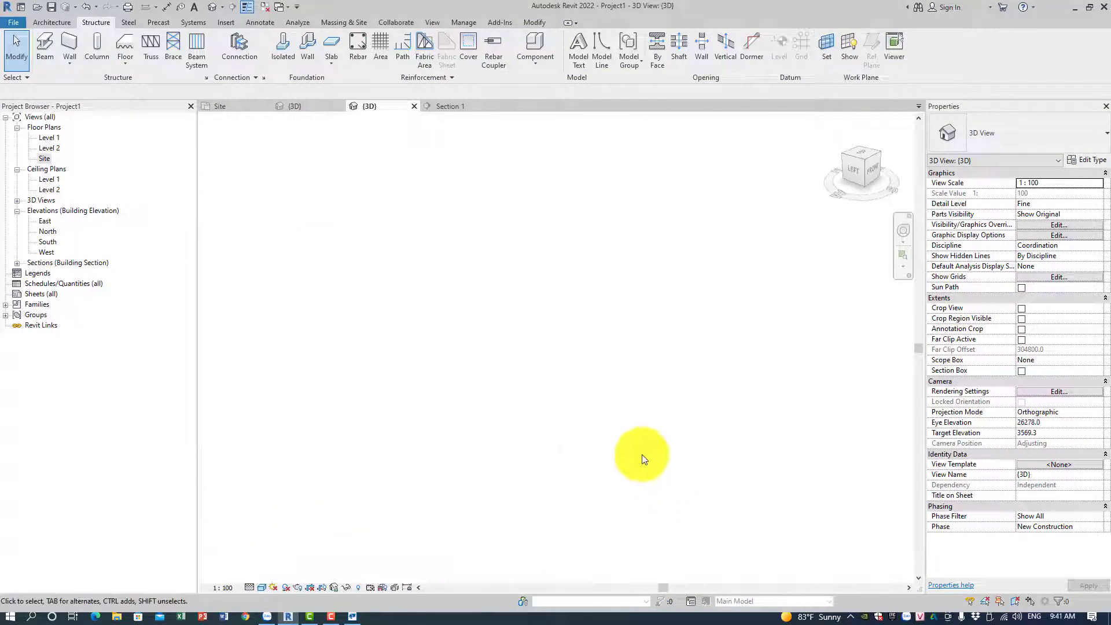
pyautogui.moveTo(641, 452); pyautogui.dragTo(563, 568, button='middle')
pyautogui.scroll(4, 480, 284)
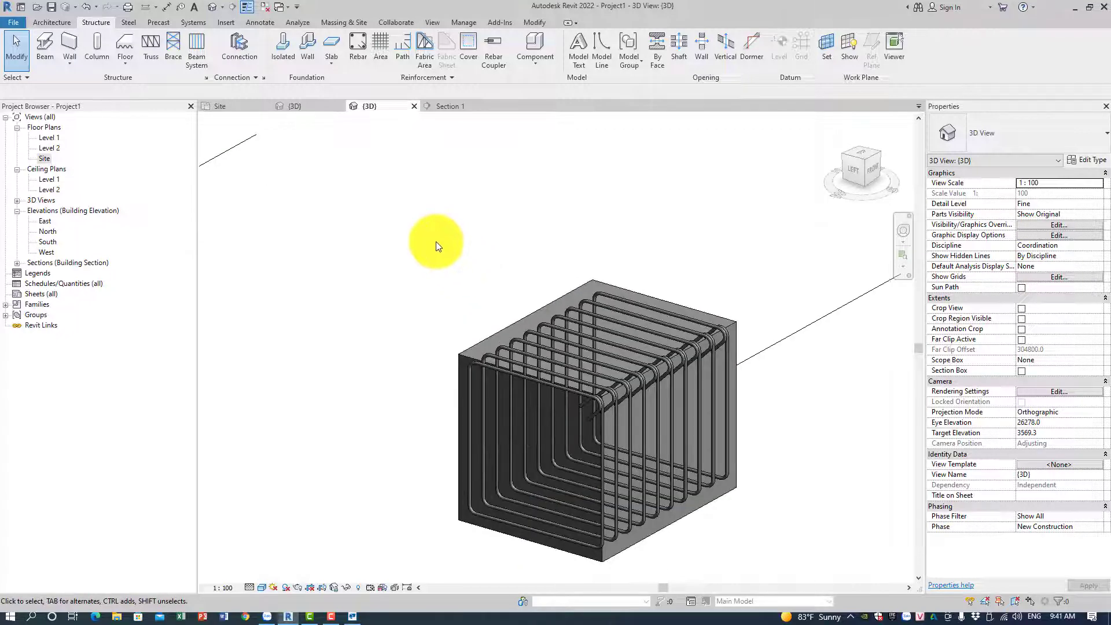
pyautogui.moveTo(461, 285); pyautogui.dragTo(439, 207, button='middle')
# Examine the stirrup set's rebar type properties without changing them.
pyautogui.click(610, 267)
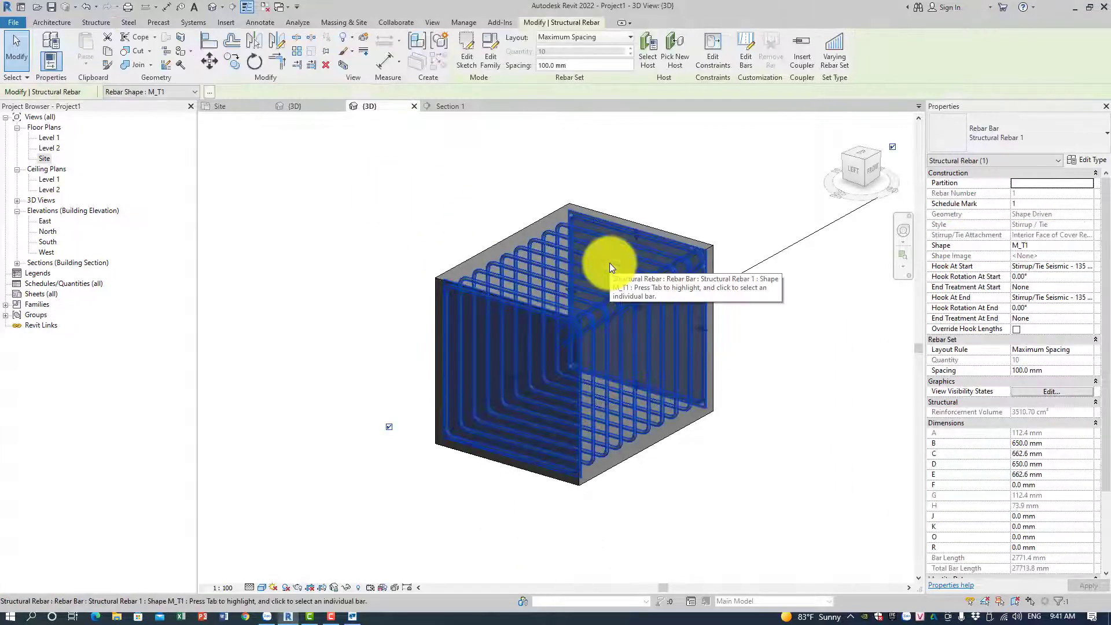
pyautogui.click(1086, 157)
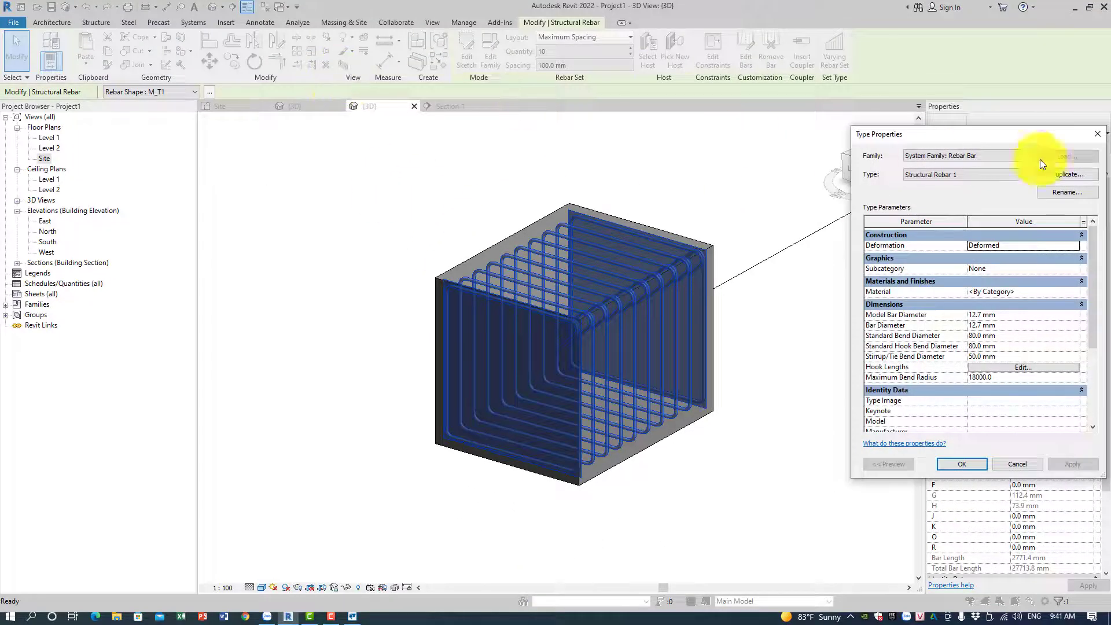
pyautogui.moveTo(1029, 133); pyautogui.dragTo(704, 100)
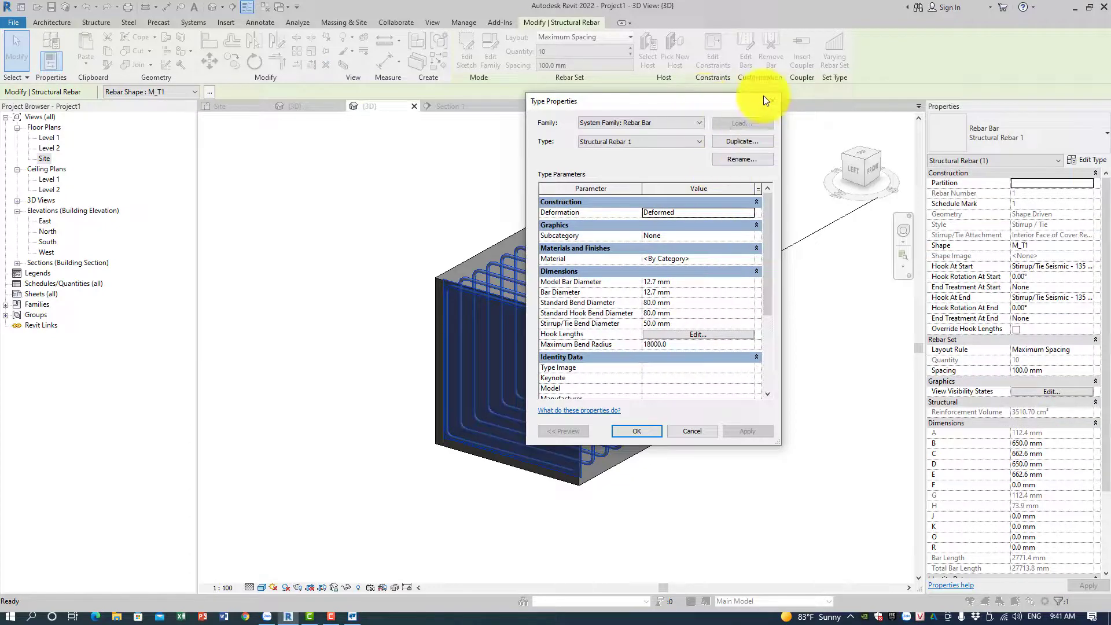
pyautogui.click(771, 103)
pyautogui.click(488, 196)
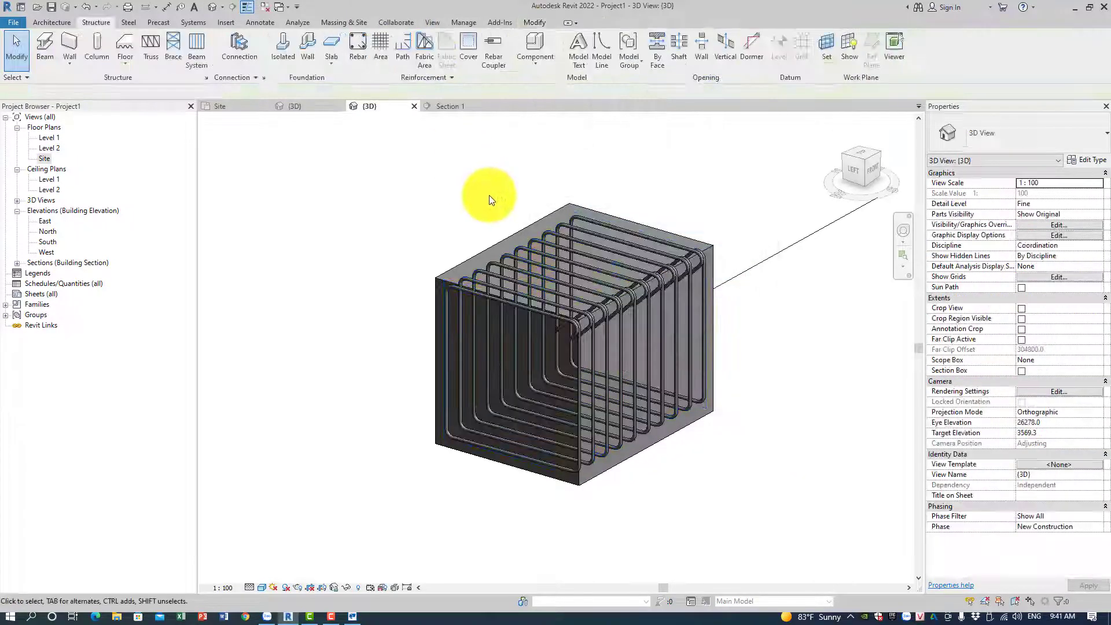
# Duplicate the stirrup set's Structural Rebar 1 type under the name d12.
pyautogui.click(592, 250)
pyautogui.click(1018, 147)
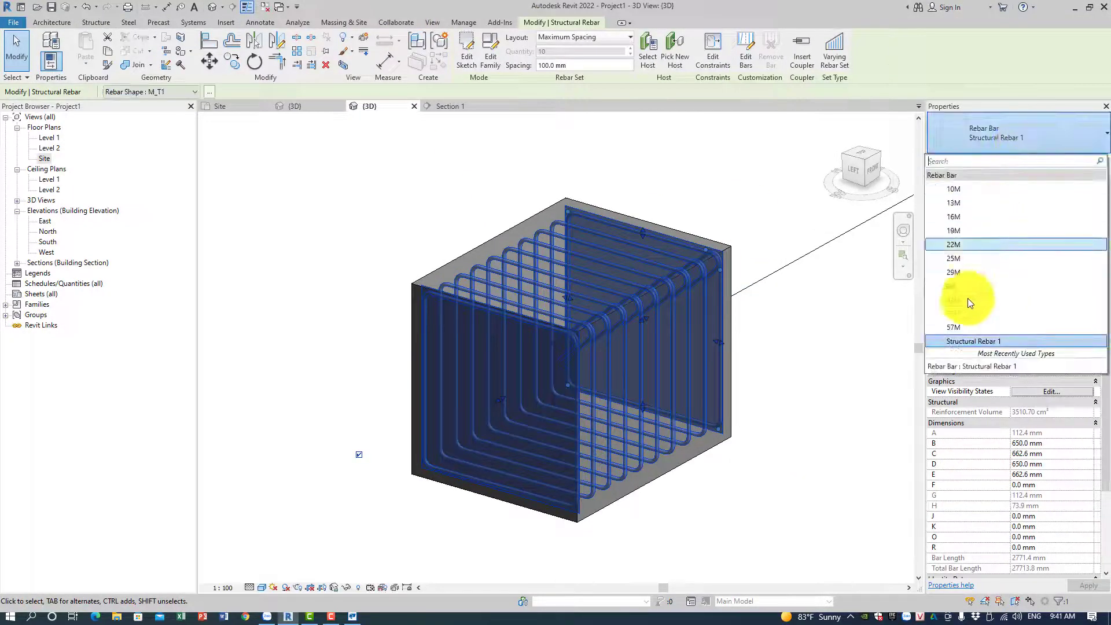
pyautogui.click(1035, 128)
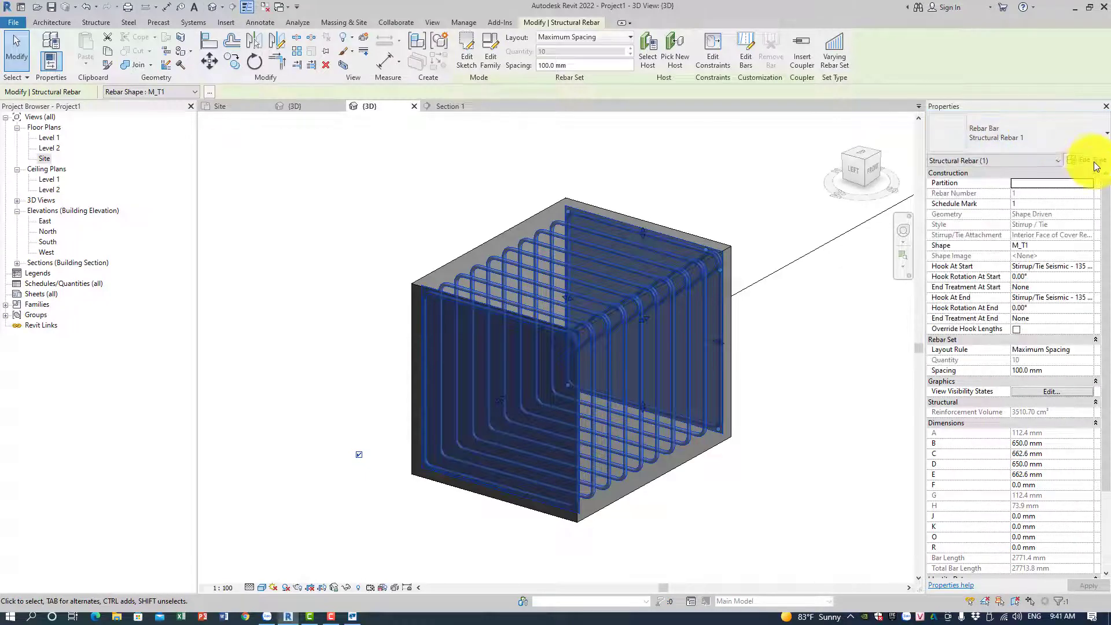
pyautogui.click(1095, 163)
pyautogui.click(742, 143)
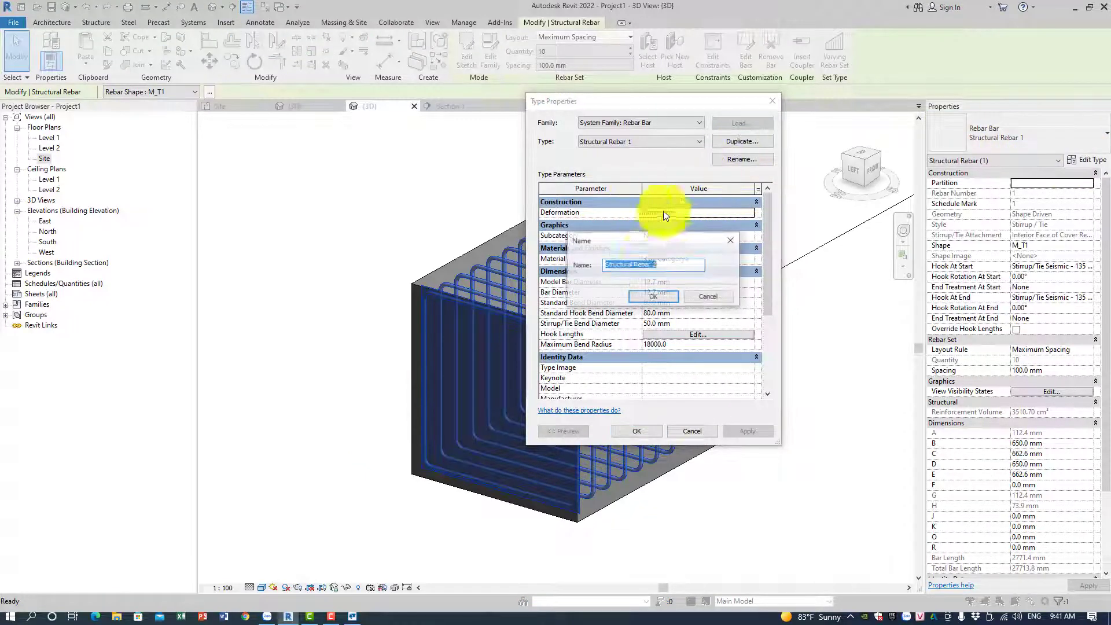
pyautogui.write('d12')
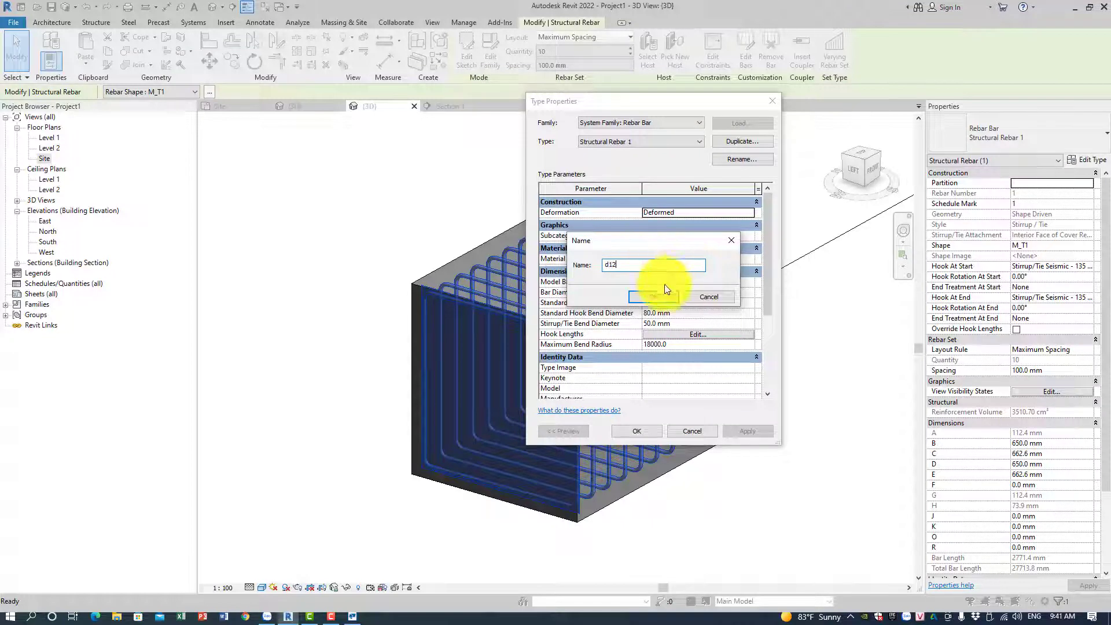
pyautogui.click(662, 294)
# Set the d12 type's model bar diameter and bar diameter to 12 mm.
pyautogui.click(683, 283)
pyautogui.write('12')
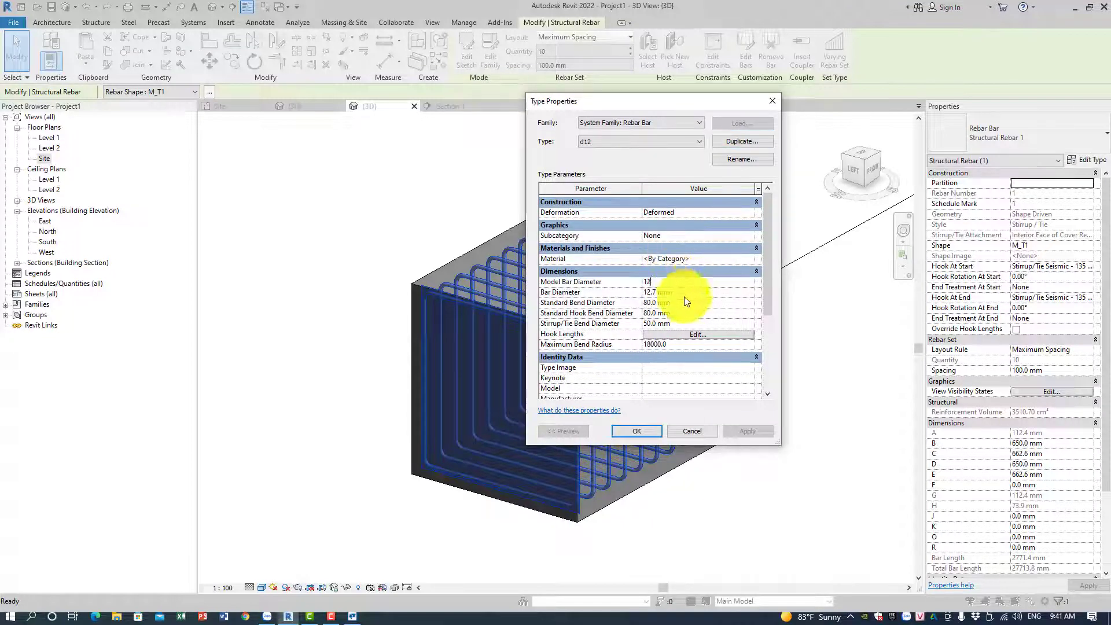
pyautogui.click(684, 293)
pyautogui.write('12')
# Set d12's standard bend and standard hook bend diameters to 70 mm and stirrup/tie bend diameter to 50 mm, and apply the type.
pyautogui.click(686, 300)
pyautogui.write('12')
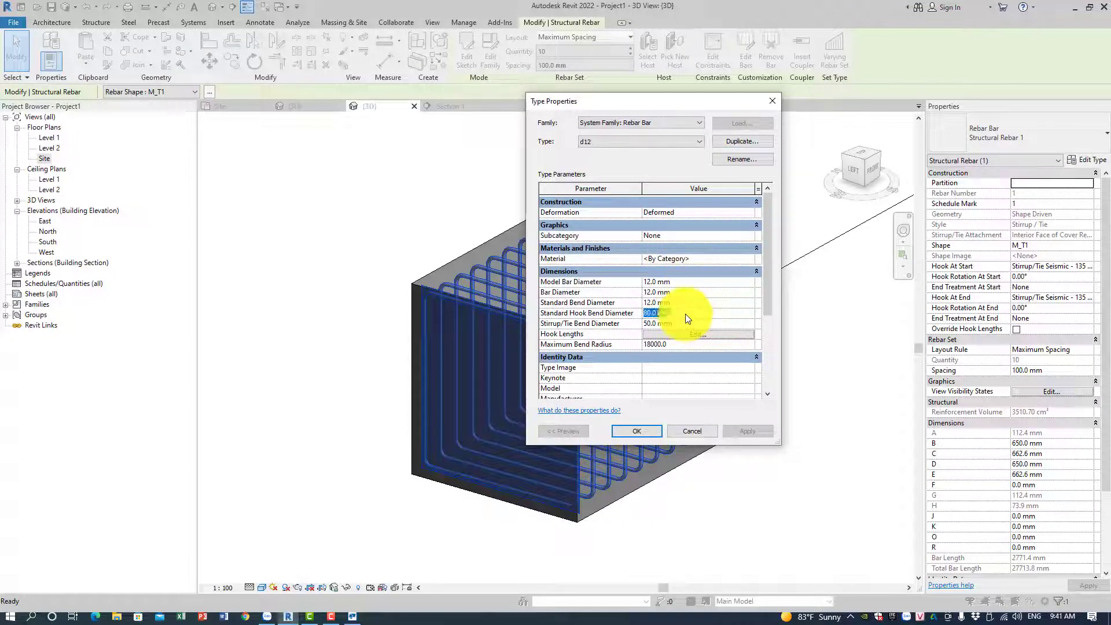
pyautogui.click(690, 304)
pyautogui.write('70')
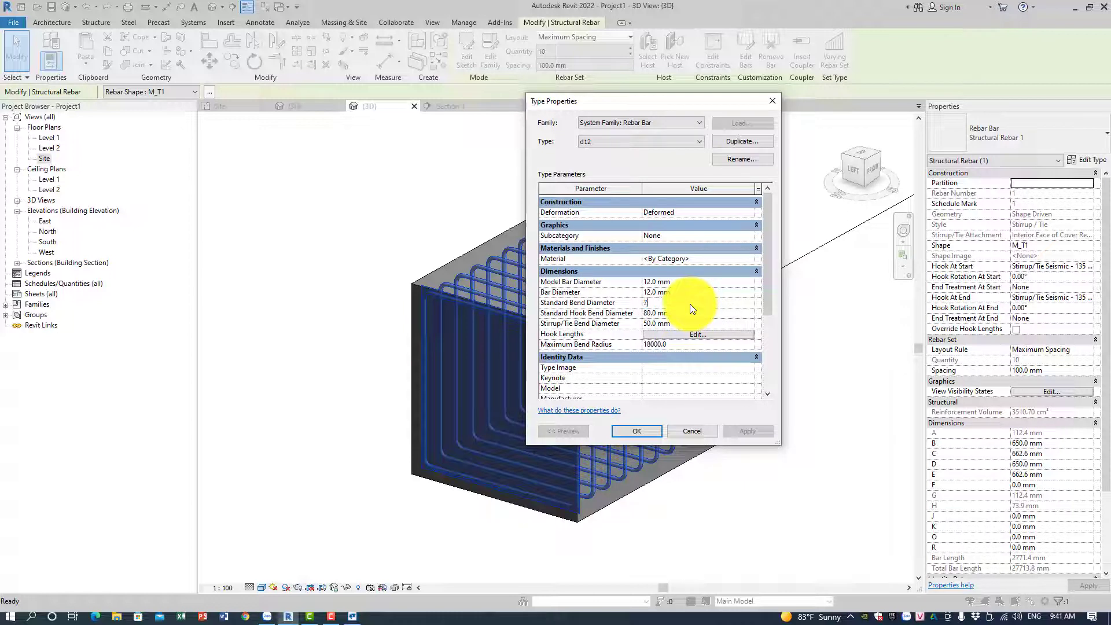
pyautogui.click(689, 312)
pyautogui.write('70')
pyautogui.click(687, 324)
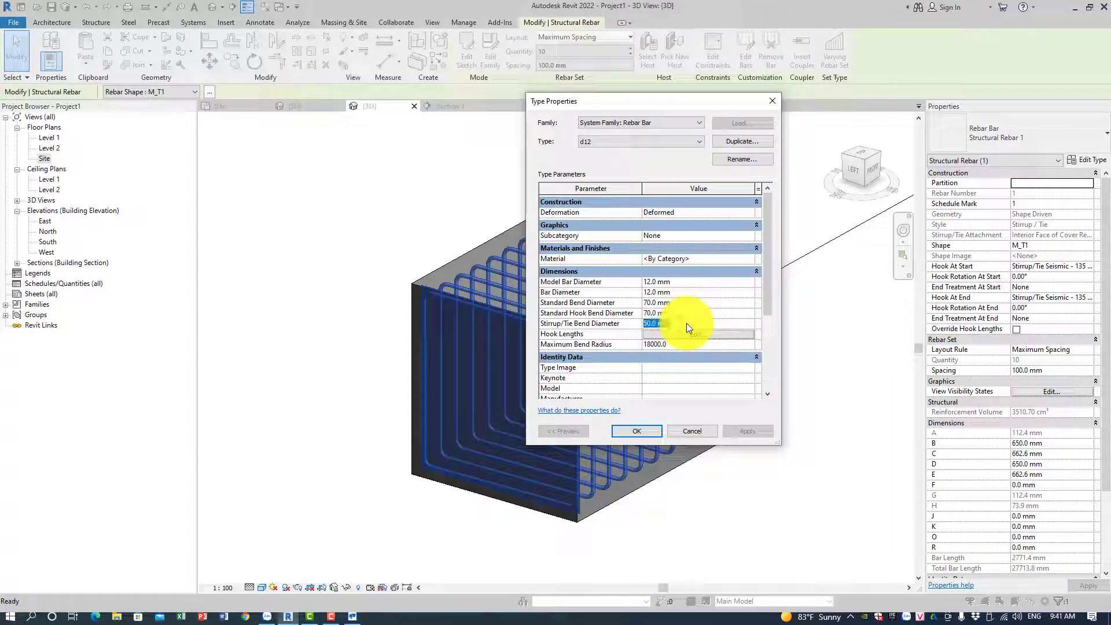
pyautogui.write('50')
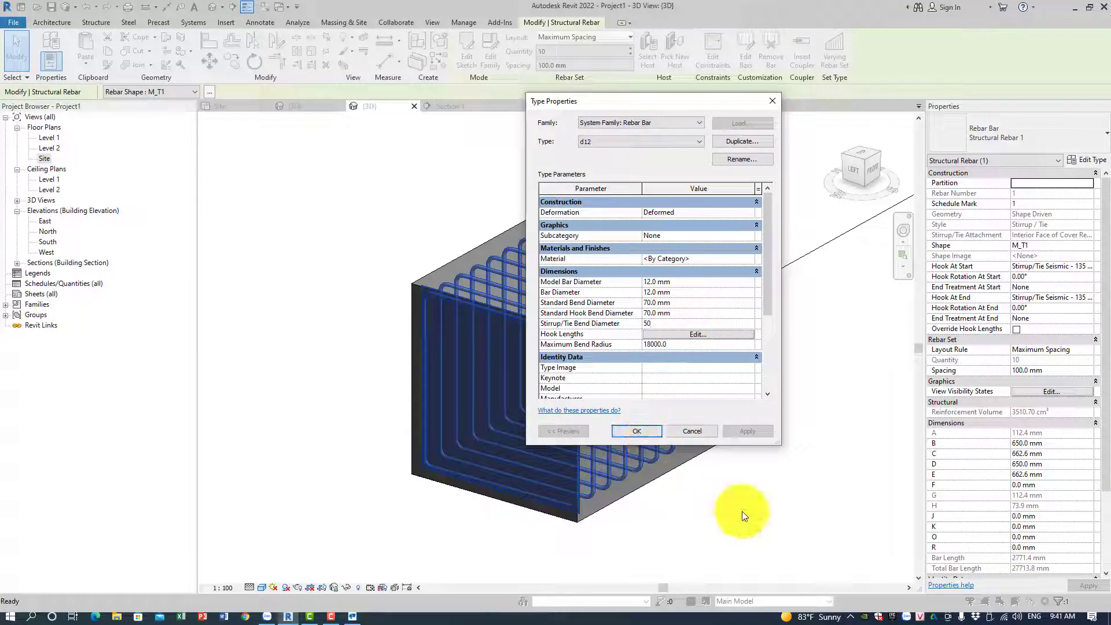
pyautogui.click(637, 431)
pyautogui.click(685, 480)
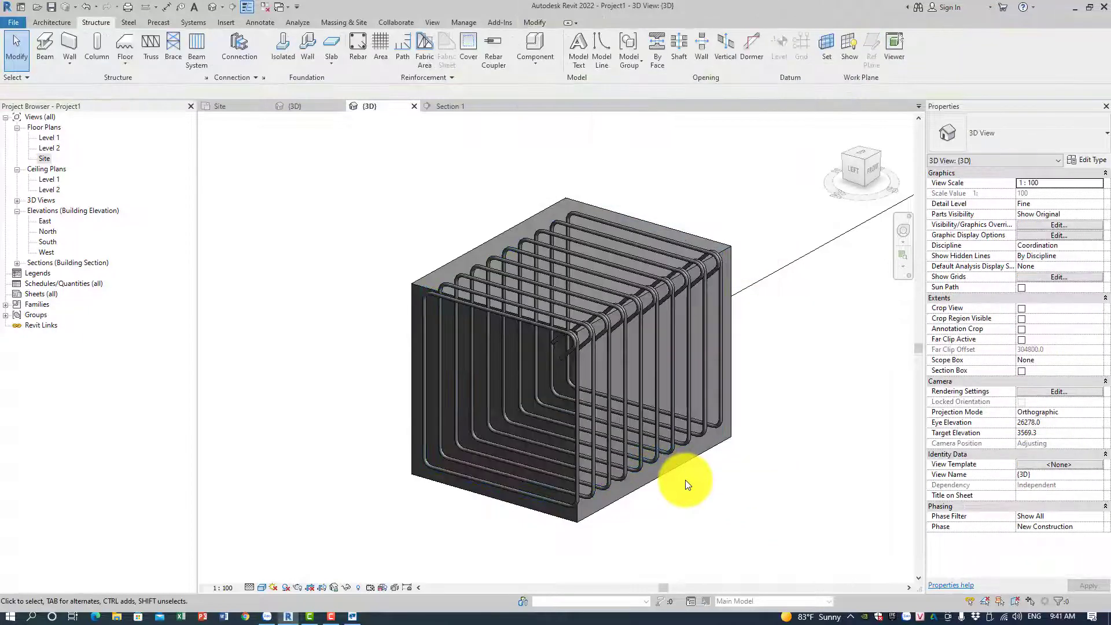
# Create a rule-based view filter named d12 from the 3D view's visibility and graphic overrides.
pyautogui.scroll(4, 671, 482)
pyautogui.press('v')
pyautogui.press('v')
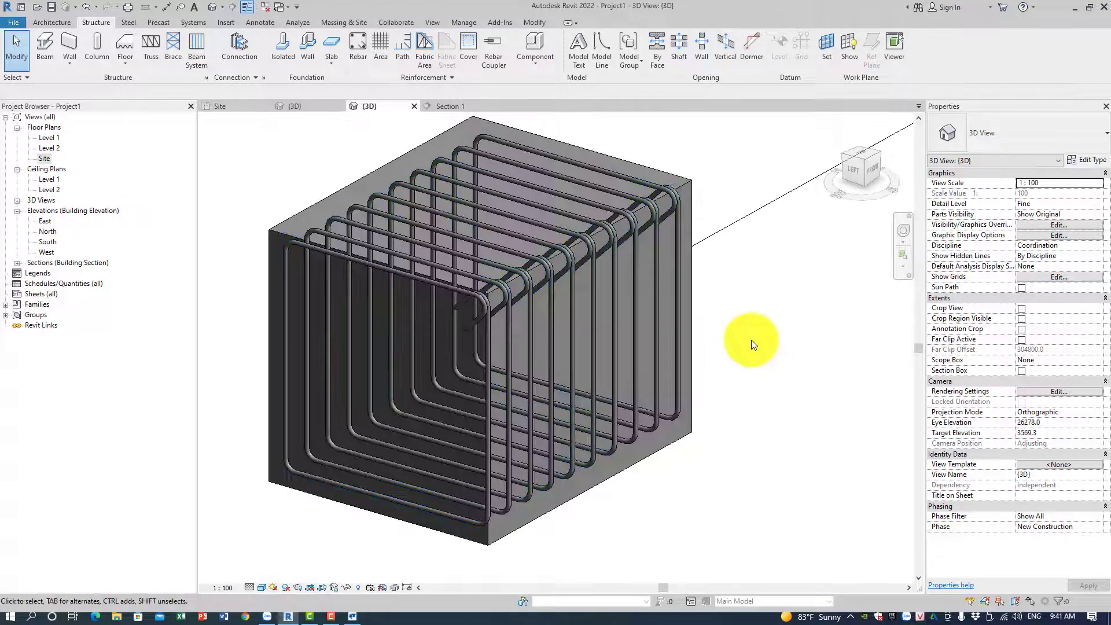
pyautogui.click(620, 155)
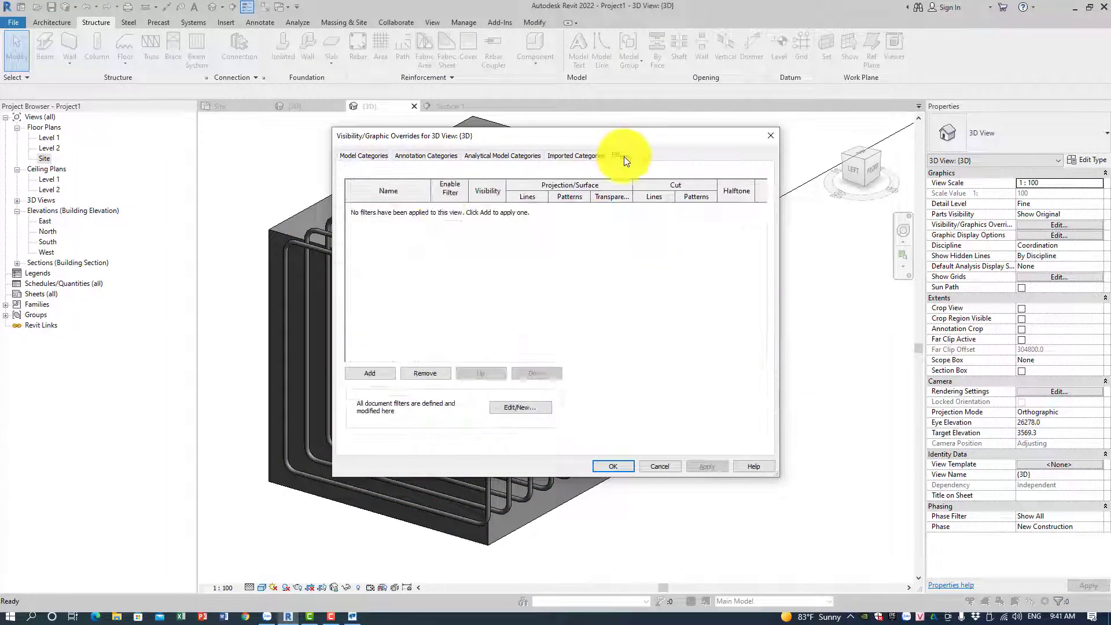
pyautogui.click(520, 407)
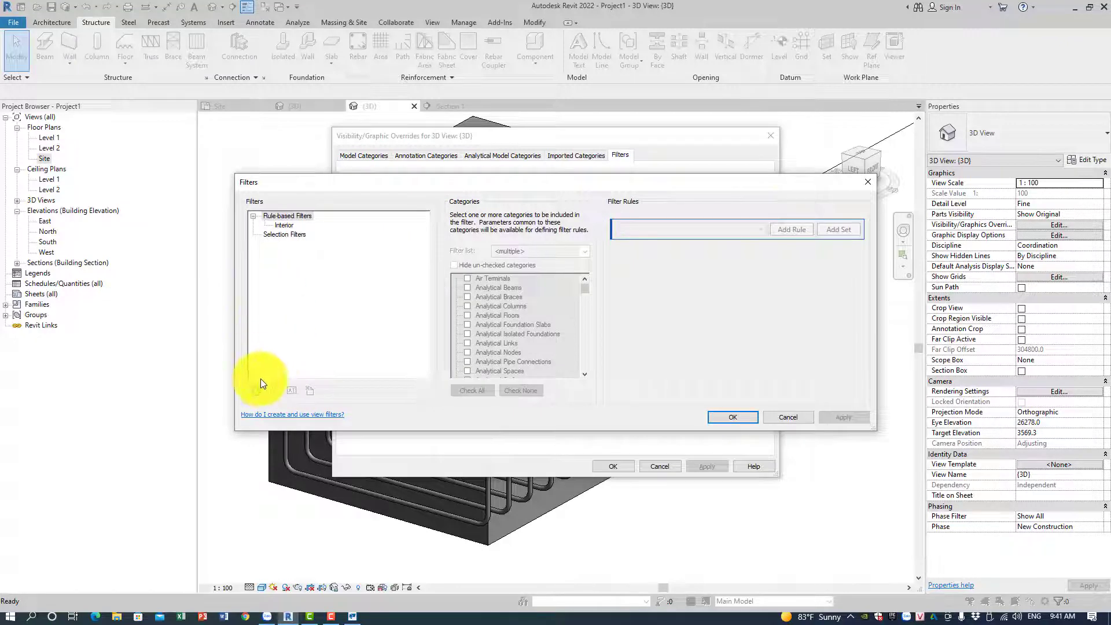
pyautogui.click(861, 182)
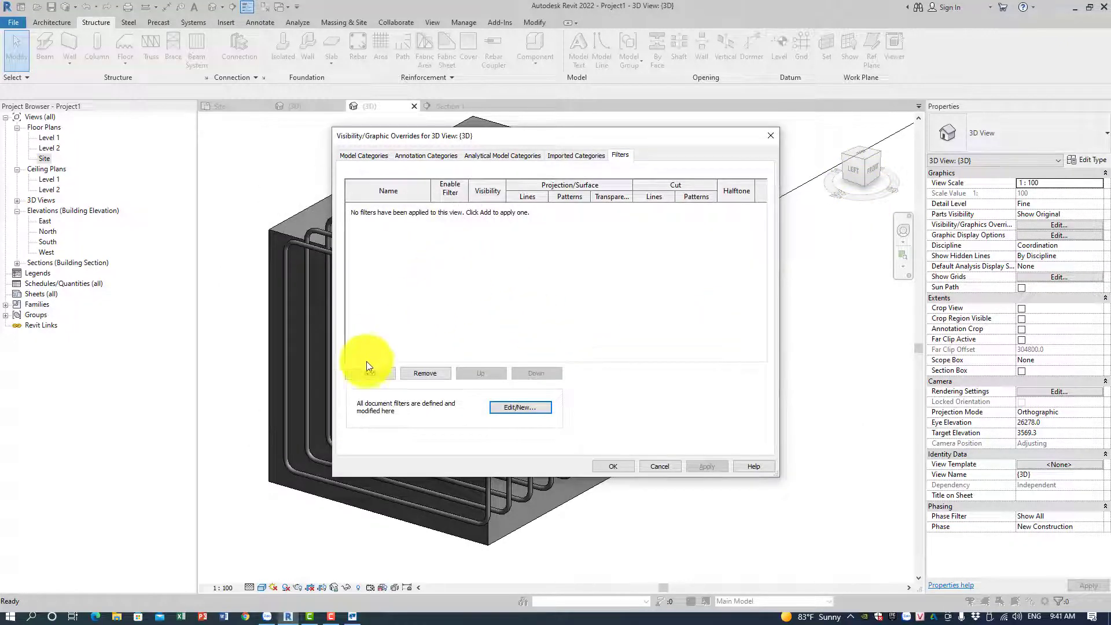
pyautogui.click(495, 408)
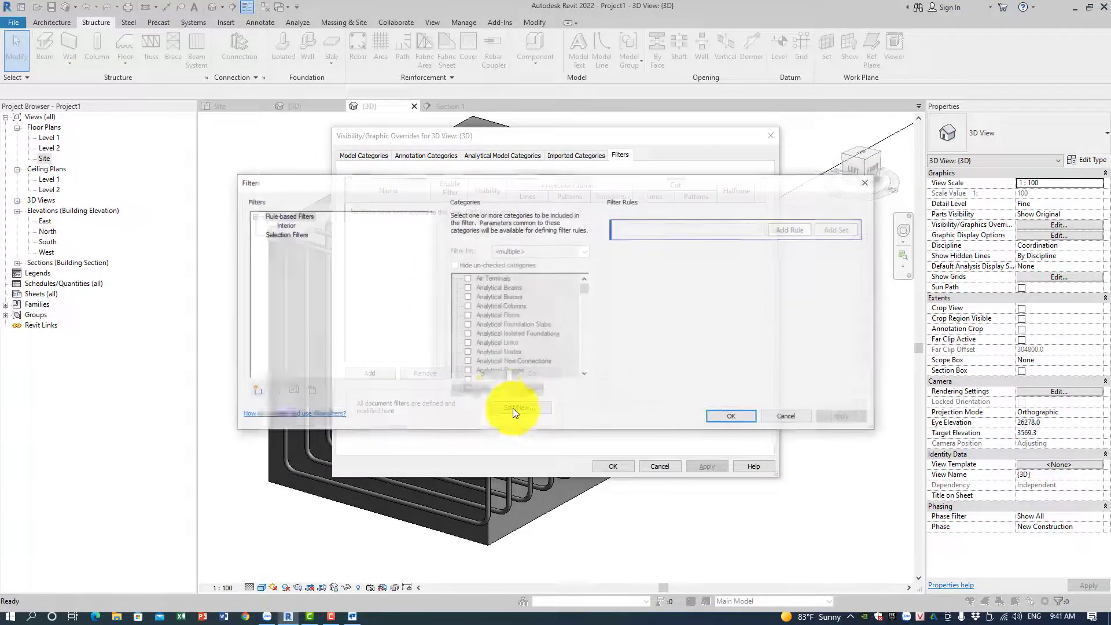
pyautogui.click(255, 390)
pyautogui.write('d')
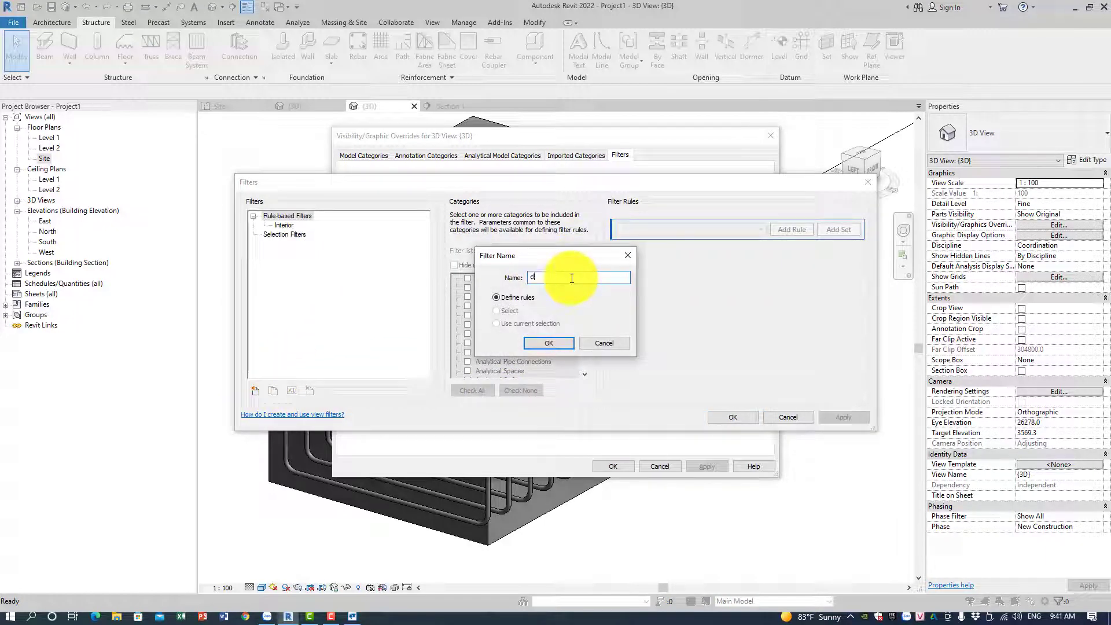
pyautogui.write('12')
pyautogui.click(548, 343)
# Include the Structural Rebar category in the d12 filter.
pyautogui.click(519, 325)
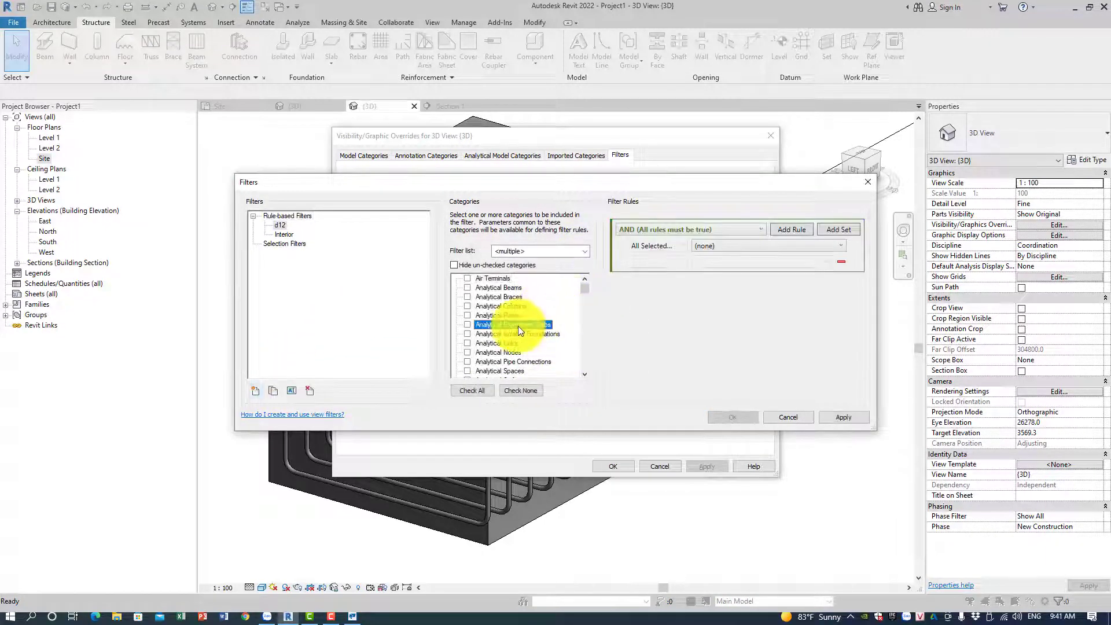
pyautogui.scroll(-20, 518, 325)
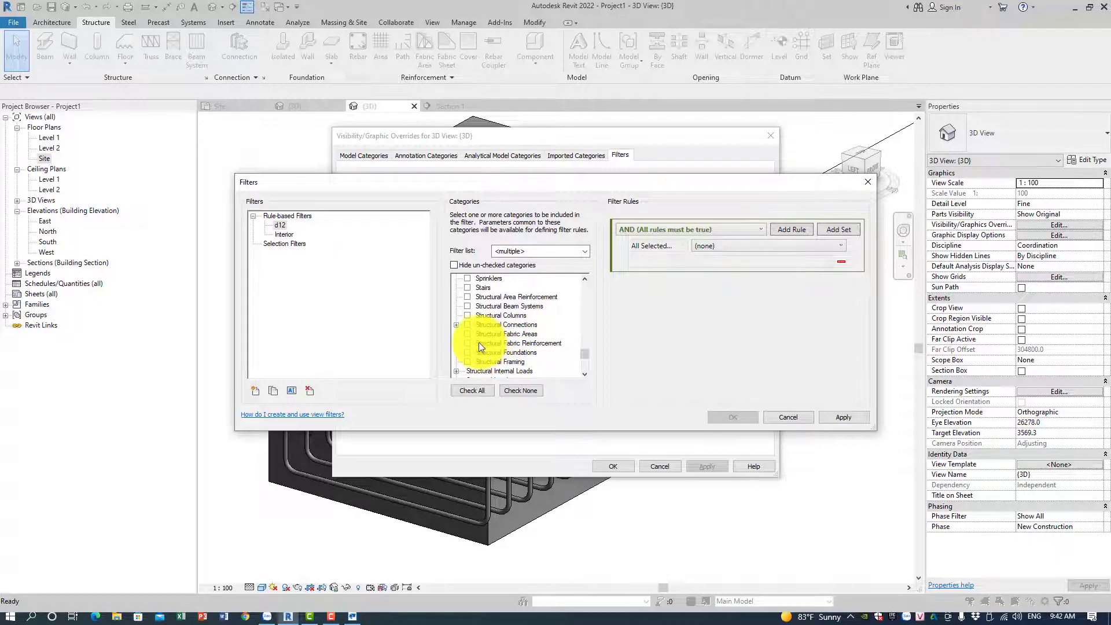
pyautogui.scroll(-2, 473, 341)
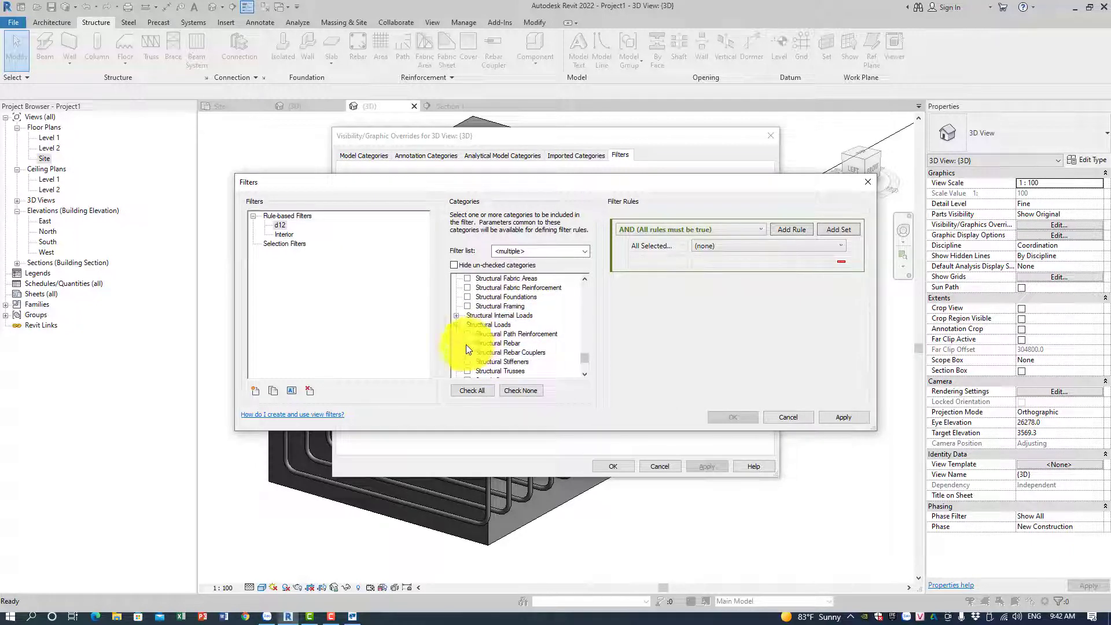
pyautogui.click(467, 343)
# Define the d12 filter rule as Bar Diameter equals 12.0 mm and accept the filter.
pyautogui.click(769, 255)
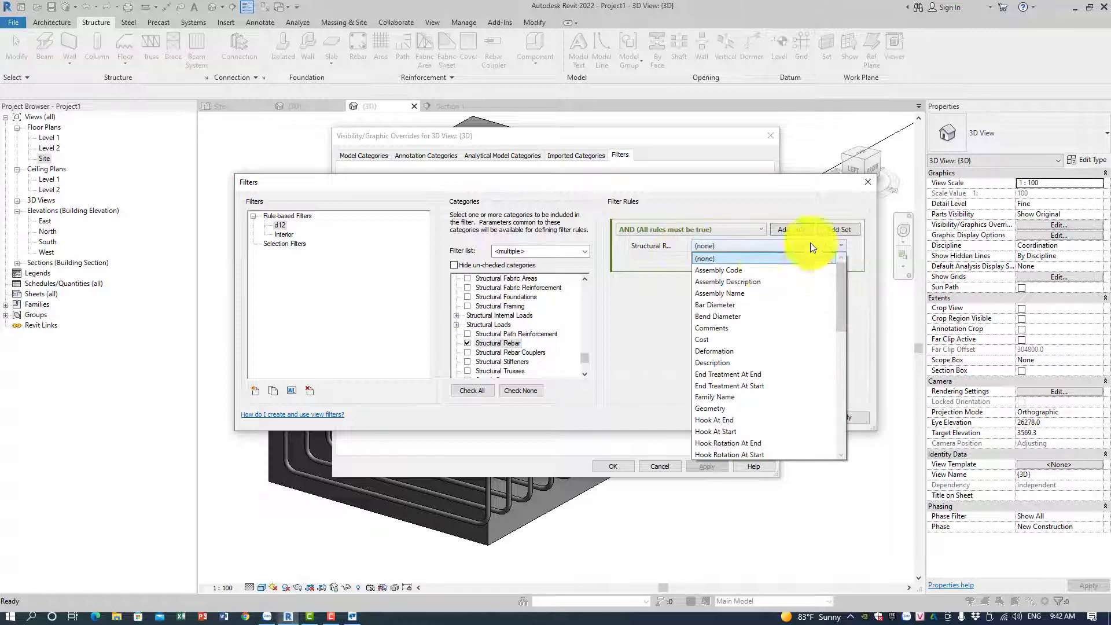
pyautogui.click(720, 308)
pyautogui.click(668, 275)
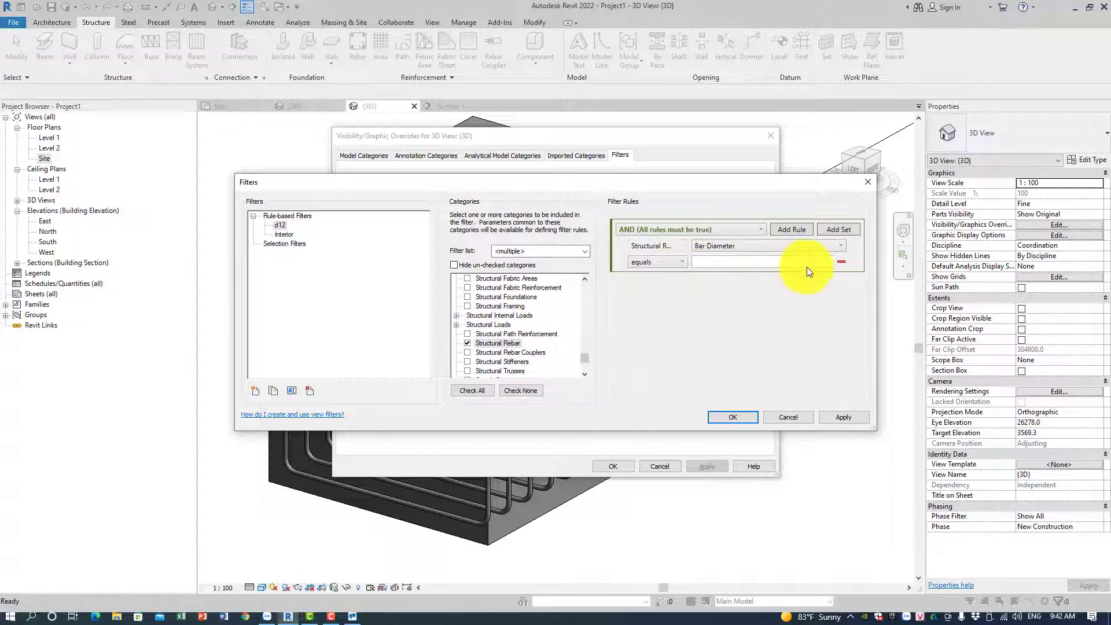
pyautogui.click(826, 262)
pyautogui.click(709, 275)
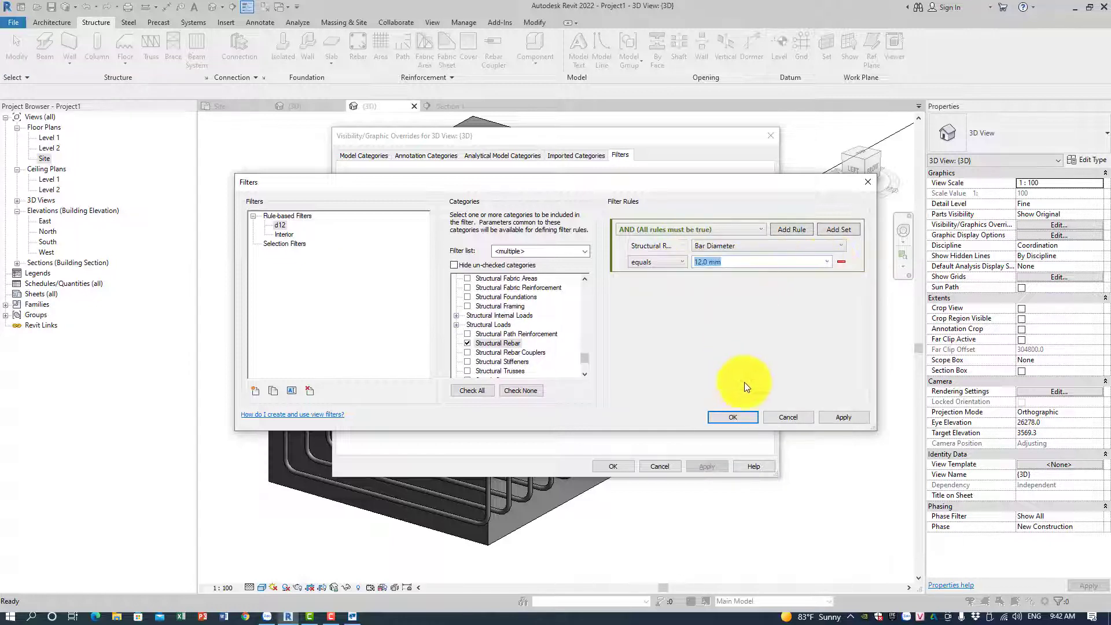
pyautogui.click(745, 413)
# Add the d12 filter to the 3D view and override its projection surface pattern with a red solid fill.
pyautogui.click(370, 373)
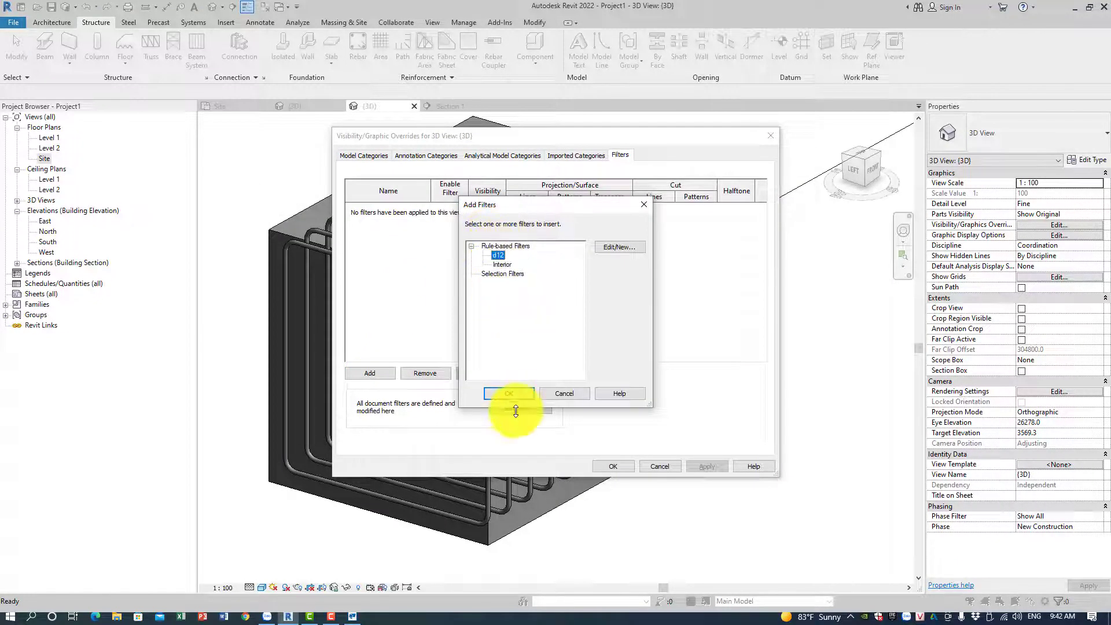
pyautogui.click(520, 394)
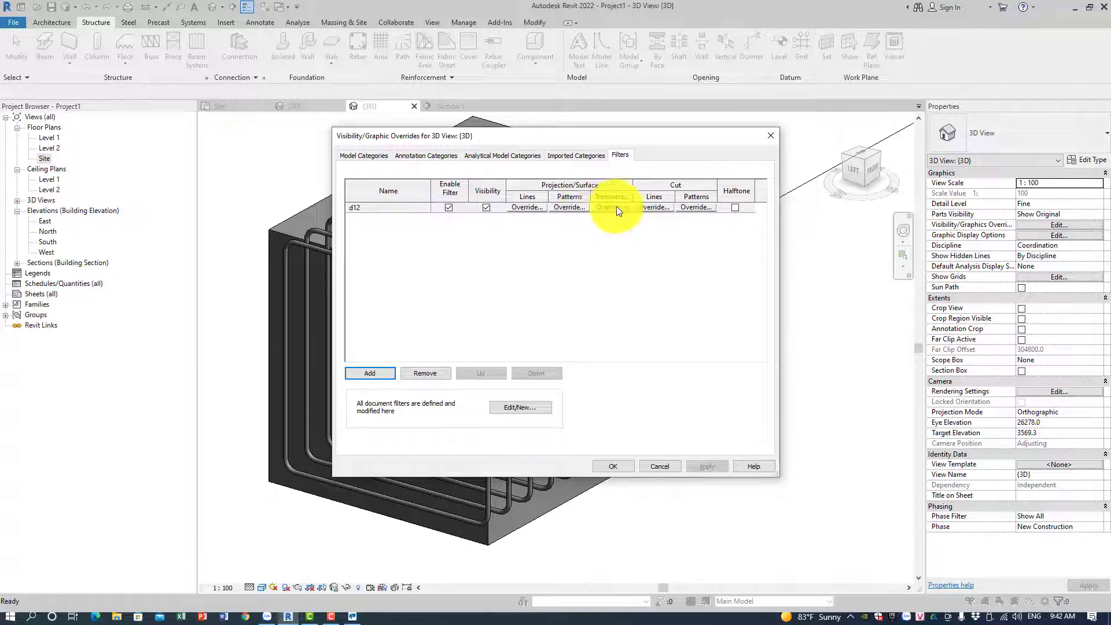
pyautogui.click(583, 206)
pyautogui.click(599, 271)
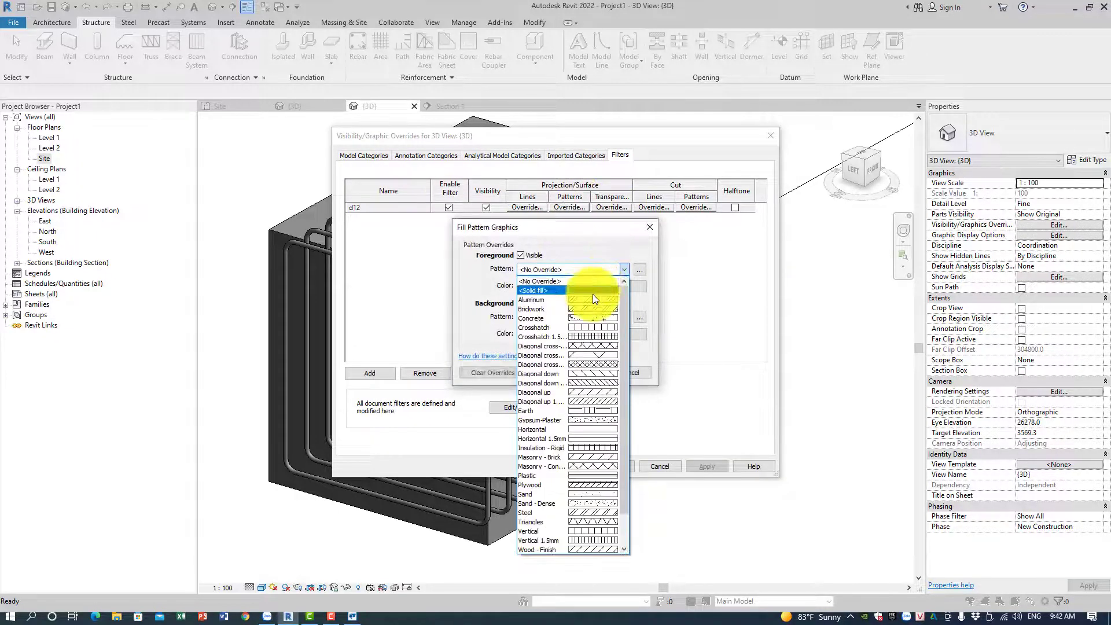
pyautogui.click(592, 294)
pyautogui.click(569, 285)
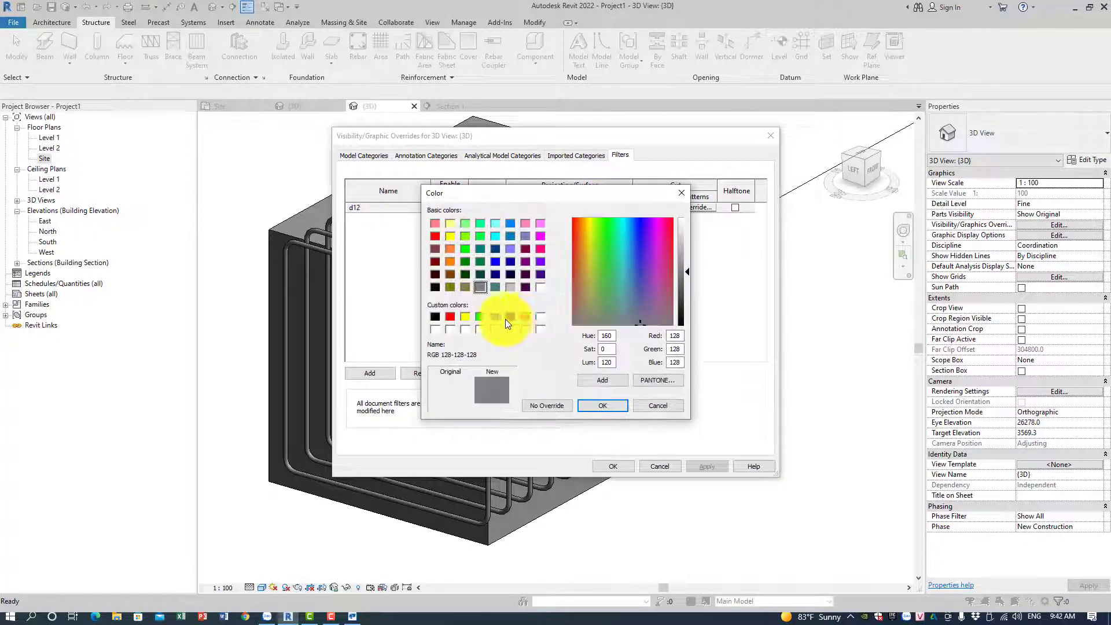
pyautogui.click(617, 406)
pyautogui.click(564, 377)
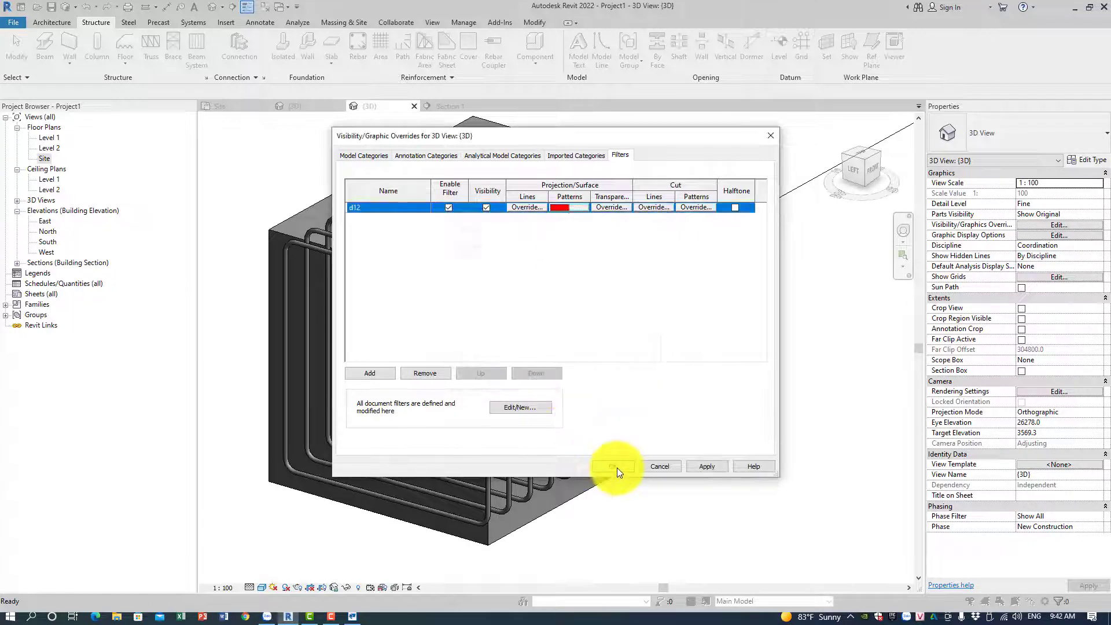
pyautogui.click(614, 466)
# Examine the filtered stirrup set in the 3D view and its instance properties, including the Mark field.
pyautogui.scroll(-2, 775, 442)
pyautogui.moveTo(774, 442); pyautogui.dragTo(682, 403, button='middle')
pyautogui.moveTo(755, 446); pyautogui.dragTo(781, 411, button='middle')
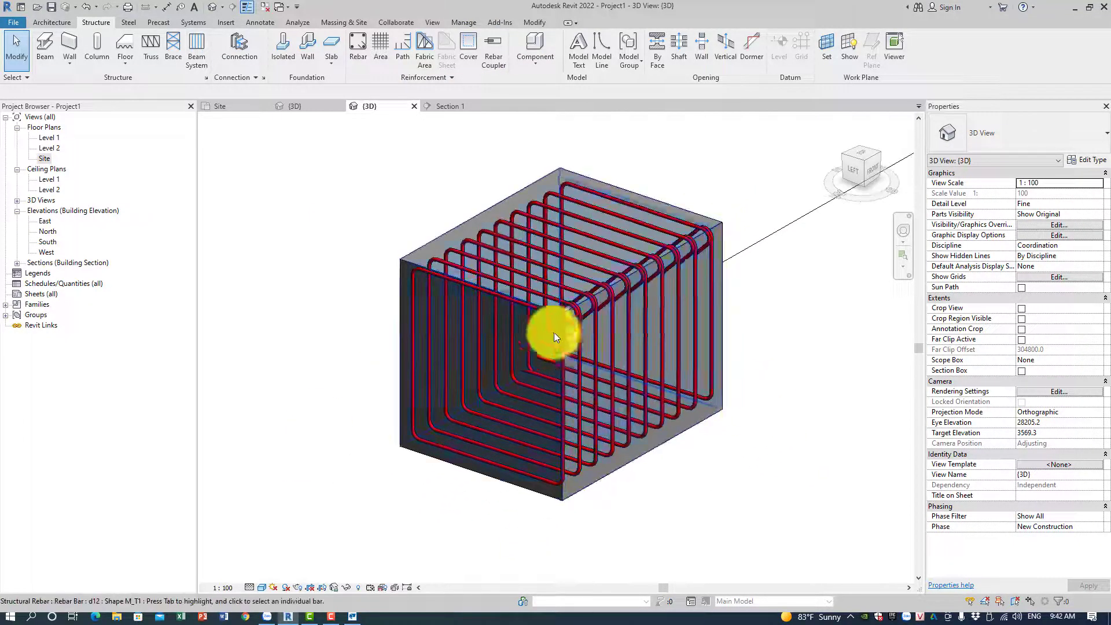
pyautogui.scroll(3, 558, 323)
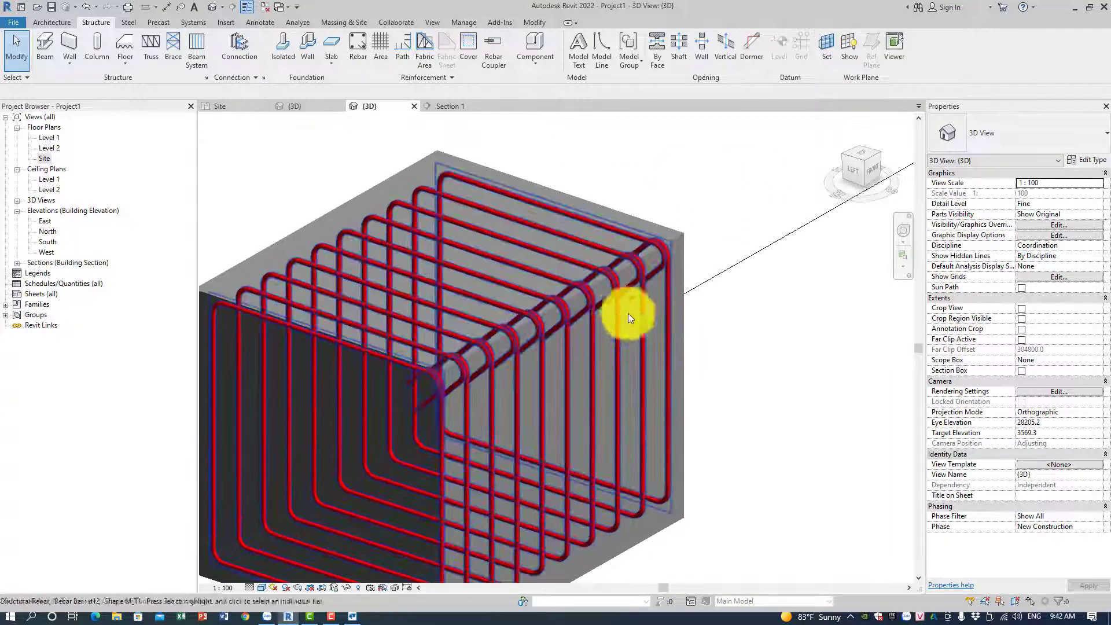
pyautogui.click(616, 317)
pyautogui.scroll(-3, 1046, 500)
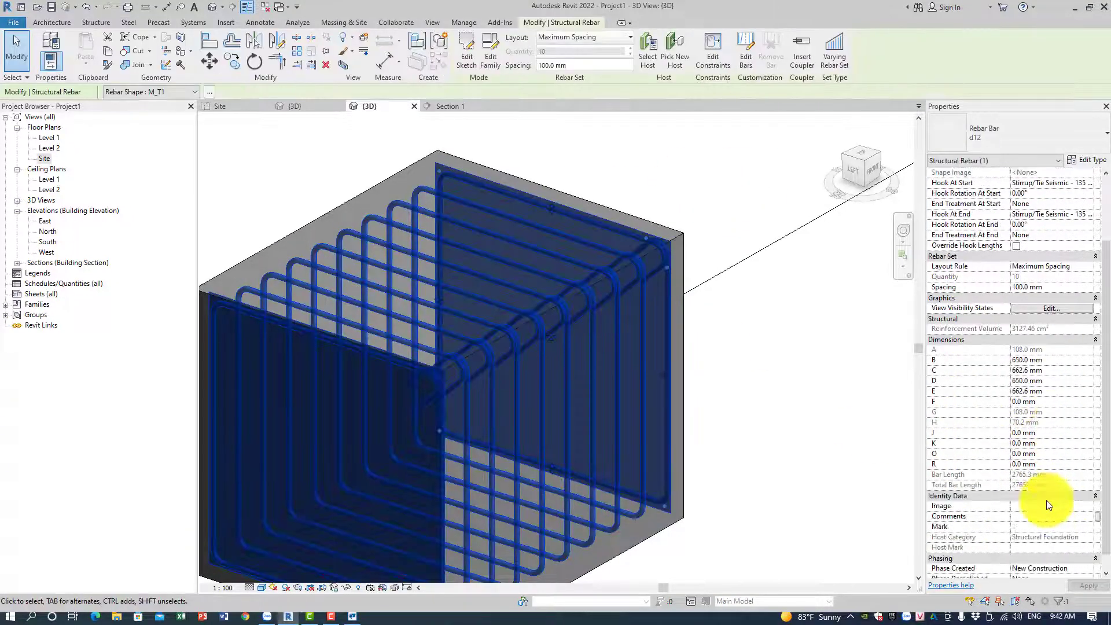
pyautogui.click(1049, 528)
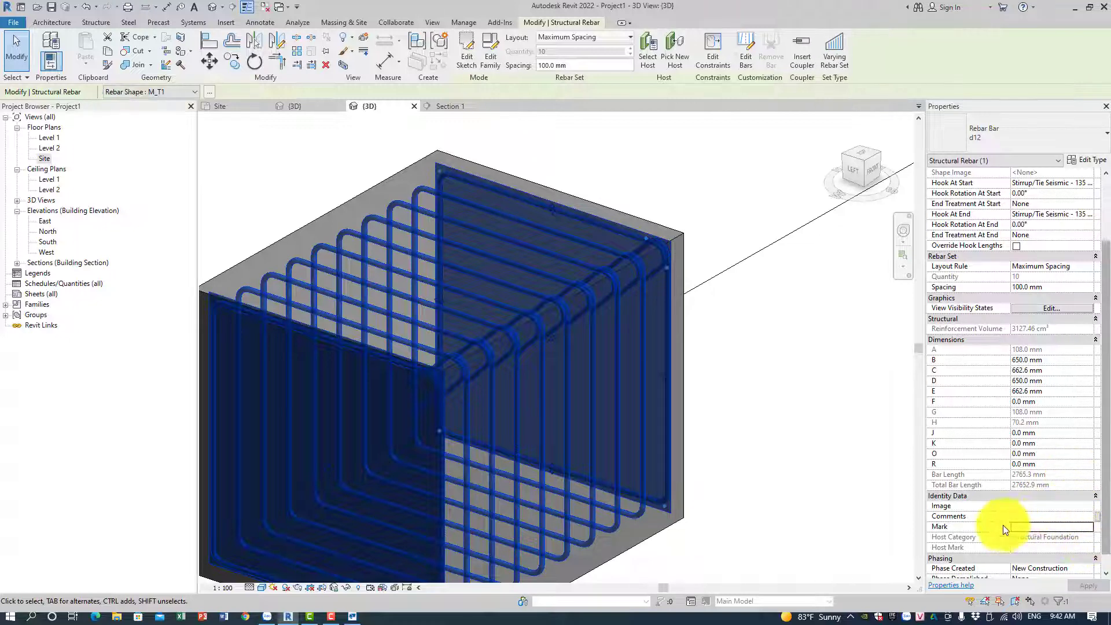
pyautogui.click(743, 498)
pyautogui.scroll(-2, 741, 498)
pyautogui.moveTo(742, 498); pyautogui.dragTo(738, 423, button='middle')
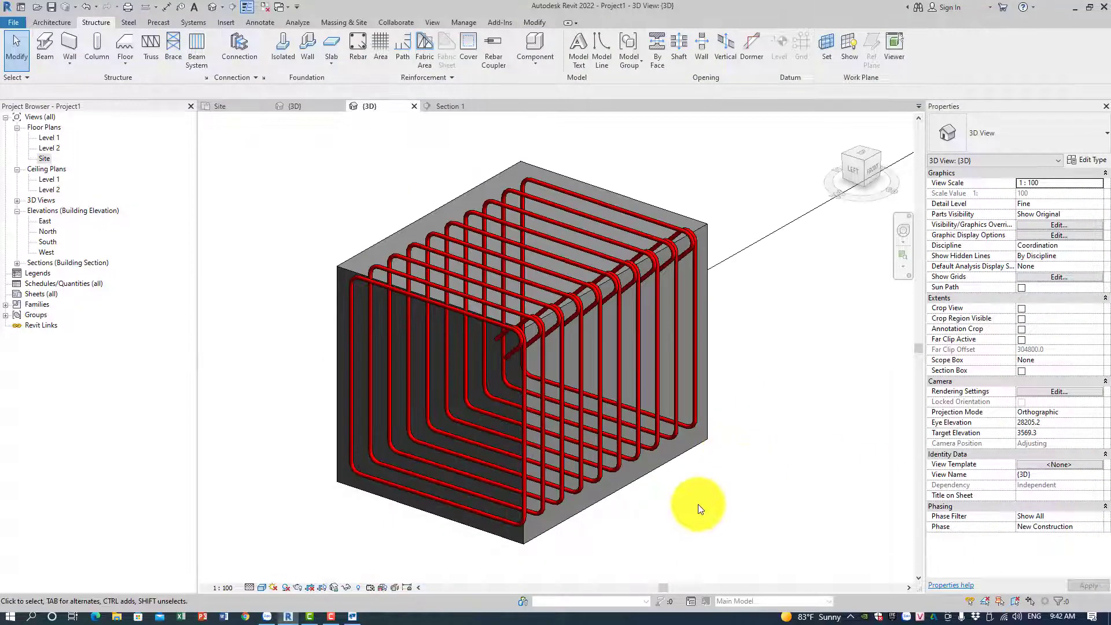
# Switch to Tekla Structures and frame the reinforced pad footing in the 3D view.
pyautogui.click(359, 620)
pyautogui.scroll(-3, 496, 384)
pyautogui.moveTo(501, 392); pyautogui.dragTo(424, 423, button='middle')
pyautogui.scroll(2, 569, 397)
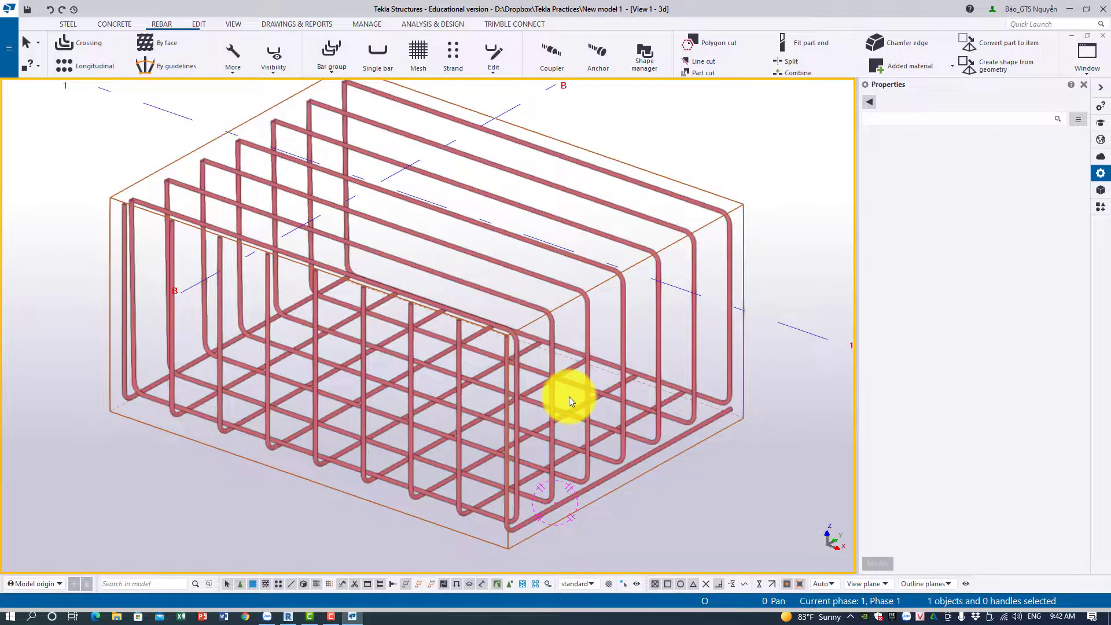
pyautogui.click(588, 332)
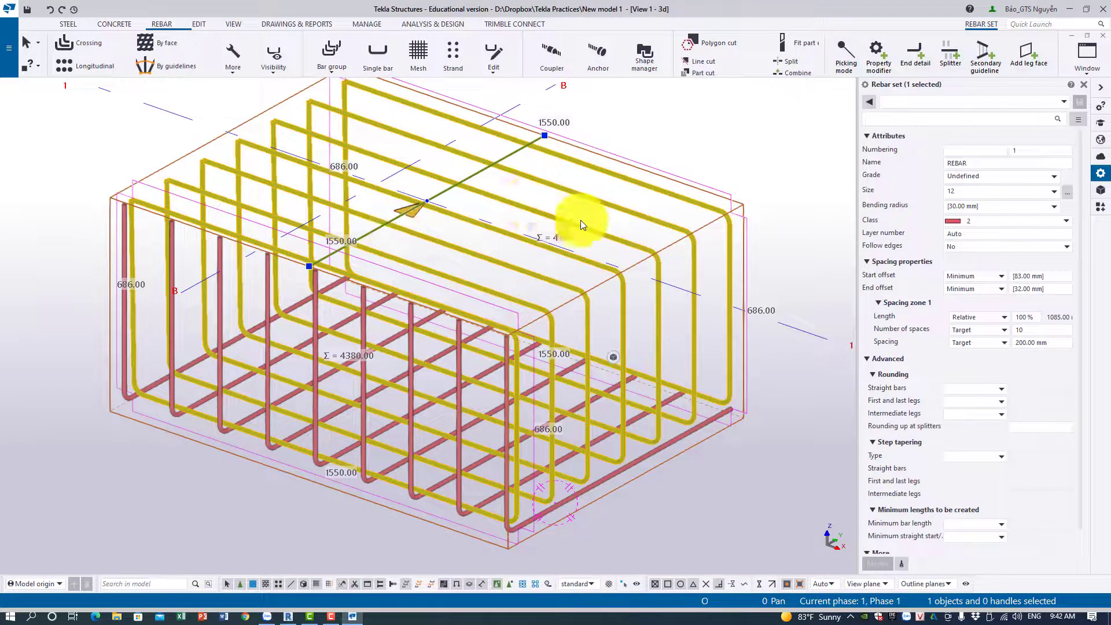
pyautogui.click(1005, 234)
pyautogui.click(1038, 222)
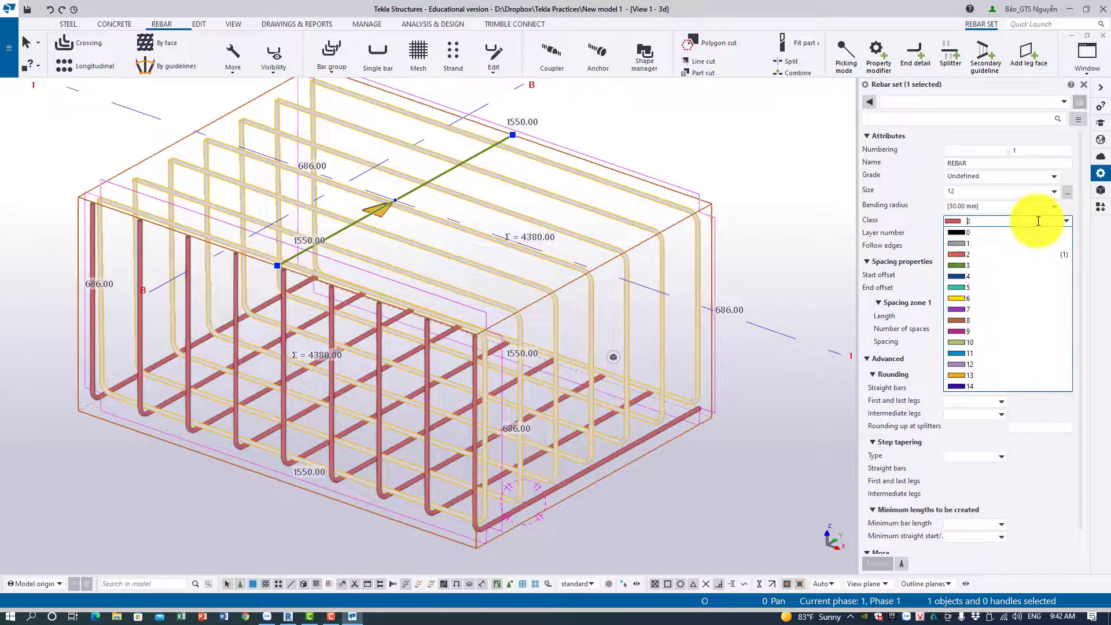
pyautogui.click(962, 269)
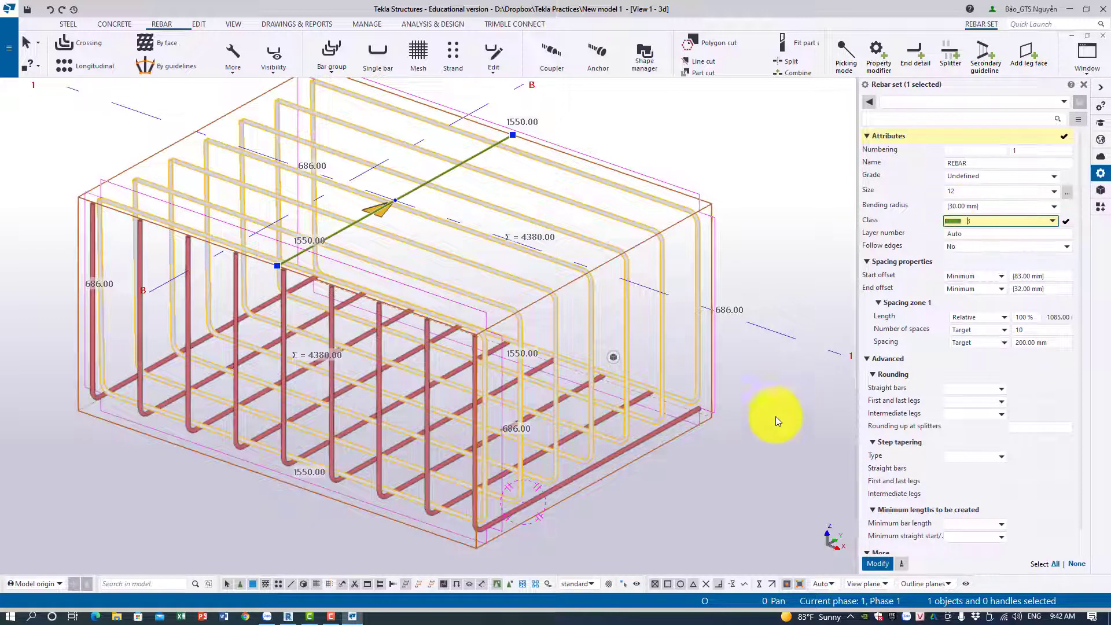
pyautogui.click(763, 437)
# Change the U-shaped rebar set running across the footing to class 3 and apply the modification.
pyautogui.click(697, 331)
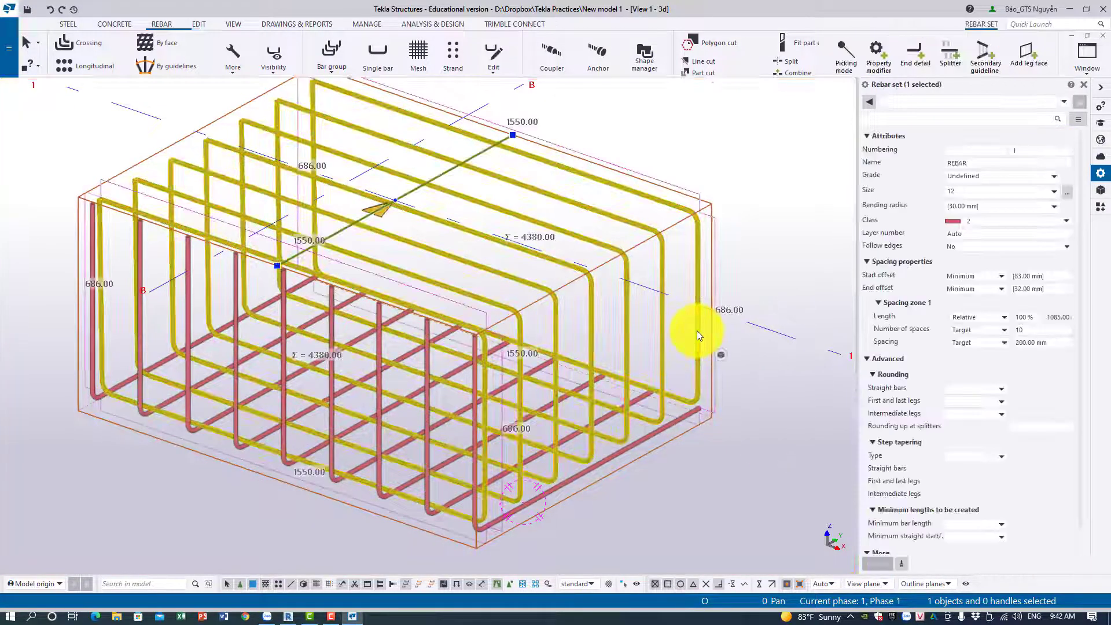
pyautogui.click(981, 222)
pyautogui.click(967, 270)
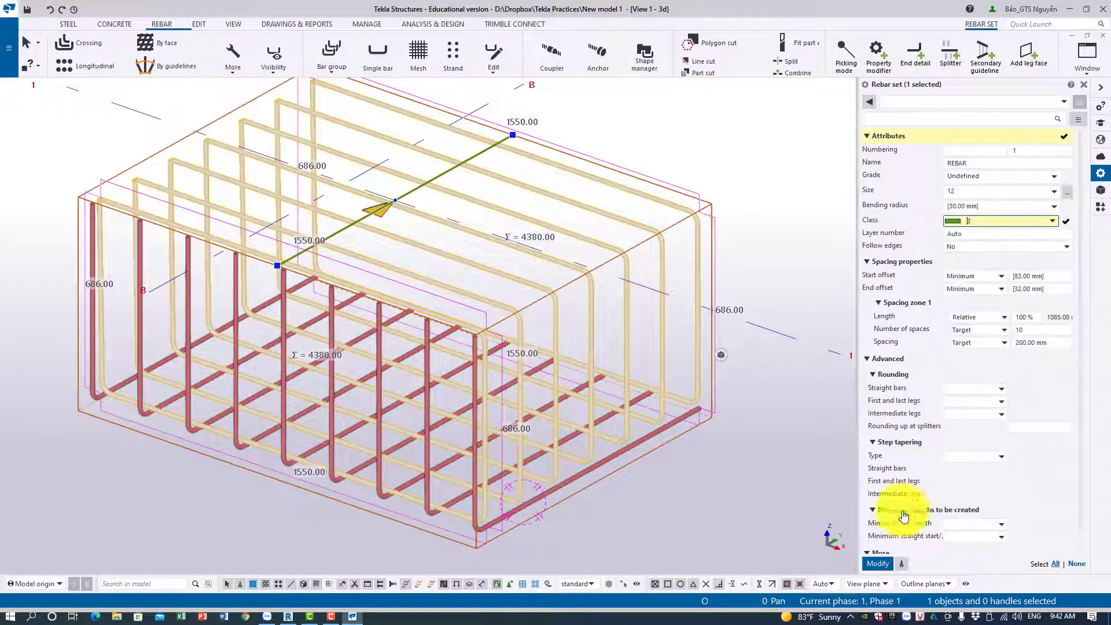
pyautogui.click(877, 563)
pyautogui.scroll(-2, 759, 459)
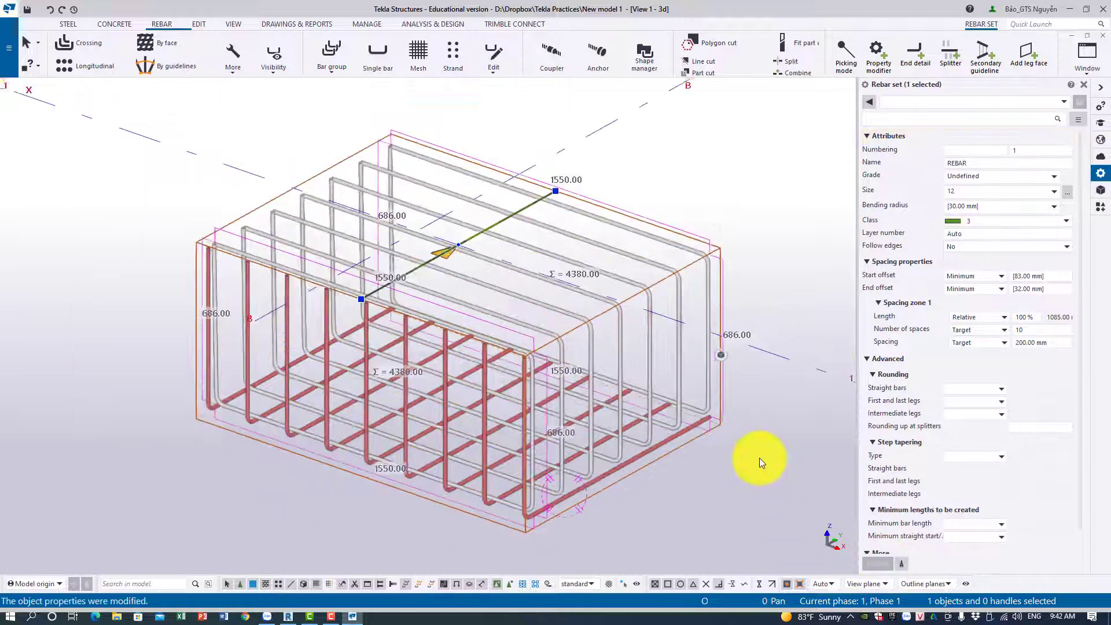
pyautogui.click(759, 457)
# Examine the colours of the footing's two rebar sets and the properties of the crossing set.
pyautogui.scroll(2, 478, 238)
pyautogui.scroll(-2, 495, 354)
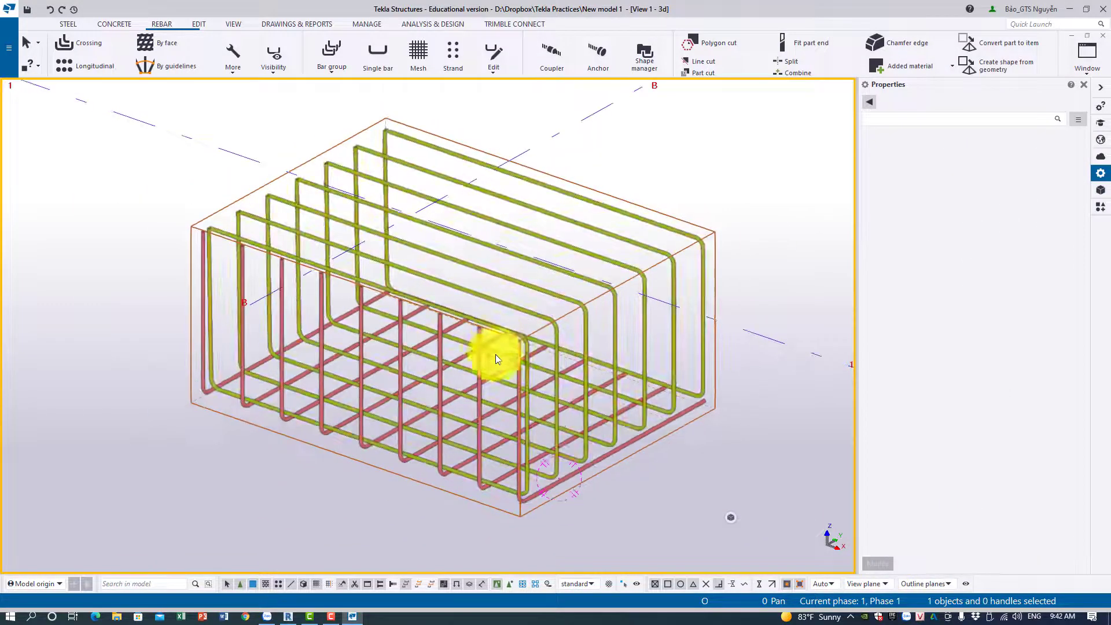
pyautogui.click(477, 363)
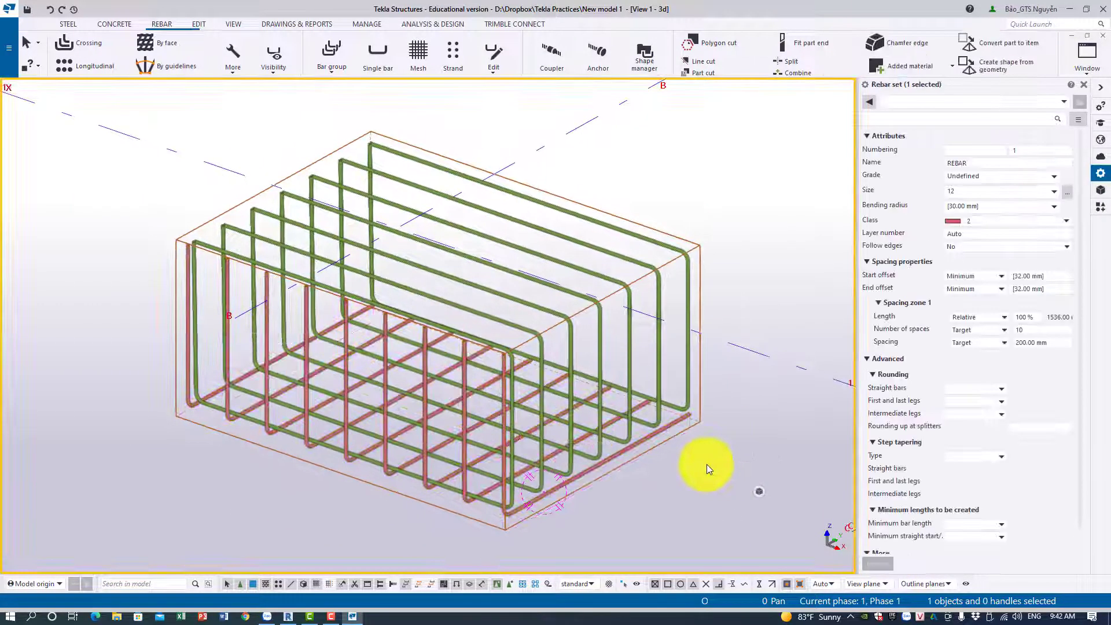
pyautogui.click(707, 464)
pyautogui.moveTo(706, 464); pyautogui.dragTo(626, 445, button='middle')
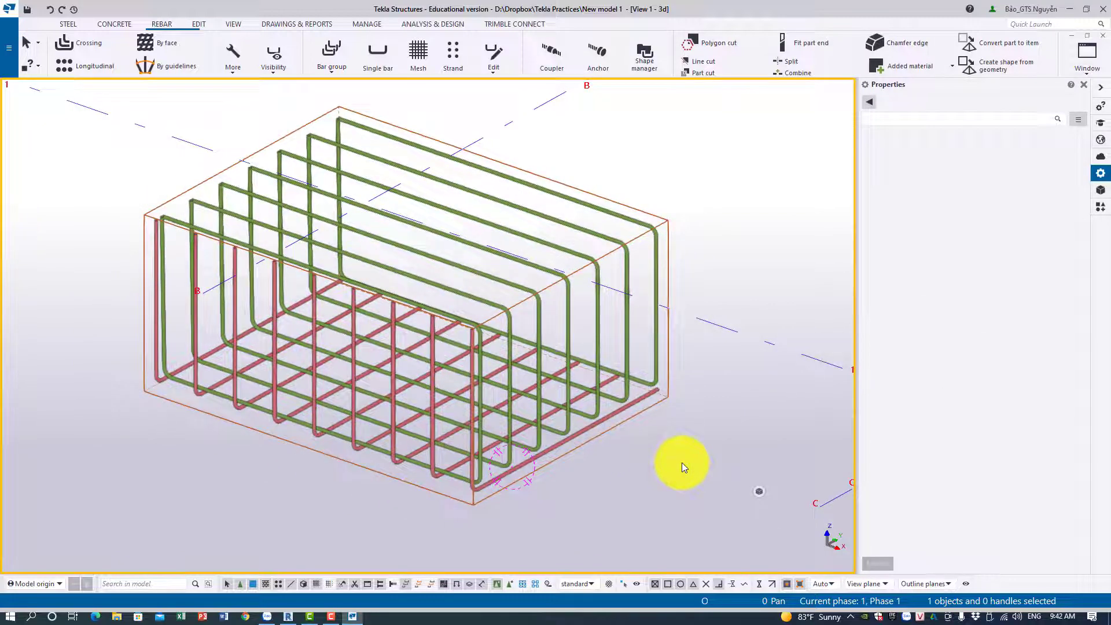
pyautogui.scroll(2, 600, 461)
pyautogui.moveTo(524, 442); pyautogui.dragTo(506, 466, button='middle')
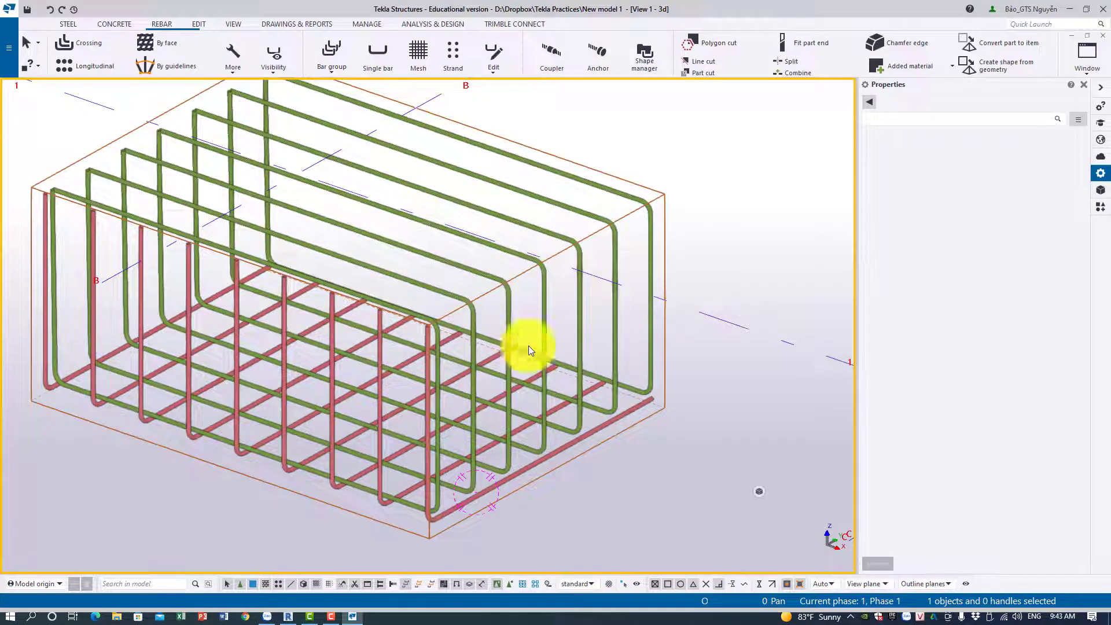
pyautogui.scroll(-2, 683, 288)
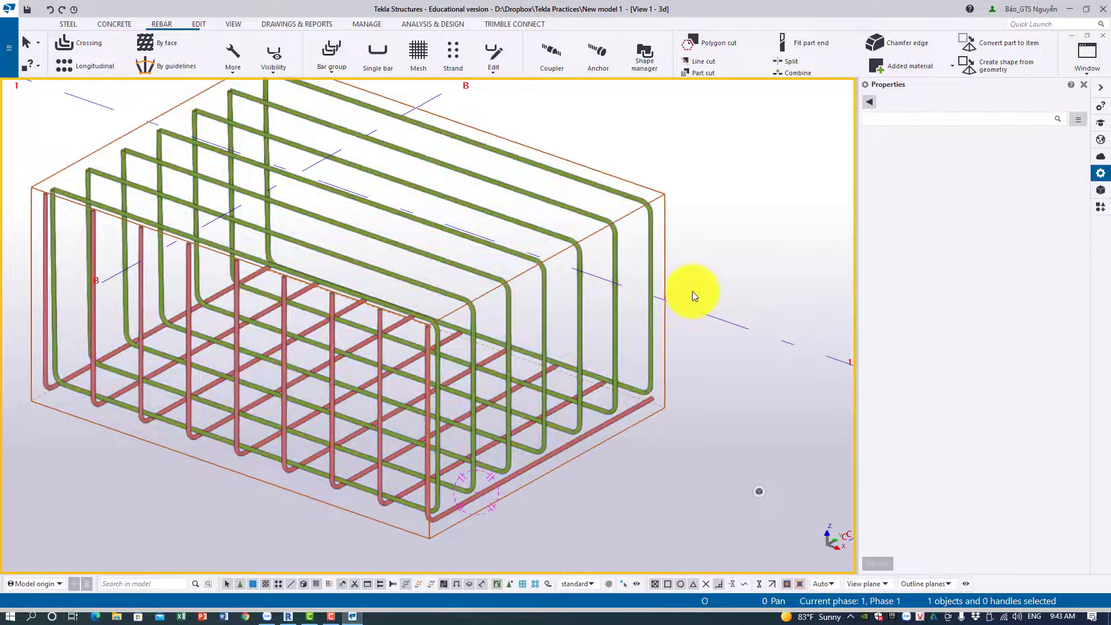
pyautogui.scroll(3, 692, 292)
pyautogui.scroll(-1, 676, 282)
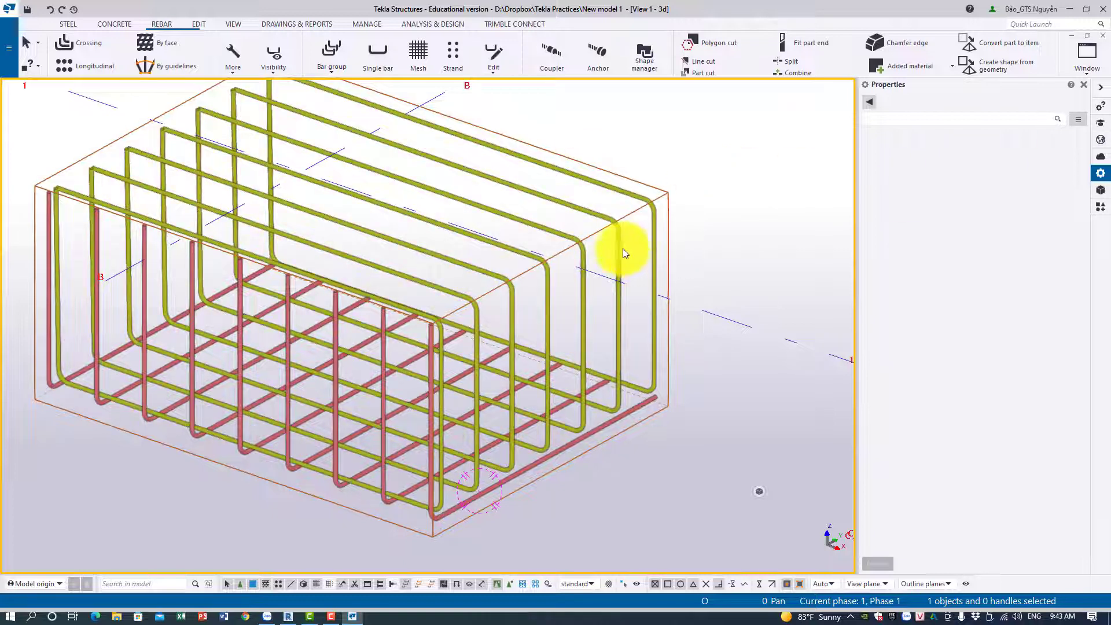
# Add an end detail modifier with standard 90-degree hooks to the class 3 rebar set across the footing's end face, keeping duplicates.
pyautogui.click(620, 248)
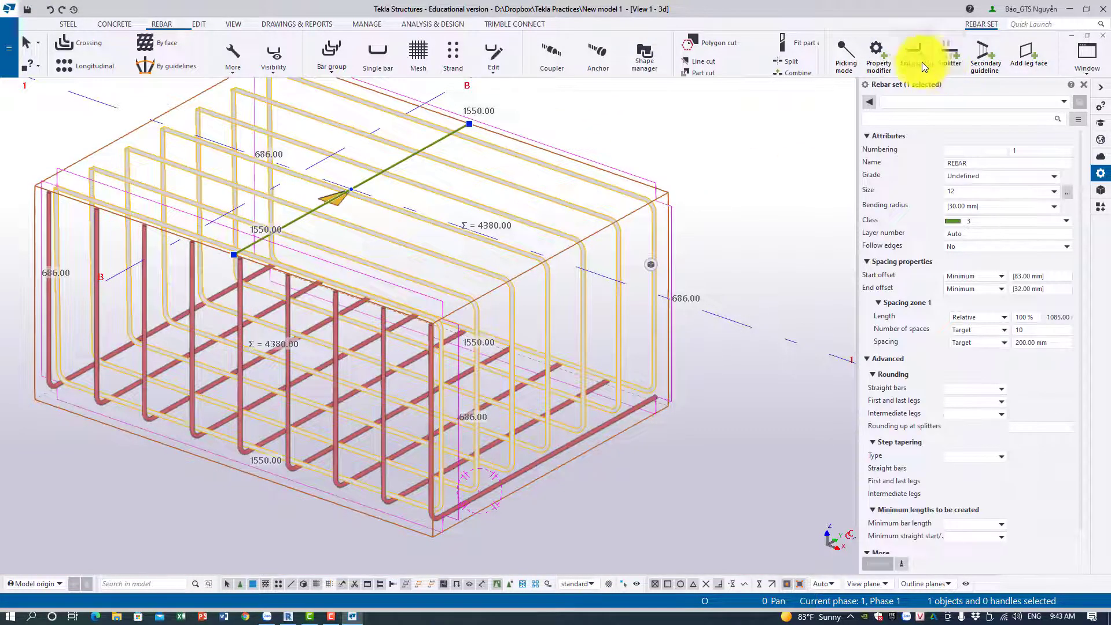
pyautogui.click(919, 60)
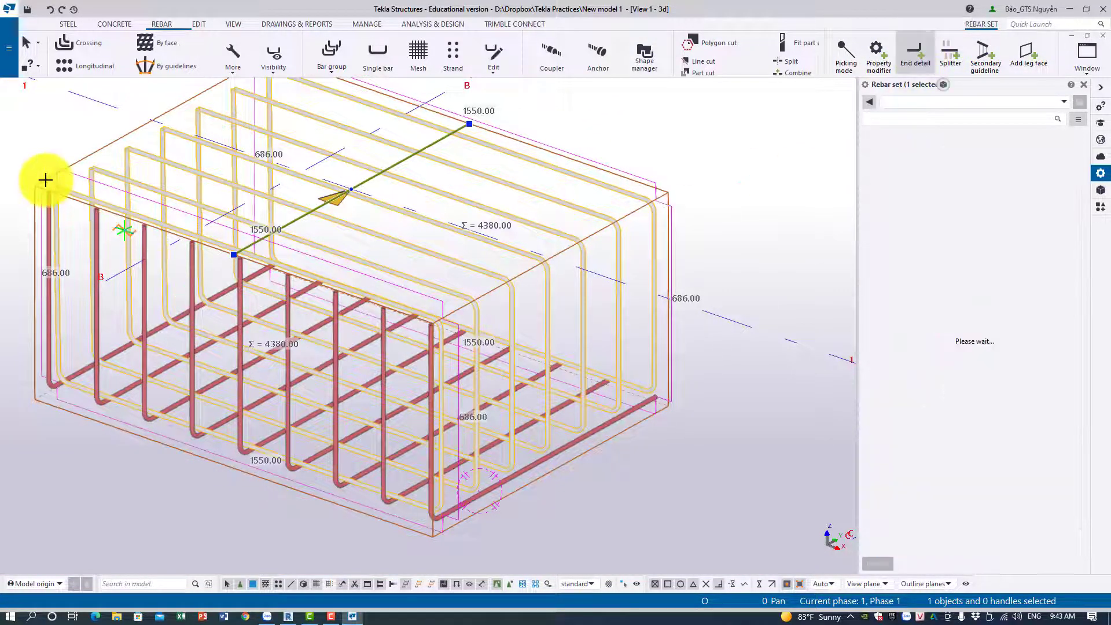
pyautogui.click(442, 434)
pyautogui.click(667, 305)
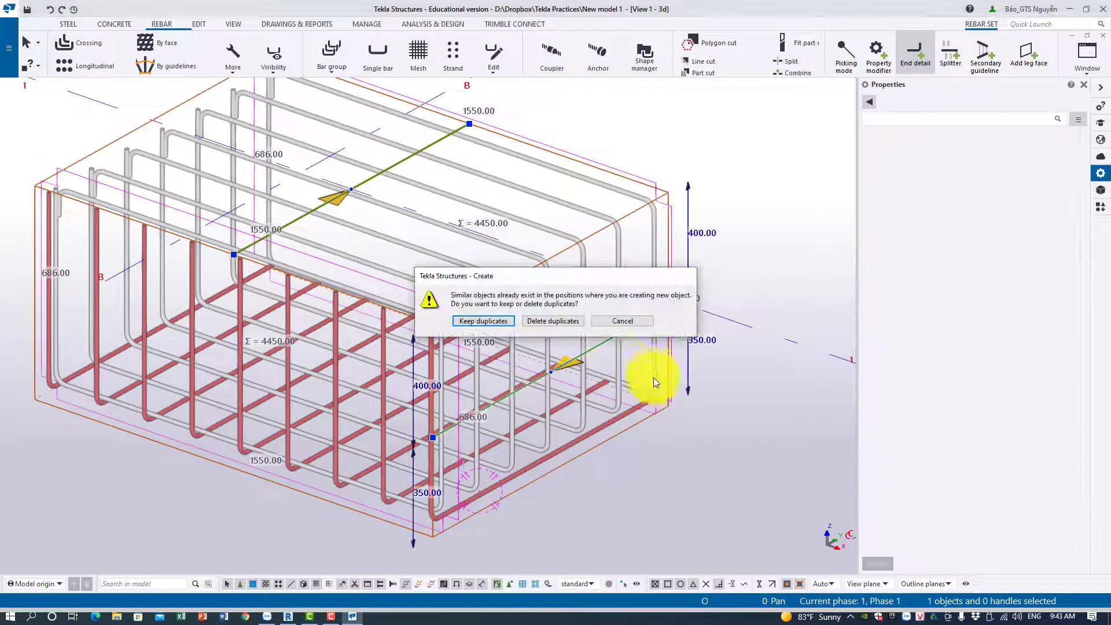
pyautogui.click(496, 321)
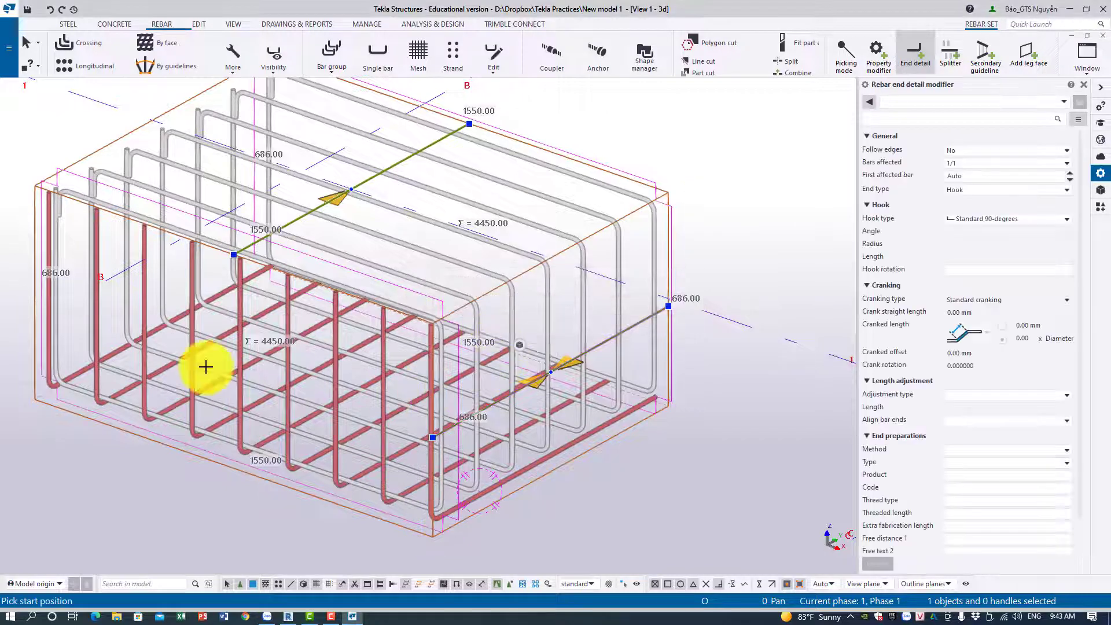
pyautogui.scroll(3, 65, 137)
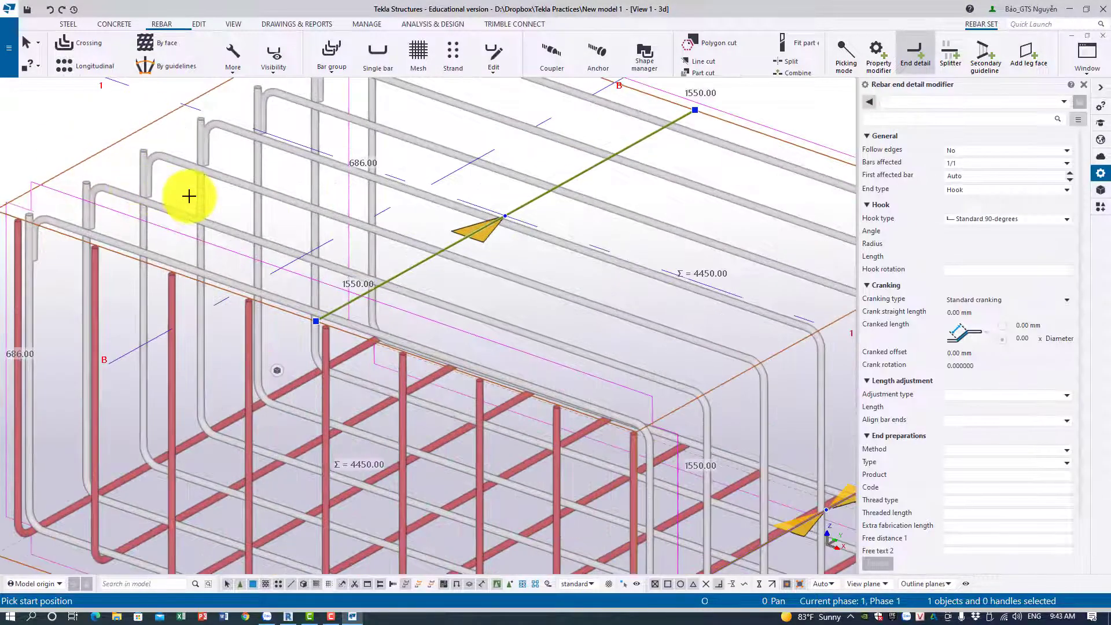
pyautogui.scroll(-2, 186, 194)
pyautogui.press('Escape')
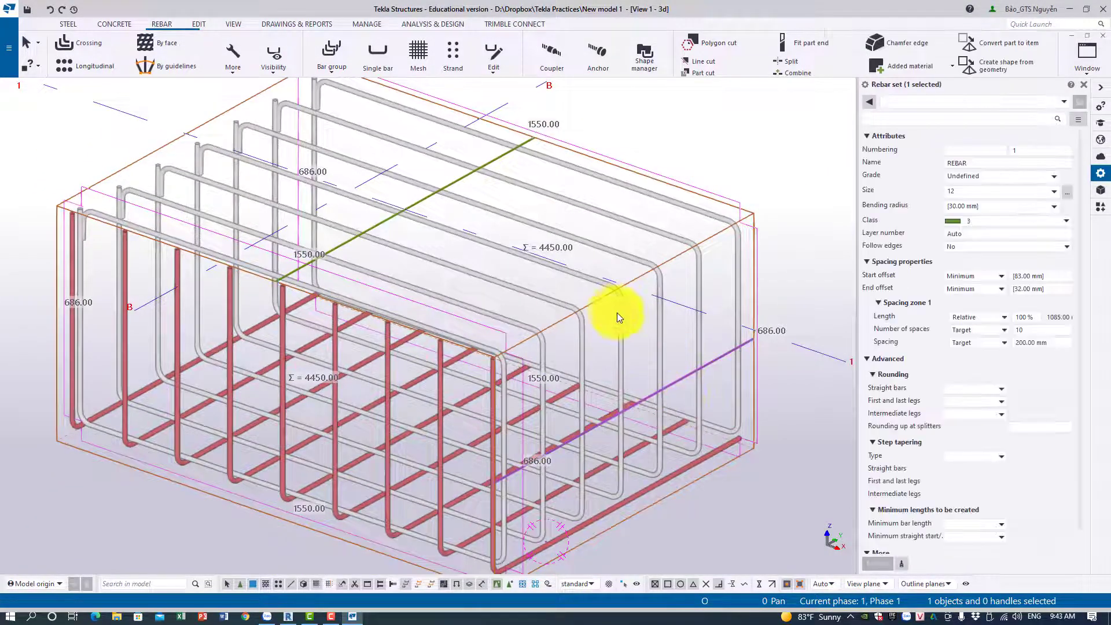
# Try to add a rebar splitter with a 500 mm lap to the class 3 stirrup set across the footing's end face.
pyautogui.click(624, 313)
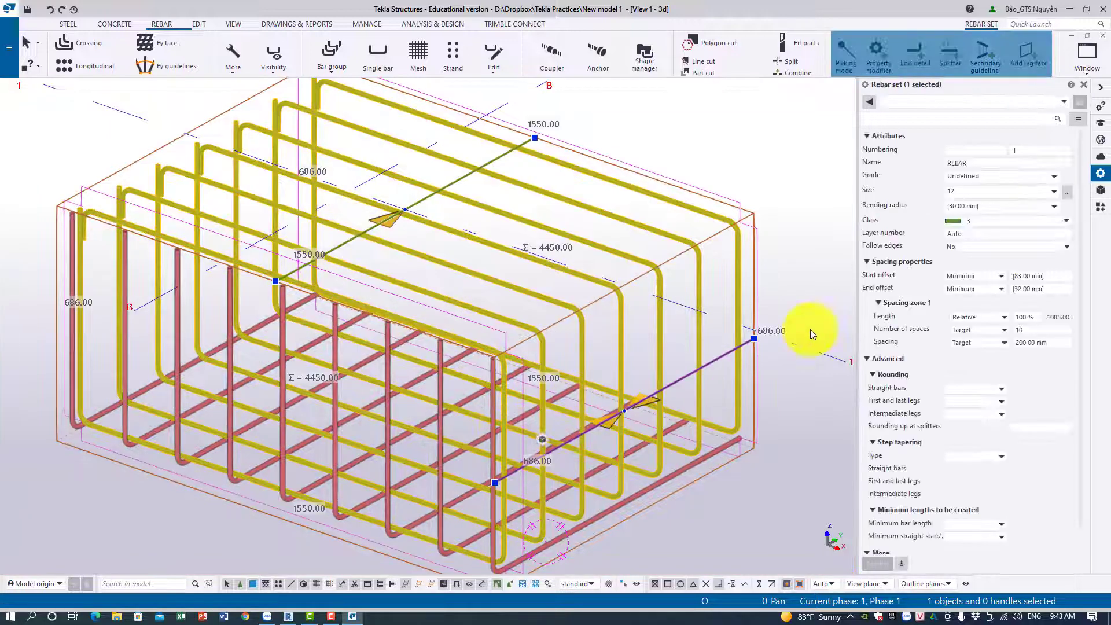
pyautogui.click(949, 55)
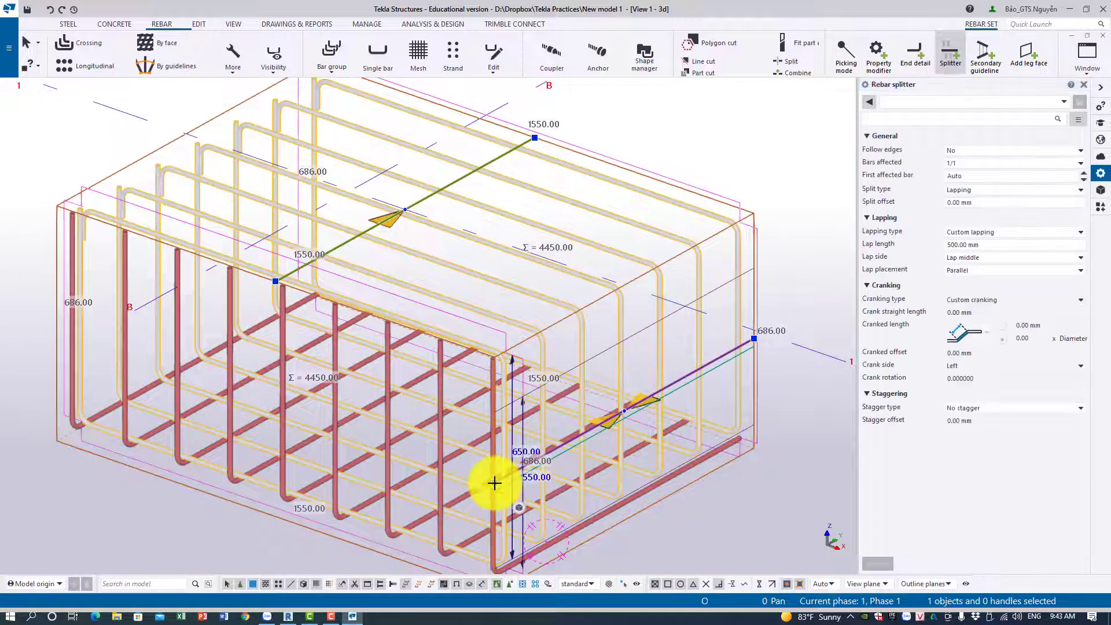
pyautogui.click(543, 441)
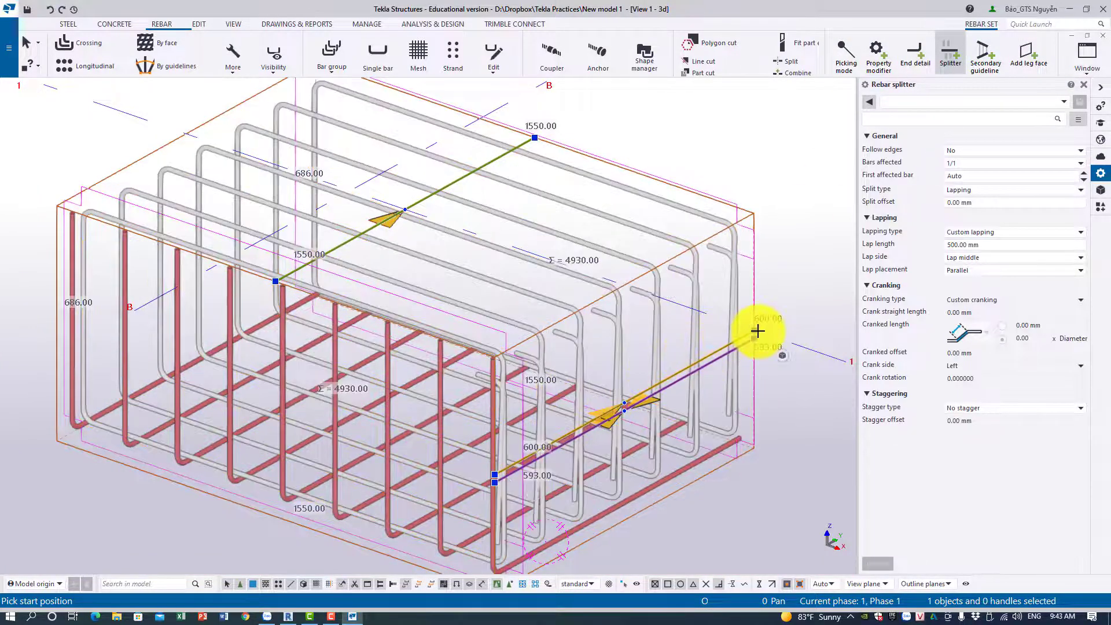
pyautogui.moveTo(727, 432); pyautogui.dragTo(353, 465, button='middle')
pyautogui.press('Escape')
pyautogui.scroll(2, 696, 385)
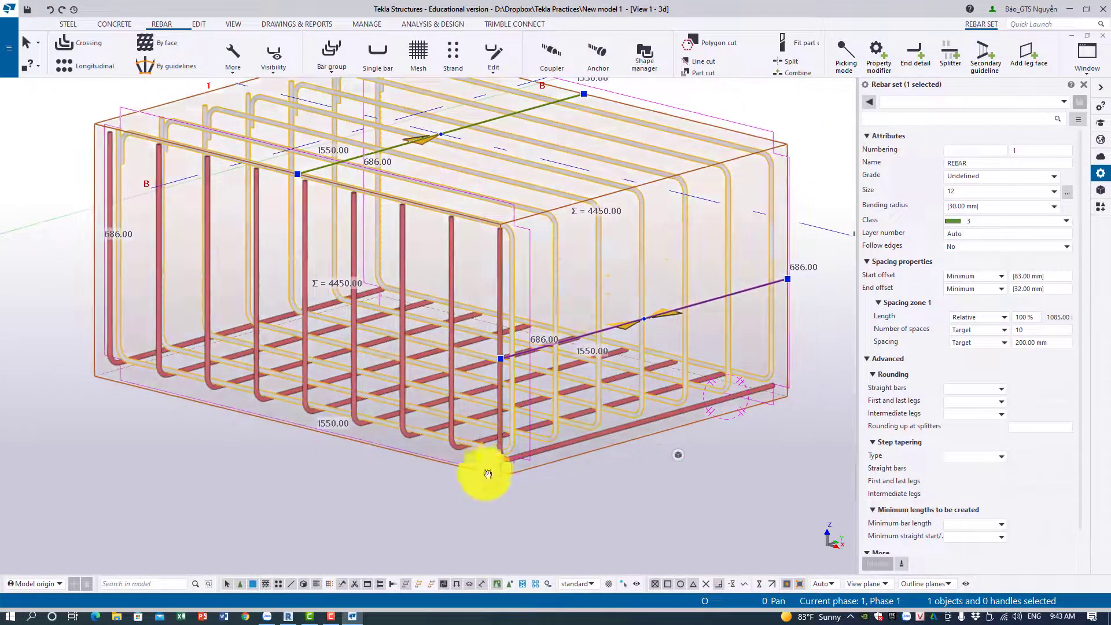
# Delete the class 2 U-shaped rebar set from the footing.
pyautogui.click(502, 441)
pyautogui.click(564, 442)
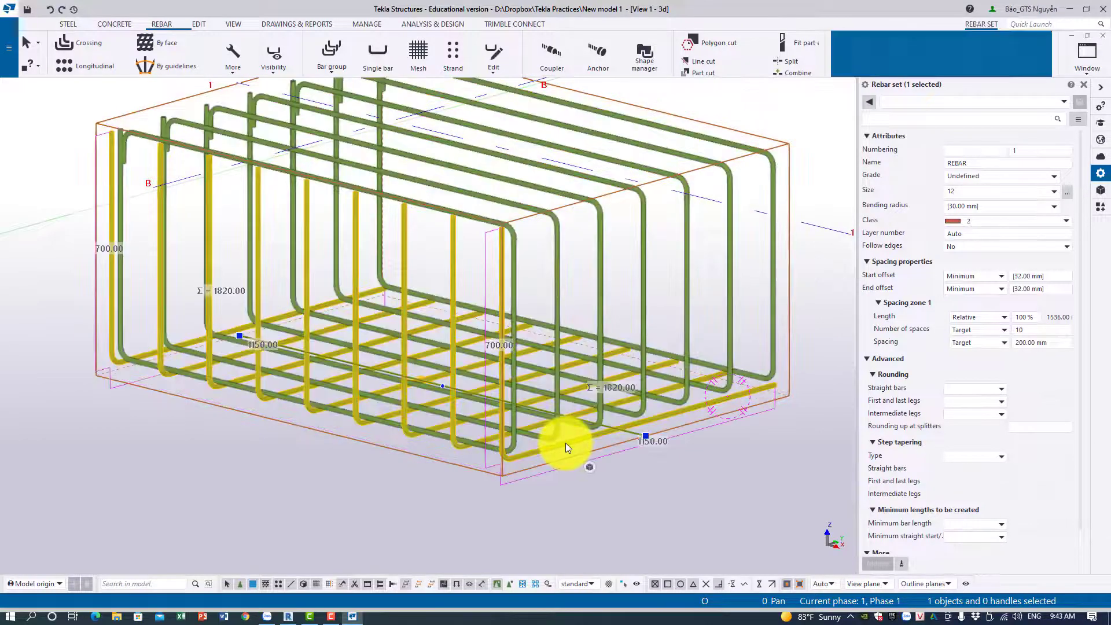
pyautogui.press('e')
pyautogui.click(593, 511)
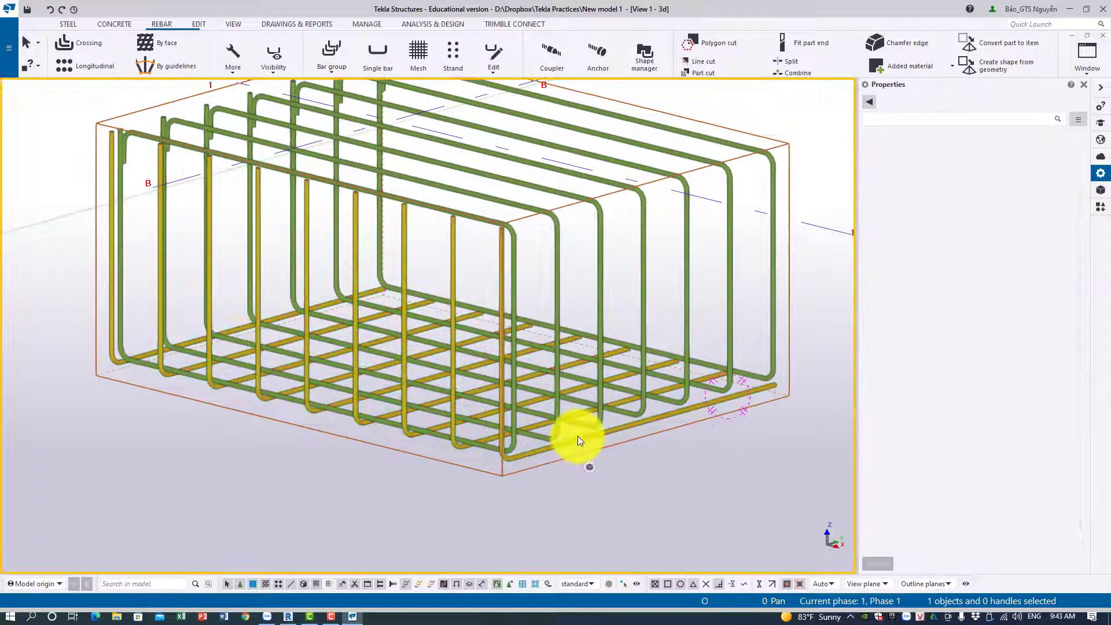
pyautogui.click(578, 436)
pyautogui.click(577, 443)
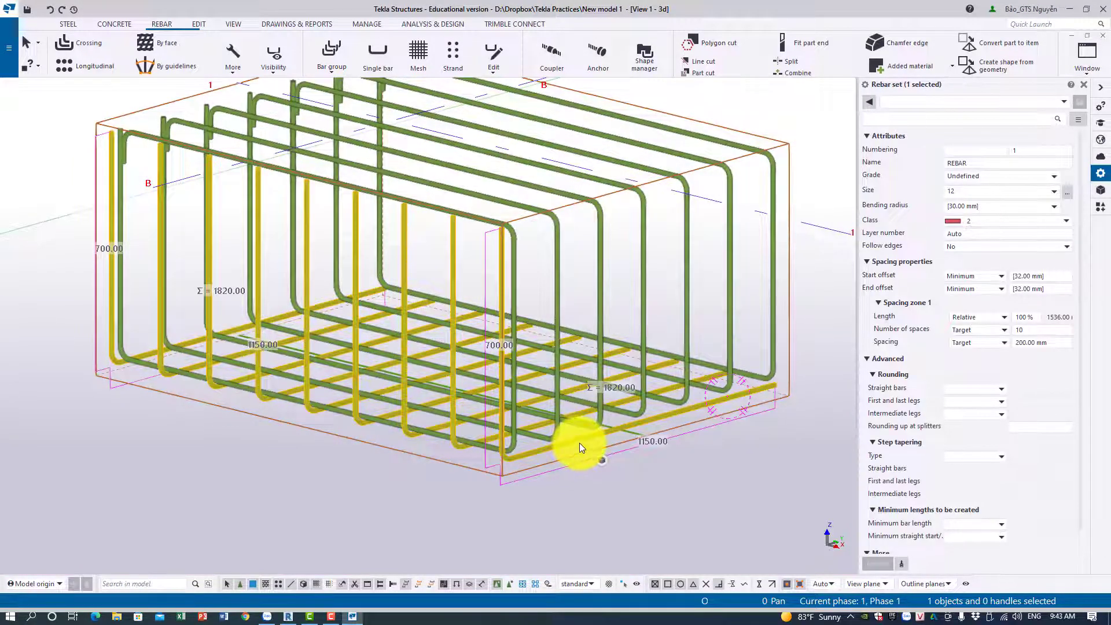
pyautogui.press('Delete')
pyautogui.scroll(-1, 580, 437)
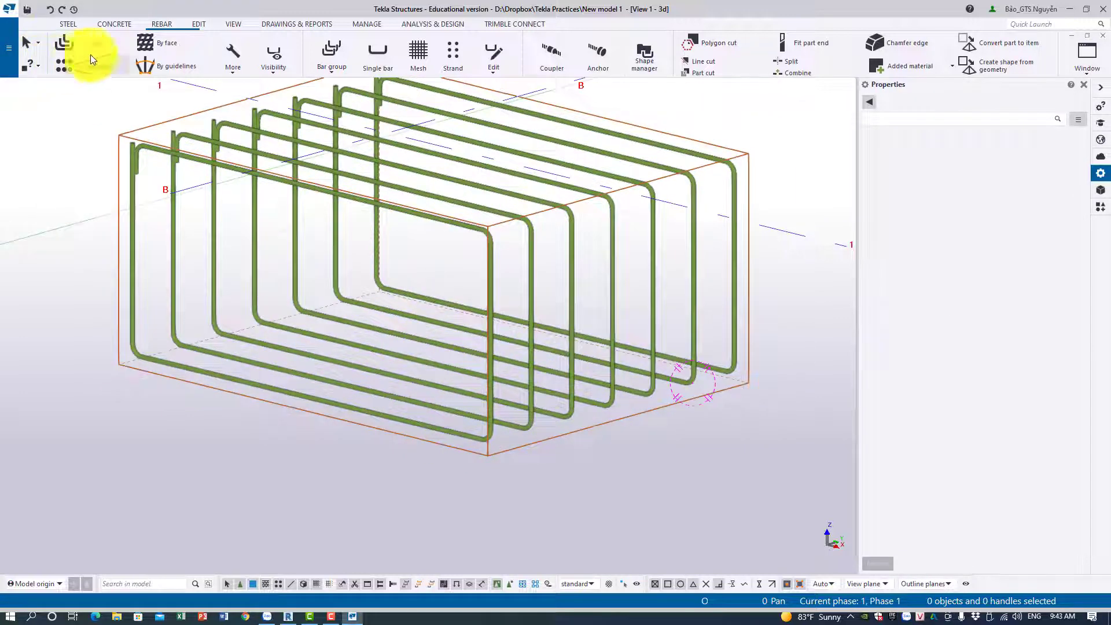
# Create a crossing rebar set of closed size 12, class 3 stirrups at 200 mm spacing, perpendicular to the footing's existing stirrups.
pyautogui.scroll(2, 111, 148)
pyautogui.moveTo(111, 177); pyautogui.dragTo(114, 220, button='middle')
pyautogui.scroll(-3, 114, 185)
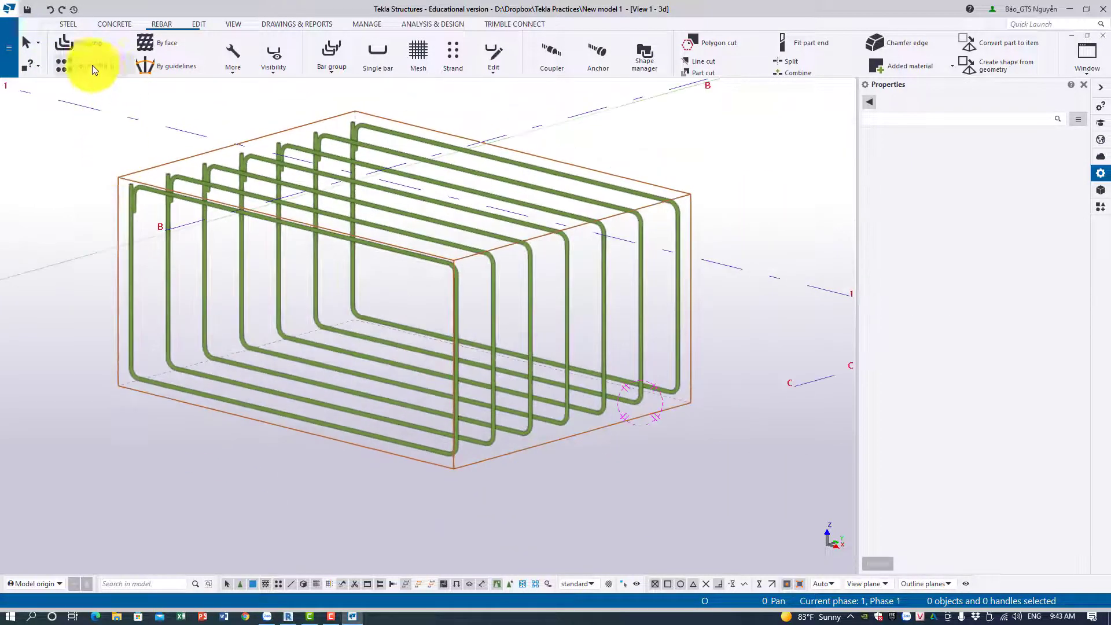
pyautogui.click(290, 222)
pyautogui.scroll(3, 293, 226)
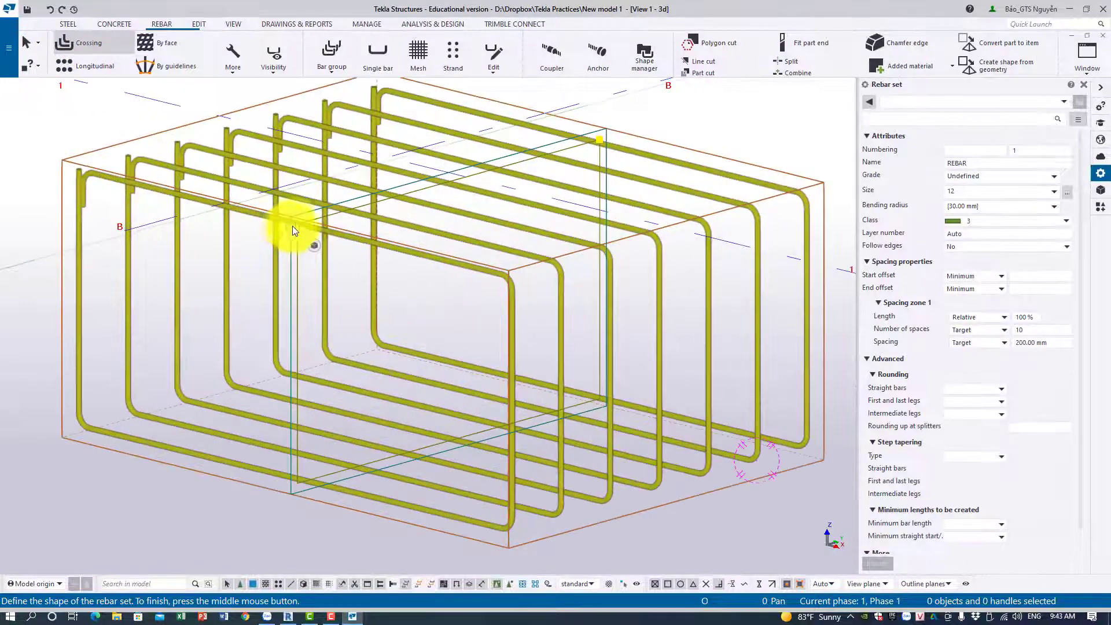
pyautogui.middleClick(315, 227)
pyautogui.press('Escape')
# Examine up close how the bars of the two stirrup sets cross along the footing's upper edge.
pyautogui.scroll(3, 294, 225)
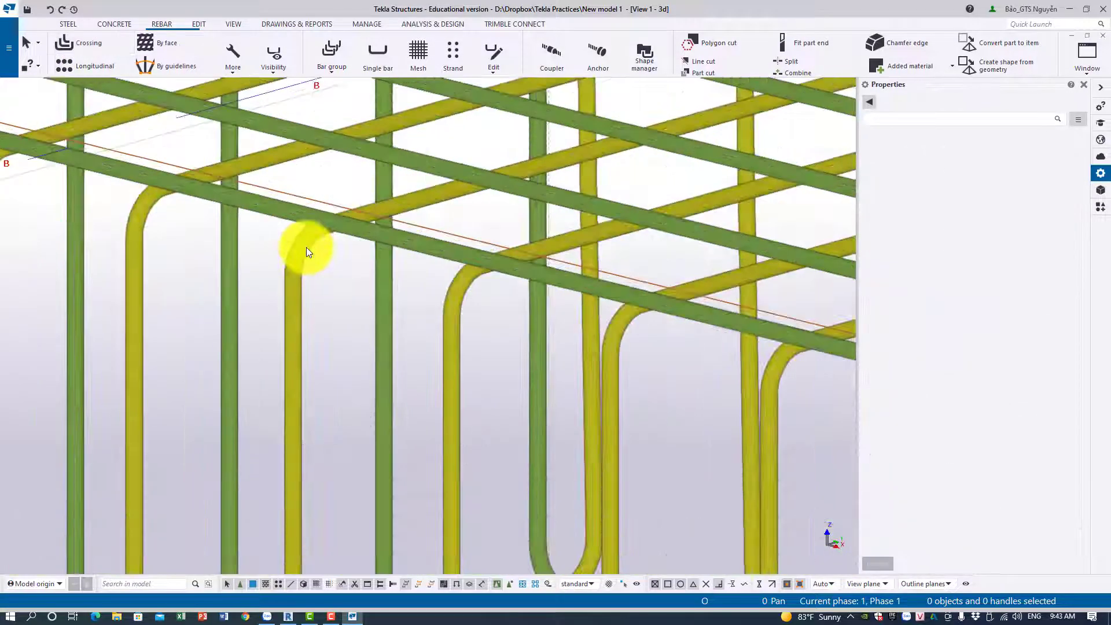
pyautogui.click(297, 289)
pyautogui.moveTo(298, 306); pyautogui.dragTo(277, 406, button='middle')
pyautogui.moveTo(313, 370); pyautogui.dragTo(348, 252, button='middle')
pyautogui.scroll(-3, 308, 378)
pyautogui.scroll(-2, 349, 251)
pyautogui.click(374, 255)
pyautogui.scroll(-2, 375, 255)
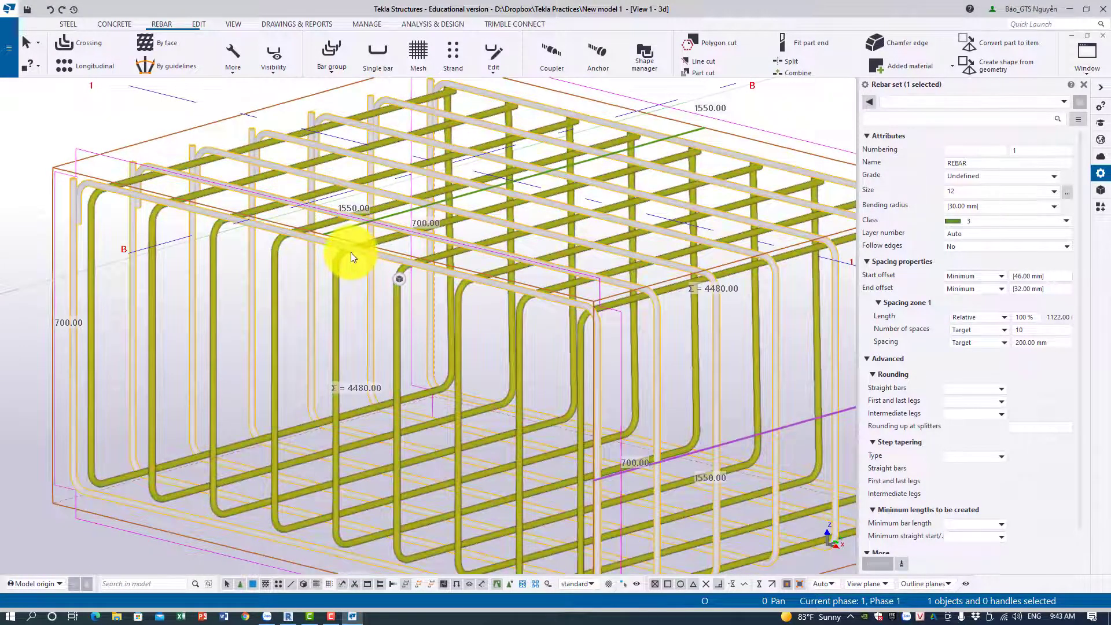
# Examine the outer and inner stirrup sets in turn, comparing their properties and layout from several sides of the footing.
pyautogui.click(402, 279)
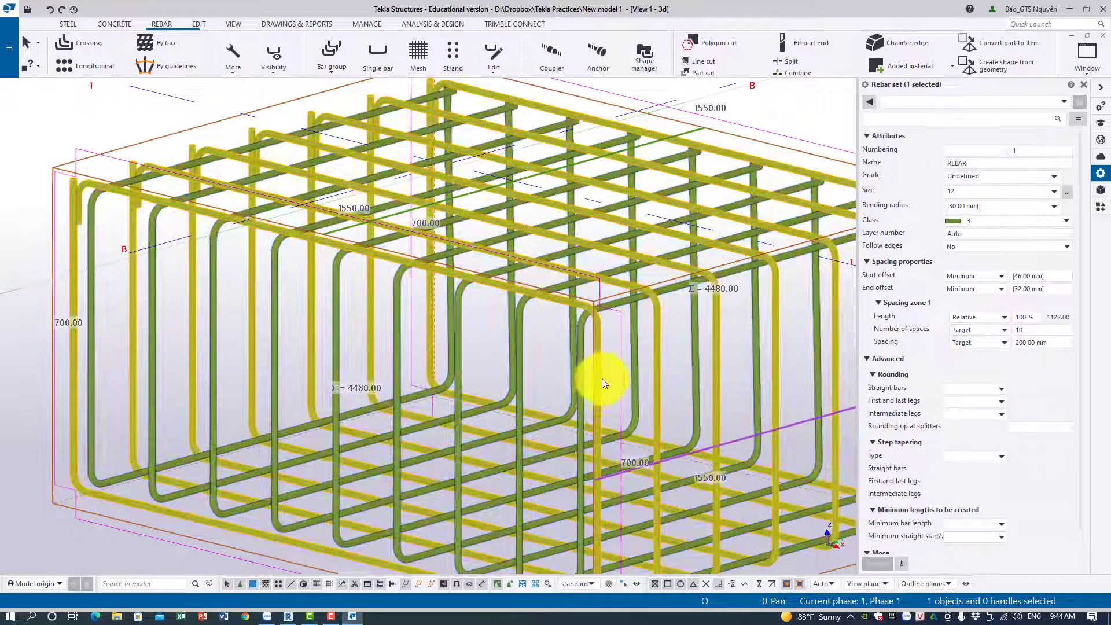
pyautogui.click(582, 369)
pyautogui.scroll(-1, 582, 367)
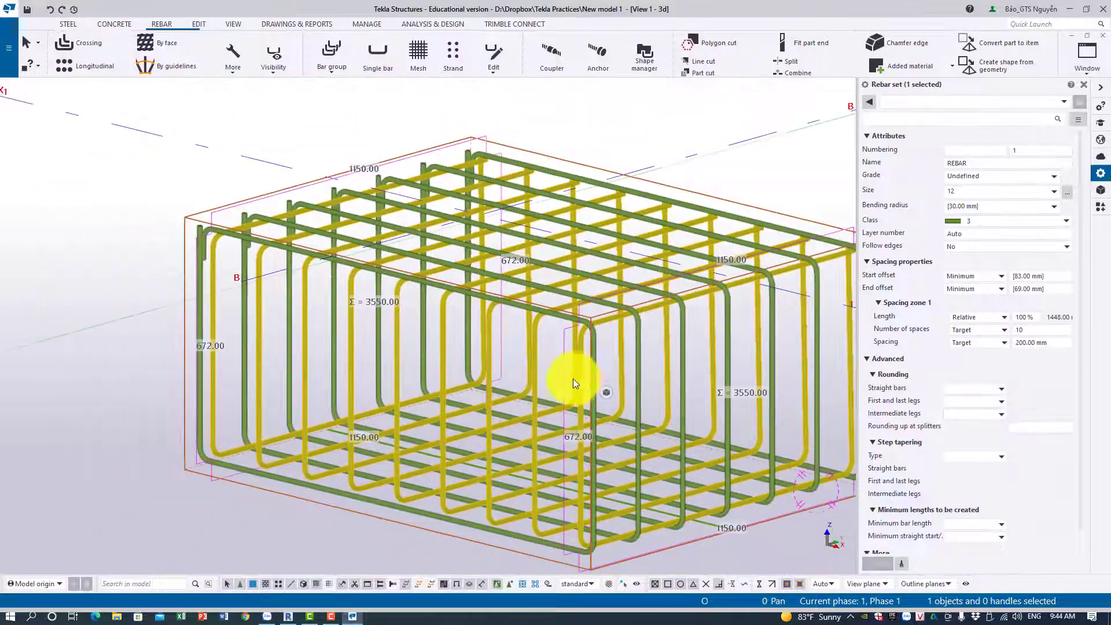
pyautogui.moveTo(579, 377); pyautogui.dragTo(532, 338, button='middle')
pyautogui.click(605, 386)
pyautogui.click(679, 539)
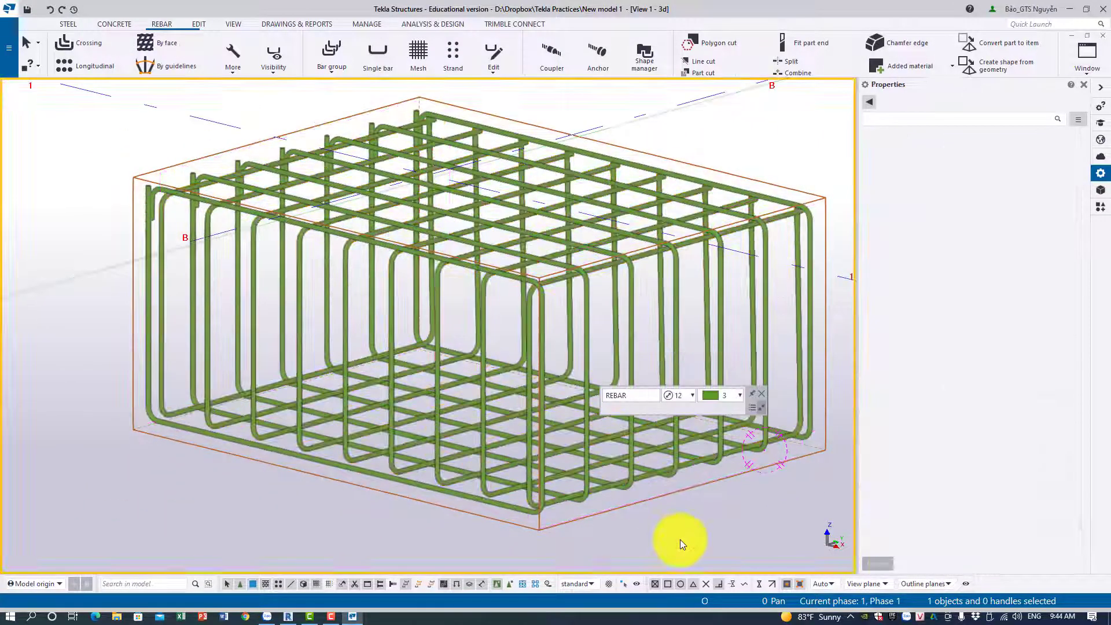
pyautogui.scroll(-1, 679, 539)
pyautogui.moveTo(656, 540); pyautogui.dragTo(370, 516, button='middle')
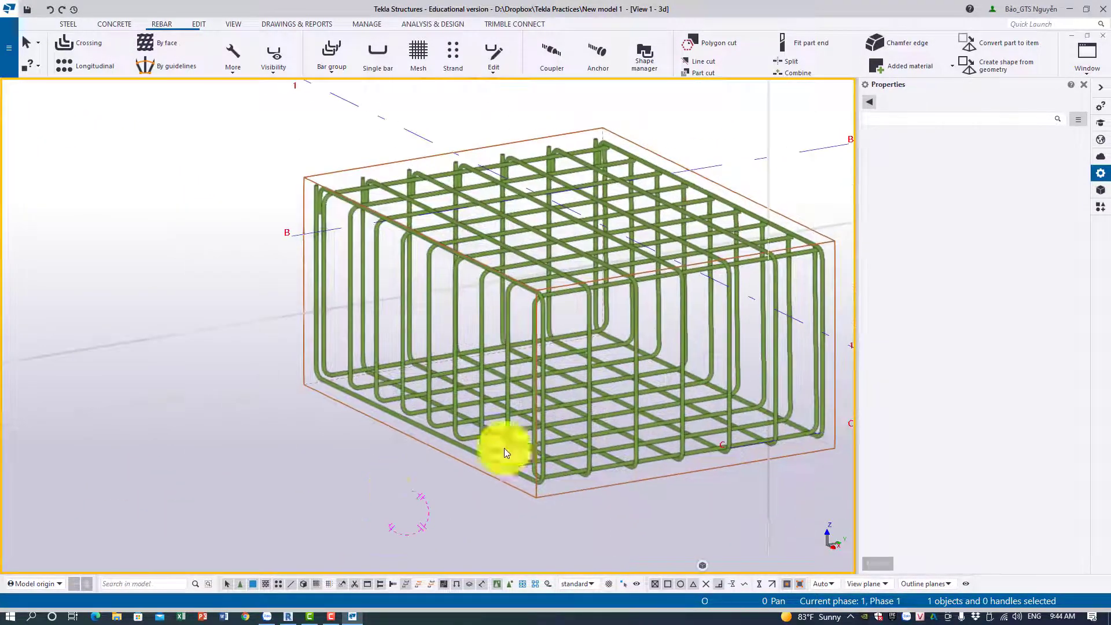
# Examine the outer stirrup set's layer number setting and its position relative to the inner bars at the footing's base.
pyautogui.scroll(1, 583, 434)
pyautogui.click(589, 431)
pyautogui.moveTo(611, 486); pyautogui.dragTo(493, 451, button='middle')
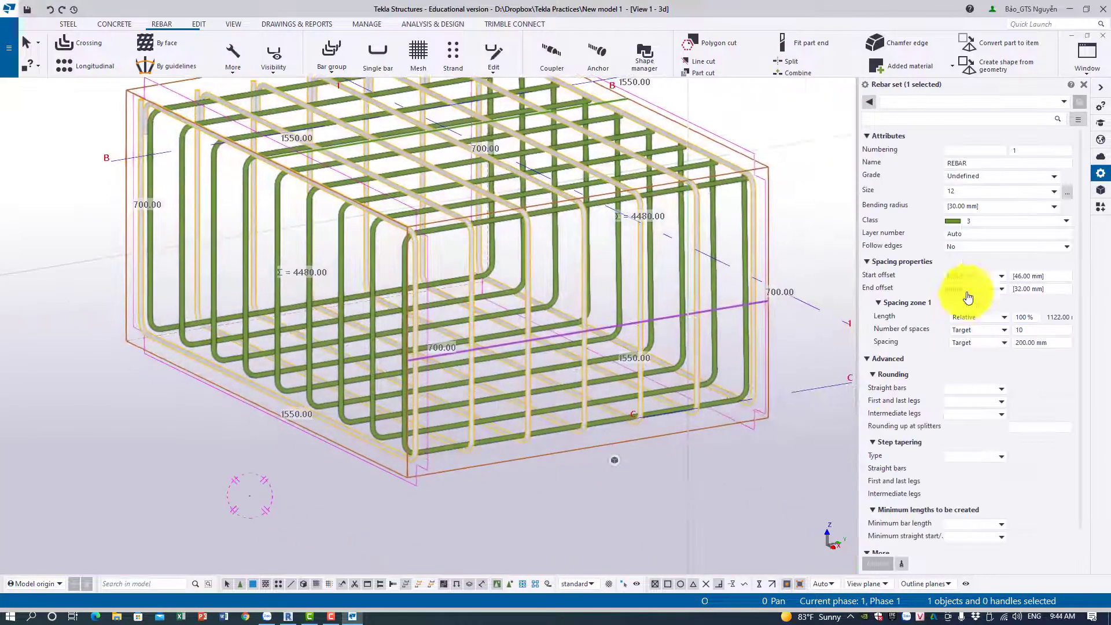
pyautogui.click(1014, 233)
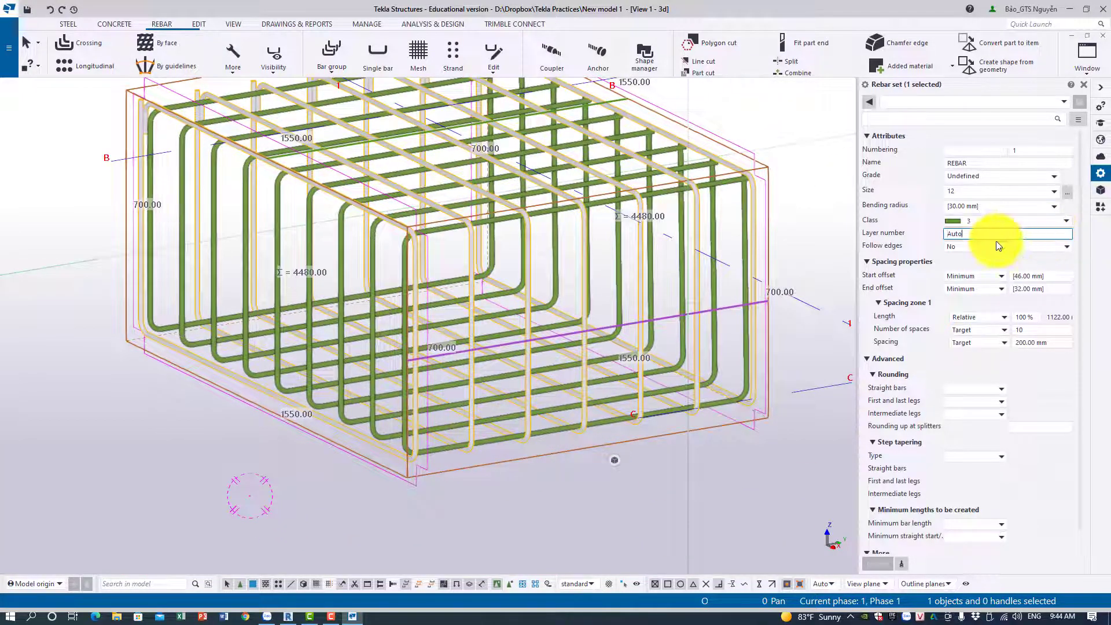
pyautogui.click(667, 471)
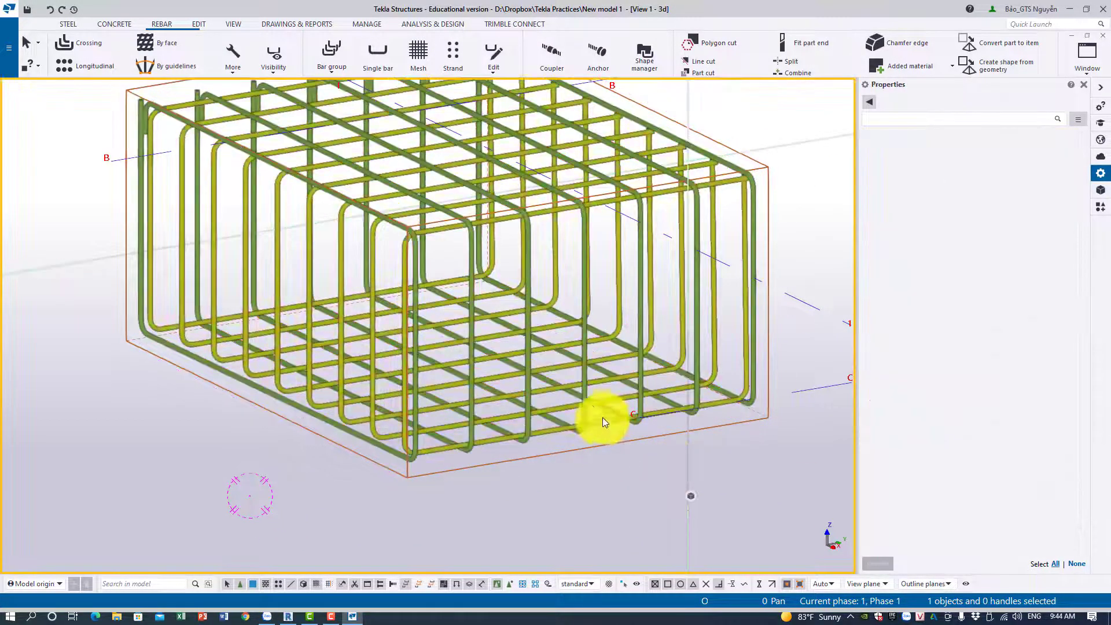
pyautogui.click(585, 394)
pyautogui.click(609, 418)
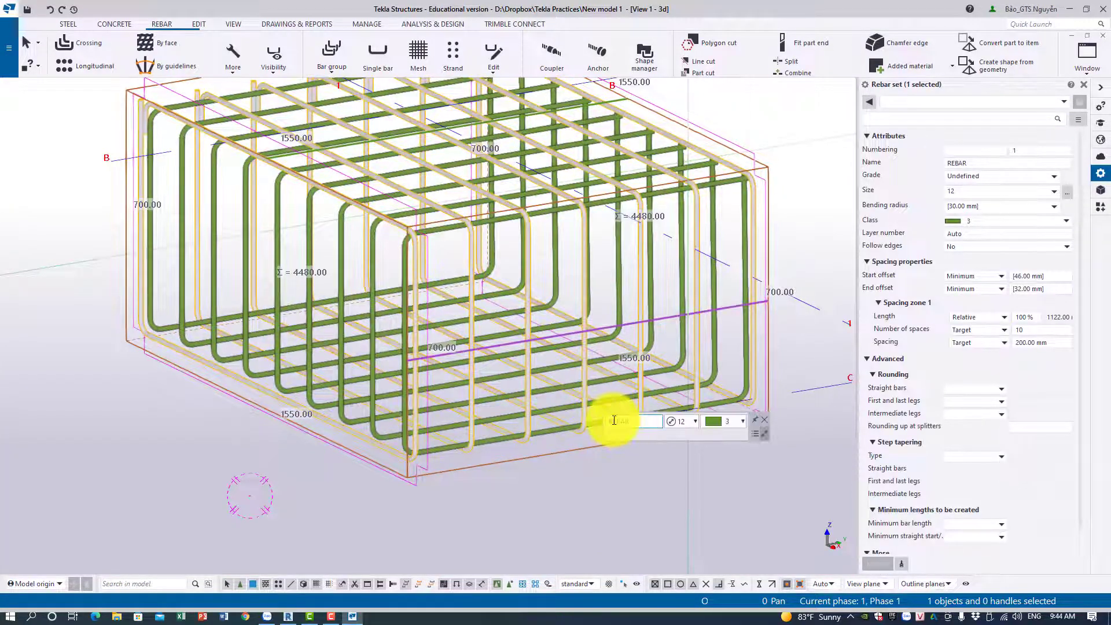
pyautogui.click(606, 459)
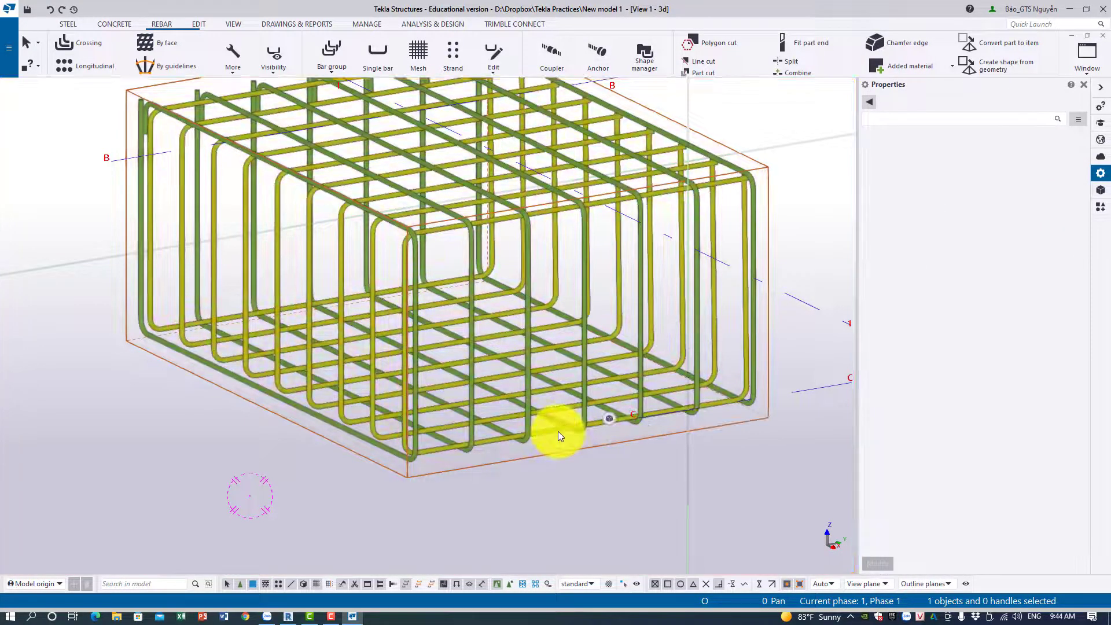
# Try to set the inner stirrup set's layer number to 2 and apply the modification.
pyautogui.click(557, 432)
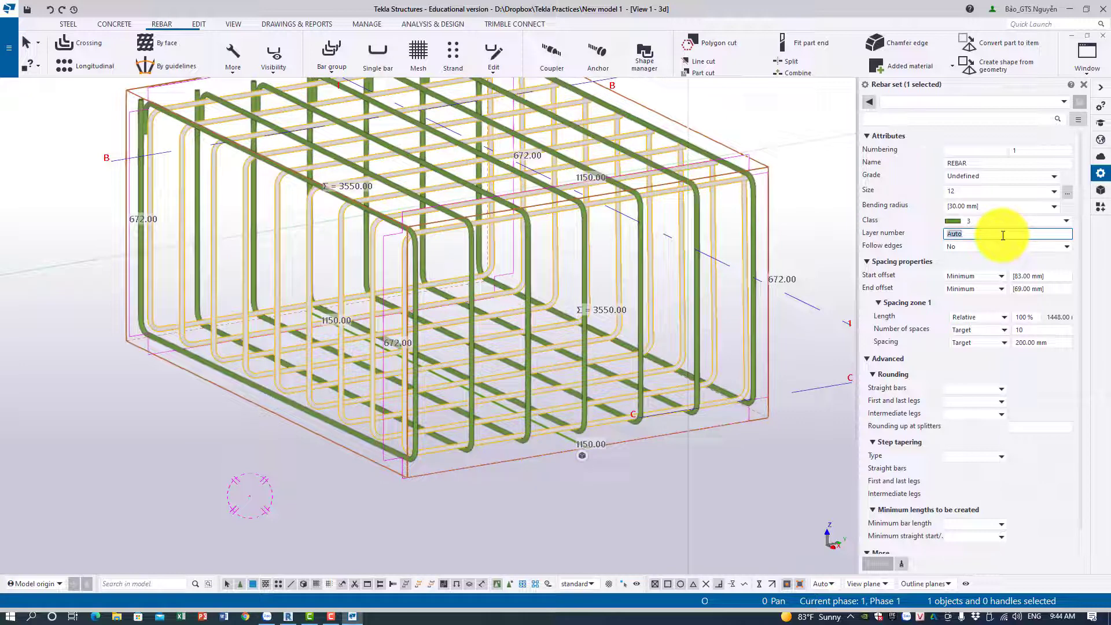
pyautogui.write('2')
pyautogui.click(878, 564)
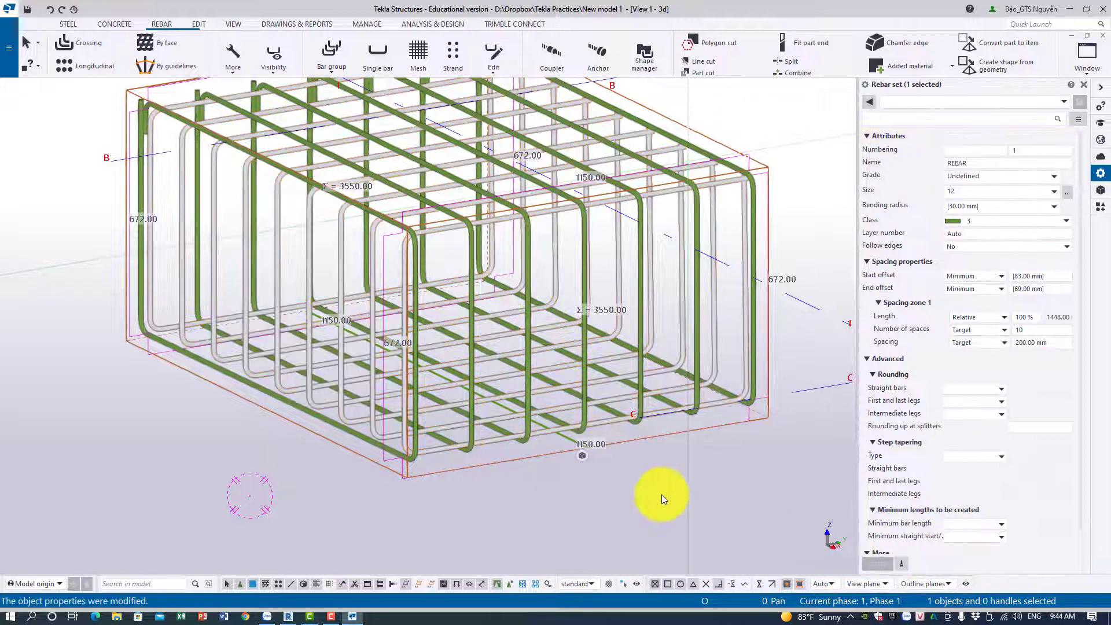
pyautogui.click(660, 495)
# Try to set the outer stirrup set's layer number to 1 and apply the modification.
pyautogui.click(699, 357)
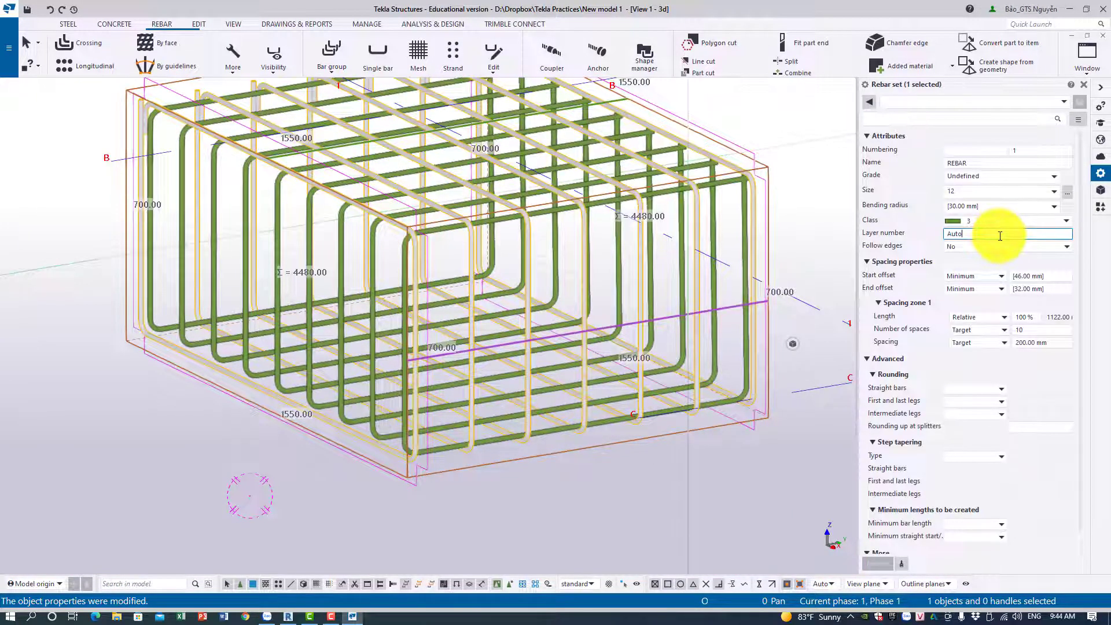
pyautogui.write('1')
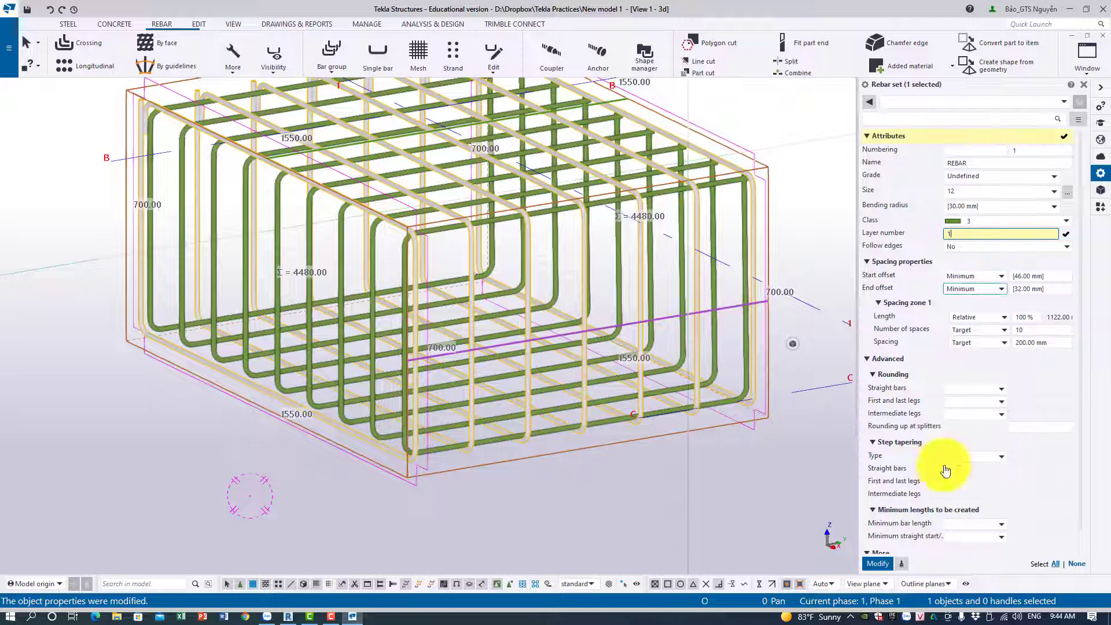
pyautogui.click(874, 564)
pyautogui.click(637, 516)
pyautogui.scroll(2, 637, 516)
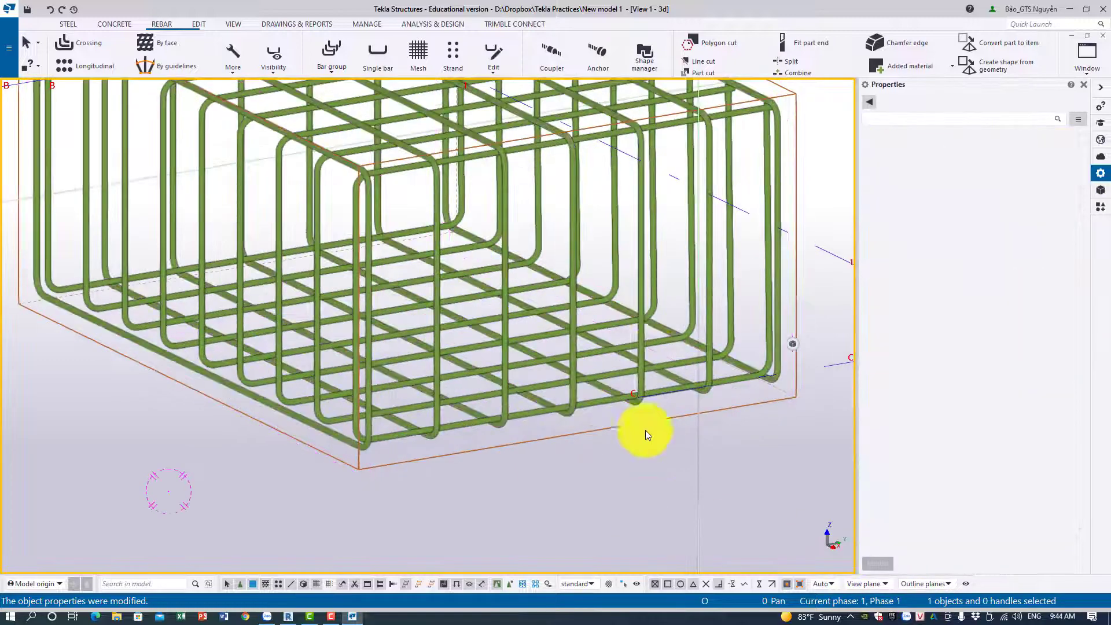
# Examine the reinforced footing from both sides and compare the layer number properties of the outer and inner stirrup sets.
pyautogui.click(645, 360)
pyautogui.click(671, 384)
pyautogui.click(611, 477)
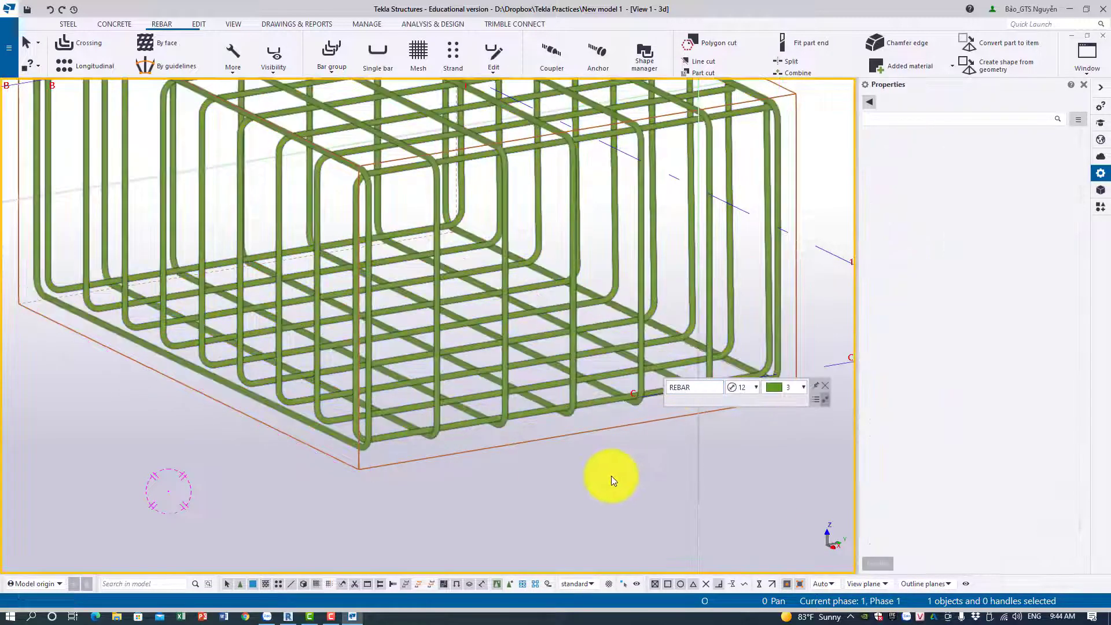
pyautogui.scroll(-3, 611, 475)
pyautogui.moveTo(480, 485); pyautogui.dragTo(582, 451, button='middle')
pyautogui.scroll(2, 519, 354)
pyautogui.scroll(2, 530, 296)
pyautogui.moveTo(510, 329); pyautogui.dragTo(452, 346, button='middle')
pyautogui.click(548, 309)
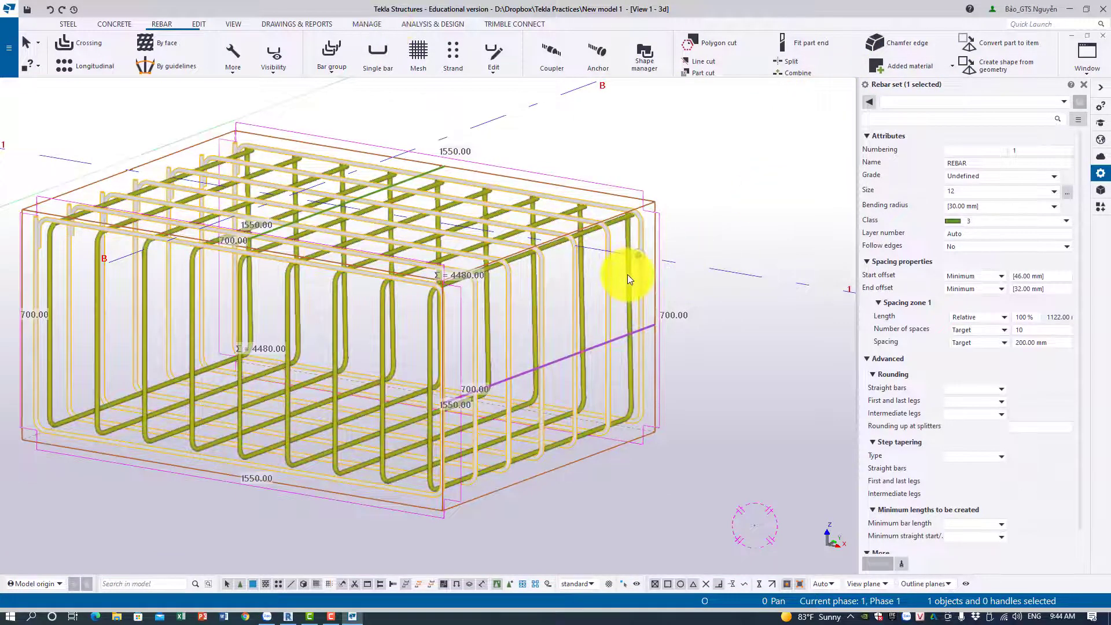
pyautogui.click(627, 276)
pyautogui.scroll(-1, 316, 142)
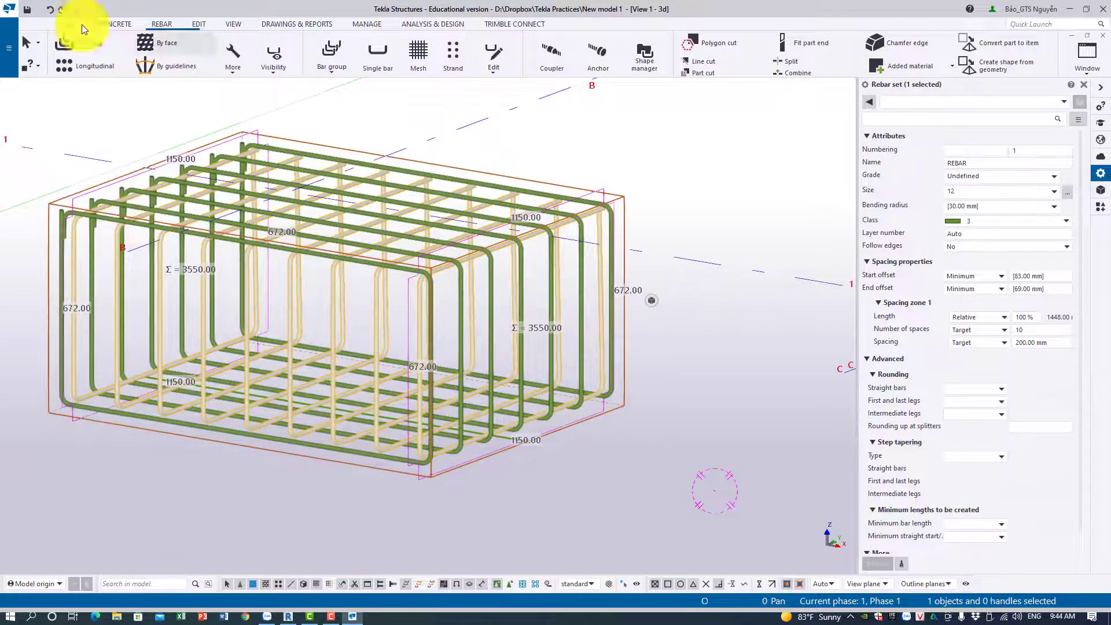
# Place a concrete column on the footing's top face at grid intersection B-1.
pyautogui.keyDown('ctrl'); pyautogui.moveTo(231, 376); pyautogui.dragTo(541, 474, button='middle'); pyautogui.keyUp('ctrl')
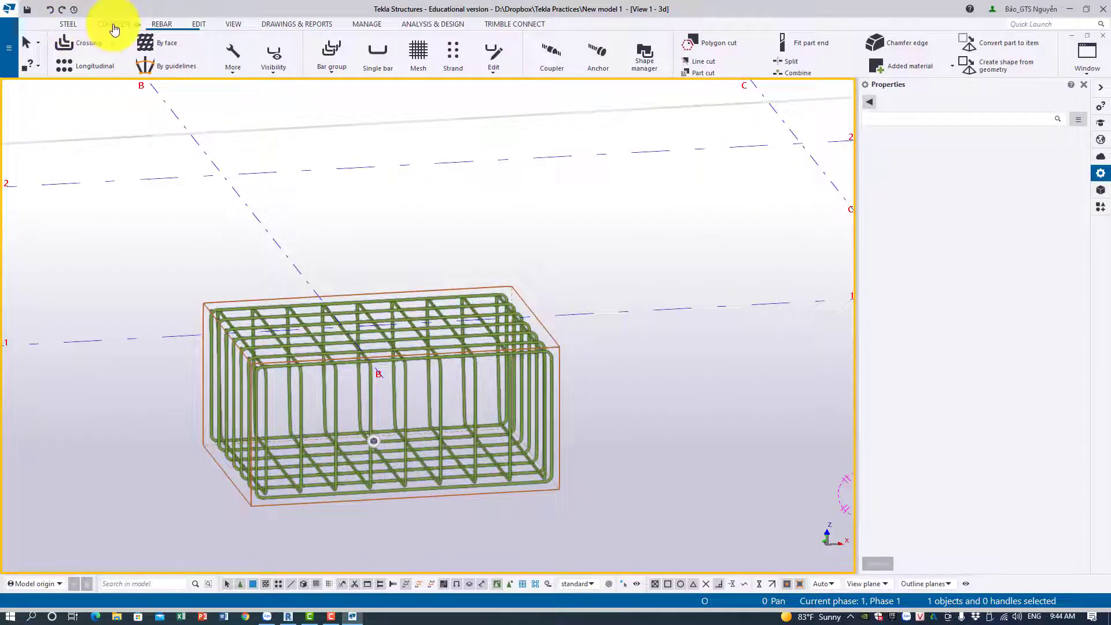
pyautogui.click(114, 24)
pyautogui.click(72, 52)
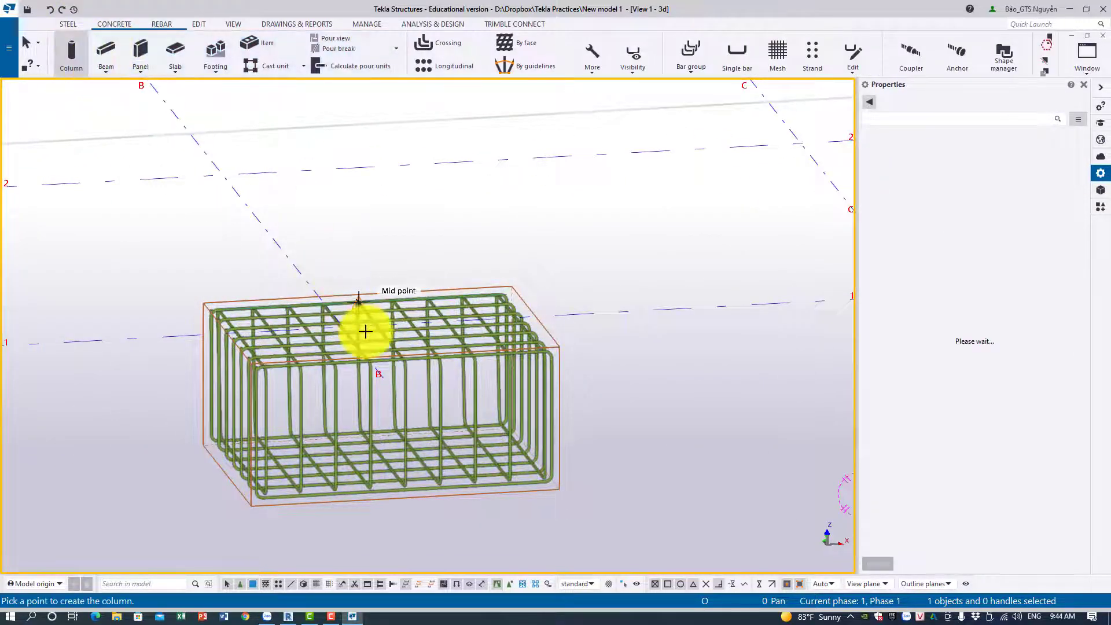
pyautogui.click(341, 327)
pyautogui.scroll(-4, 448, 352)
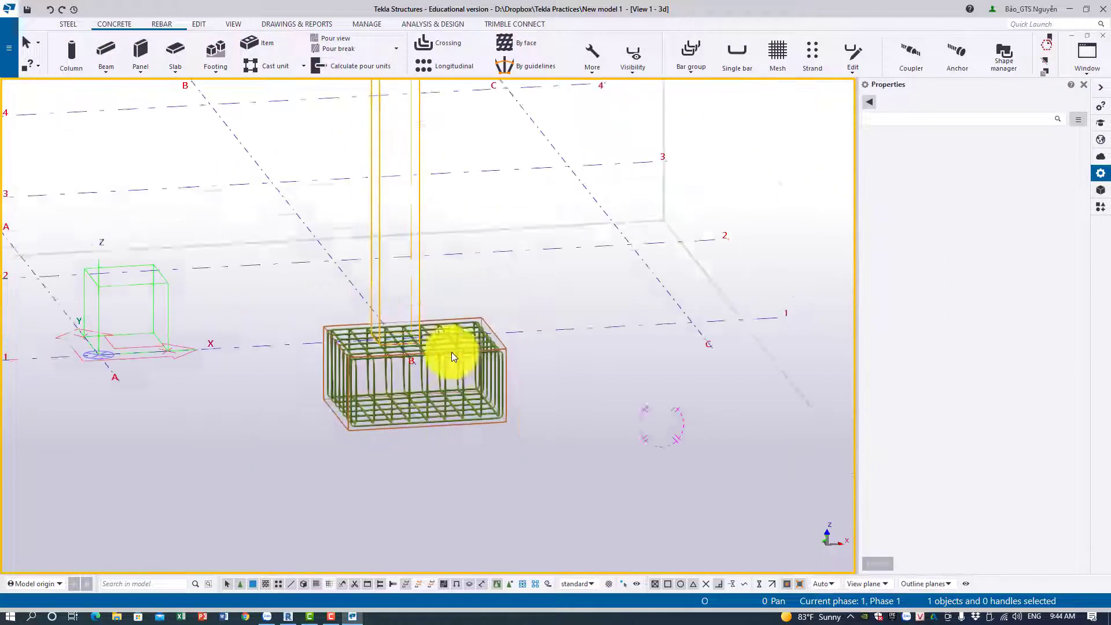
pyautogui.click(371, 317)
pyautogui.moveTo(444, 463); pyautogui.dragTo(391, 444, button='middle')
pyautogui.scroll(3, 506, 426)
pyautogui.click(579, 421)
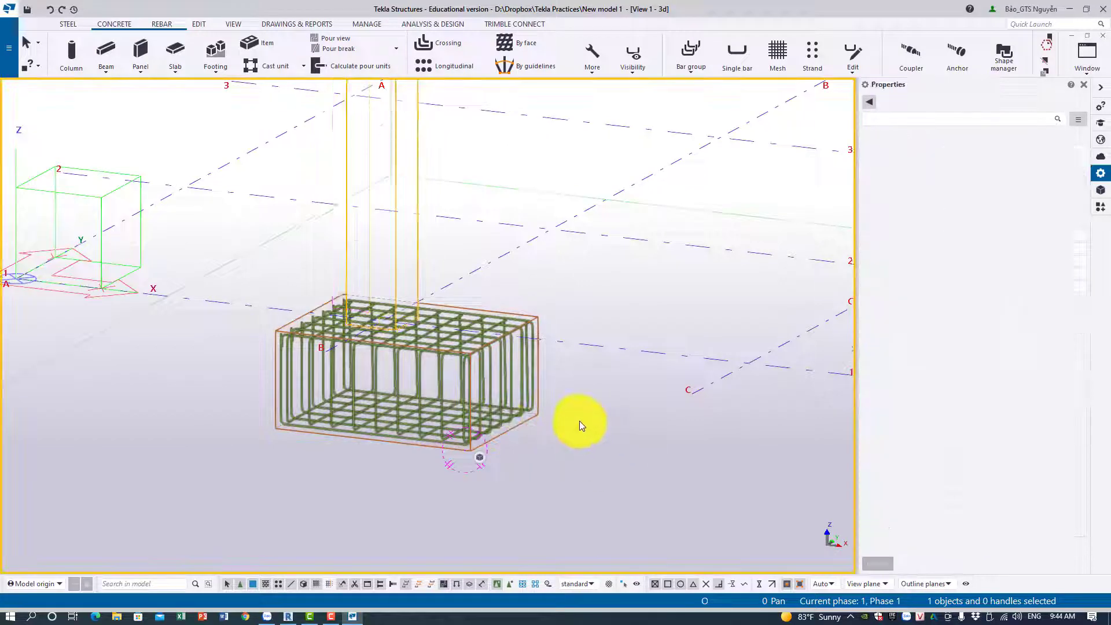
pyautogui.moveTo(578, 421); pyautogui.dragTo(589, 464, button='middle')
# Search the applications and components for "col" and apply Columns - automated reinforcement layout (57) to the concrete column.
pyautogui.click(422, 191)
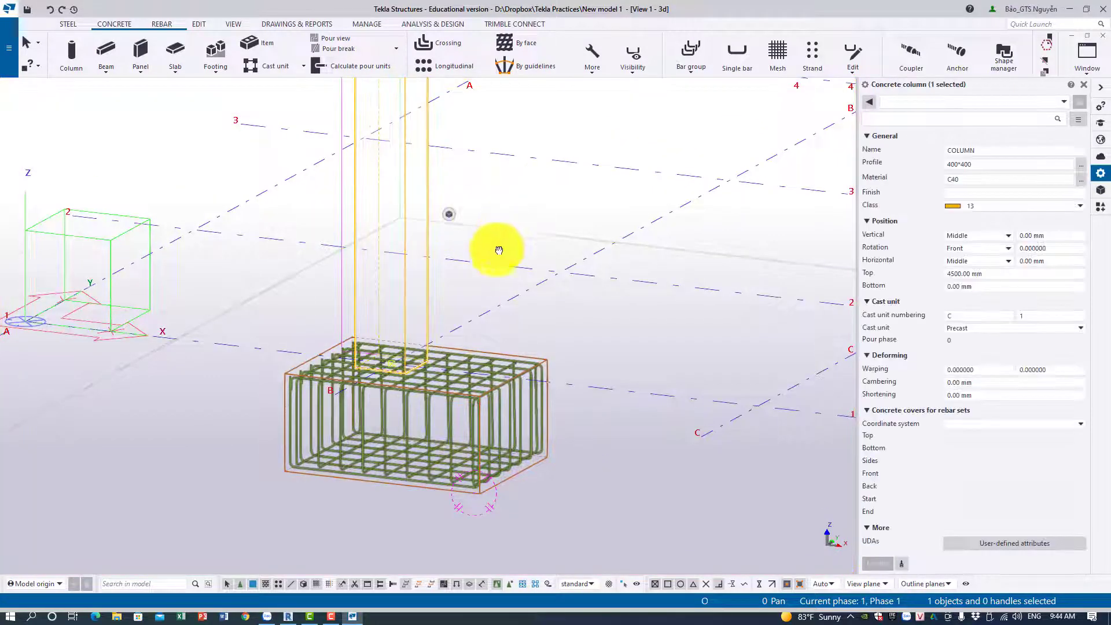
pyautogui.click(1100, 208)
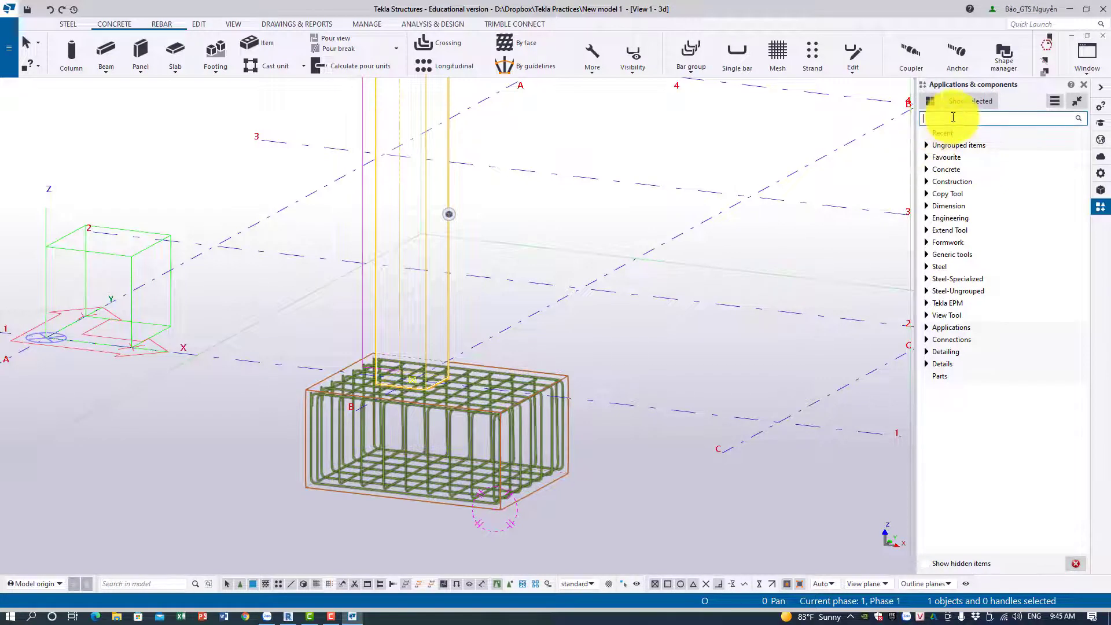
pyautogui.write('col')
pyautogui.scroll(-15, 999, 316)
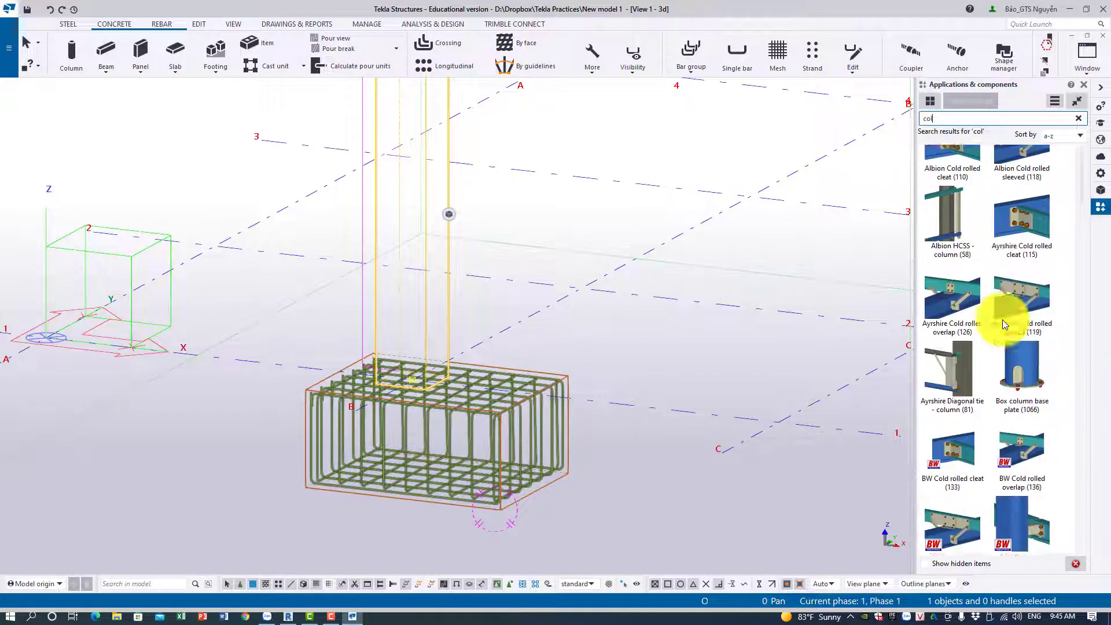
pyautogui.scroll(-10, 992, 352)
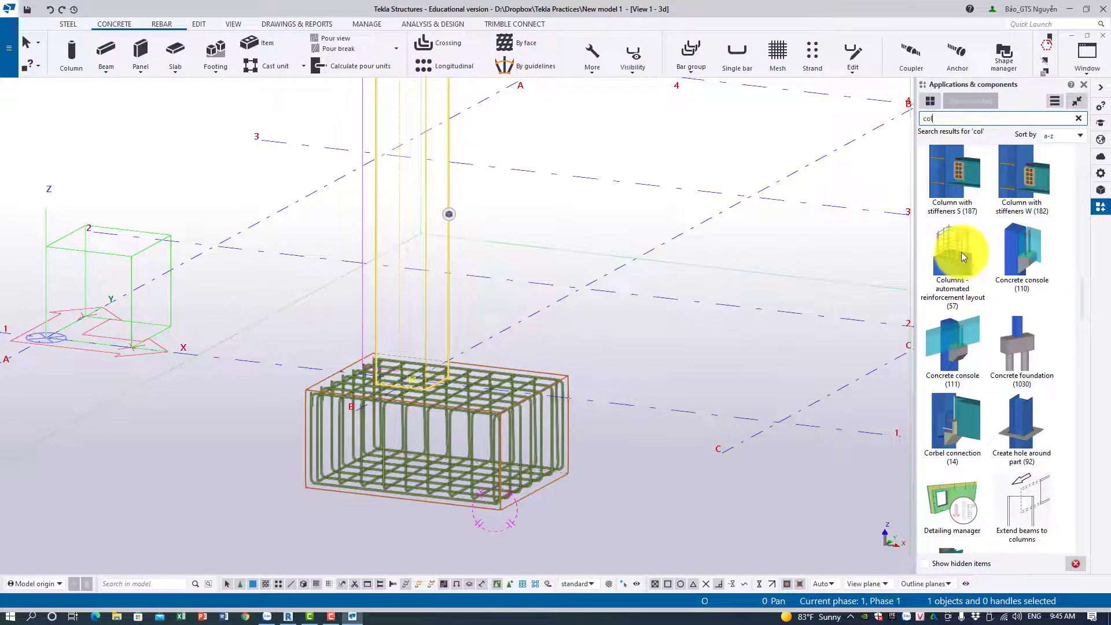
pyautogui.click(962, 257)
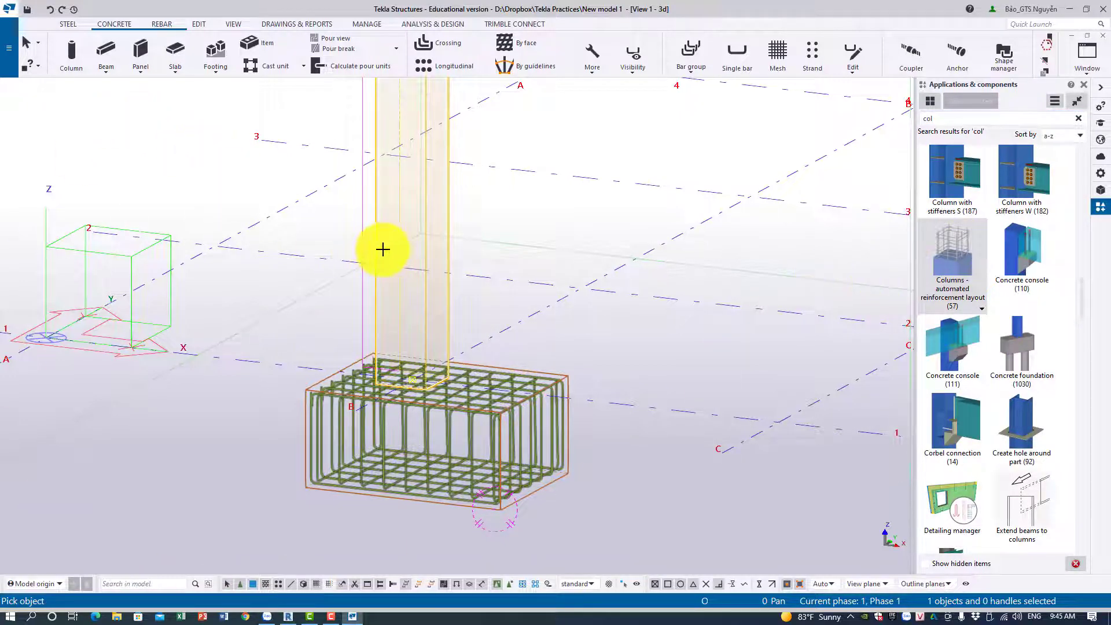
pyautogui.click(421, 243)
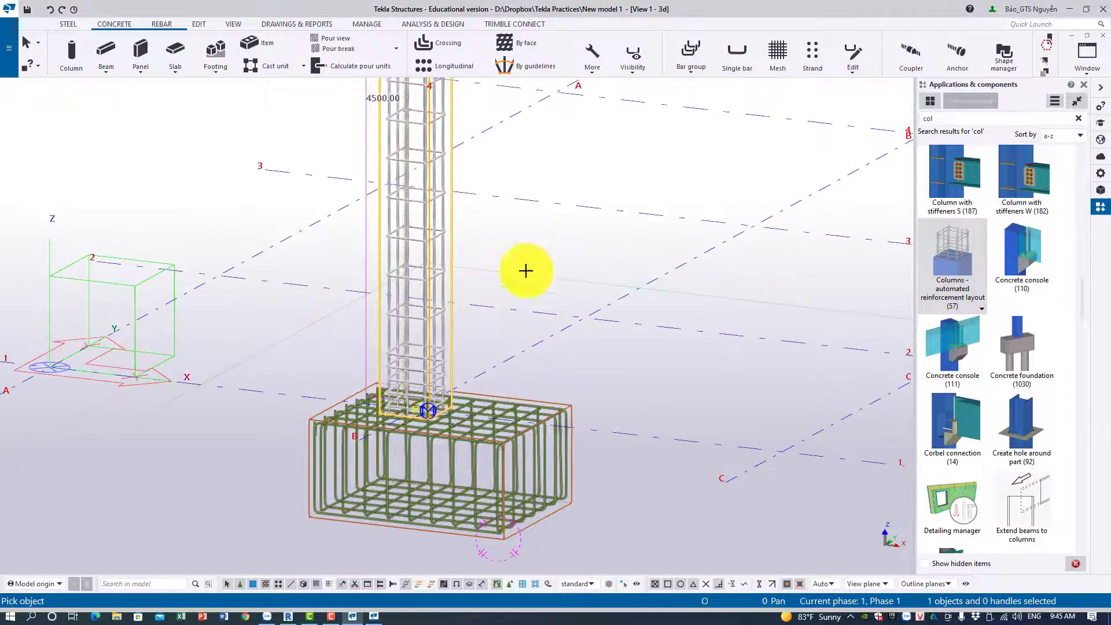
# Examine the strand and longitudinal rebar settings of the column's automated reinforcement layout component.
pyautogui.scroll(3, 409, 298)
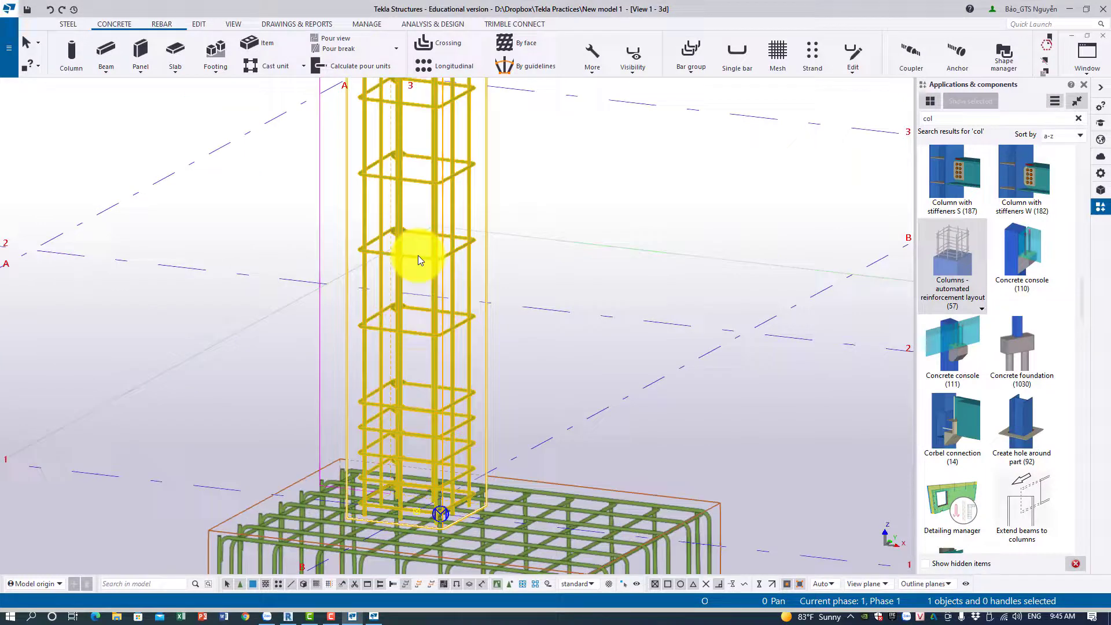
pyautogui.doubleClick(417, 256)
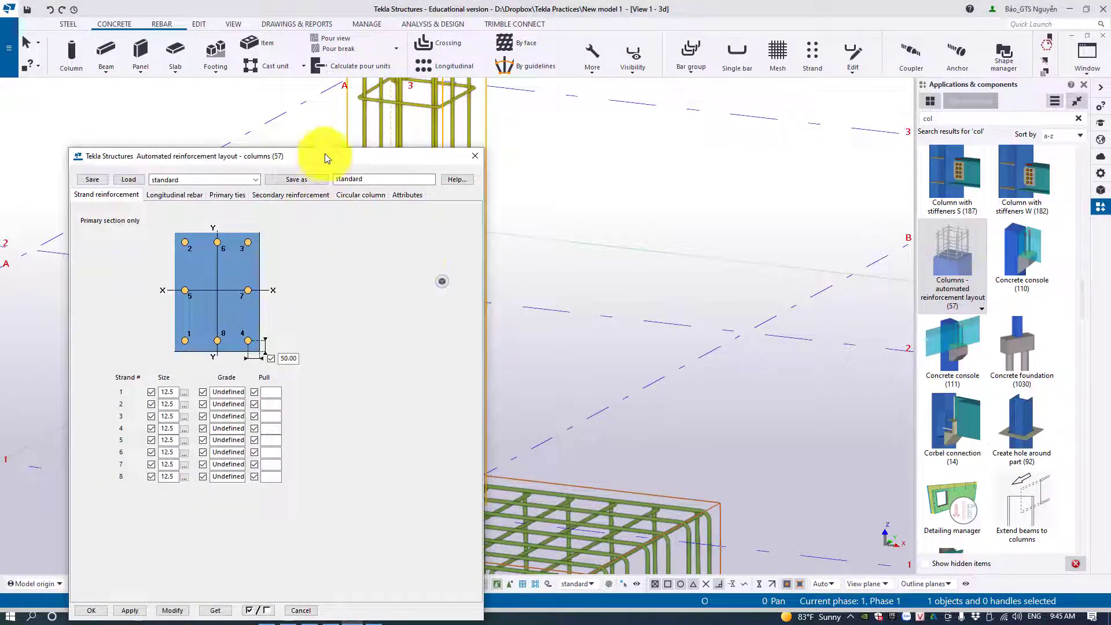
pyautogui.moveTo(325, 154); pyautogui.dragTo(855, 83)
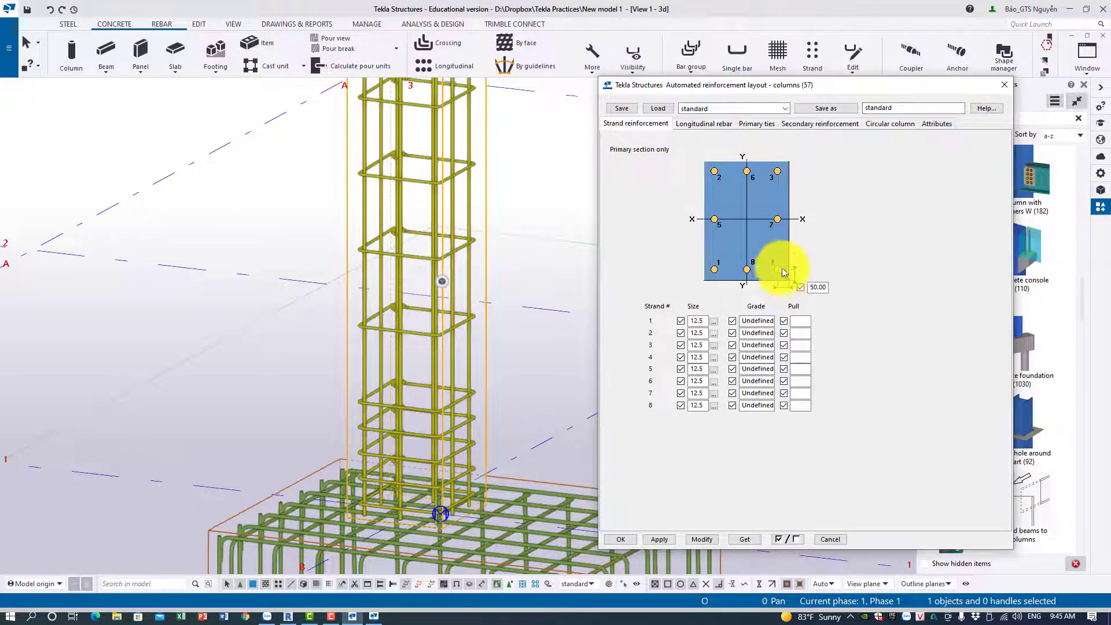
pyautogui.click(702, 125)
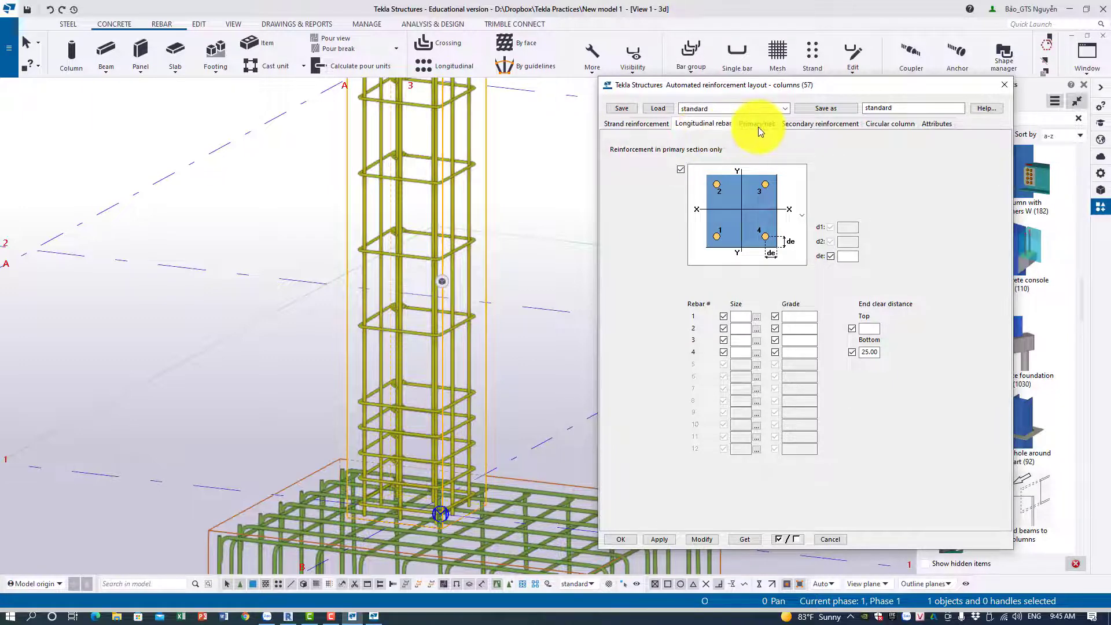
pyautogui.click(1004, 85)
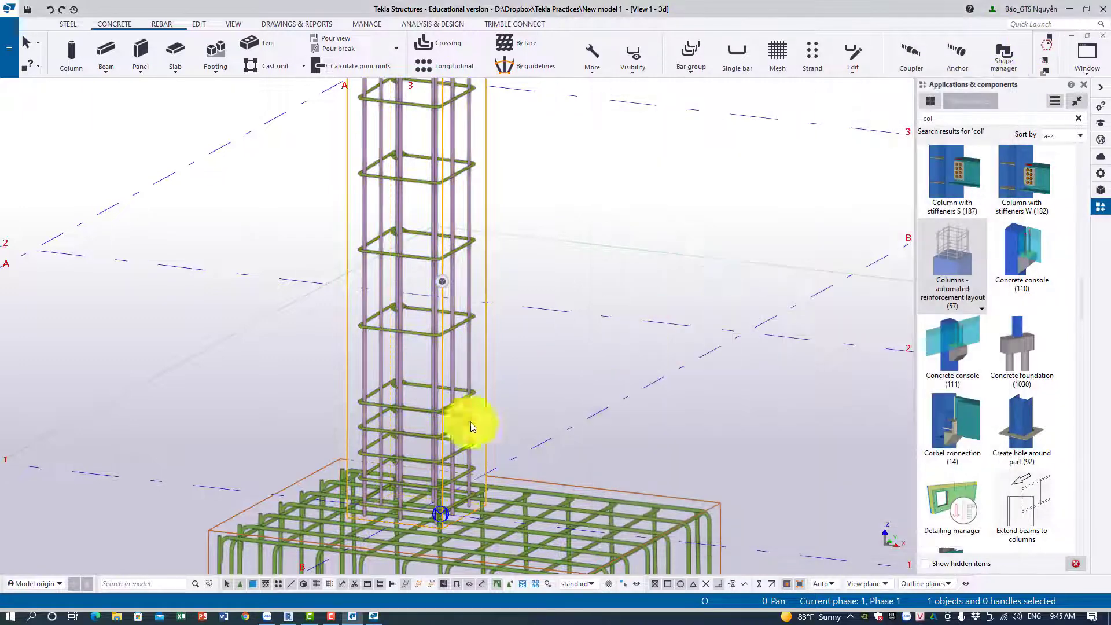
# Switch to Revit and examine the reinforced footing's stirrups and host in the 3D view for comparison.
pyautogui.click(295, 623)
pyautogui.scroll(-4, 654, 417)
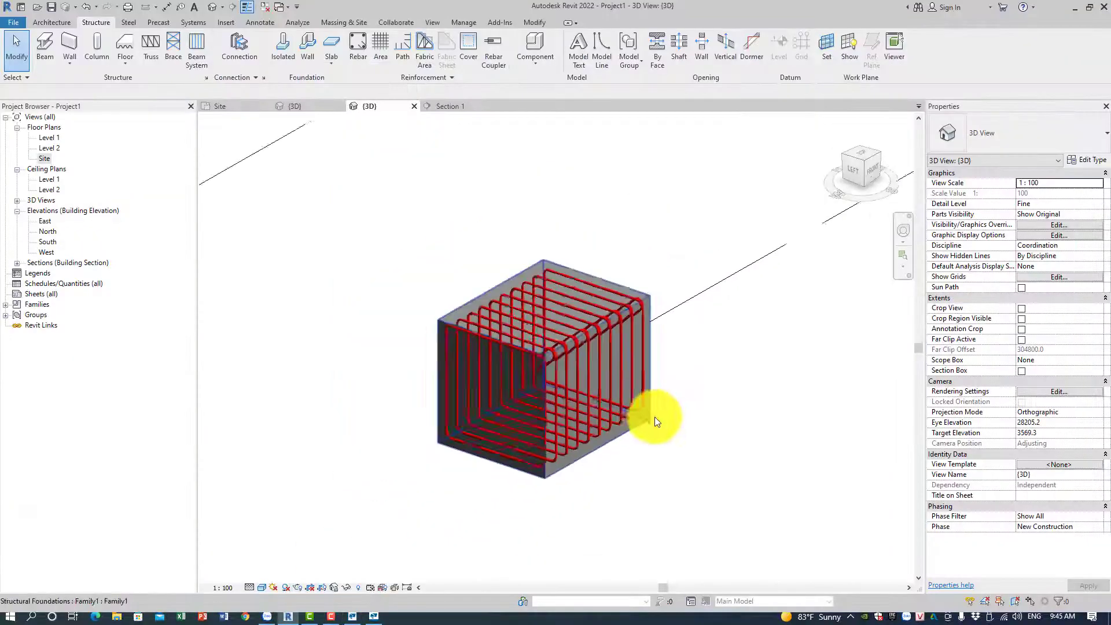
pyautogui.keyDown('shift'); pyautogui.moveTo(655, 511); pyautogui.dragTo(454, 342, button='middle'); pyautogui.keyUp('shift')
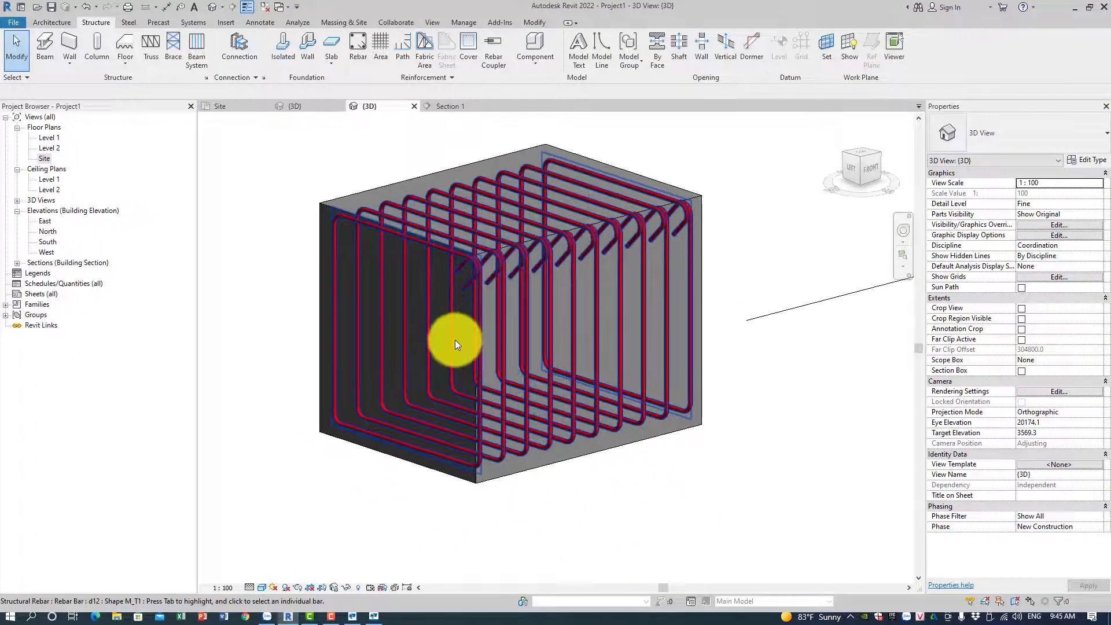
pyautogui.scroll(2, 498, 376)
pyautogui.click(492, 369)
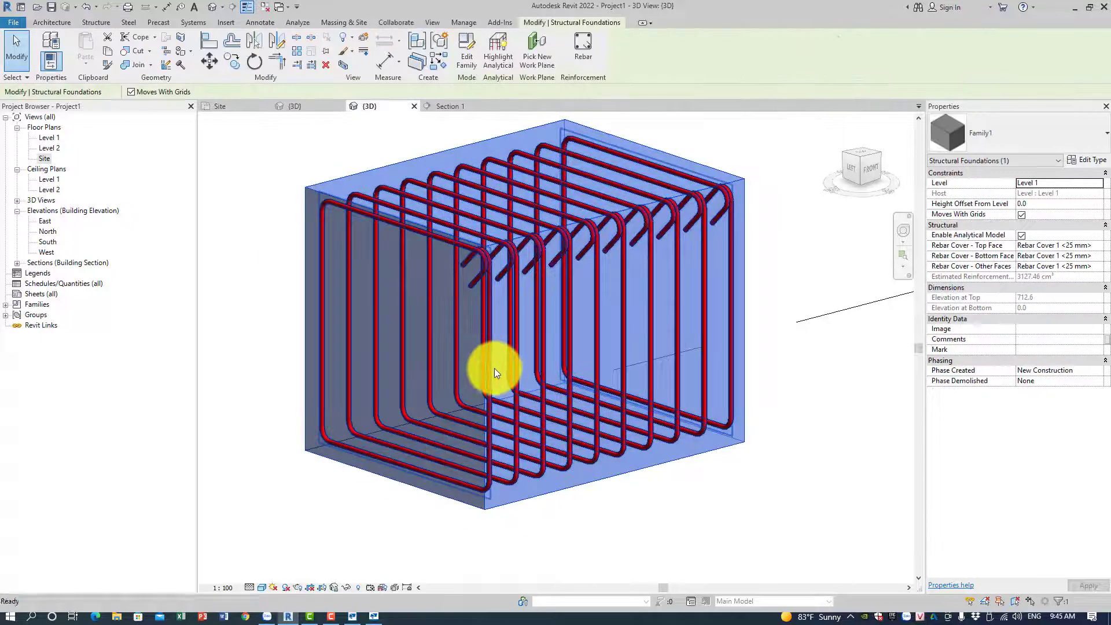
pyautogui.click(550, 527)
pyautogui.keyDown('shift'); pyautogui.moveTo(549, 527); pyautogui.dragTo(582, 412, button='middle'); pyautogui.keyUp('shift')
pyautogui.scroll(-3, 406, 405)
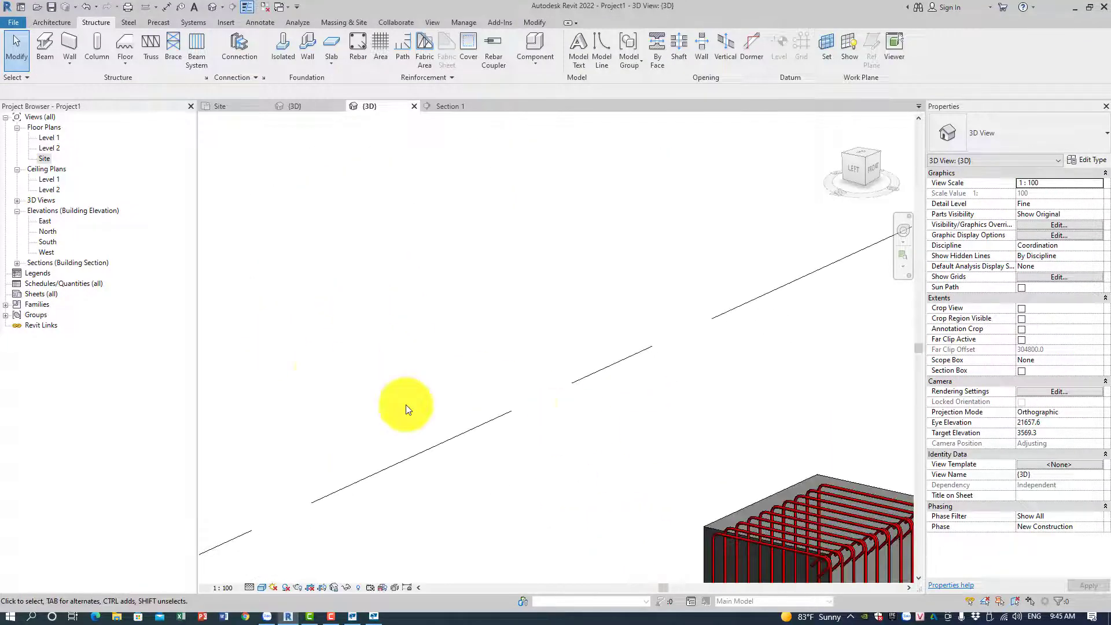
pyautogui.moveTo(731, 550); pyautogui.dragTo(412, 334, button='middle')
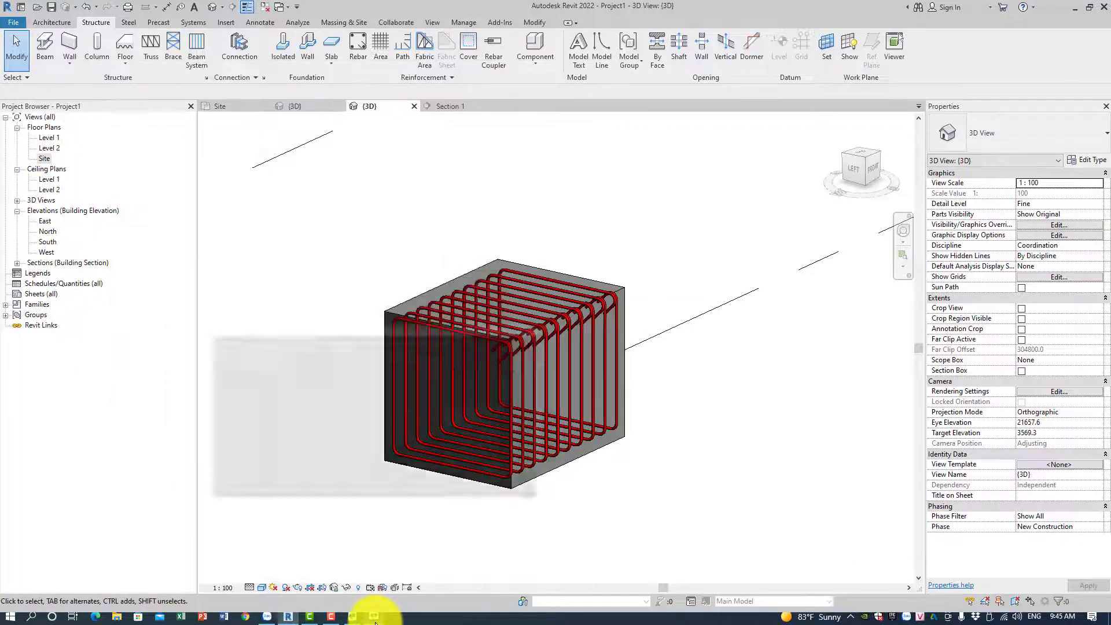
# Switch to Tekla Structures and create a rebar set by face on the footing's end face.
pyautogui.click(359, 620)
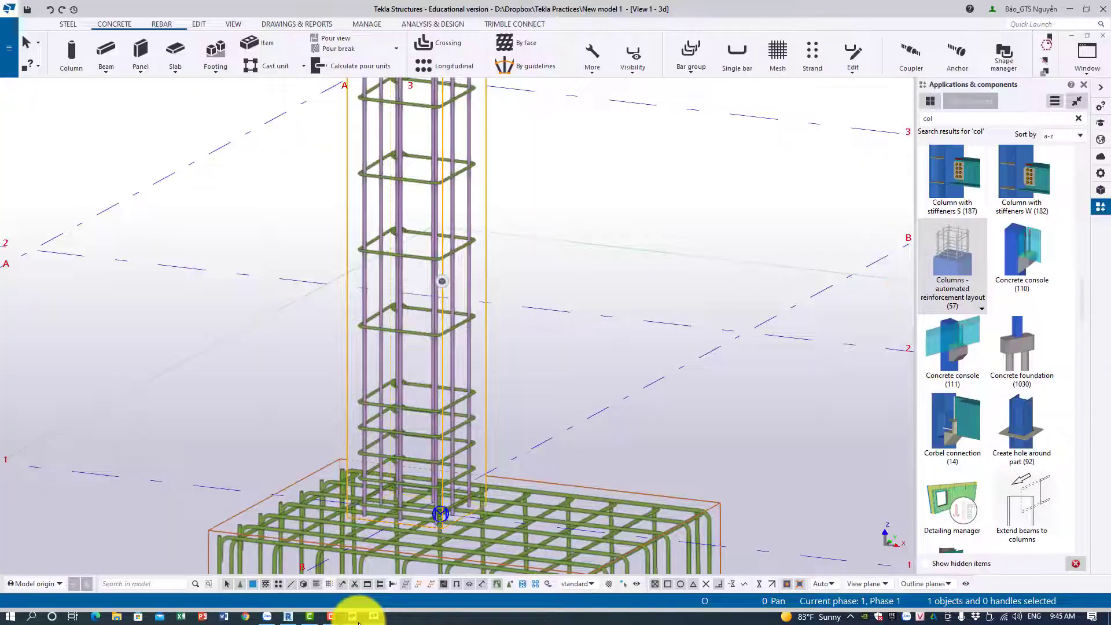
pyautogui.scroll(-3, 532, 306)
pyautogui.scroll(2, 545, 318)
pyautogui.scroll(-3, 544, 355)
pyautogui.moveTo(604, 408); pyautogui.dragTo(615, 291, button='middle')
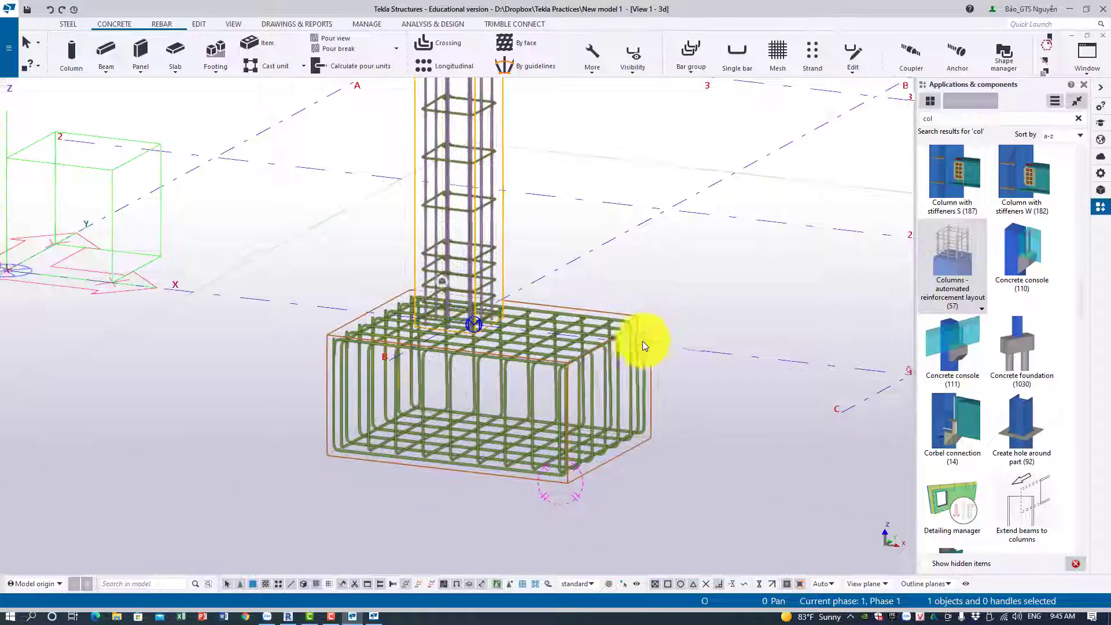
pyautogui.scroll(2, 620, 471)
pyautogui.click(644, 484)
pyautogui.moveTo(644, 484); pyautogui.dragTo(612, 491, button='middle')
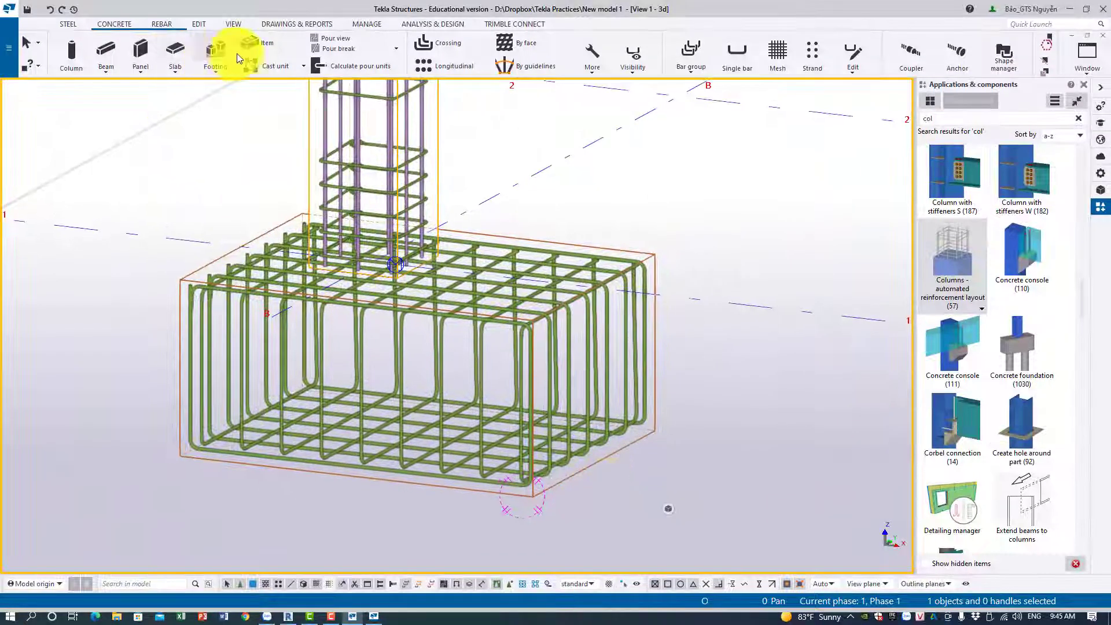
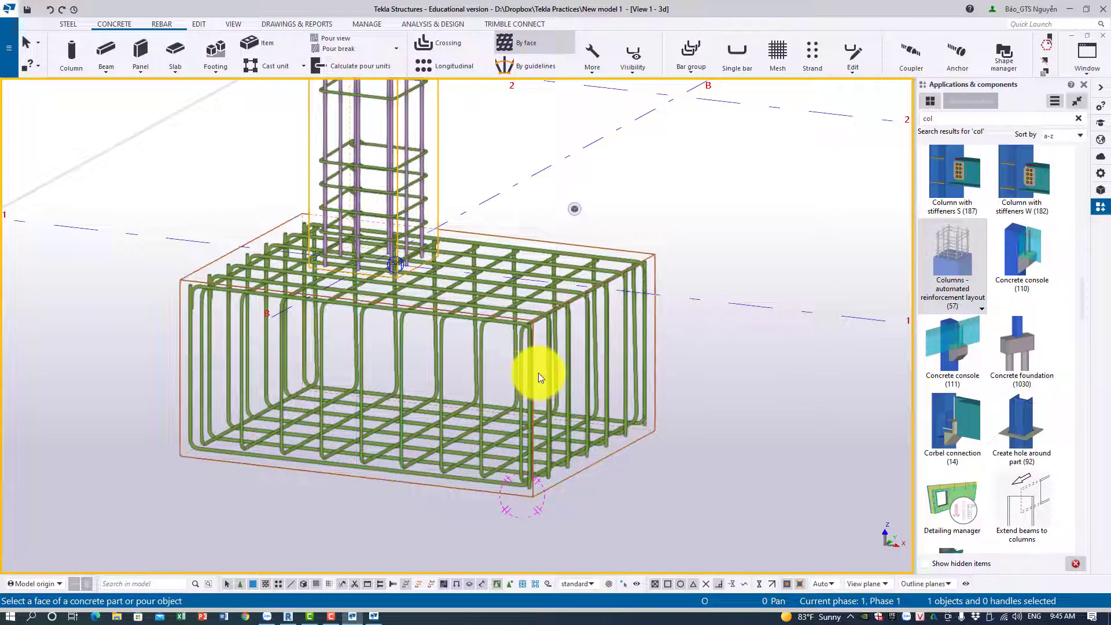
pyautogui.scroll(2, 619, 408)
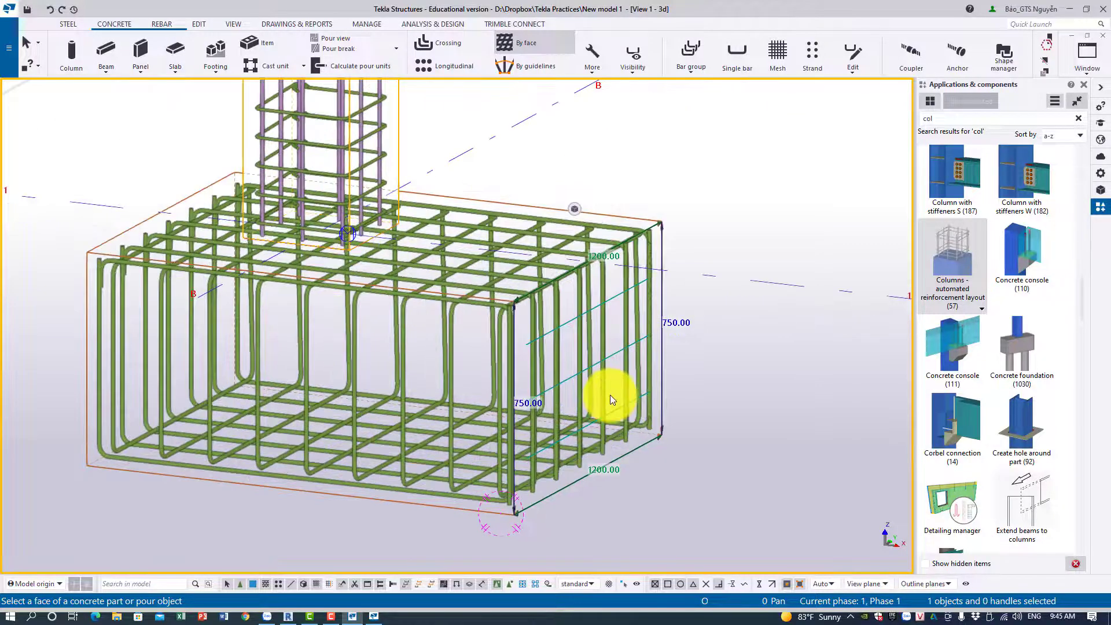
pyautogui.doubleClick(613, 384)
pyautogui.click(381, 354)
# Examine the horizontal end-face rebar set and its position relative to the footing's stirrups.
pyautogui.scroll(2, 616, 371)
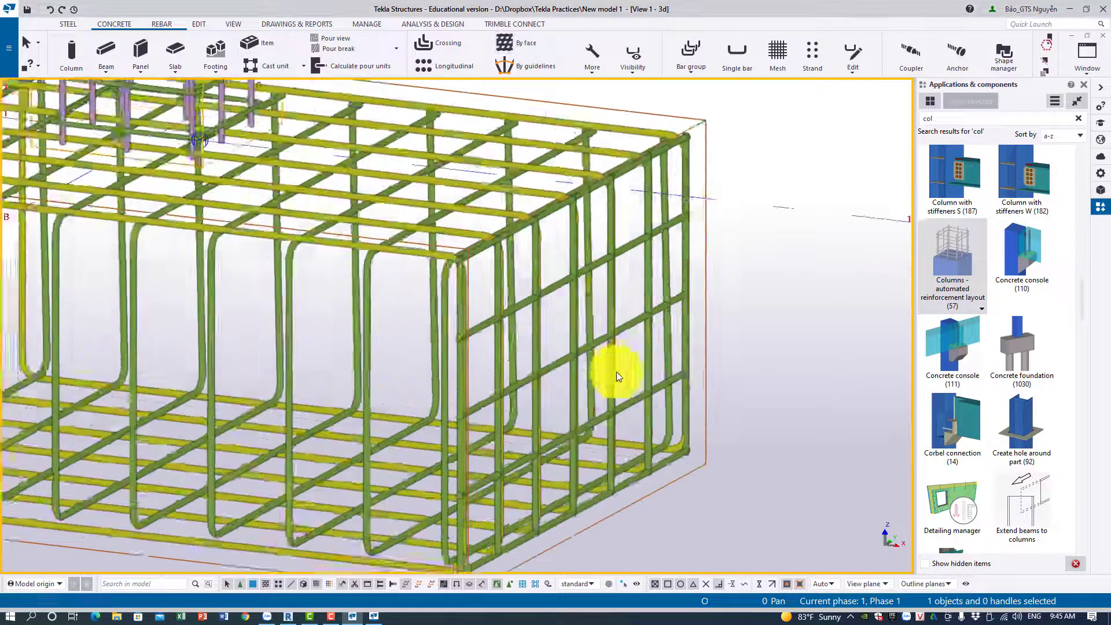
pyautogui.scroll(2, 616, 372)
pyautogui.click(568, 346)
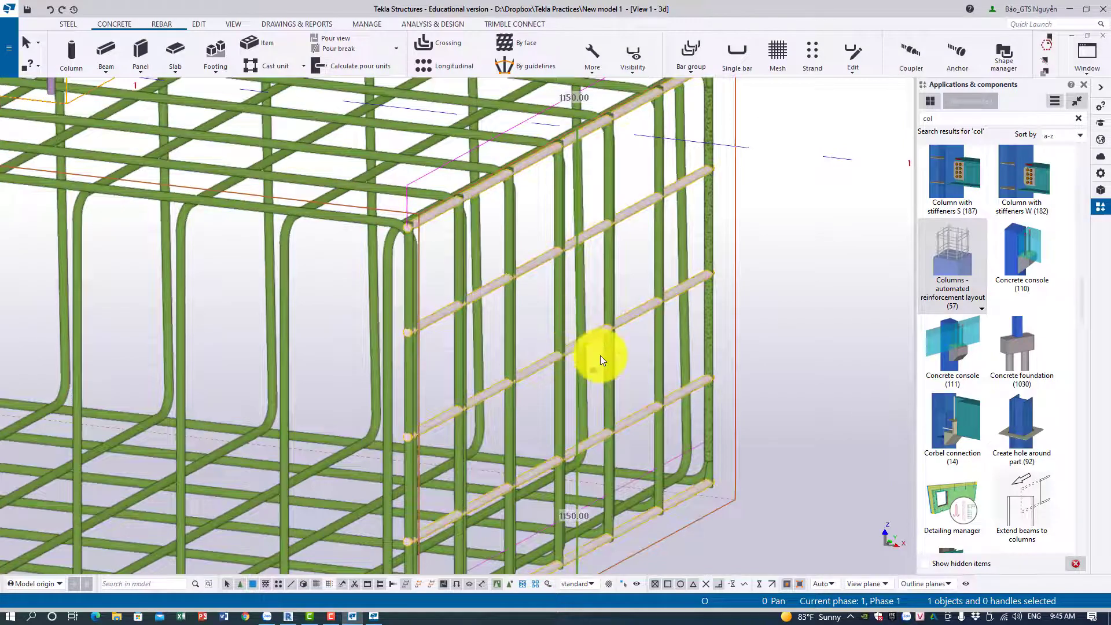
pyautogui.click(598, 372)
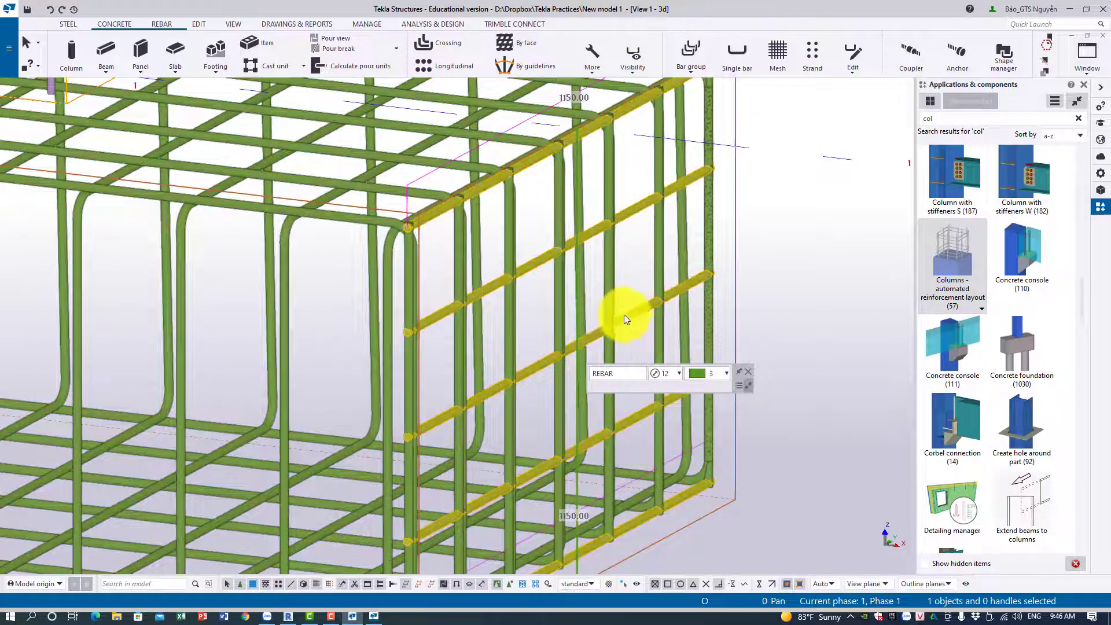
pyautogui.click(612, 291)
pyautogui.click(811, 347)
pyautogui.scroll(-2, 811, 348)
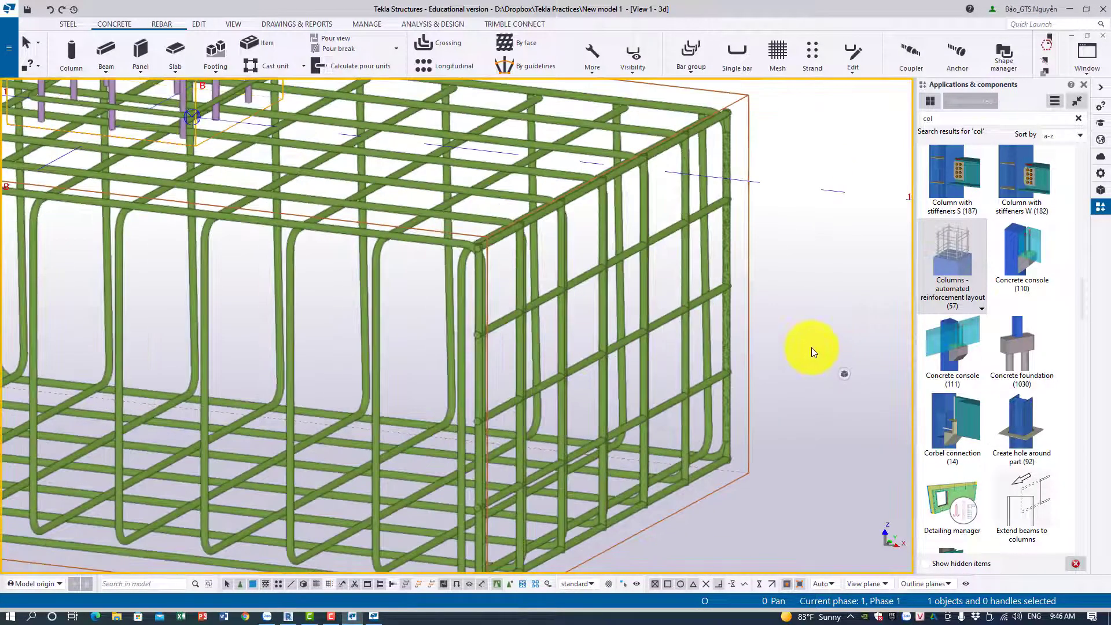
# Set the layer number of the horizontal rebar set on the footing's end face to 1.
pyautogui.click(710, 293)
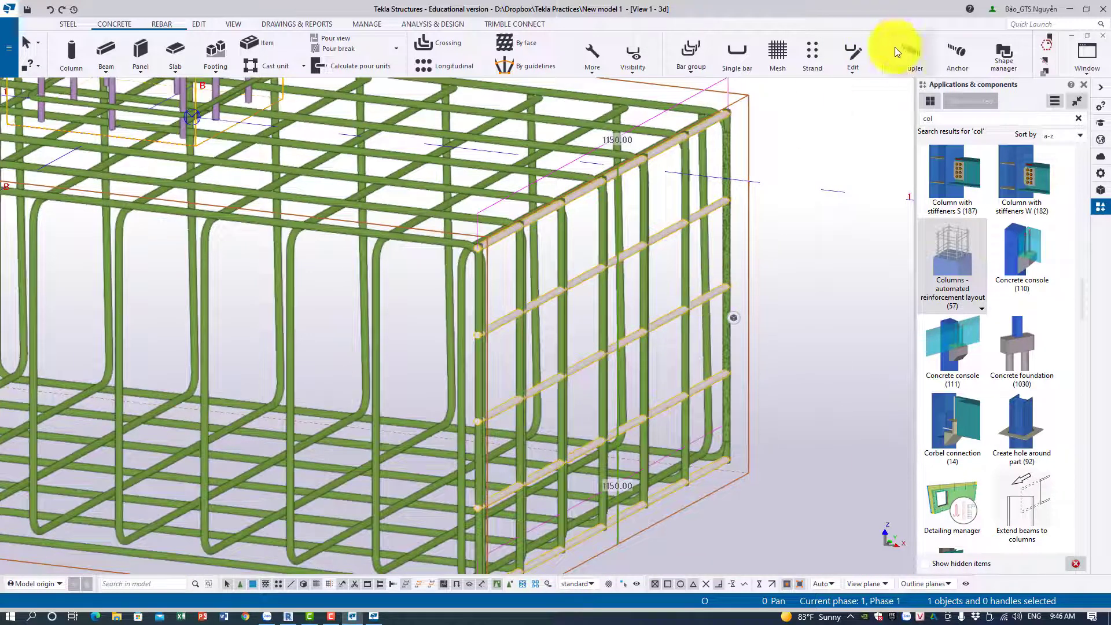
pyautogui.click(841, 68)
pyautogui.click(847, 69)
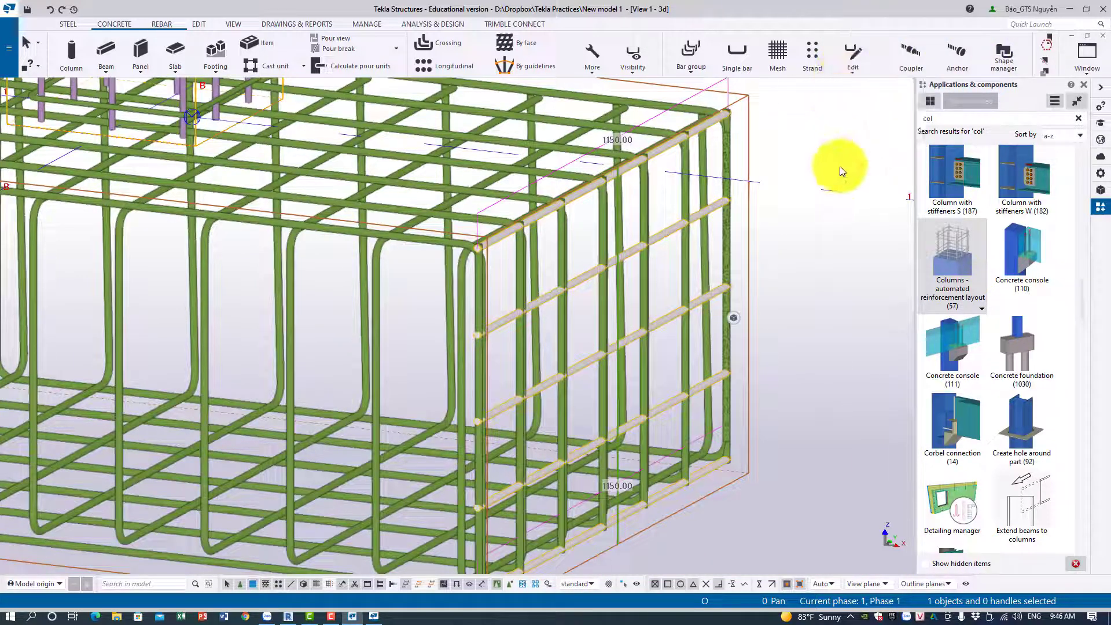
pyautogui.click(1099, 189)
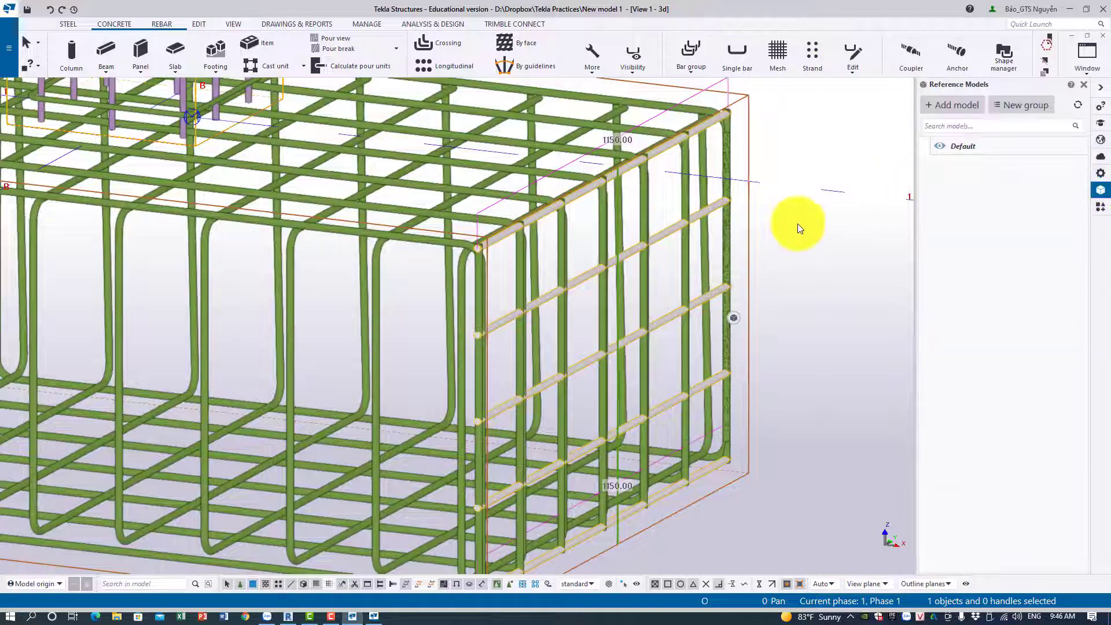
pyautogui.scroll(-1, 795, 225)
pyautogui.click(725, 283)
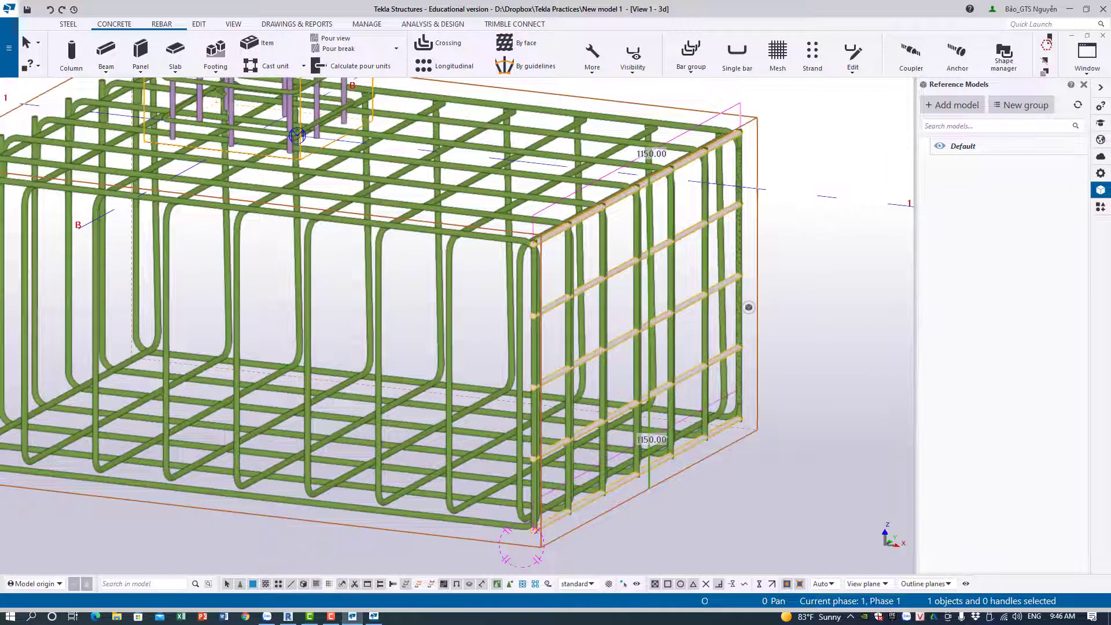
pyautogui.click(1101, 173)
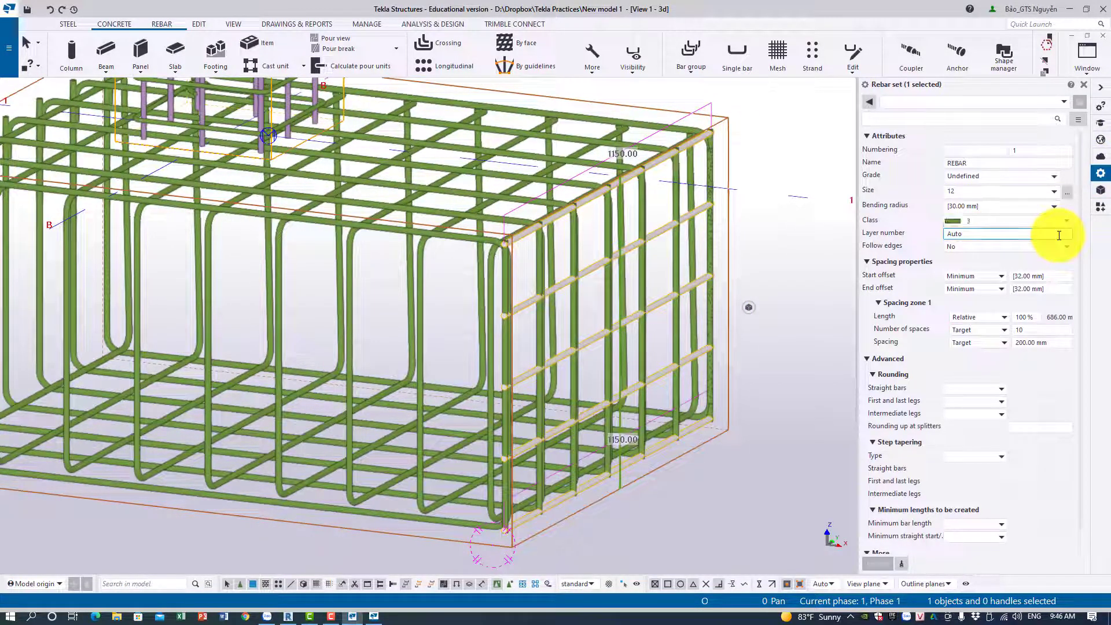
pyautogui.write('1')
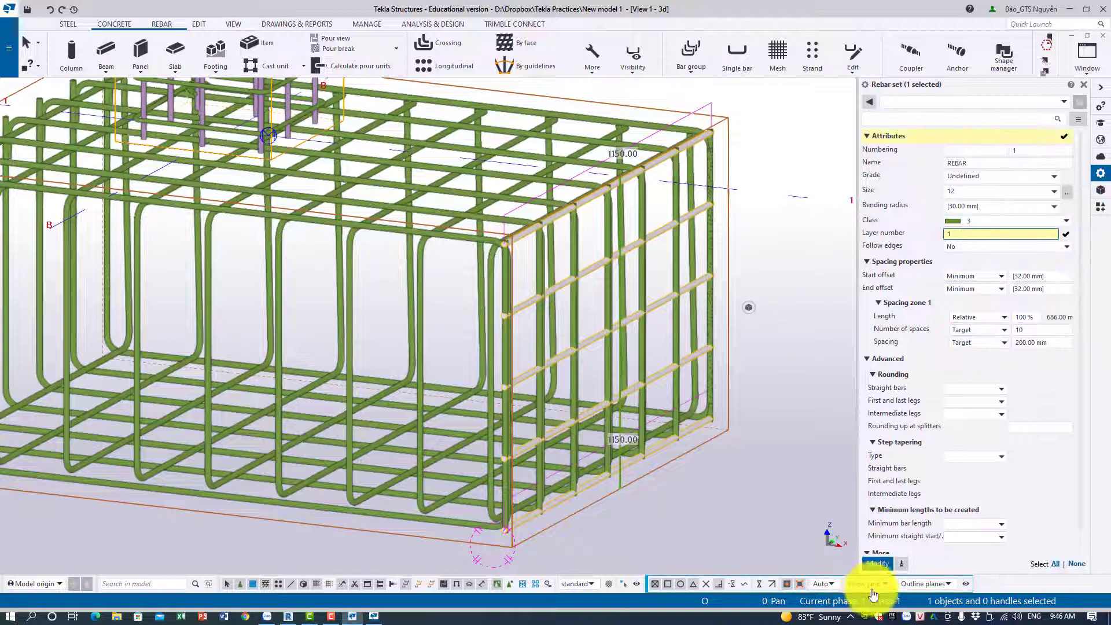
pyautogui.click(885, 568)
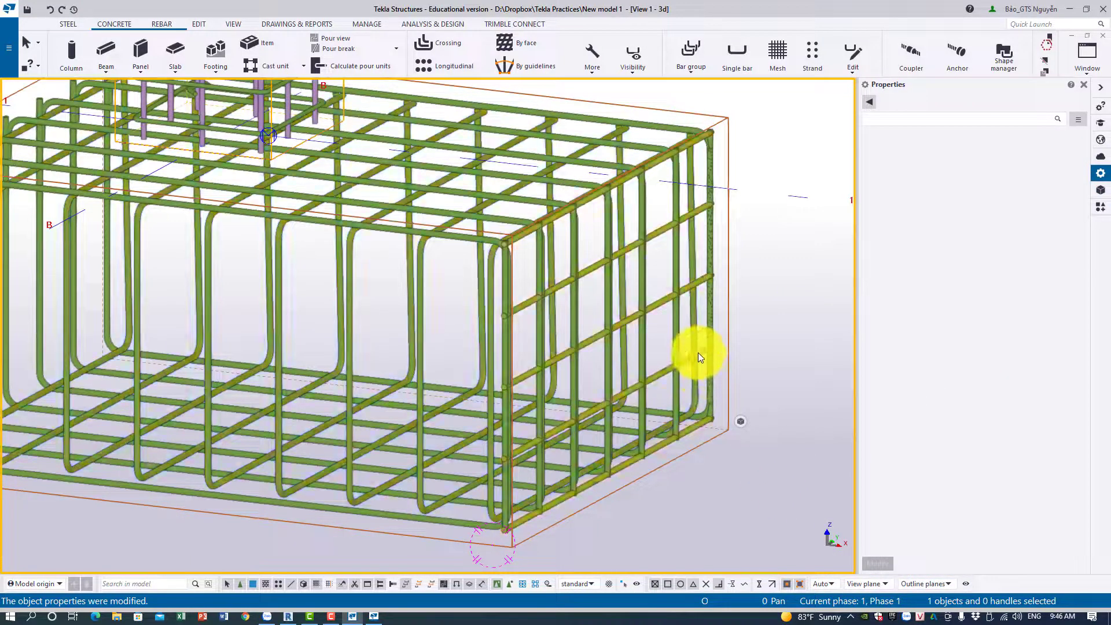
# Change the class of the horizontal end-face rebar set to 2 so its bars are coloured red.
pyautogui.click(1059, 223)
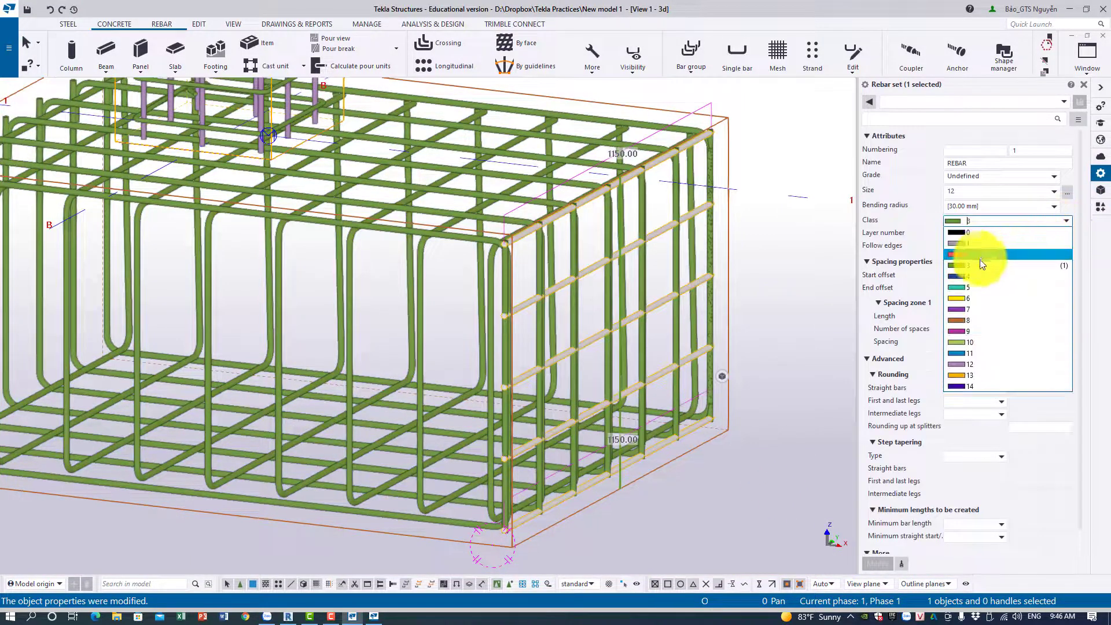
pyautogui.click(980, 272)
pyautogui.click(1066, 220)
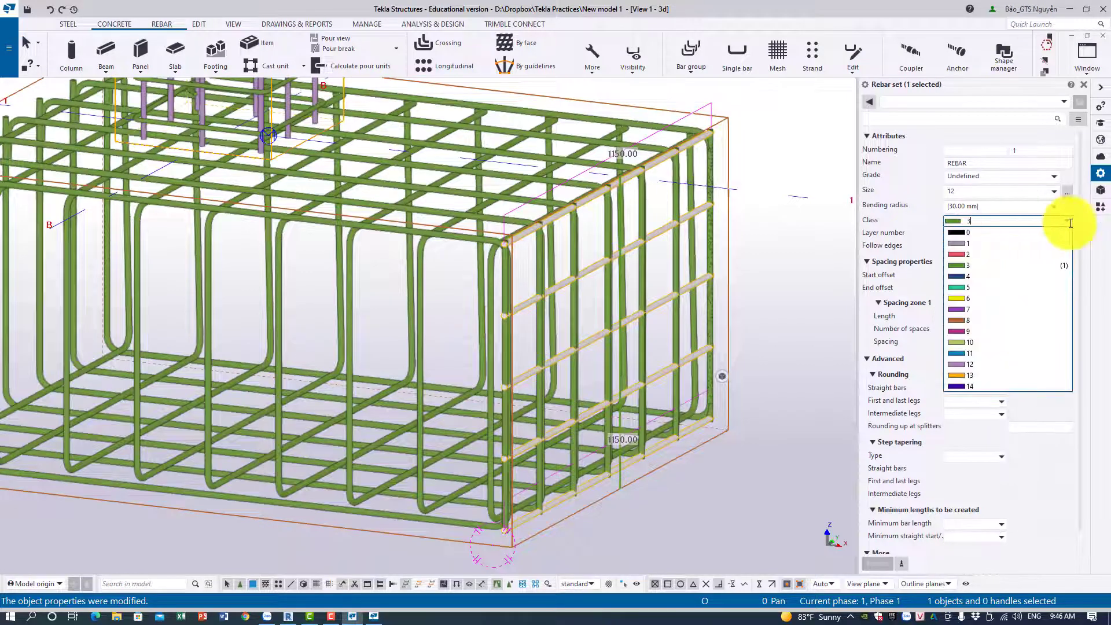
pyautogui.click(960, 267)
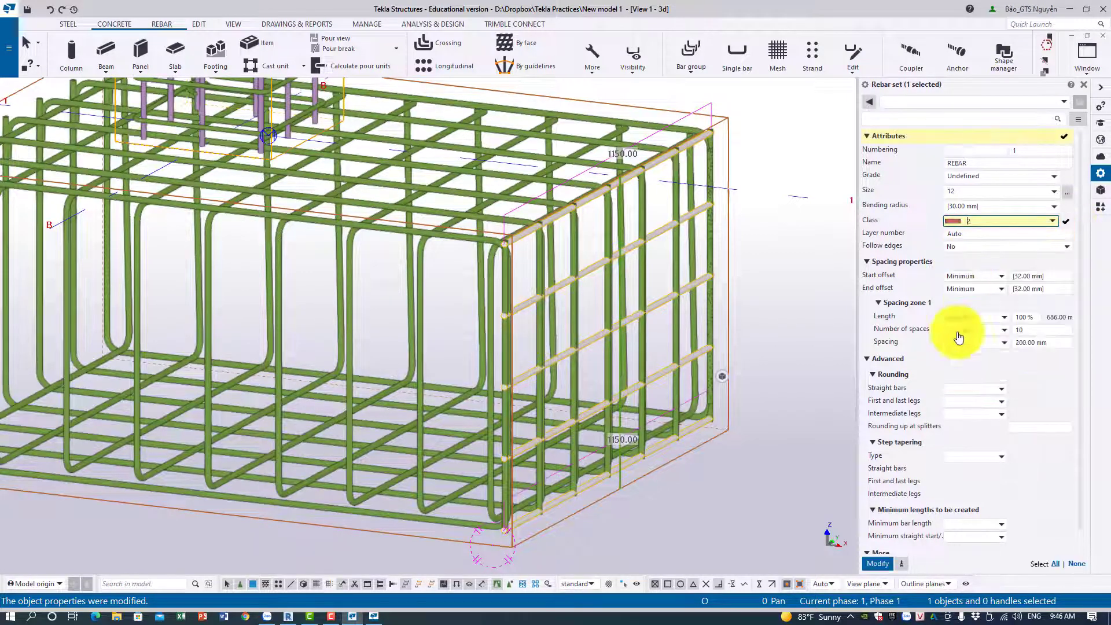
pyautogui.click(794, 409)
pyautogui.moveTo(763, 445); pyautogui.dragTo(768, 427, button='middle')
pyautogui.scroll(-1, 768, 427)
pyautogui.scroll(2, 689, 362)
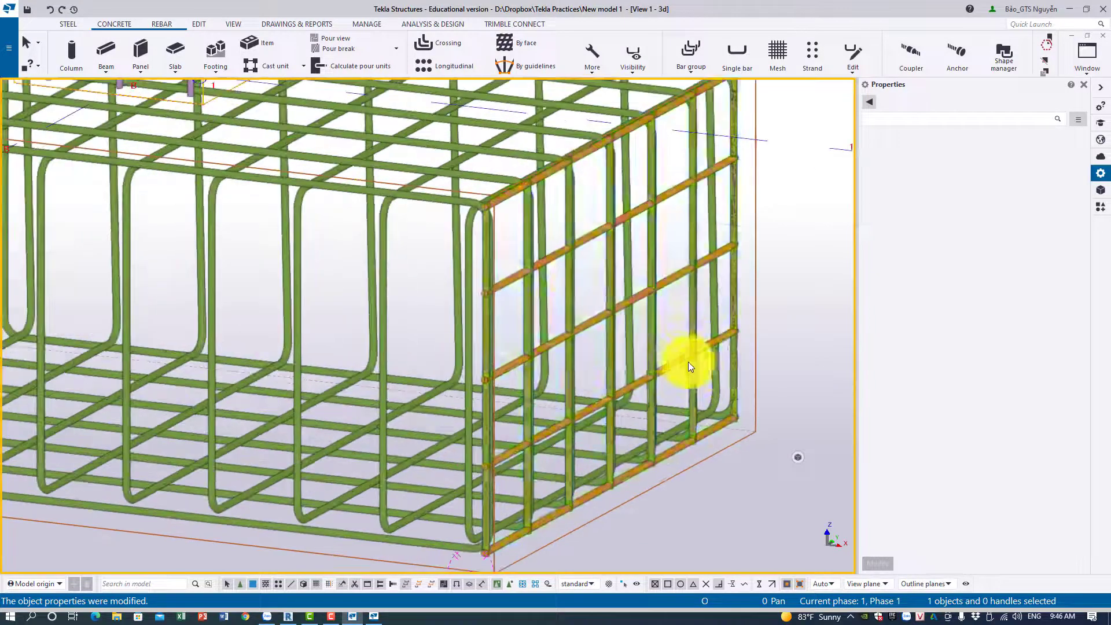
pyautogui.click(695, 367)
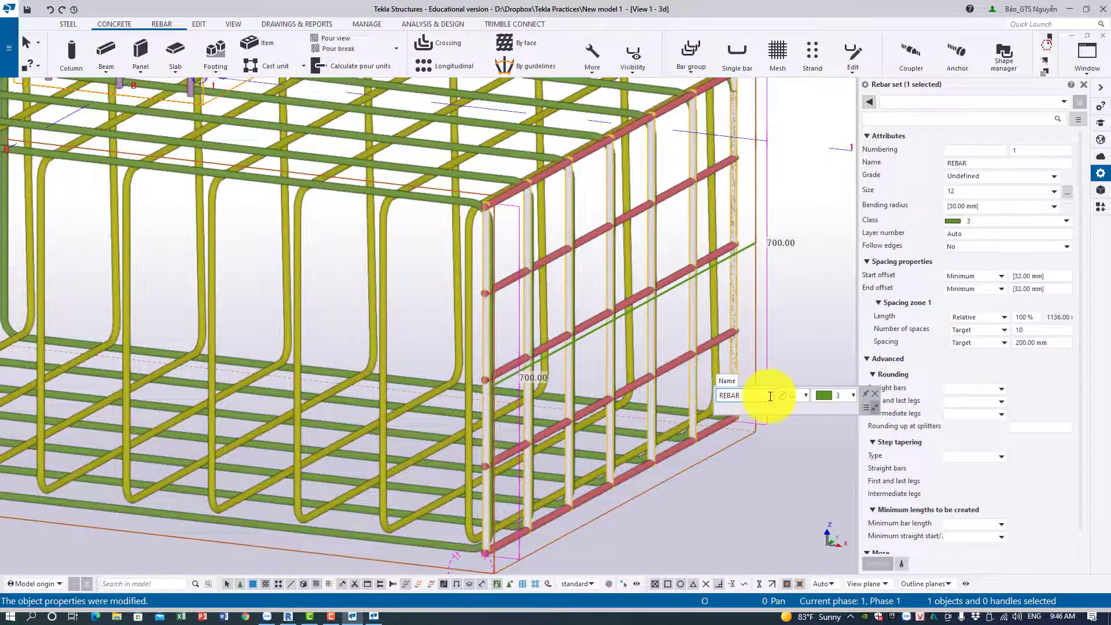
pyautogui.click(867, 407)
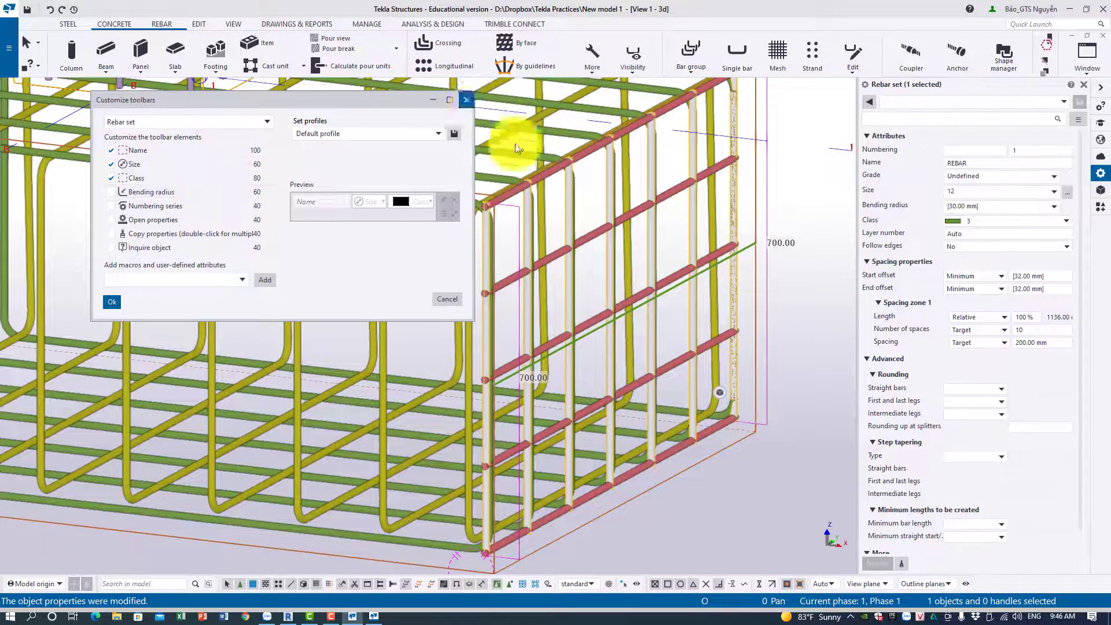
pyautogui.press('Escape')
pyautogui.click(773, 303)
# Examine the footing's vertical end-face bars and its U-shaped side bars from several angles, comparing how the rebar sets are layered.
pyautogui.click(735, 276)
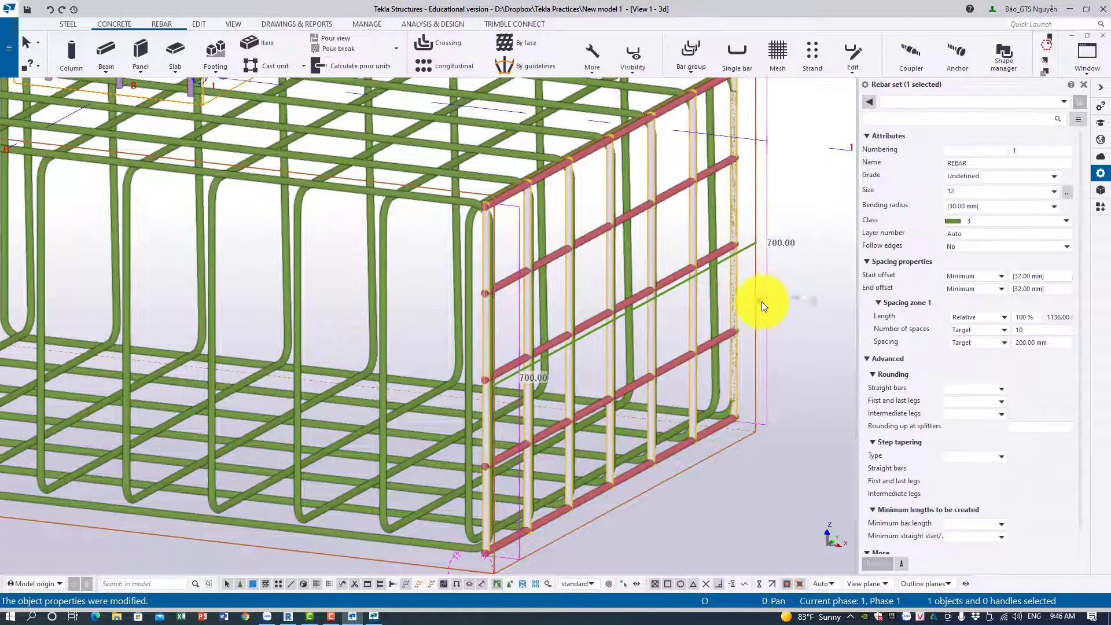
pyautogui.keyDown('ctrl'); pyautogui.moveTo(575, 417); pyautogui.dragTo(630, 460, button='middle'); pyautogui.keyUp('ctrl')
pyautogui.click(583, 472)
pyautogui.scroll(-3, 422, 370)
pyautogui.moveTo(431, 353); pyautogui.dragTo(483, 418, button='middle')
pyautogui.scroll(4, 538, 471)
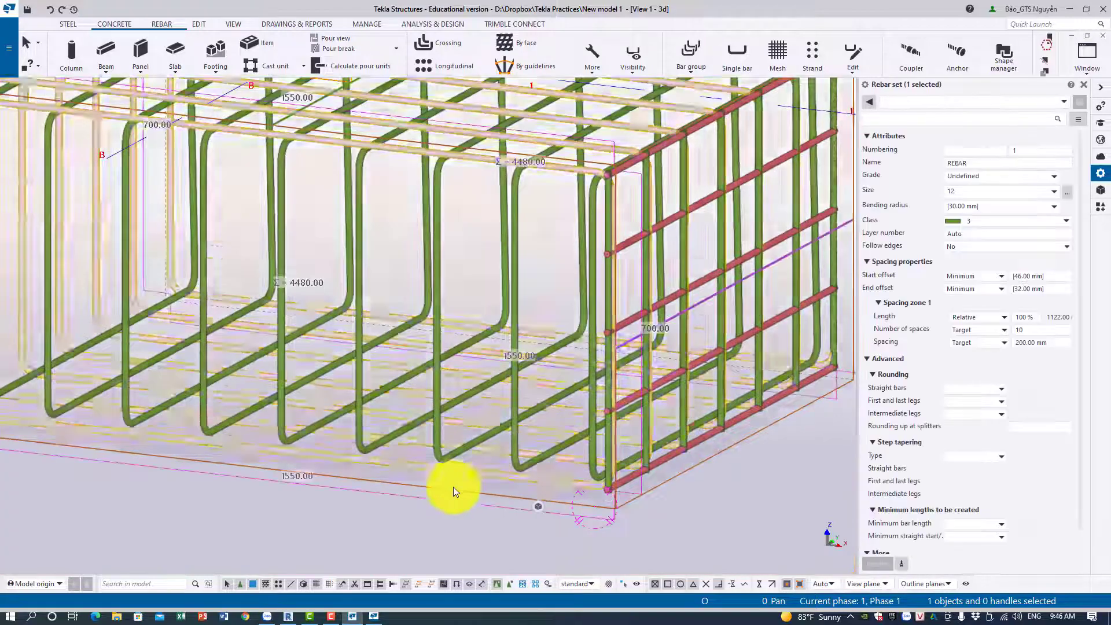
pyautogui.scroll(-5, 380, 504)
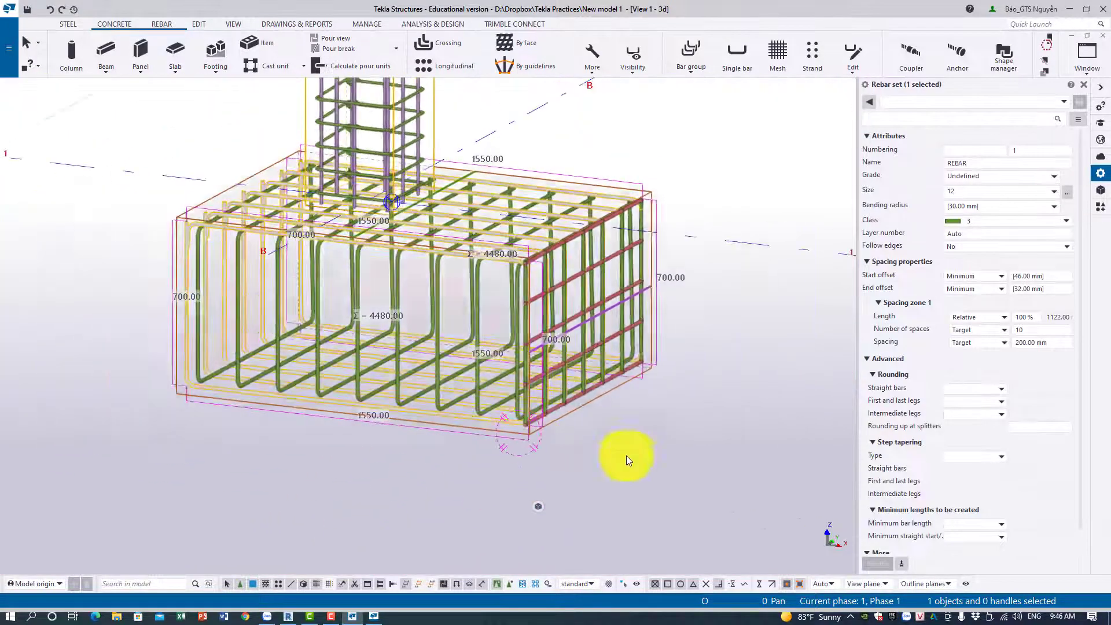
pyautogui.scroll(3, 685, 462)
pyautogui.scroll(-4, 665, 359)
pyautogui.moveTo(660, 370); pyautogui.dragTo(678, 453, button='middle')
pyautogui.moveTo(533, 453); pyautogui.dragTo(613, 440, button='middle')
pyautogui.moveTo(613, 439); pyautogui.dragTo(18, 424, button='middle')
pyautogui.scroll(3, 691, 345)
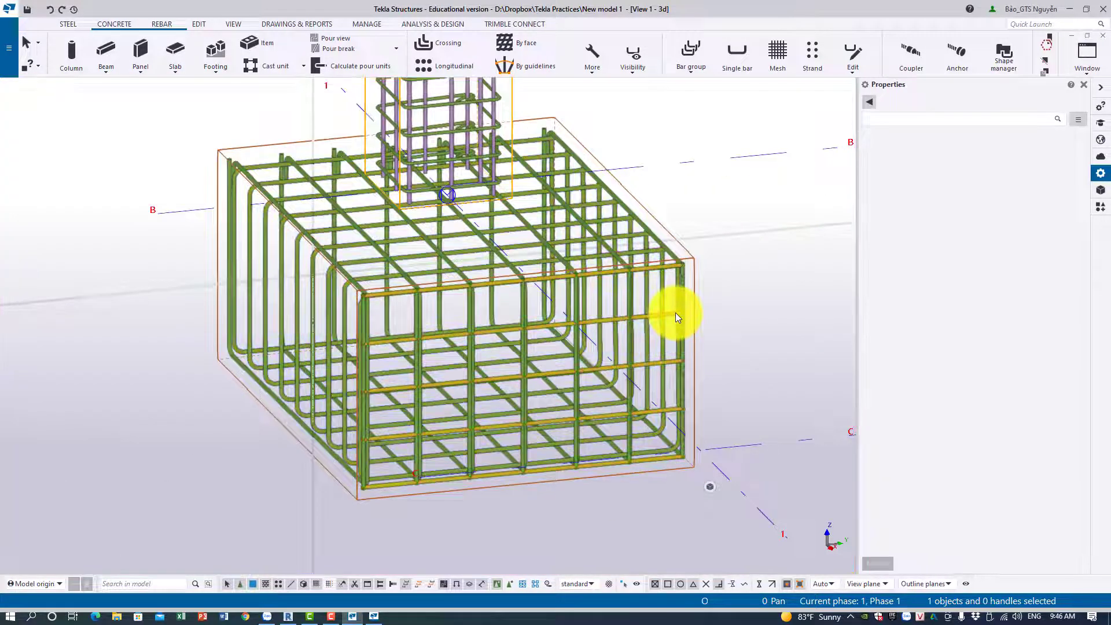
# Delete all manually created rebar sets from the pad footing, keeping the column's reinforcement.
pyautogui.click(675, 313)
pyautogui.press('Delete')
pyautogui.click(681, 319)
pyautogui.press('Delete')
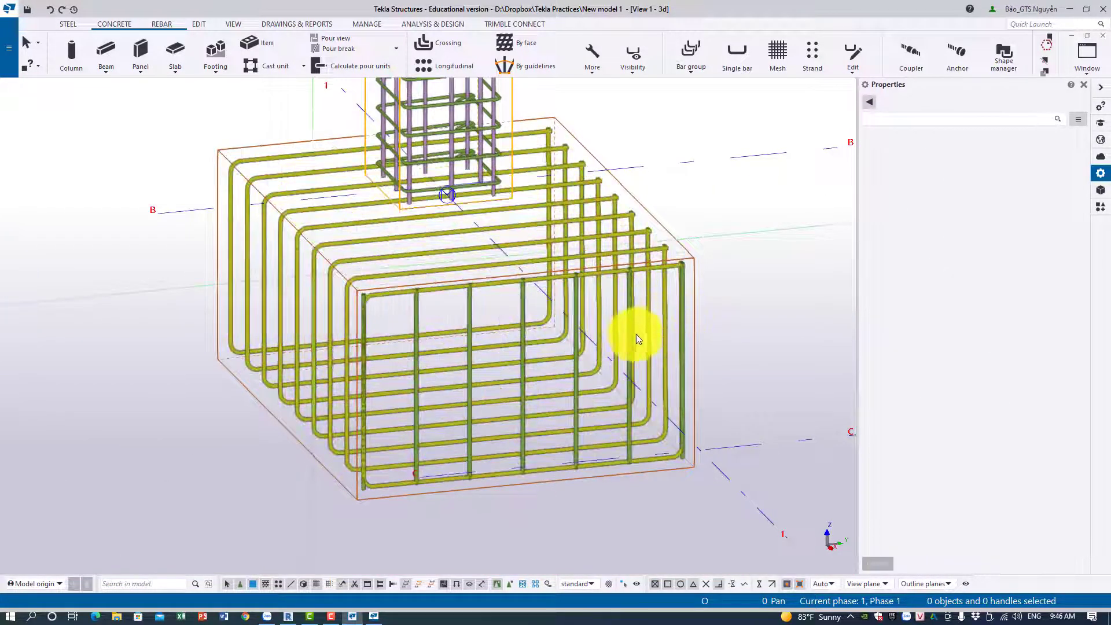
pyautogui.click(634, 335)
pyautogui.click(632, 335)
pyautogui.press('Delete')
pyautogui.click(632, 335)
pyautogui.press('Delete')
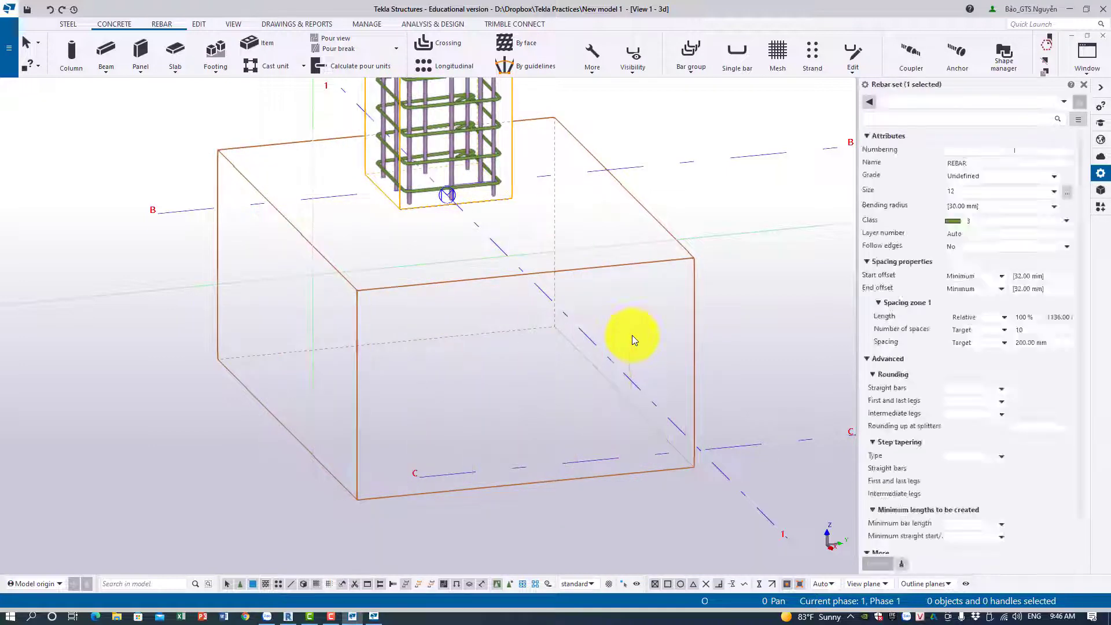
pyautogui.click(779, 311)
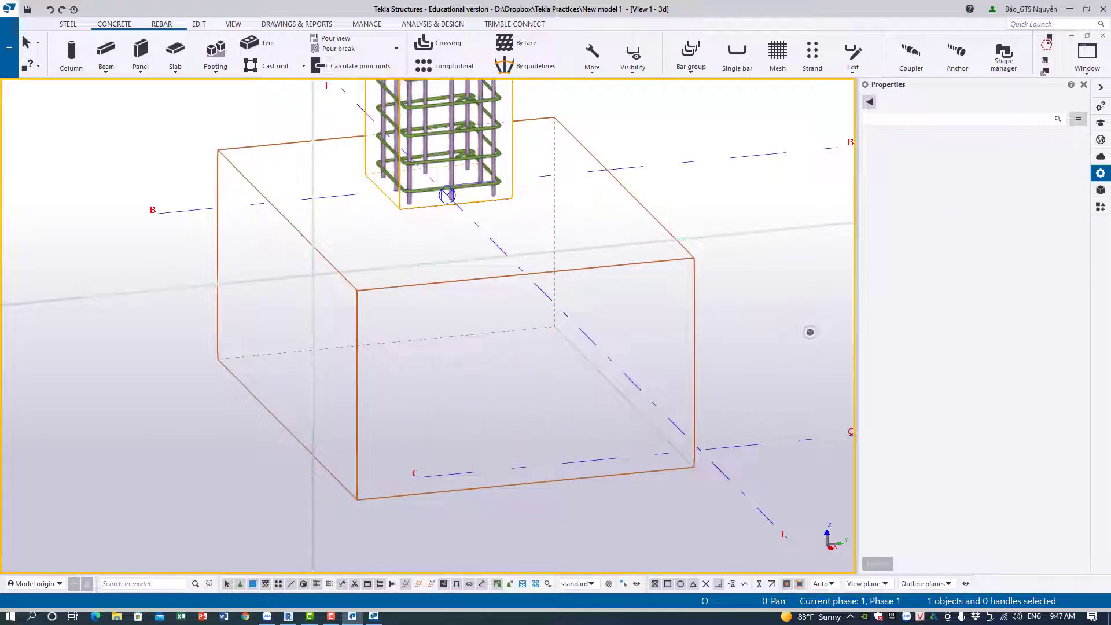
# Search the components for "foot" and apply Pad footing reinforcement (77) to the pad footing.
pyautogui.click(1105, 210)
pyautogui.click(956, 114)
pyautogui.write('f')
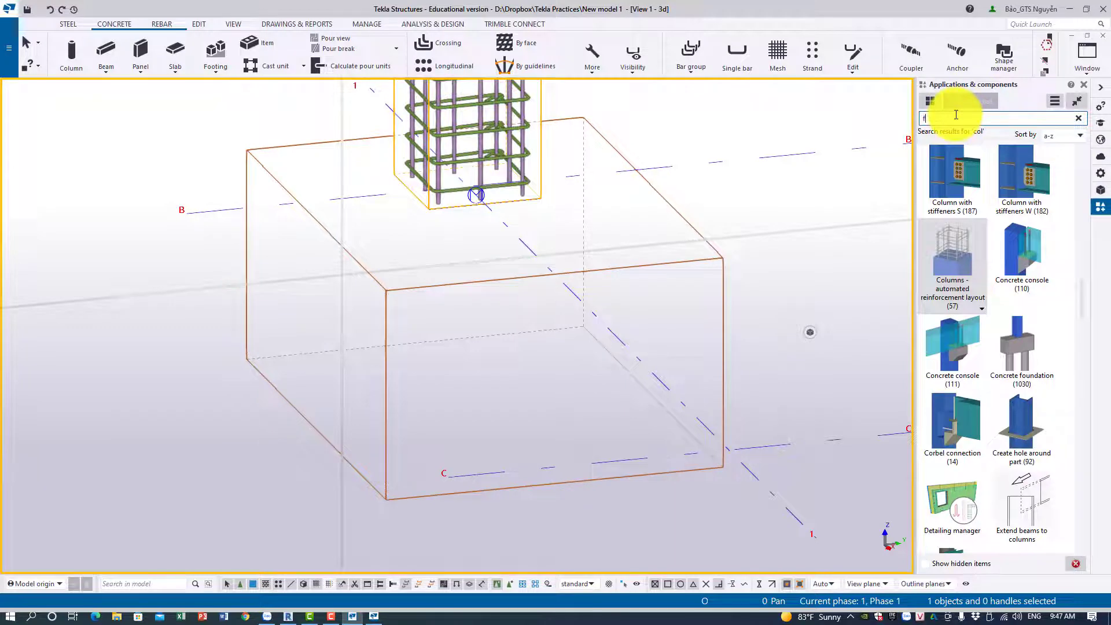
pyautogui.write('oot')
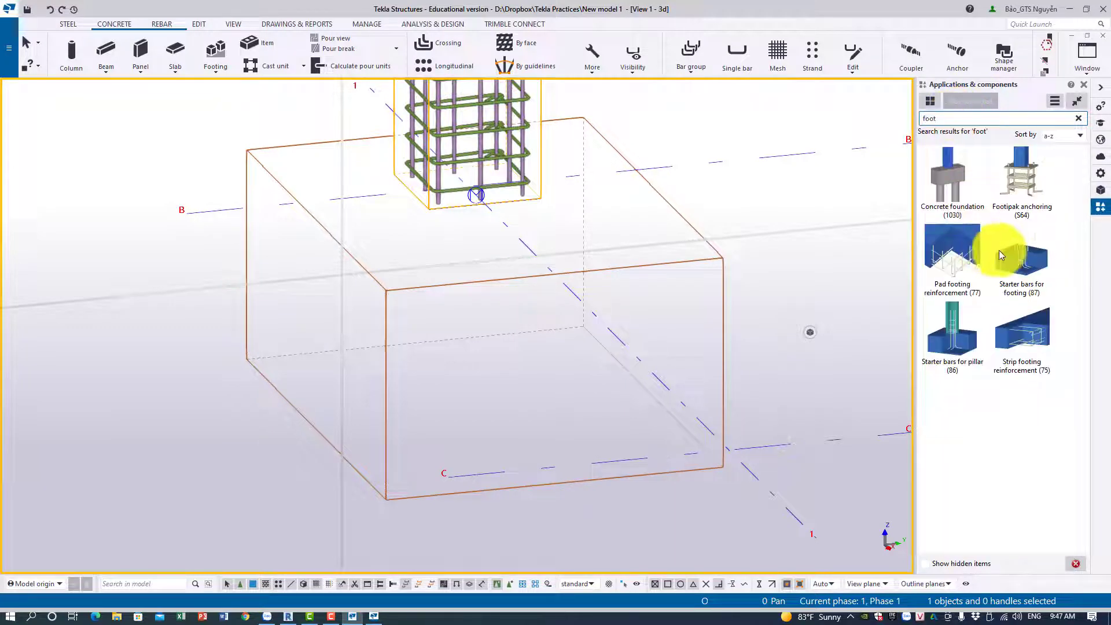
pyautogui.click(970, 266)
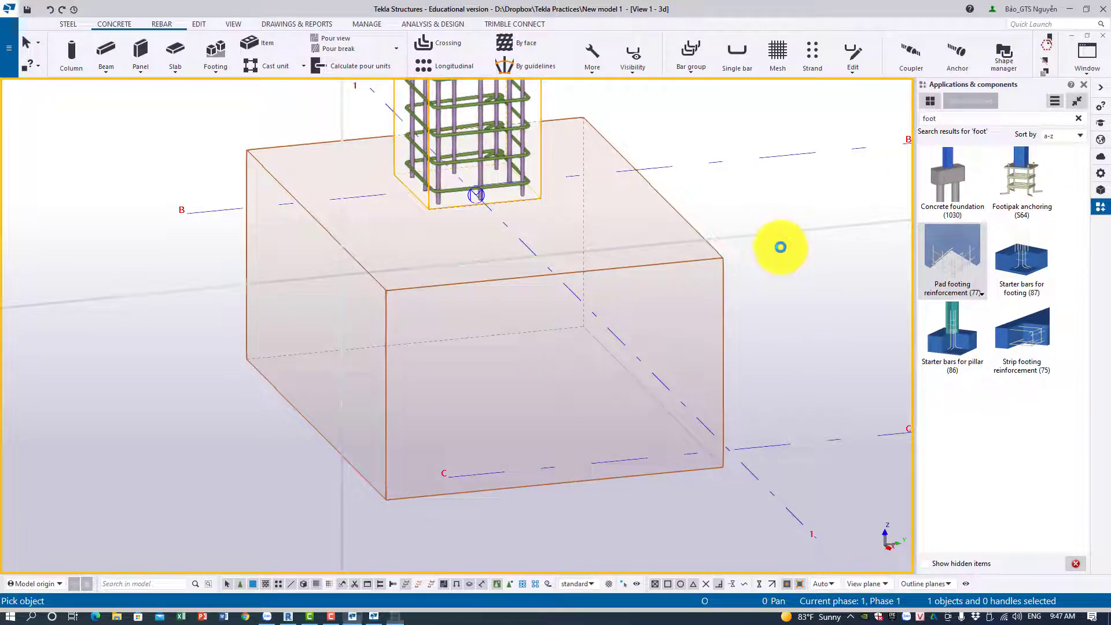
pyautogui.scroll(-1, 751, 258)
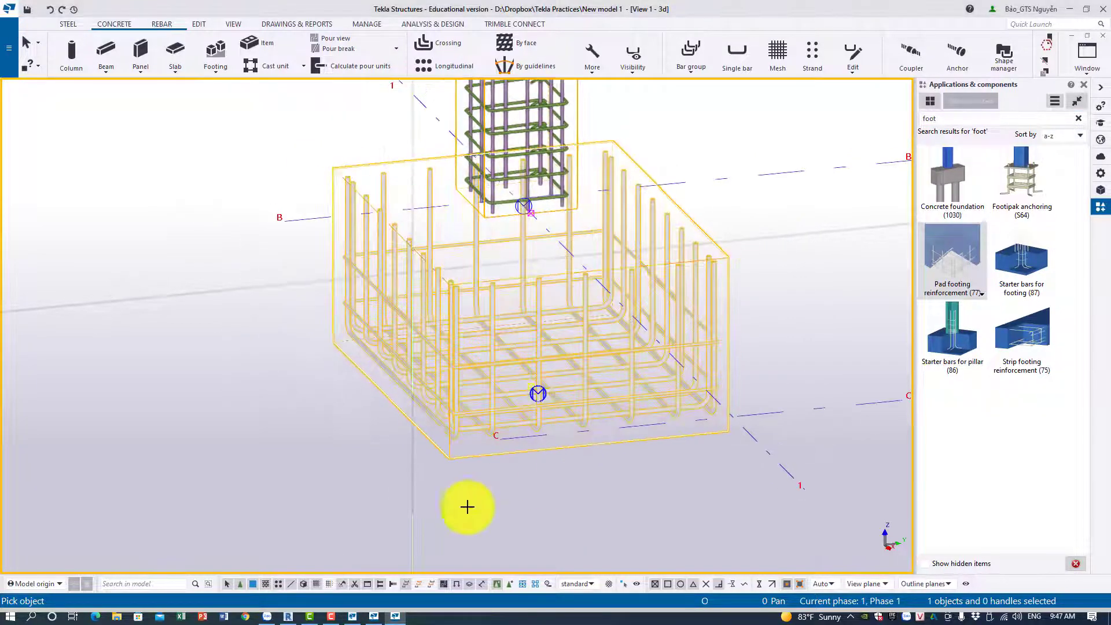
# Examine the bottom bars, bent-up legs and lacing bars generated by the pad footing reinforcement component.
pyautogui.scroll(1, 457, 491)
pyautogui.moveTo(563, 459); pyautogui.dragTo(516, 477, button='middle')
pyautogui.scroll(3, 665, 414)
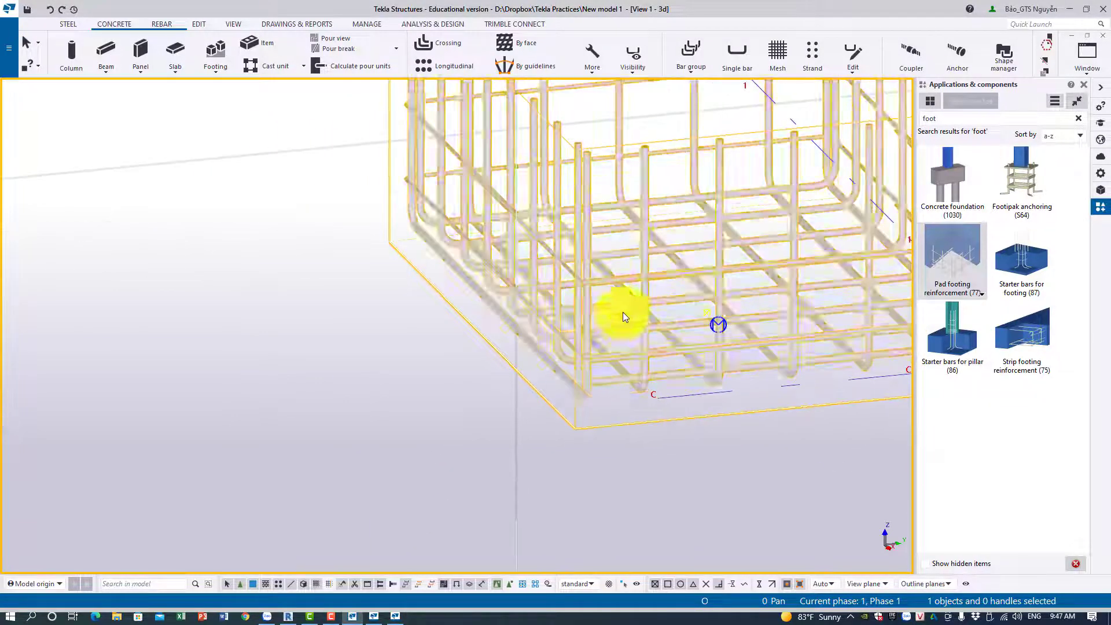
pyautogui.scroll(4, 637, 431)
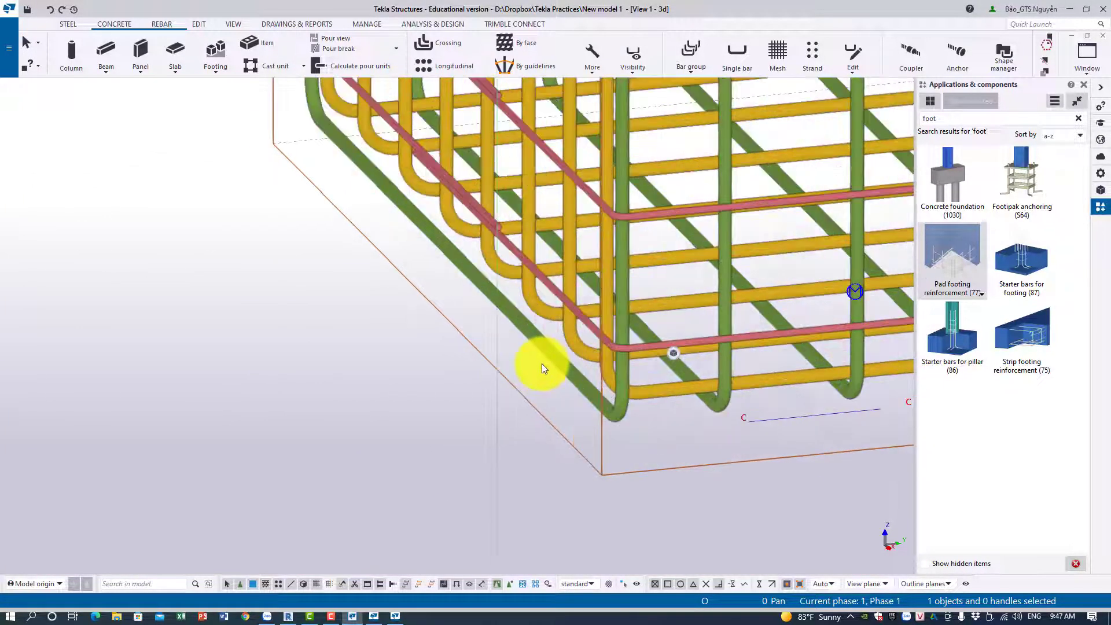
pyautogui.click(553, 373)
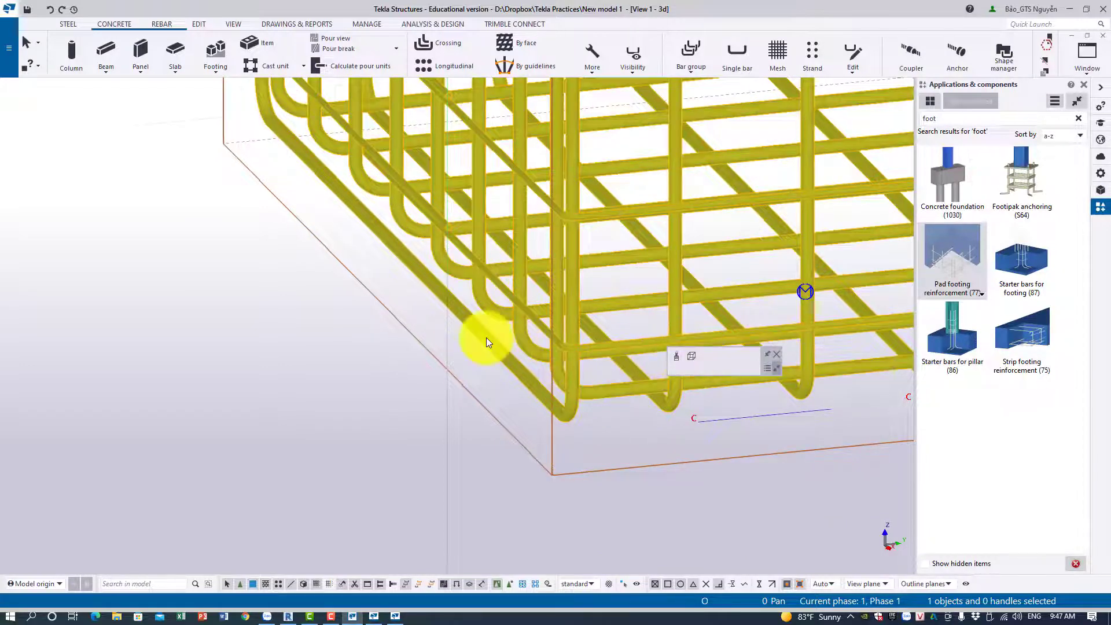
pyautogui.scroll(-5, 486, 338)
pyautogui.scroll(-2, 533, 474)
pyautogui.moveTo(574, 444); pyautogui.dragTo(346, 425, button='middle')
pyautogui.scroll(-2, 570, 365)
pyautogui.click(564, 361)
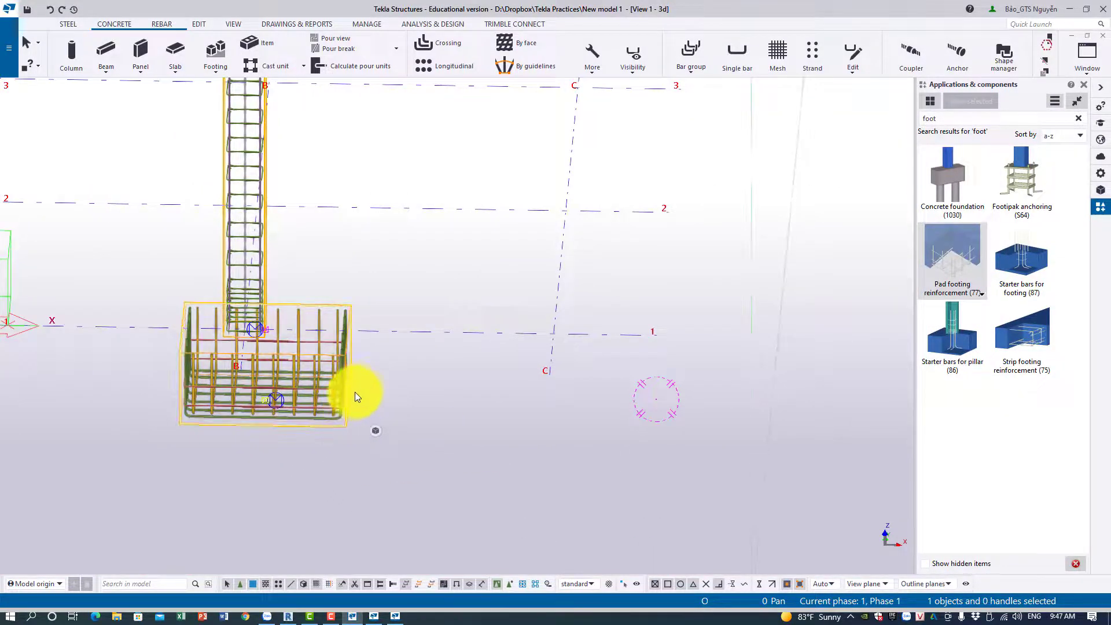
# Set the pad footing's profile to 1500*1600 so the component's reinforcement adapts to the new size.
pyautogui.doubleClick(352, 394)
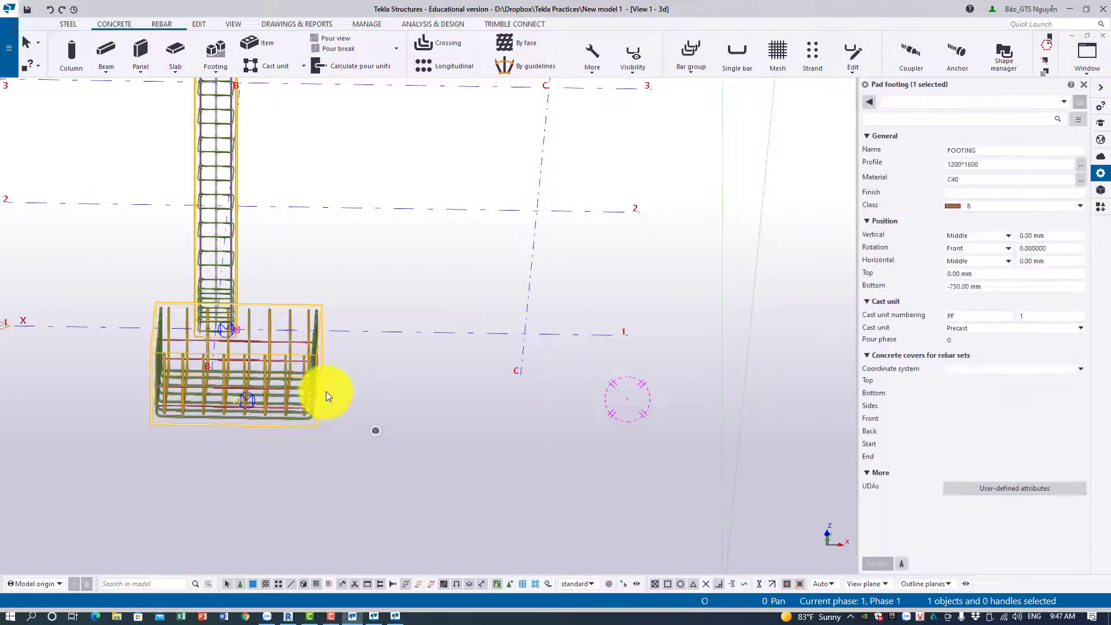
pyautogui.click(324, 393)
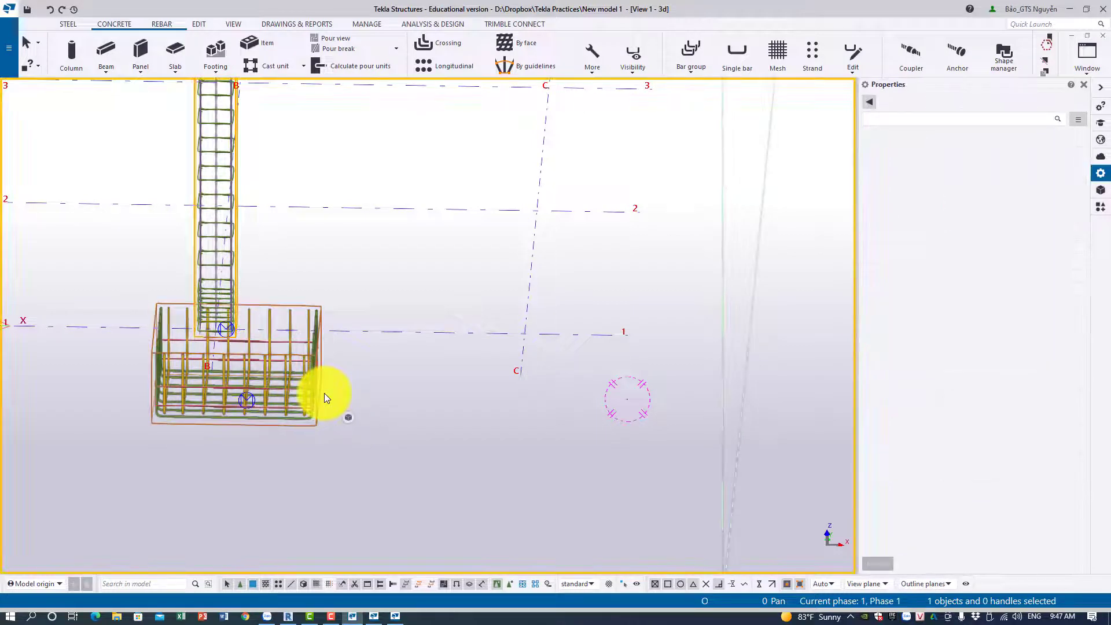
pyautogui.scroll(3, 324, 393)
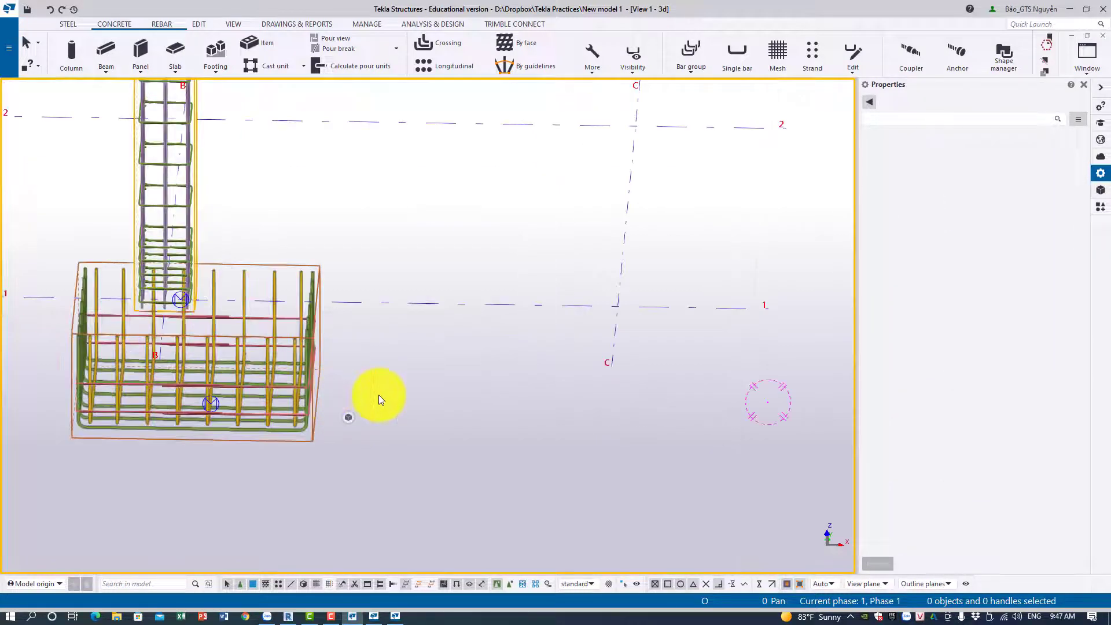
pyautogui.click(334, 377)
pyautogui.keyDown('ctrl'); pyautogui.moveTo(420, 401); pyautogui.dragTo(343, 392, button='middle'); pyautogui.keyUp('ctrl')
pyautogui.keyDown('ctrl'); pyautogui.moveTo(514, 484); pyautogui.dragTo(438, 426, button='middle'); pyautogui.keyUp('ctrl')
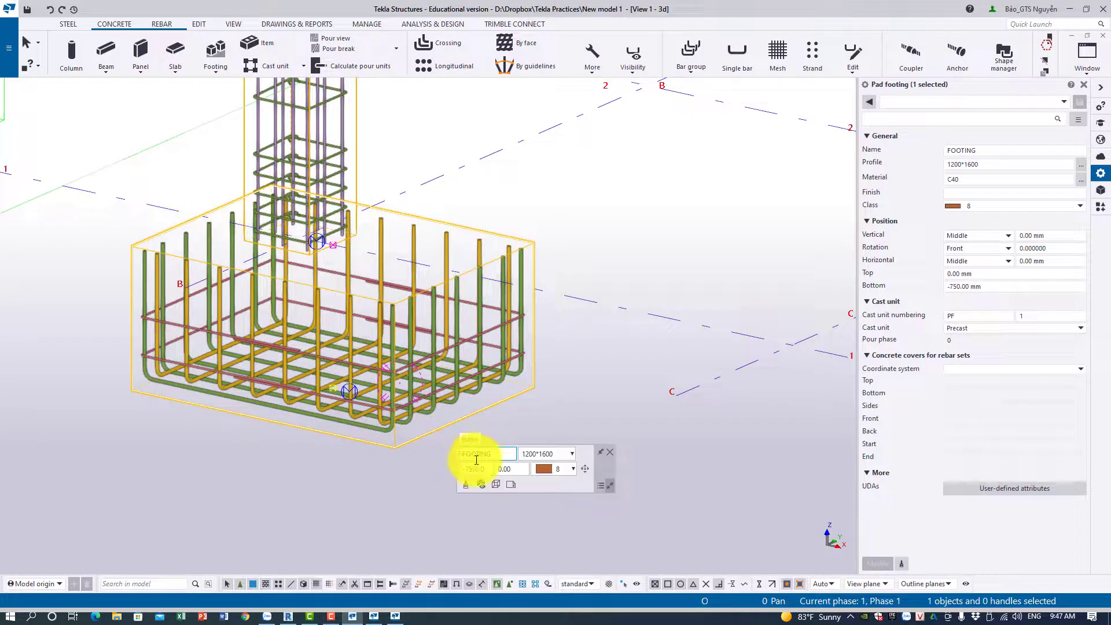
pyautogui.click(529, 453)
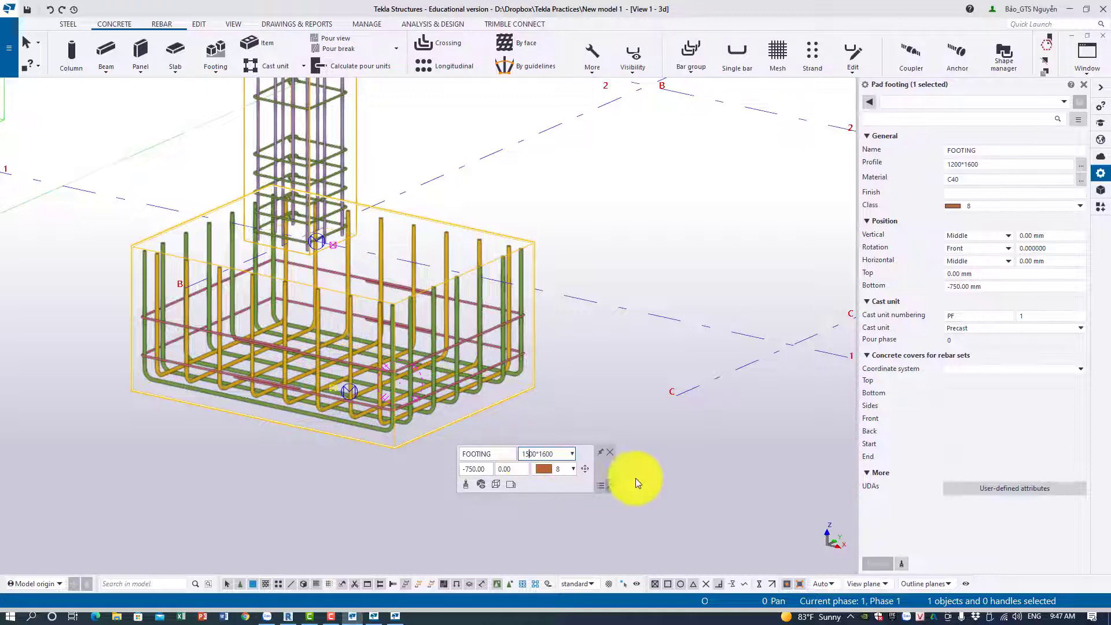
pyautogui.click(660, 486)
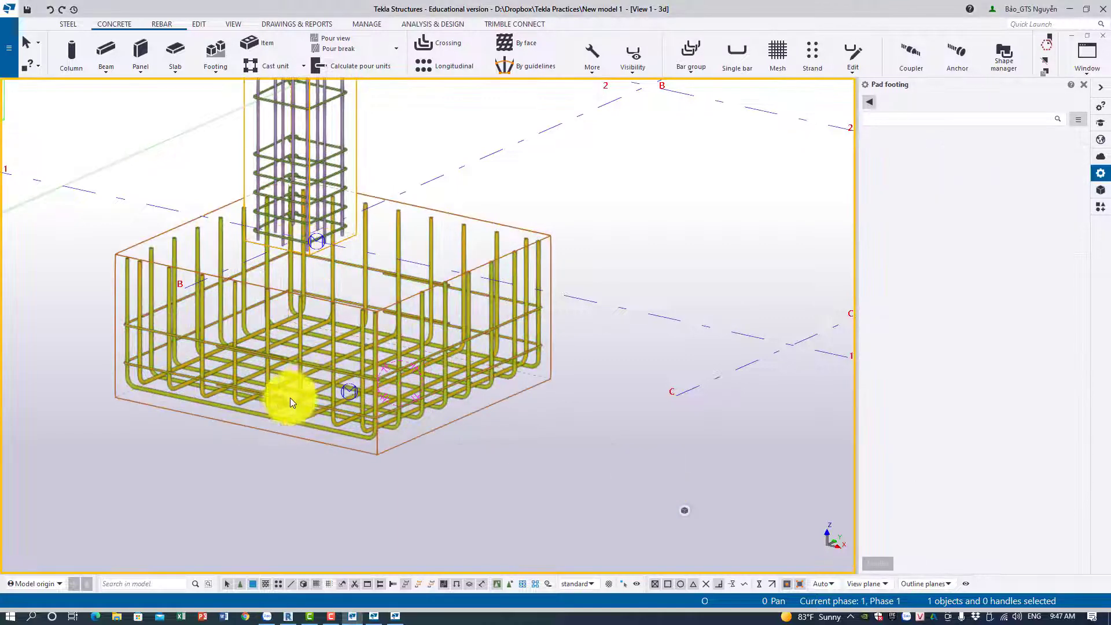
pyautogui.moveTo(363, 375); pyautogui.dragTo(374, 402, button='middle')
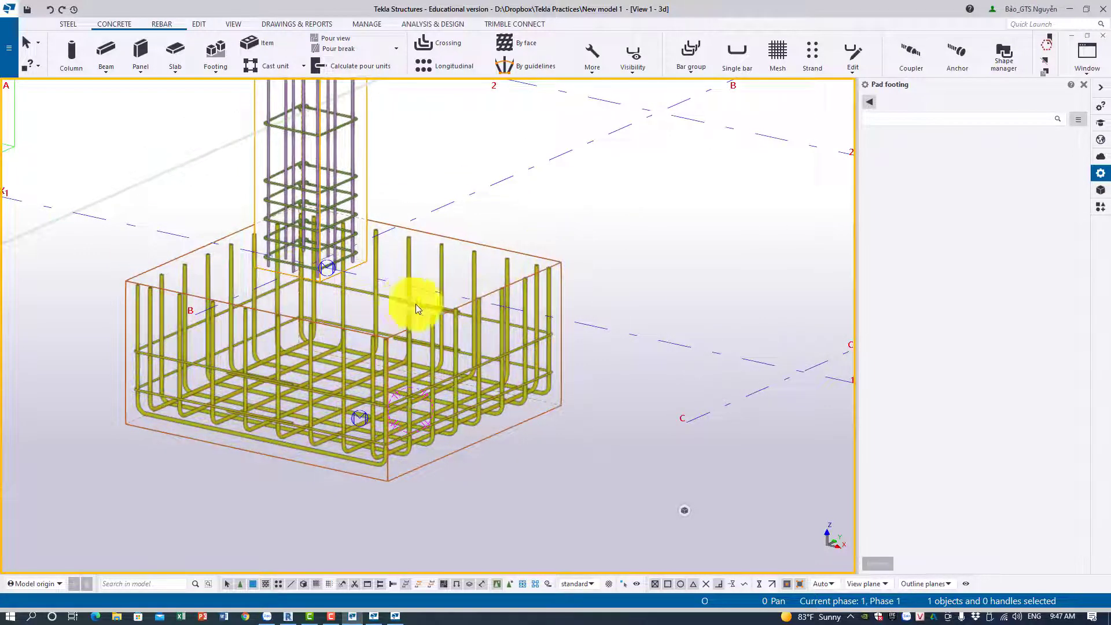
pyautogui.scroll(-2, 493, 324)
pyautogui.moveTo(544, 447)
pyautogui.mouseDown(button='middle')
pyautogui.moveTo(605, 436)
pyautogui.moveTo(548, 438)
pyautogui.mouseUp(button='middle')
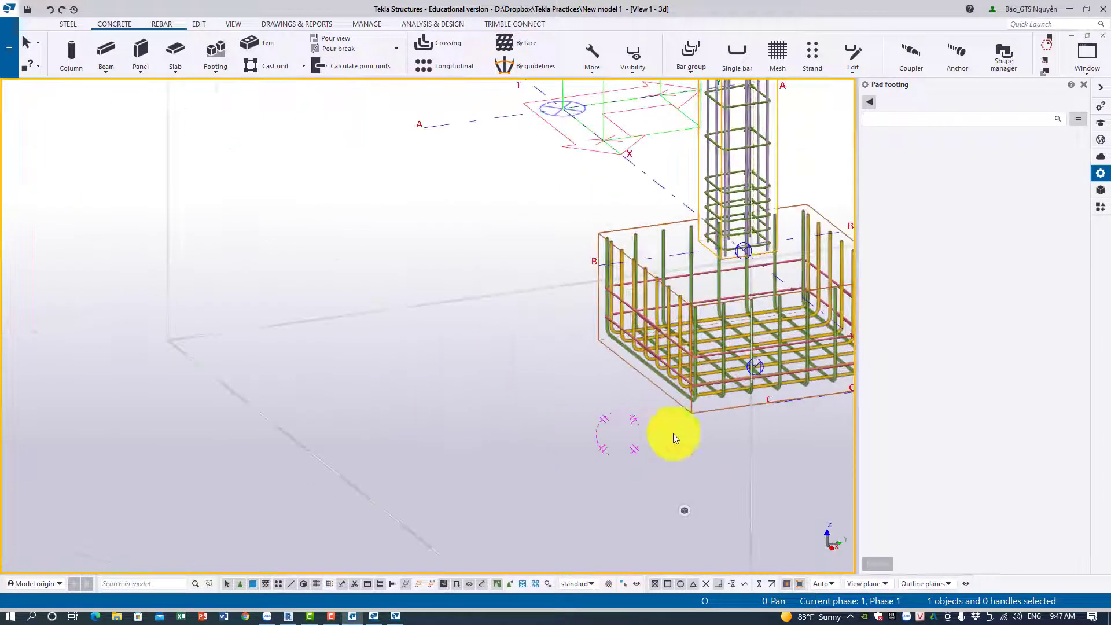
pyautogui.moveTo(669, 432)
pyautogui.mouseDown(button='middle')
pyautogui.moveTo(316, 430)
pyautogui.moveTo(316, 485)
pyautogui.moveTo(383, 480)
pyautogui.mouseUp(button='middle')
pyautogui.scroll(2, 314, 428)
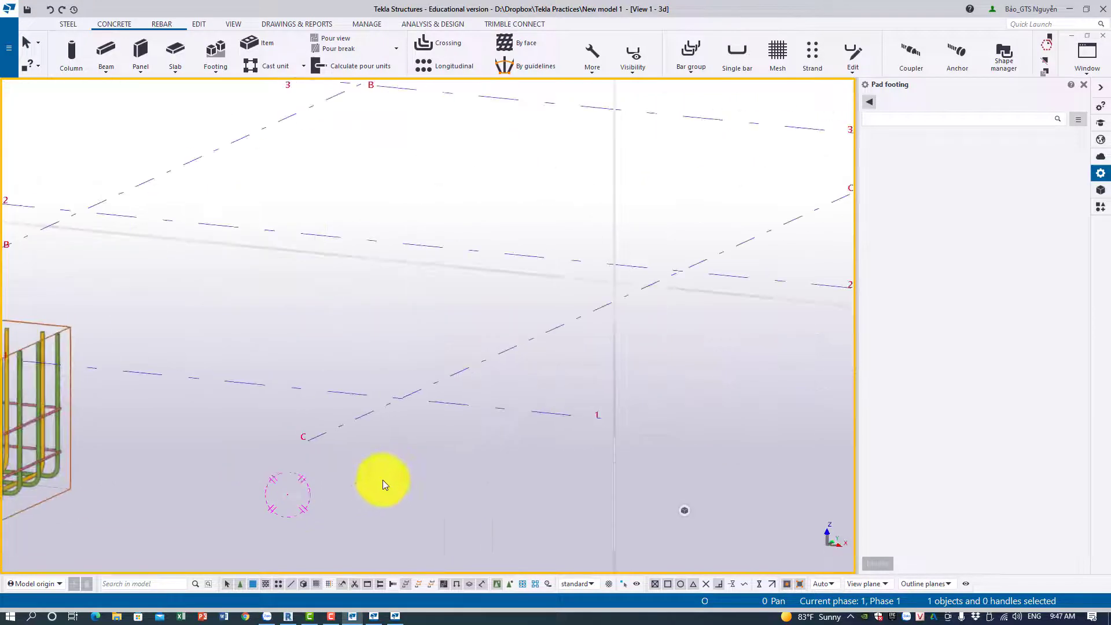
pyautogui.scroll(-3, 281, 481)
pyautogui.moveTo(263, 470); pyautogui.dragTo(389, 461, button='middle')
# Switch to Revit and open the reinforced foundation's family for editing.
pyautogui.click(287, 619)
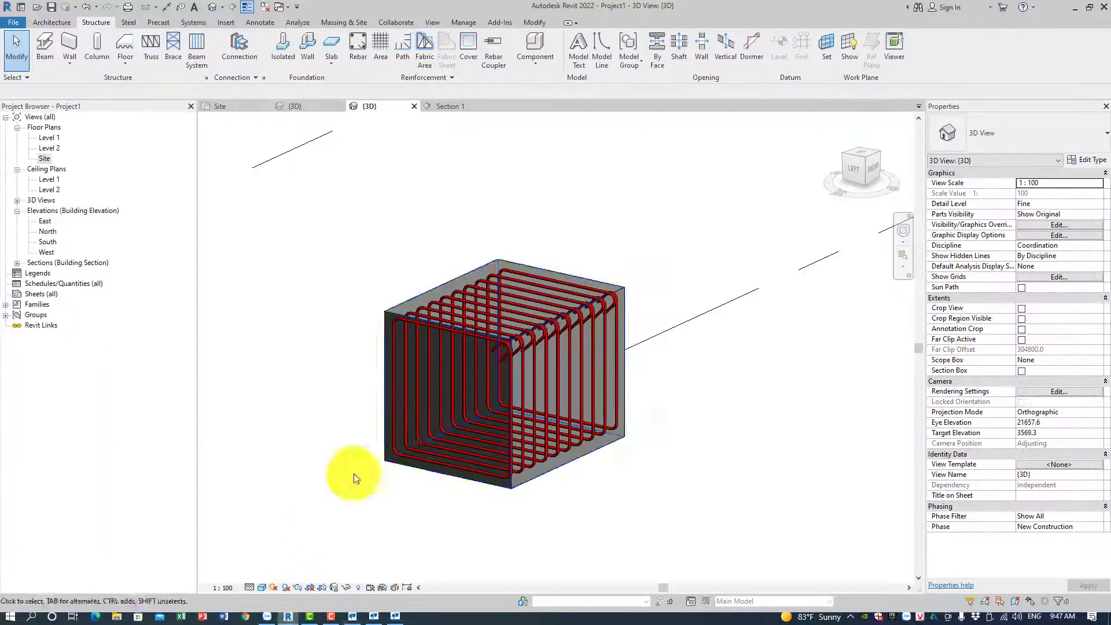
pyautogui.scroll(-3, 393, 472)
pyautogui.click(469, 470)
pyautogui.keyDown('shift'); pyautogui.moveTo(508, 472); pyautogui.dragTo(453, 516, button='middle'); pyautogui.keyUp('shift')
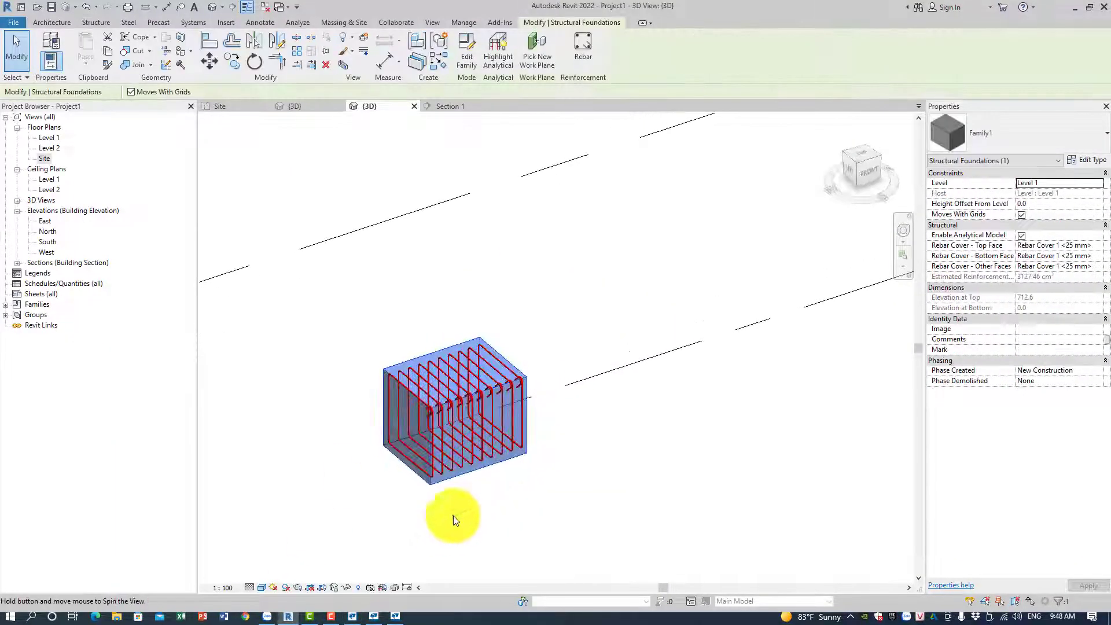
pyautogui.click(1089, 163)
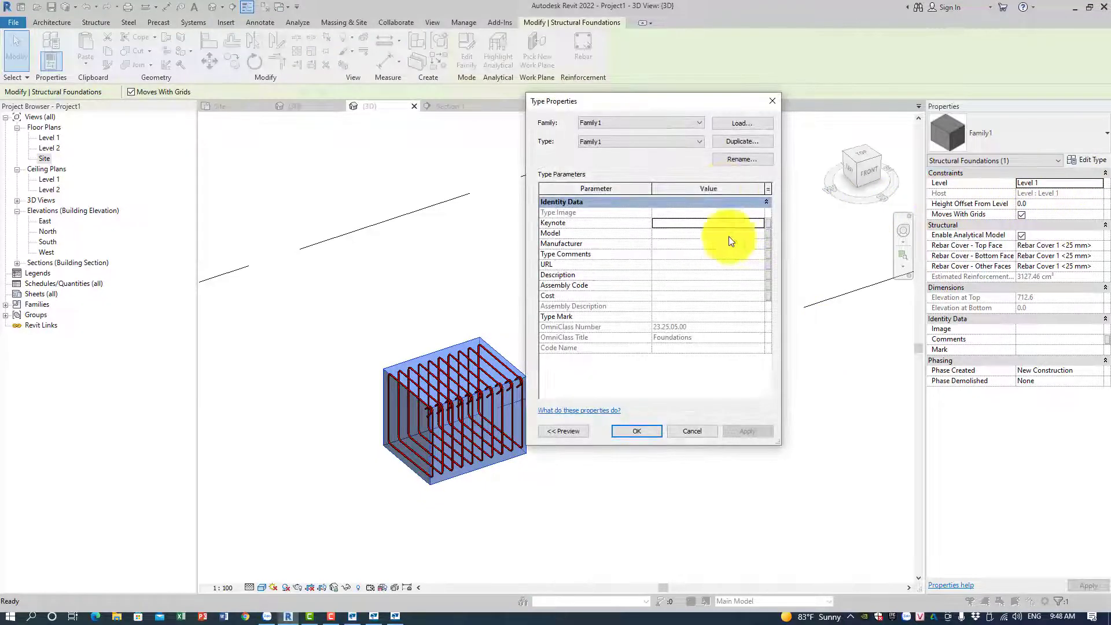
pyautogui.press('Escape')
pyautogui.doubleClick(502, 346)
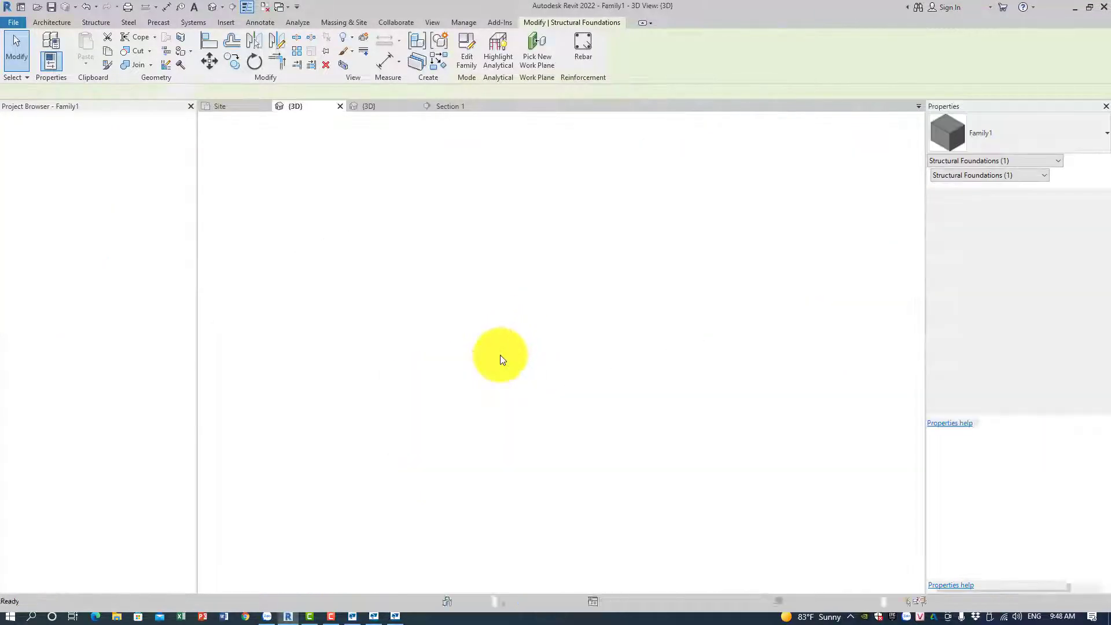
# Lengthen the foundation's extrusion and load the family into the project, overwriting the existing version and its parameter values.
pyautogui.keyDown('shift'); pyautogui.moveTo(371, 265); pyautogui.dragTo(574, 230, button='middle'); pyautogui.keyUp('shift')
pyautogui.click(574, 231)
pyautogui.moveTo(555, 274); pyautogui.dragTo(665, 141)
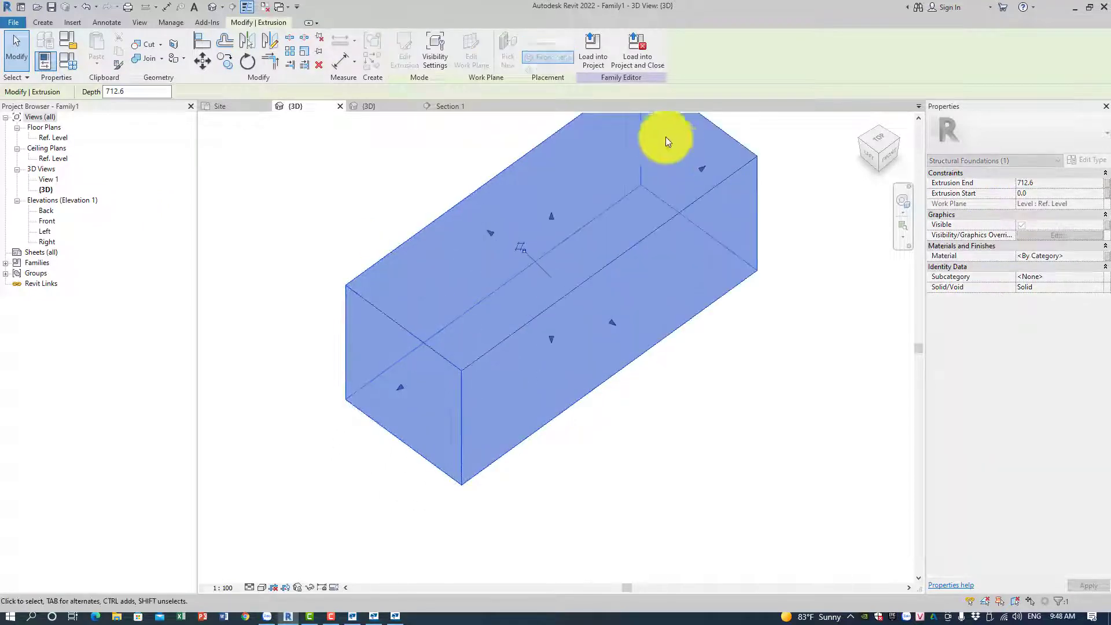
pyautogui.click(598, 59)
pyautogui.click(546, 300)
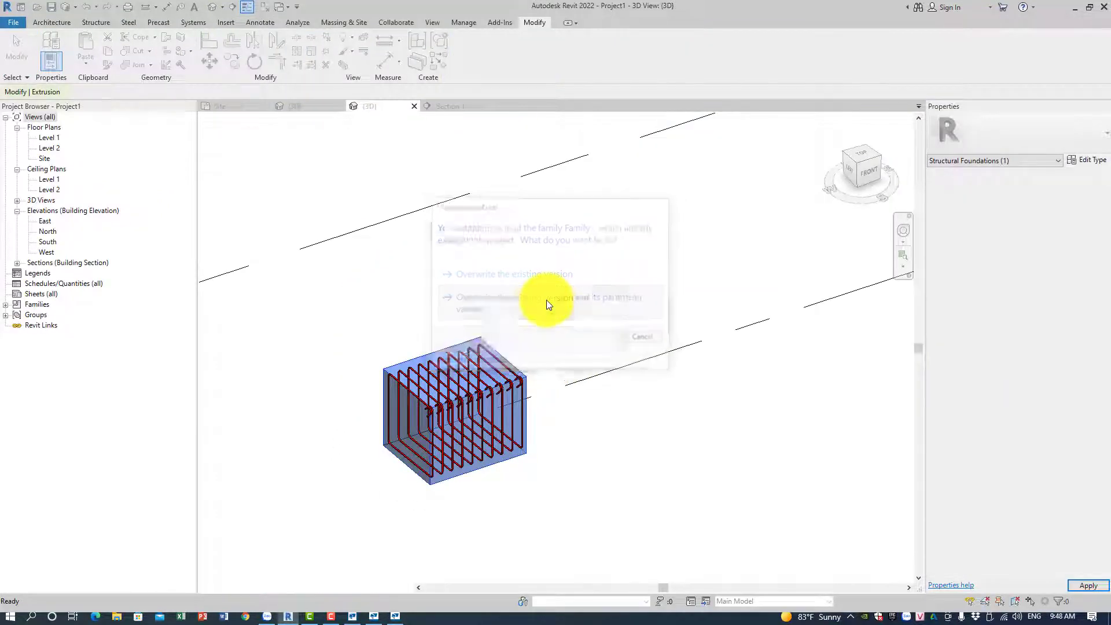
# Open the Site floor plan.
pyautogui.scroll(5, 620, 392)
pyautogui.moveTo(610, 391)
pyautogui.keyDown('shift'); pyautogui.mouseDown(button='middle')
pyautogui.moveTo(451, 389)
pyautogui.moveTo(586, 415)
pyautogui.moveTo(682, 402)
pyautogui.moveTo(662, 380)
pyautogui.moveTo(548, 417)
pyautogui.moveTo(594, 417)
pyautogui.moveTo(511, 446)
pyautogui.moveTo(369, 441)
pyautogui.moveTo(622, 443)
pyautogui.moveTo(606, 383)
pyautogui.mouseUp(button='middle'); pyautogui.keyUp('shift')
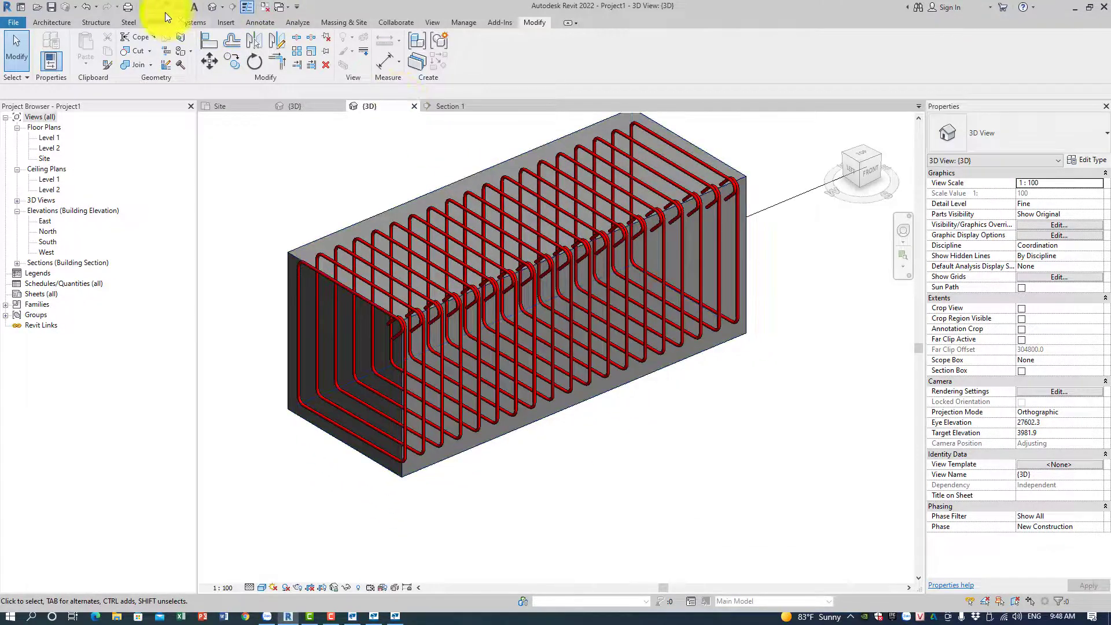
pyautogui.doubleClick(43, 158)
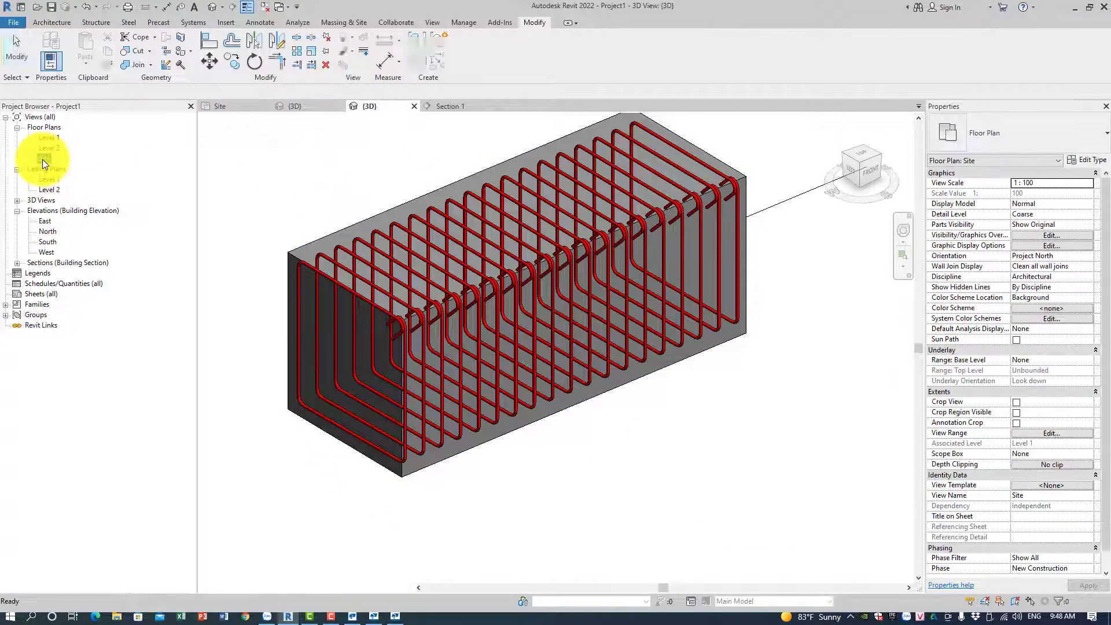
pyautogui.click(232, 6)
pyautogui.click(315, 346)
pyautogui.click(481, 345)
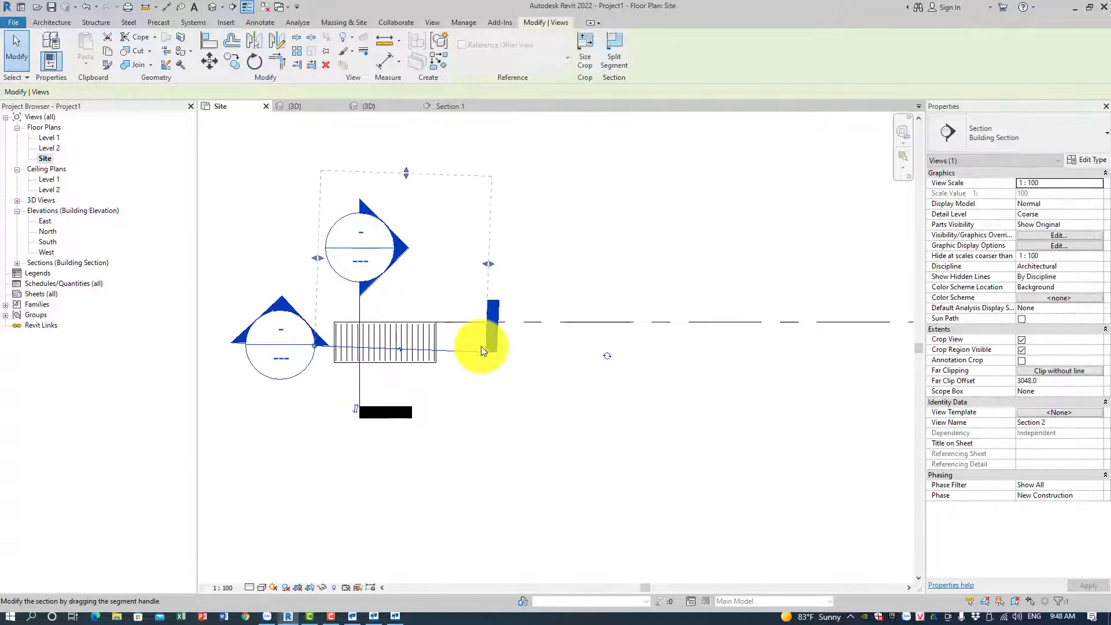
pyautogui.hotkey('ctrl', 'z')
# Draw a straight horizontal section line lengthwise through the foundation and open its section view.
pyautogui.click(234, 7)
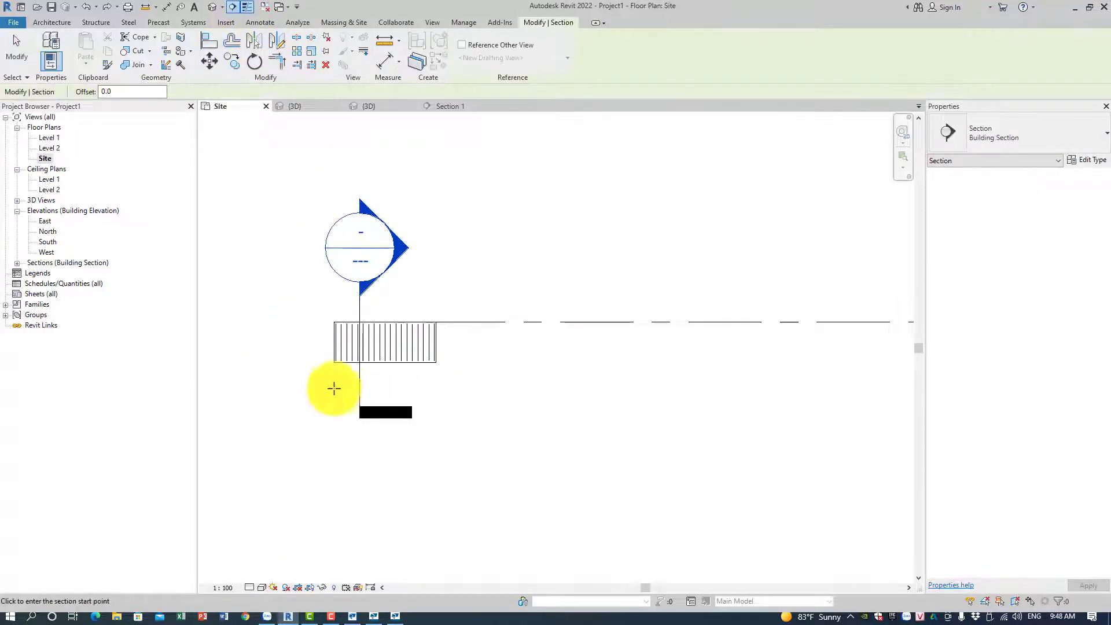
pyautogui.click(312, 344)
pyautogui.click(471, 344)
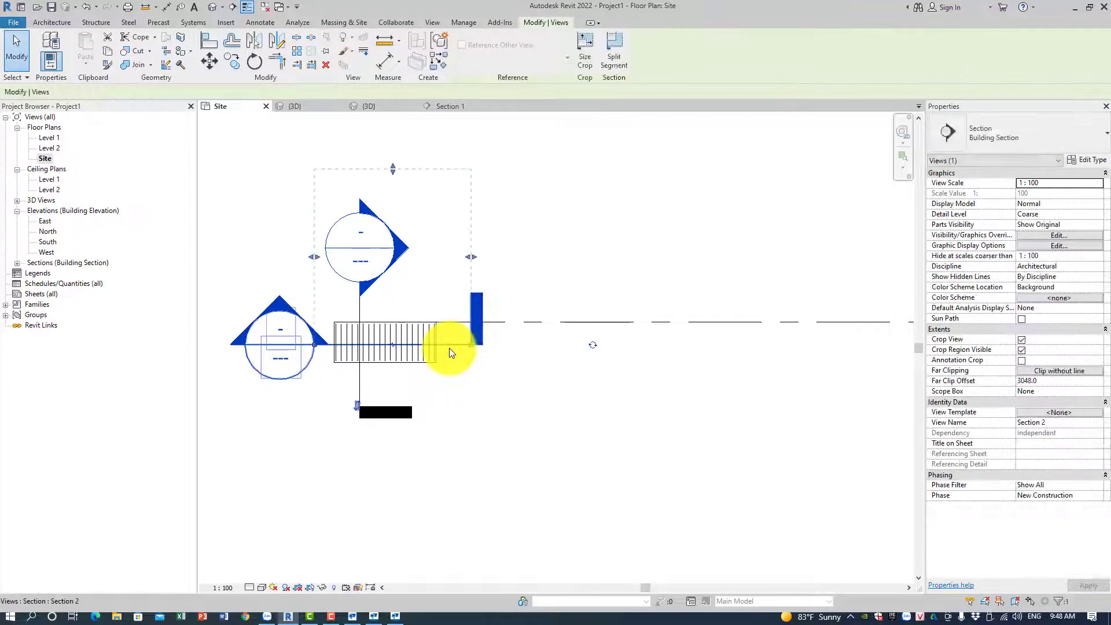
pyautogui.rightClick(449, 349)
pyautogui.click(479, 109)
pyautogui.scroll(3, 464, 300)
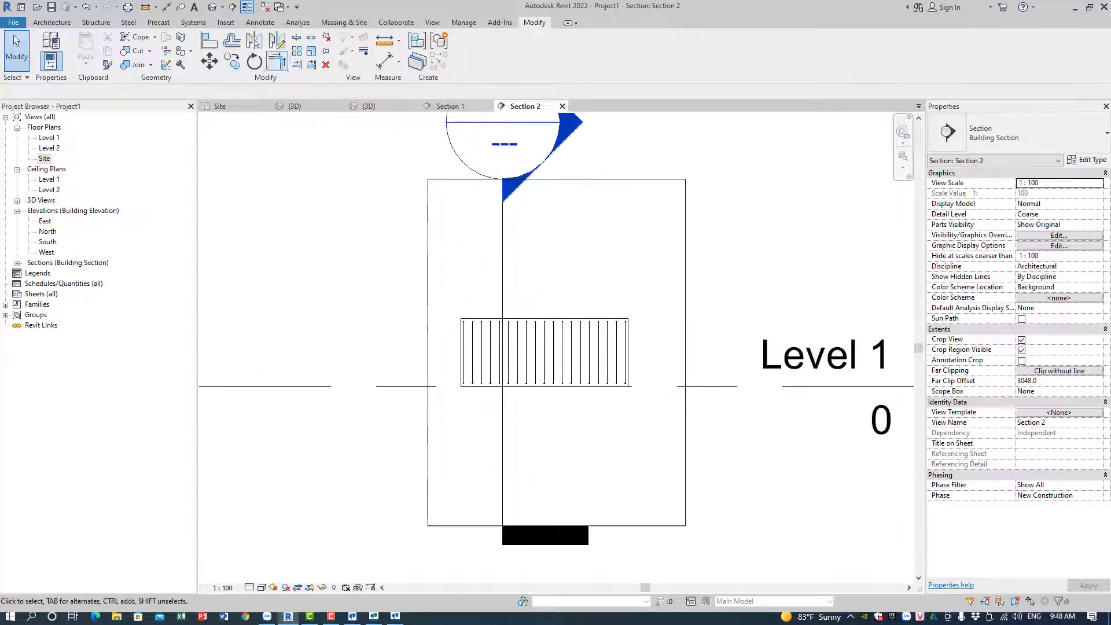
# Place a straight M_00 rebar along the foundation's length near its upper edge in the section view.
pyautogui.click(58, 23)
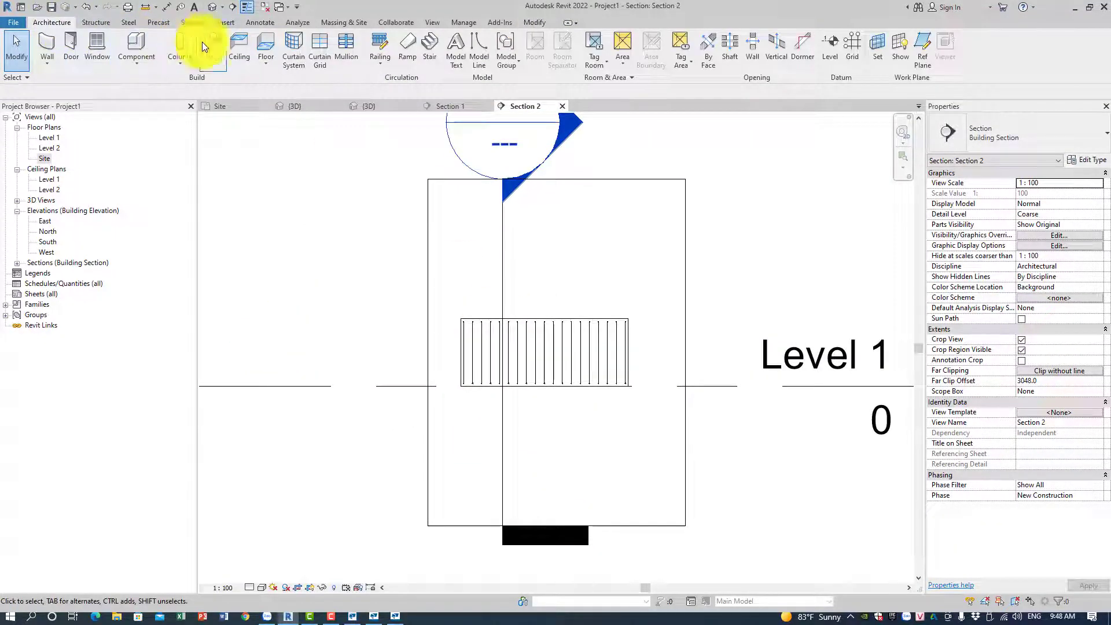
pyautogui.click(94, 24)
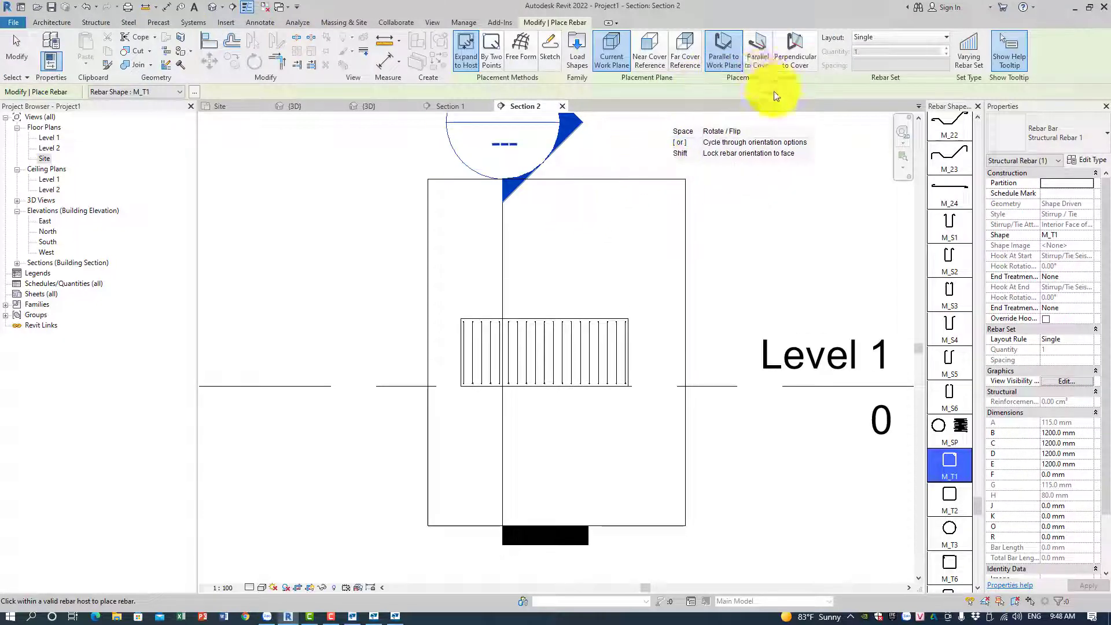
pyautogui.press('[')
pyautogui.scroll(10, 928, 231)
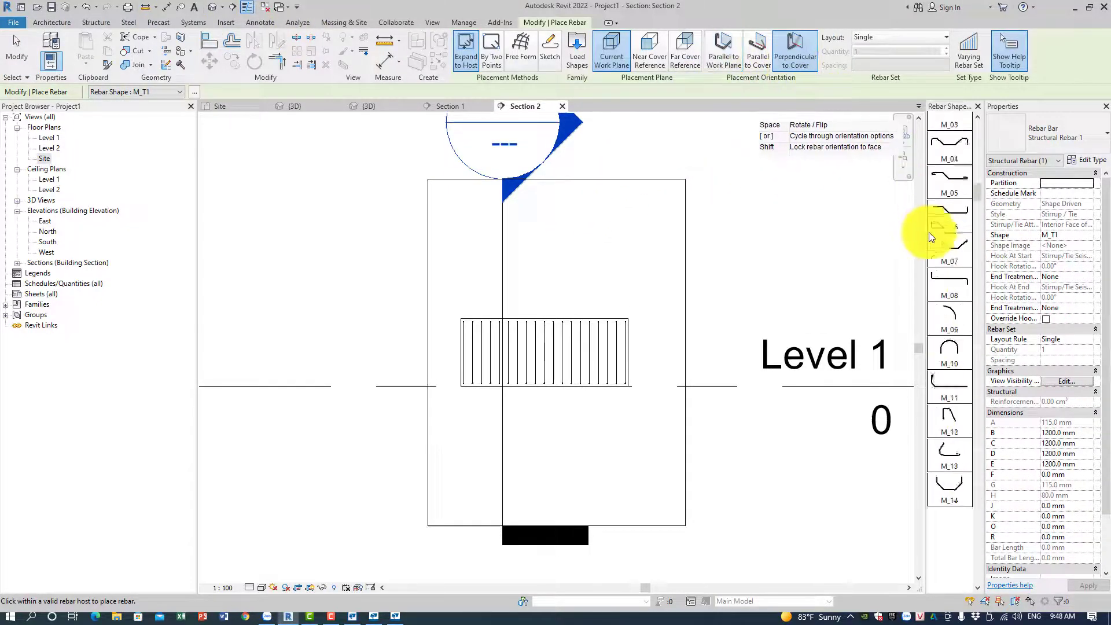
pyautogui.click(949, 130)
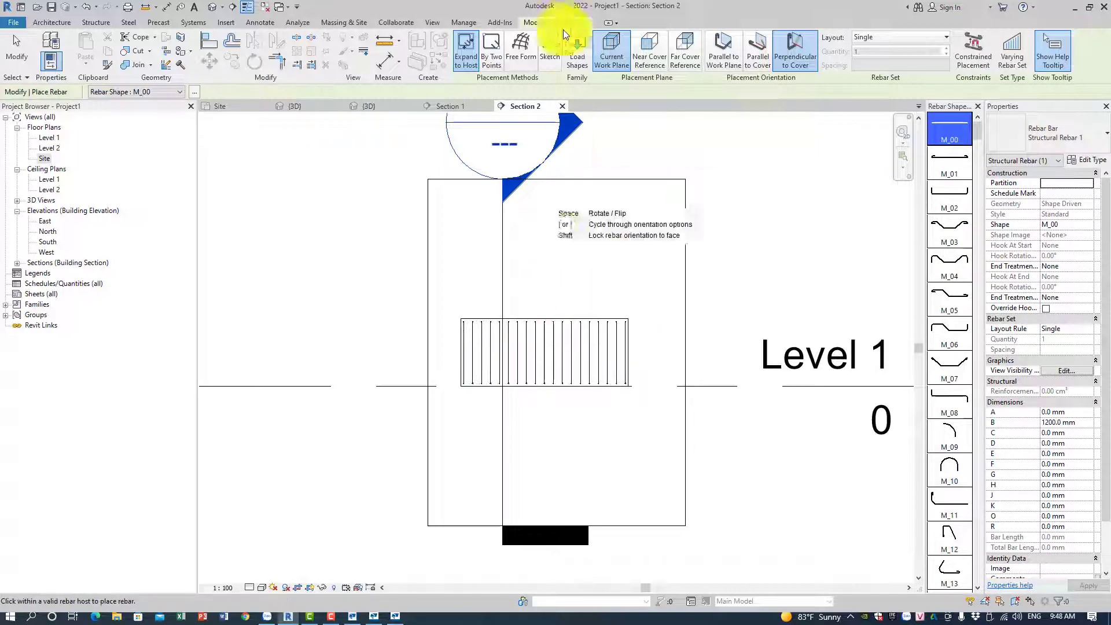
pyautogui.click(532, 336)
pyautogui.press('Escape')
# Set the layout of the straight longitudinal bar to Maximum Spacing.
pyautogui.click(543, 335)
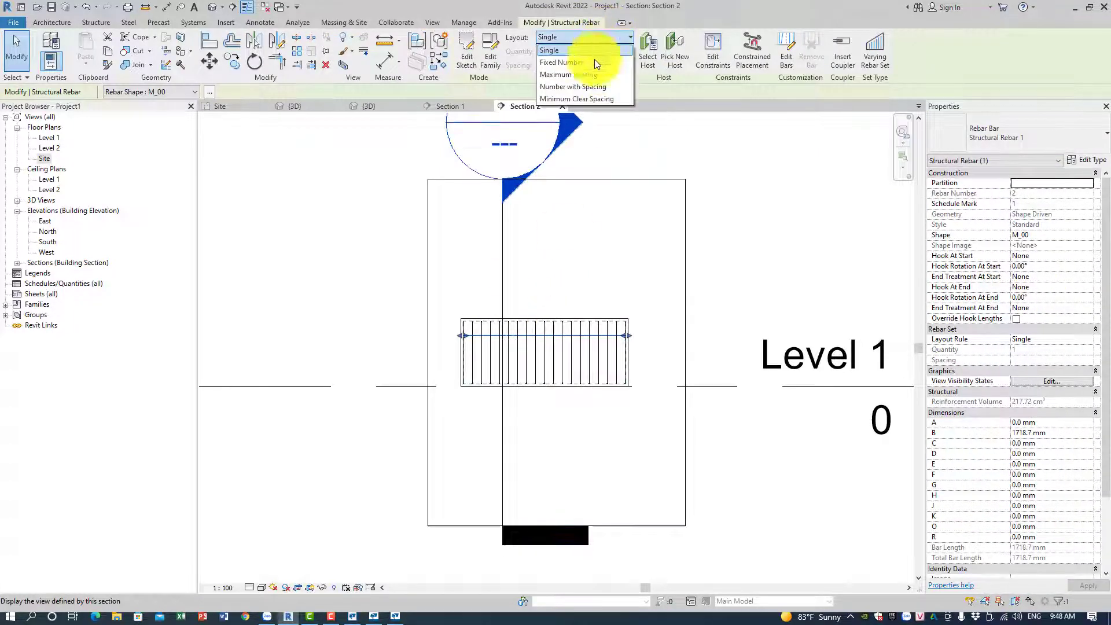
pyautogui.click(588, 75)
pyautogui.click(623, 211)
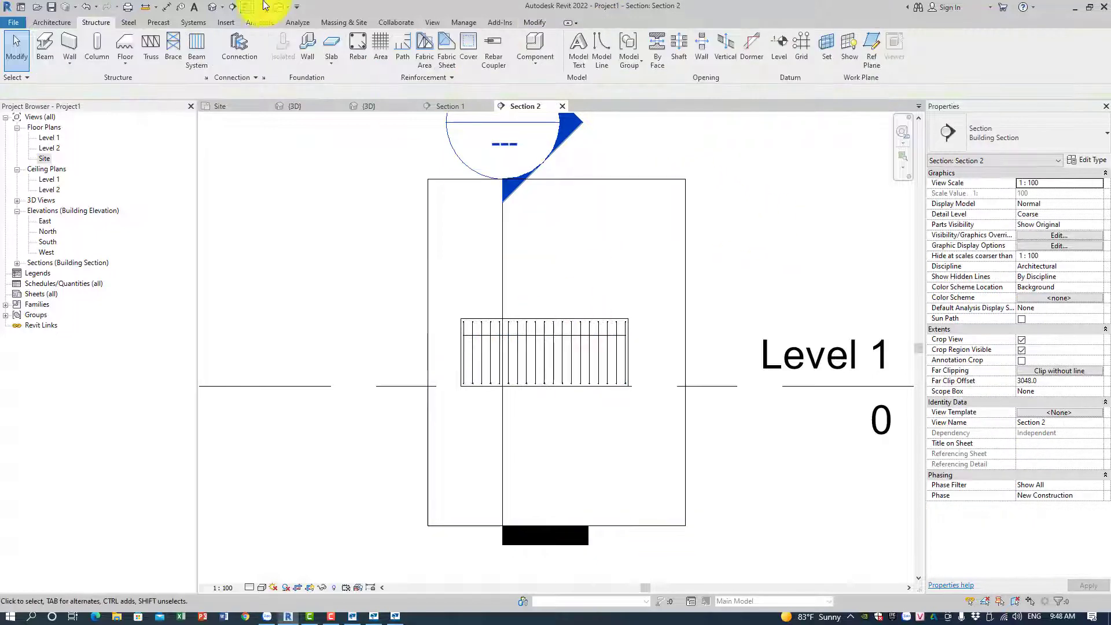
# Open the 3D view and set its visual style to Wireframe to expose the longitudinal bars.
pyautogui.click(216, 10)
pyautogui.keyDown('shift'); pyautogui.moveTo(384, 282); pyautogui.dragTo(399, 451, button='middle'); pyautogui.keyUp('shift')
pyautogui.click(259, 582)
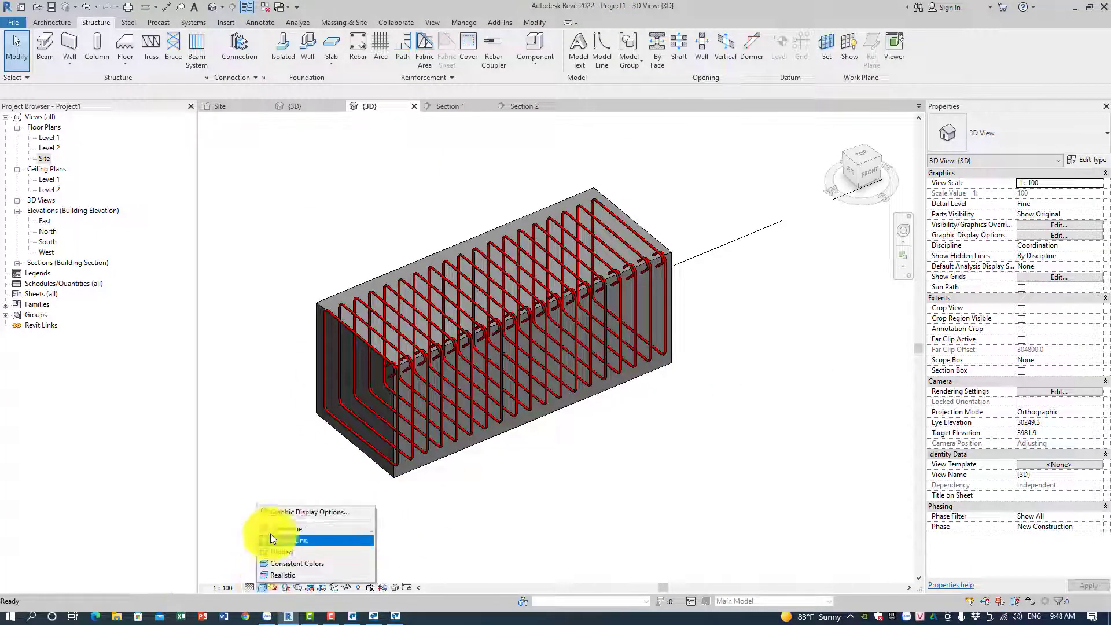
pyautogui.click(275, 527)
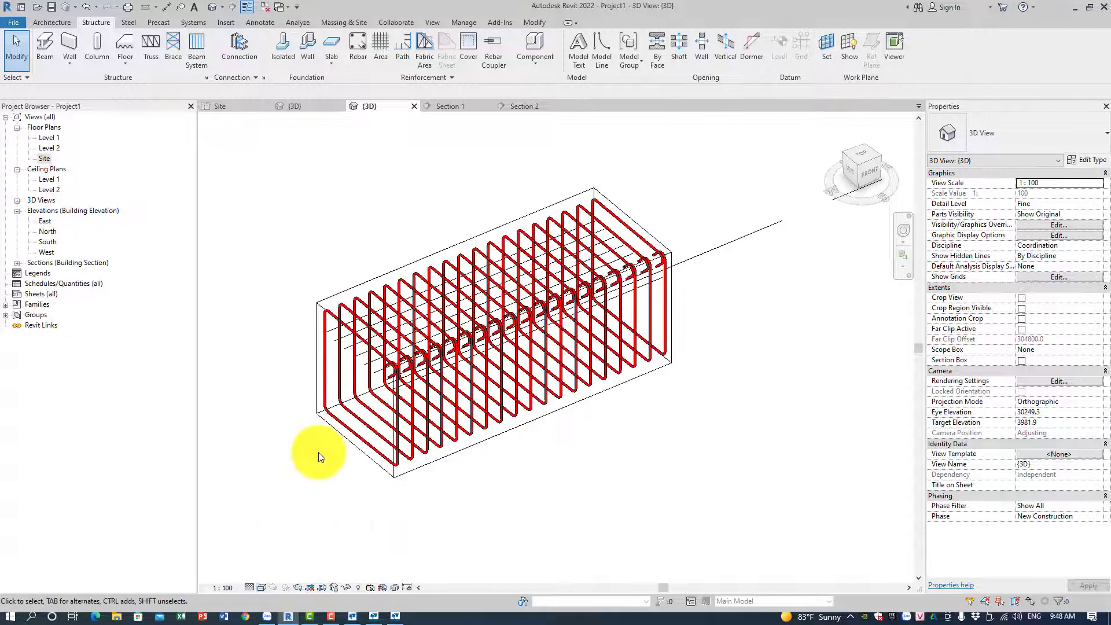
# Set the longitudinal rebar set to display unobscured in all listed views and as solid in the 3D view.
pyautogui.click(349, 343)
pyautogui.click(1043, 380)
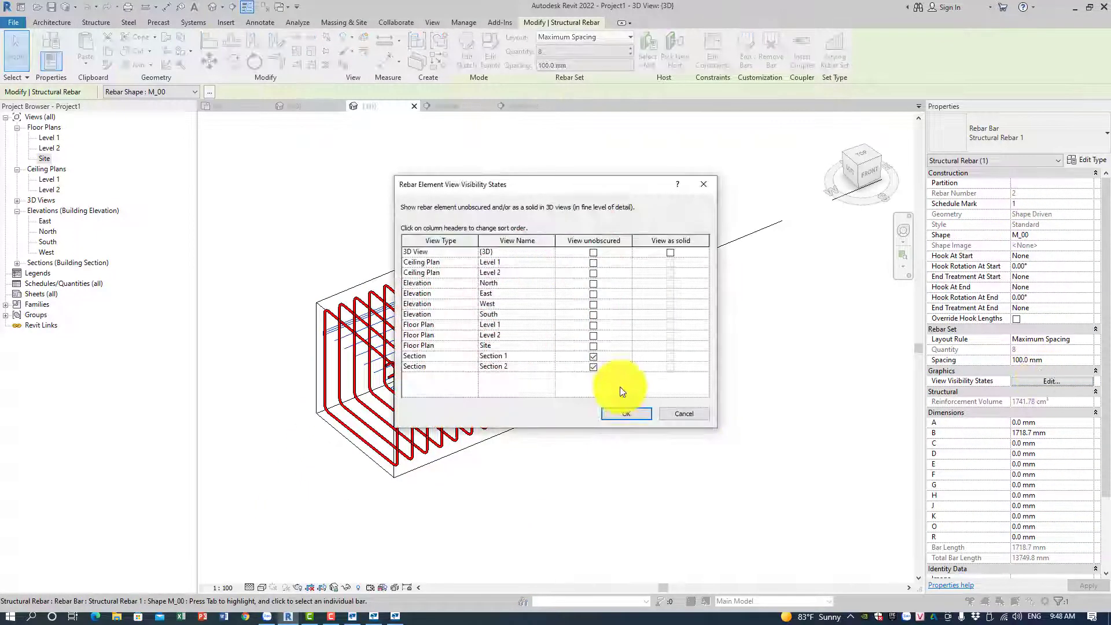
pyautogui.click(613, 367)
pyautogui.click(593, 367)
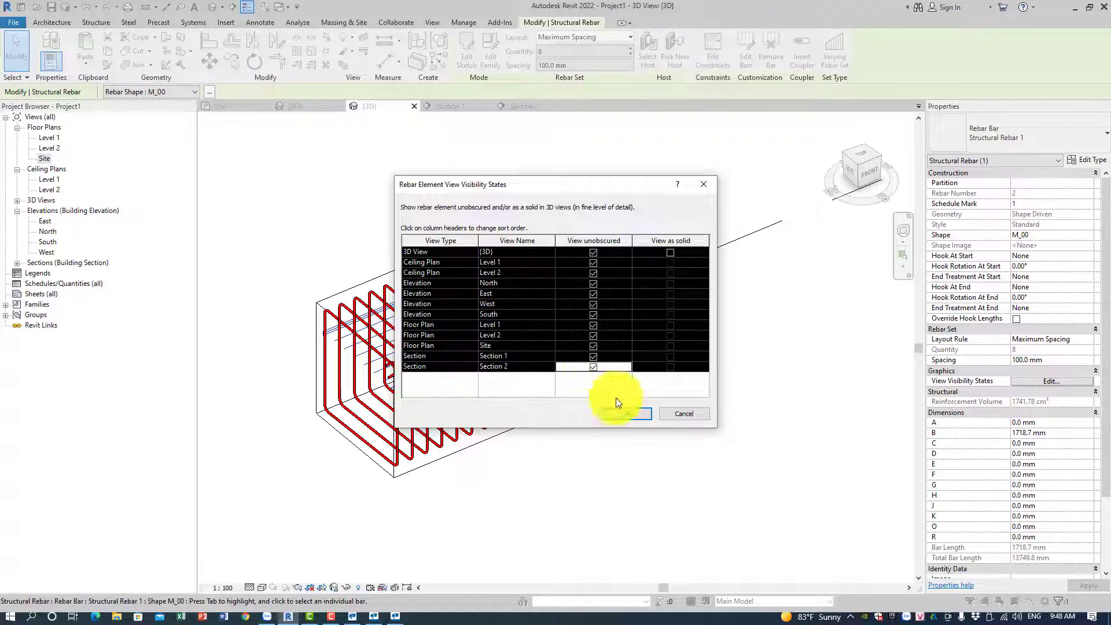
pyautogui.click(669, 252)
pyautogui.click(625, 413)
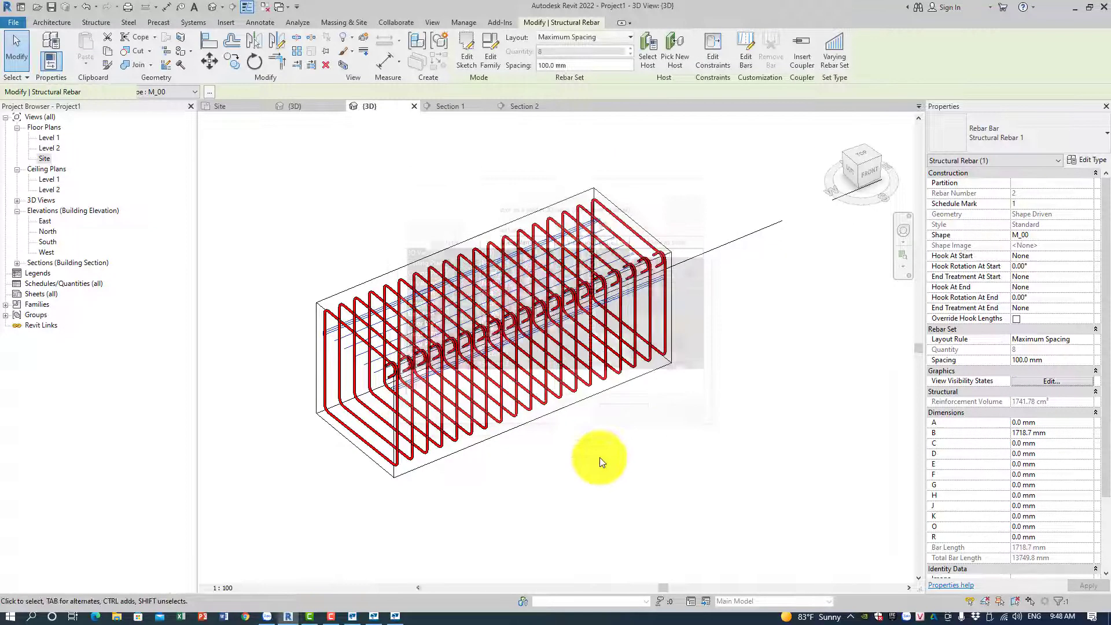
# Return the 3D view from wireframe to a shaded visual style.
pyautogui.click(591, 459)
pyautogui.scroll(2, 592, 460)
pyautogui.click(261, 587)
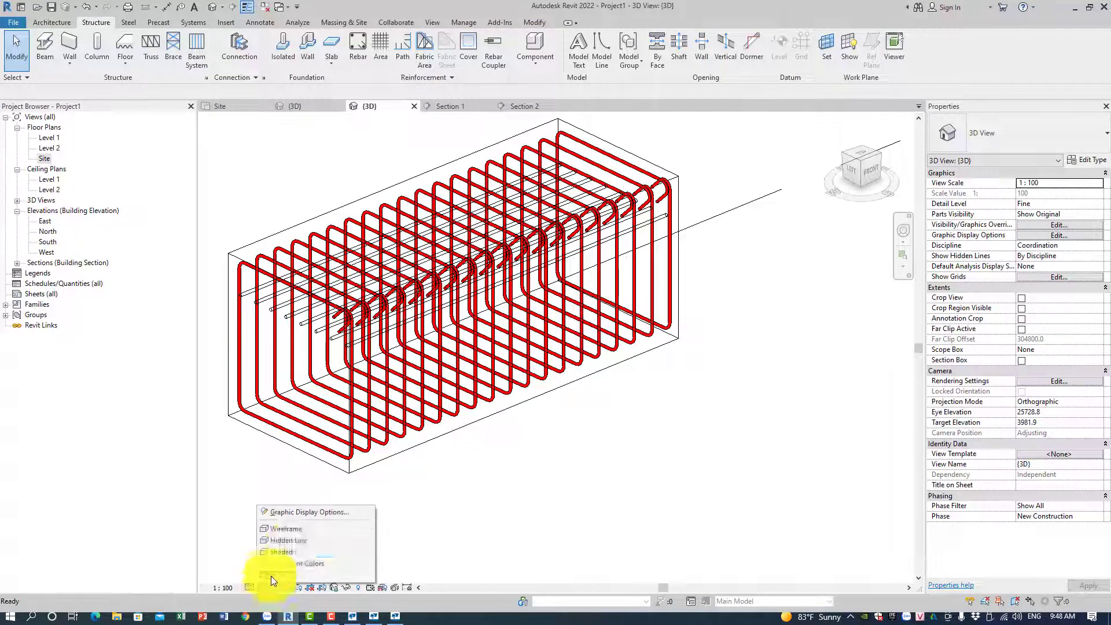
pyautogui.click(315, 544)
pyautogui.scroll(-3, 495, 457)
# Widen the extrusion in the foundation's family and reload it into the project, overwriting the existing version and its parameter values.
pyautogui.doubleClick(516, 419)
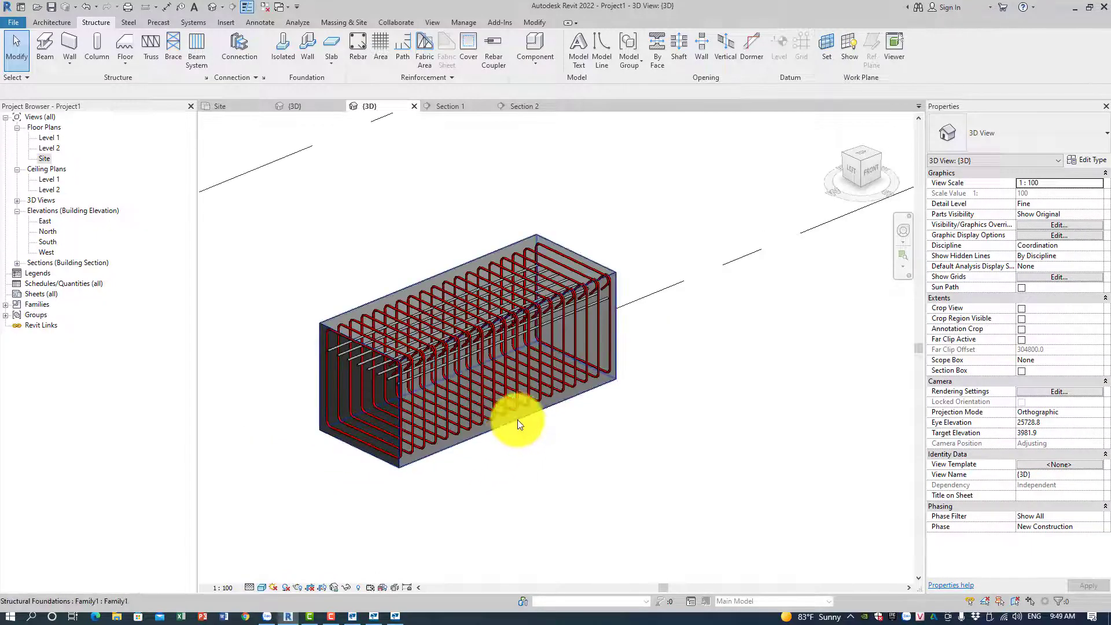
pyautogui.click(518, 442)
pyautogui.scroll(-2, 515, 448)
pyautogui.moveTo(515, 455); pyautogui.dragTo(565, 371, button='middle')
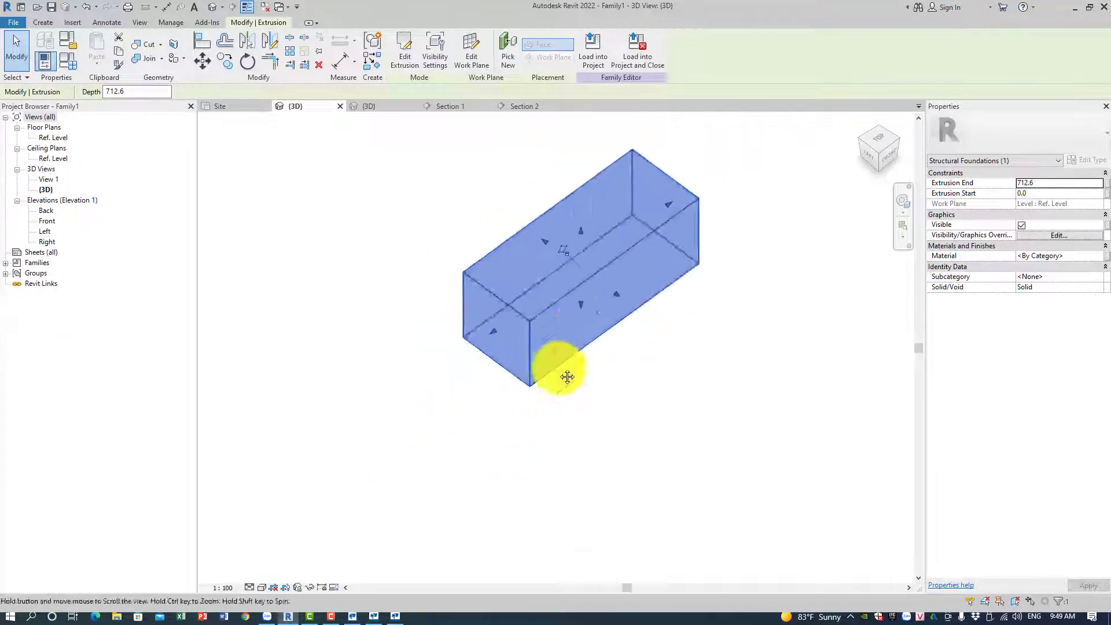
pyautogui.moveTo(619, 294); pyautogui.dragTo(781, 411)
pyautogui.moveTo(558, 245); pyautogui.dragTo(520, 145)
pyautogui.click(593, 49)
pyautogui.click(577, 300)
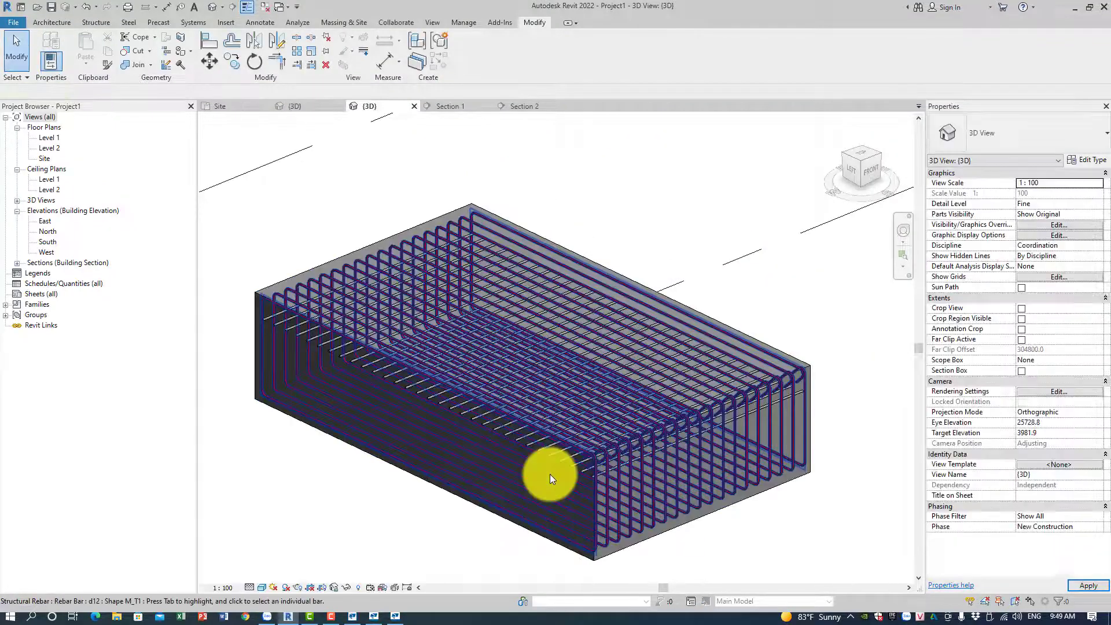
pyautogui.keyDown('shift'); pyautogui.moveTo(543, 481); pyautogui.dragTo(397, 502, button='middle'); pyautogui.keyUp('shift')
pyautogui.scroll(-2, 356, 505)
pyautogui.scroll(-2, 397, 501)
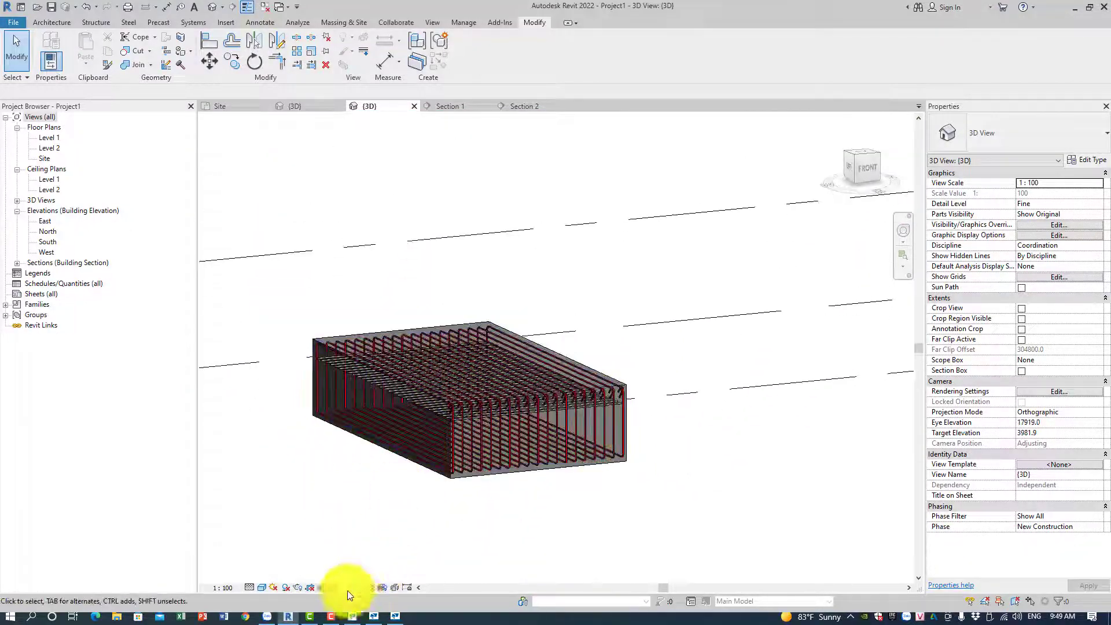
# Switch back to Tekla Structures and select the pad footing's reinforcement component.
pyautogui.click(393, 617)
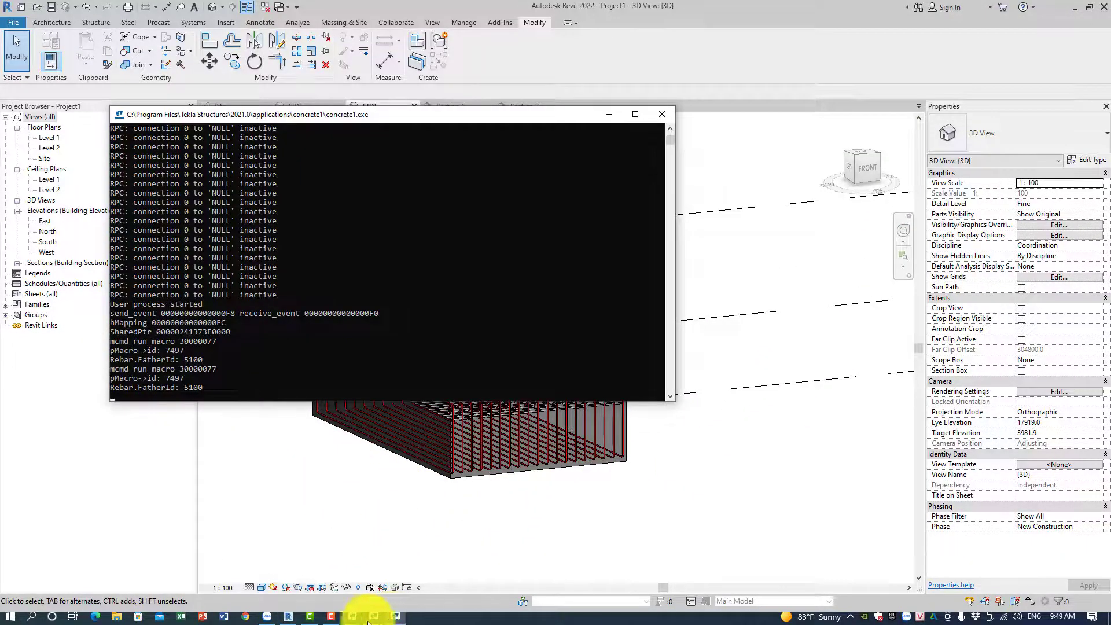
pyautogui.click(352, 617)
pyautogui.scroll(5, 355, 414)
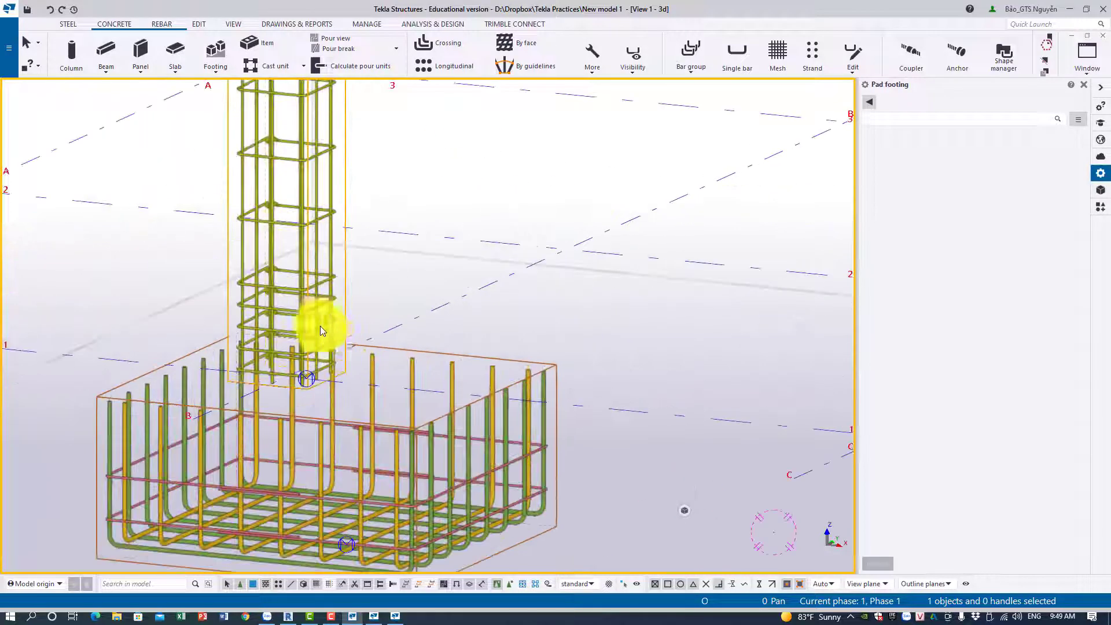
pyautogui.scroll(-5, 475, 386)
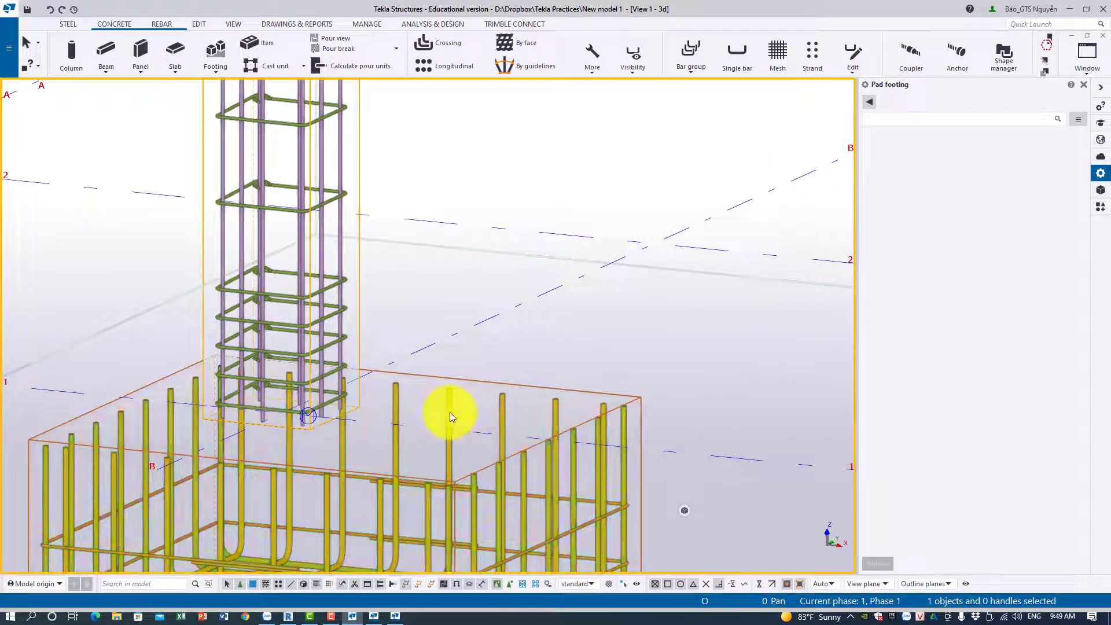
pyautogui.click(449, 409)
pyautogui.scroll(-2, 449, 410)
pyautogui.scroll(-5, 436, 426)
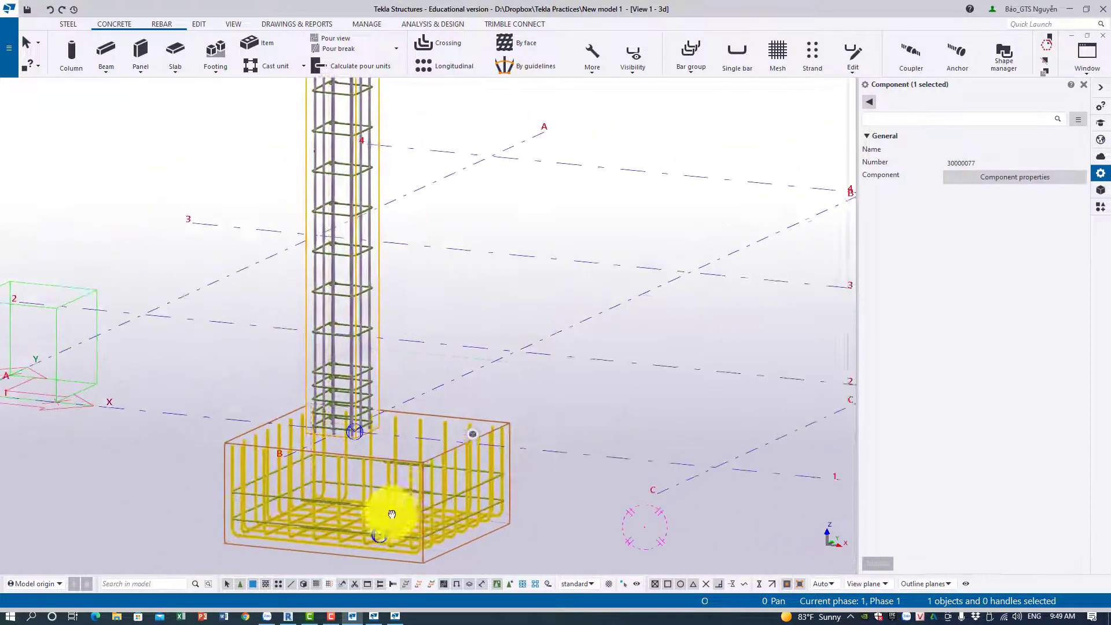
# Place another pad footing with profile 1200*1200 at the intersection of grid lines B and 2.
pyautogui.click(213, 72)
pyautogui.click(217, 101)
pyautogui.click(532, 296)
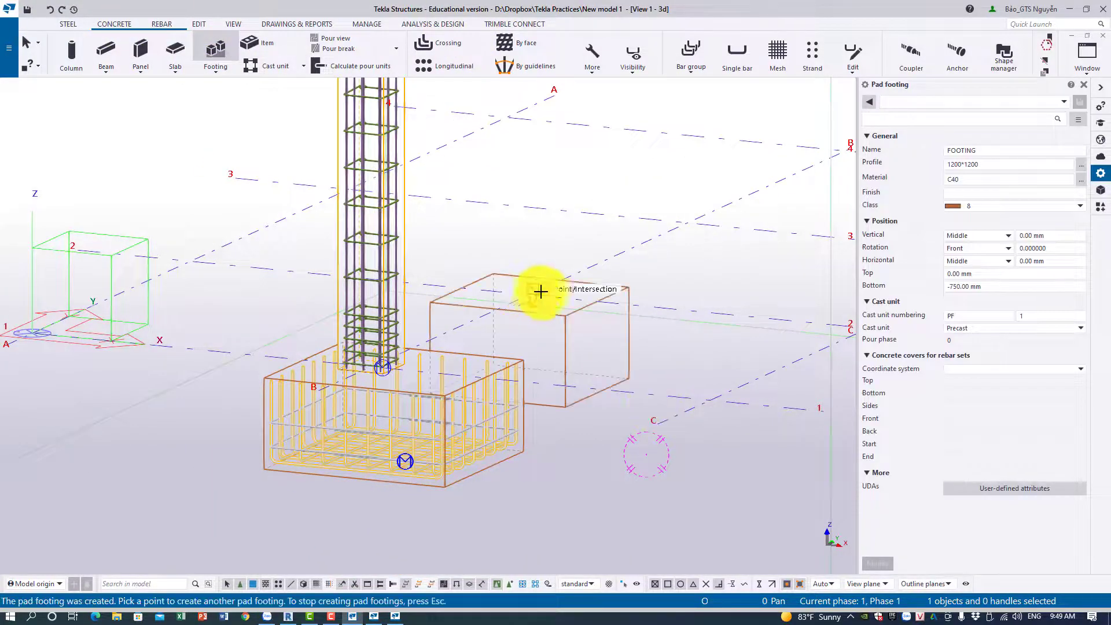
# Finish creating pad footings and focus on the new footing at the intersection of grid lines B and 2.
pyautogui.scroll(3, 583, 292)
pyautogui.press('Escape')
pyautogui.moveTo(654, 312); pyautogui.dragTo(564, 412, button='middle')
pyautogui.moveTo(564, 412); pyautogui.dragTo(538, 432, button='middle')
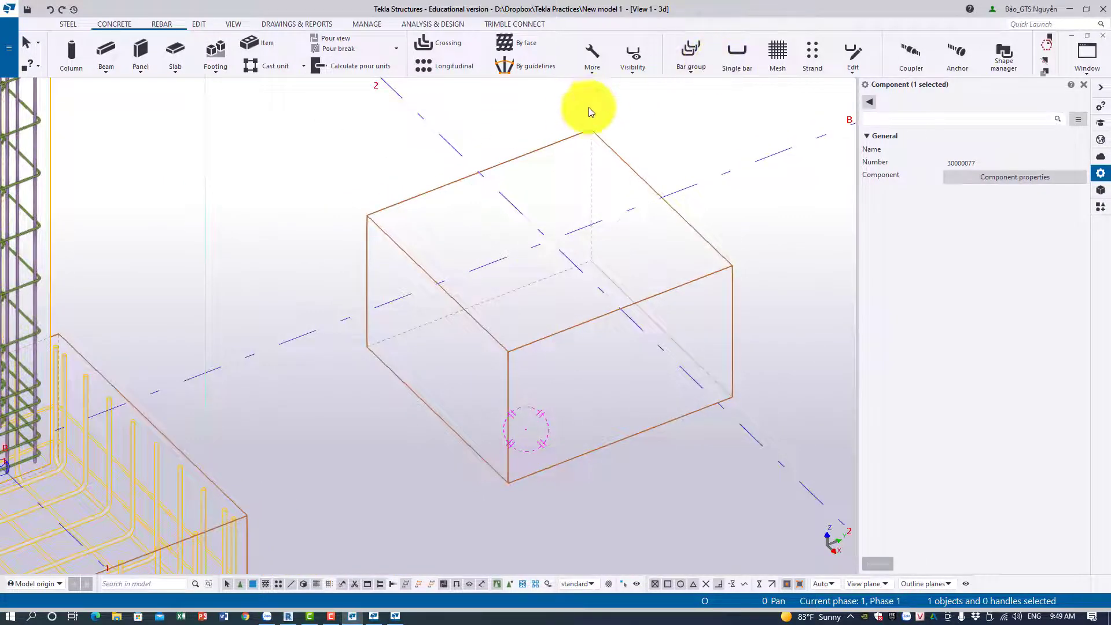
pyautogui.keyDown('ctrl'); pyautogui.moveTo(546, 307); pyautogui.dragTo(556, 290, button='middle'); pyautogui.keyUp('ctrl')
pyautogui.moveTo(556, 291); pyautogui.dragTo(540, 312, button='middle')
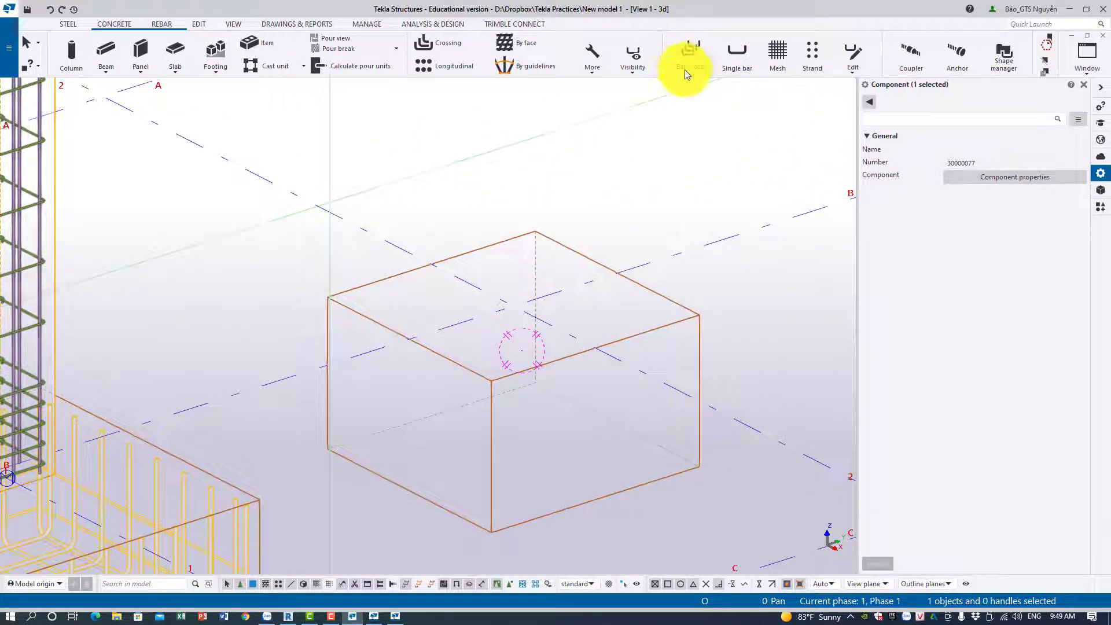
# Try to add a size 12 bar group on the new footing's top face, with the bar shape passing through three corners.
pyautogui.click(697, 73)
pyautogui.click(697, 73)
pyautogui.click(697, 73)
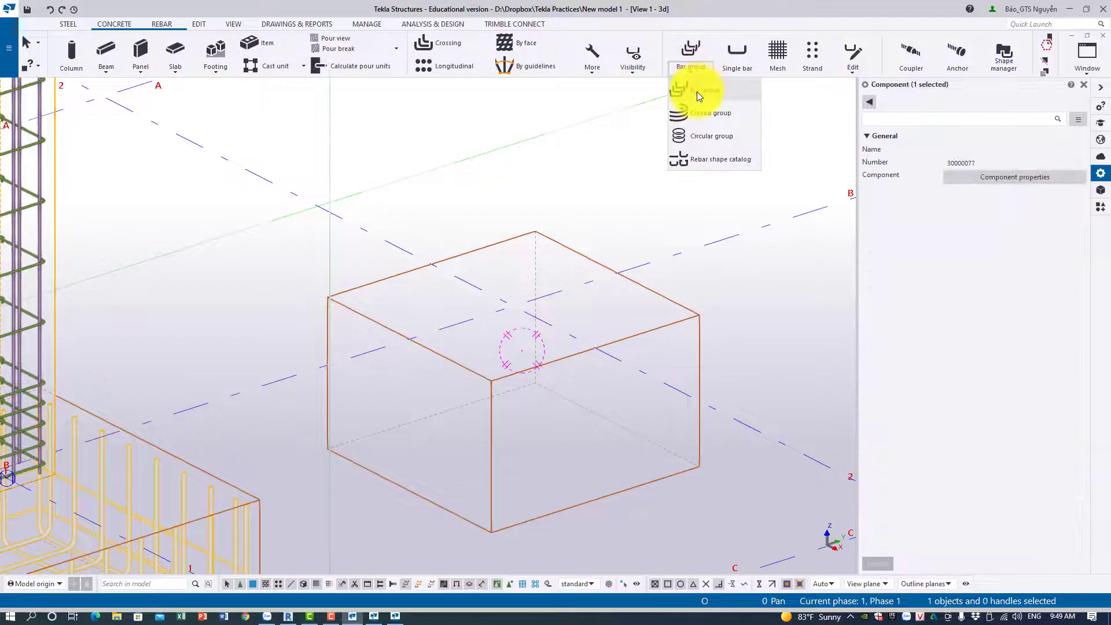
pyautogui.click(696, 92)
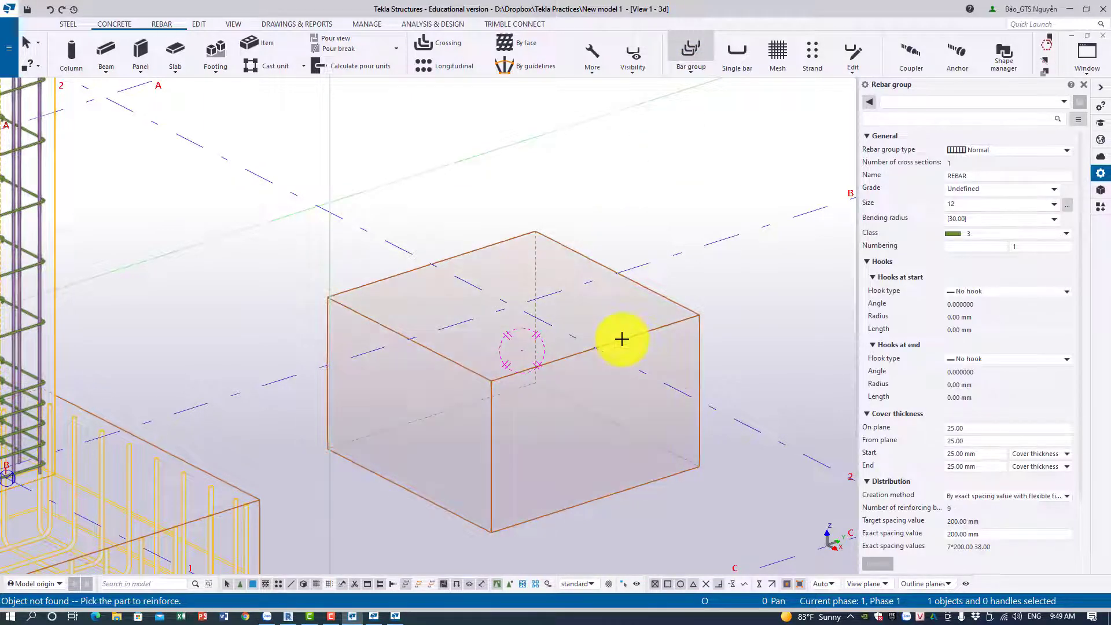
pyautogui.click(620, 338)
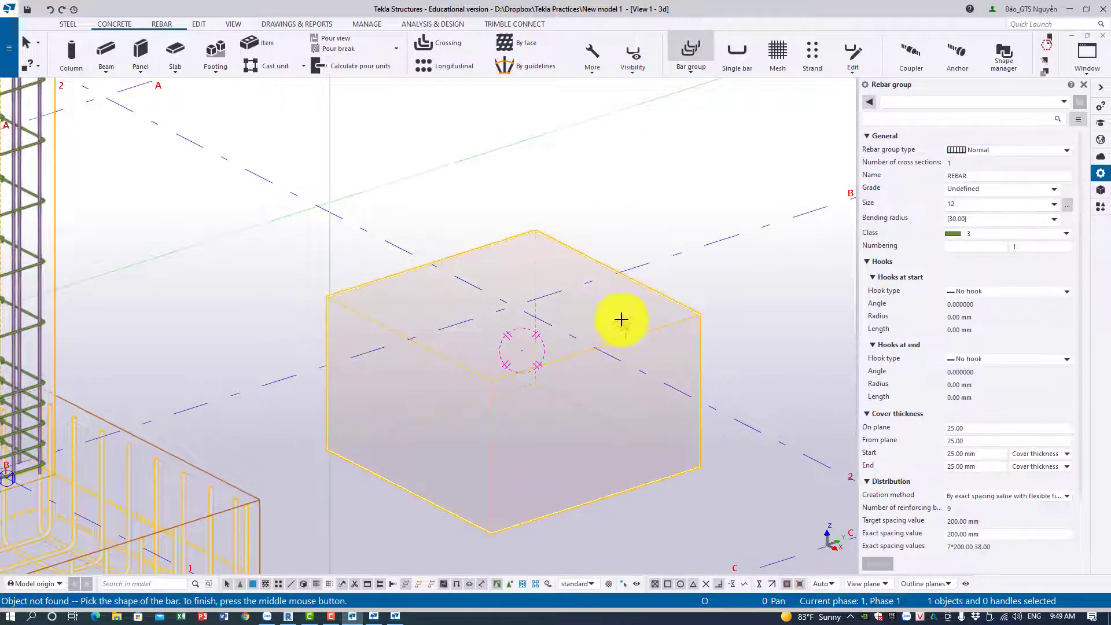
pyautogui.click(492, 379)
pyautogui.click(700, 318)
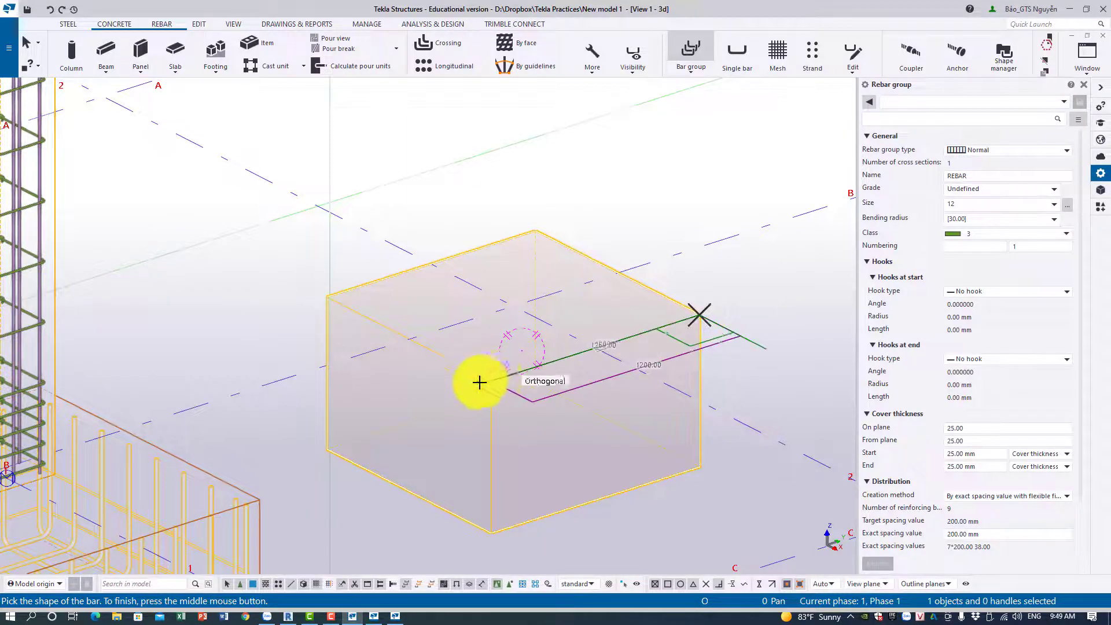
pyautogui.middleClick(544, 234)
pyautogui.click(535, 232)
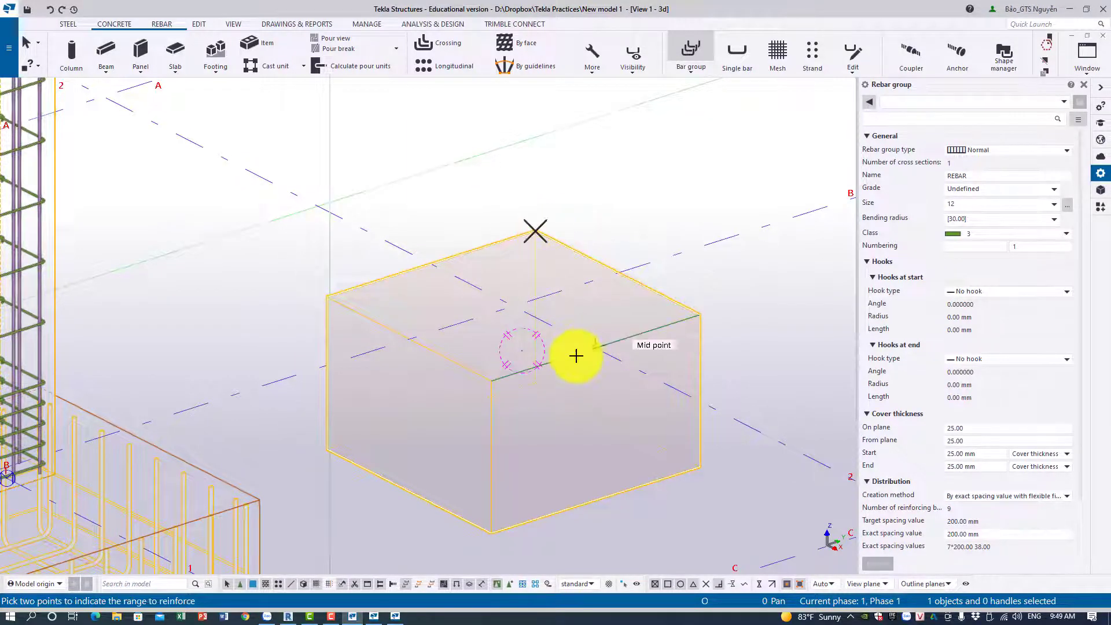
pyautogui.click(489, 379)
pyautogui.click(334, 309)
pyautogui.click(505, 317)
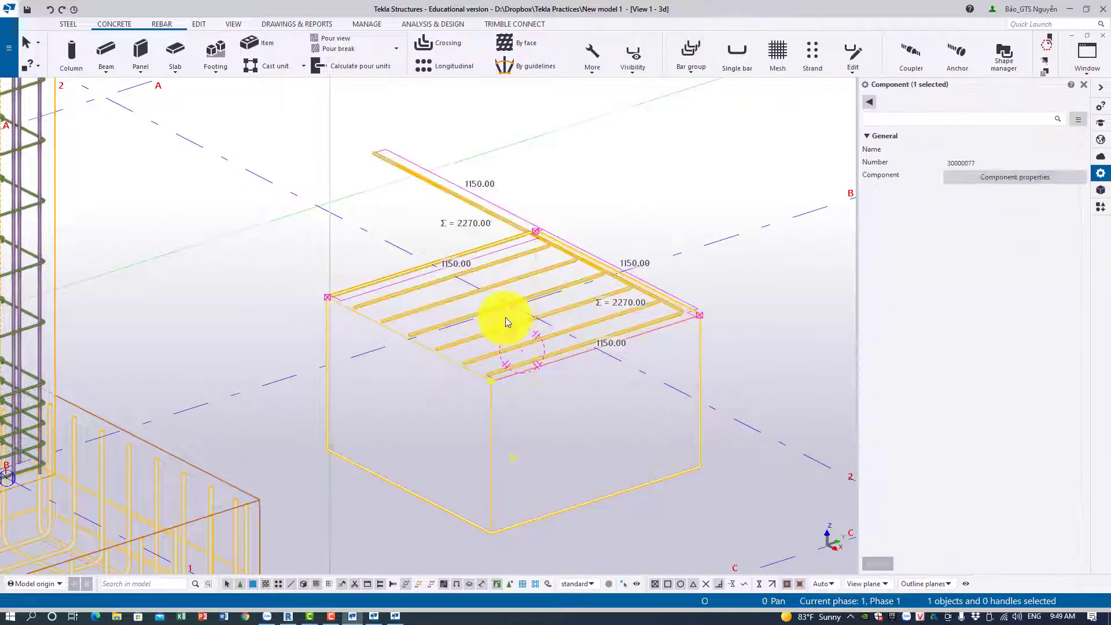
pyautogui.scroll(4, 519, 279)
# Delete the bent bar group from the new footing's top face.
pyautogui.click(525, 262)
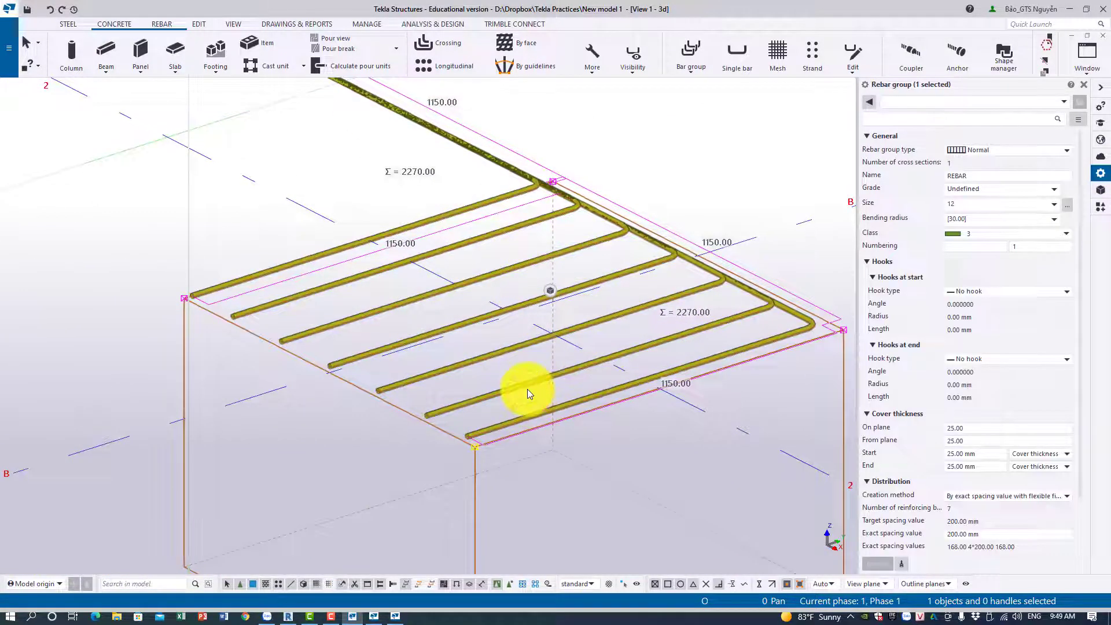
pyautogui.press('Delete')
pyautogui.scroll(-4, 518, 248)
# Create a group of straight size 12 bars at 200 mm spacing across the footing's top face, parallel to grid line B.
pyautogui.click(689, 72)
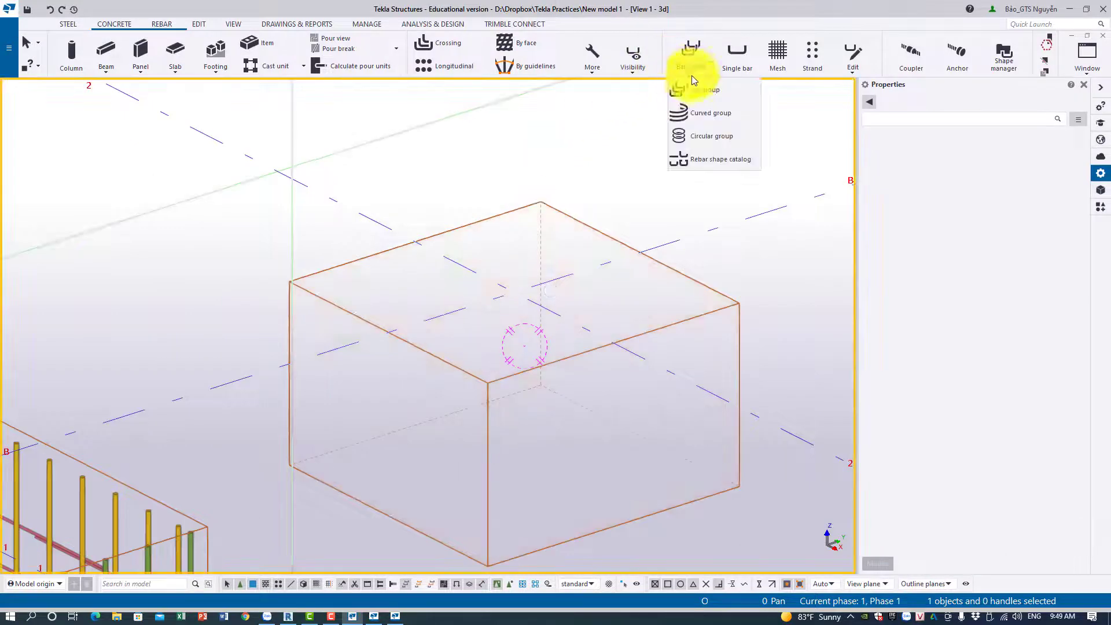
pyautogui.click(706, 109)
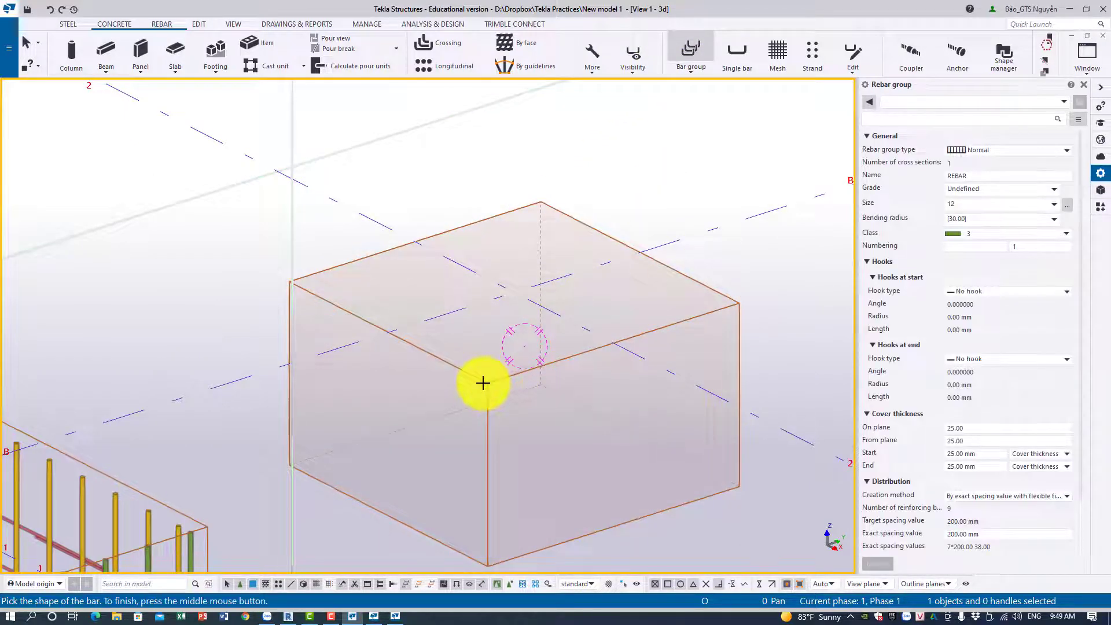
pyautogui.click(487, 383)
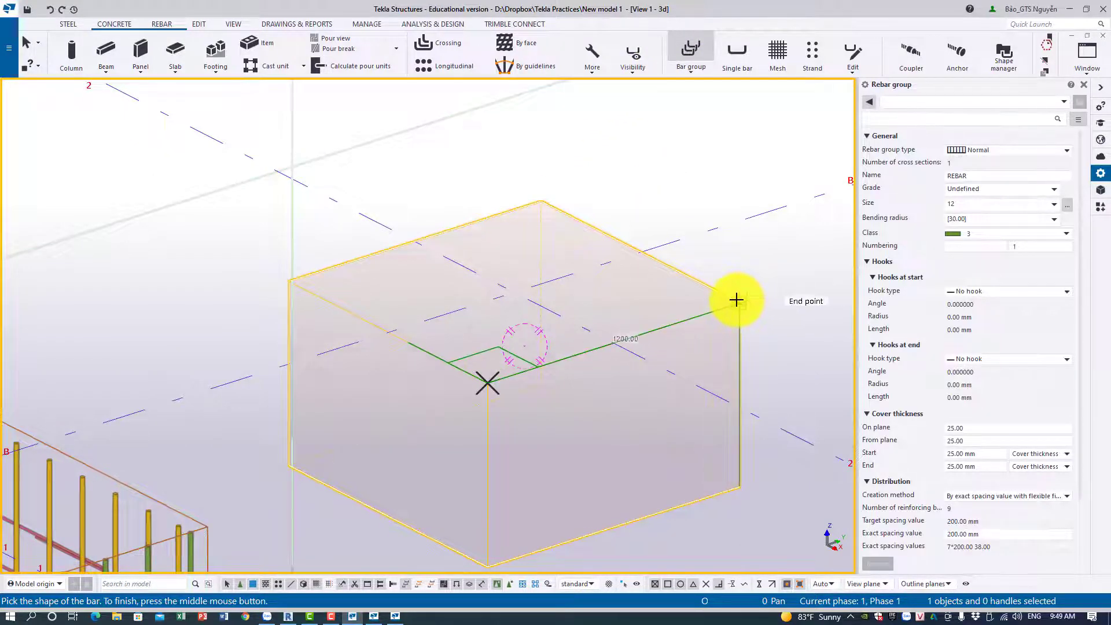
pyautogui.click(738, 302)
pyautogui.middleClick(736, 301)
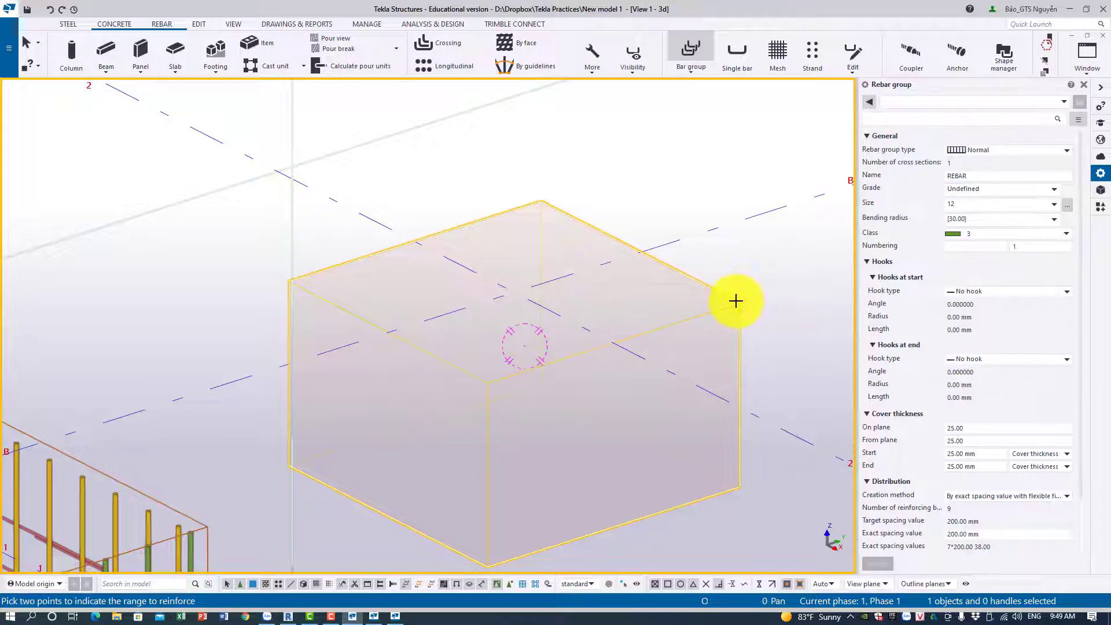
pyautogui.click(488, 384)
pyautogui.click(289, 283)
pyautogui.scroll(-1, 442, 358)
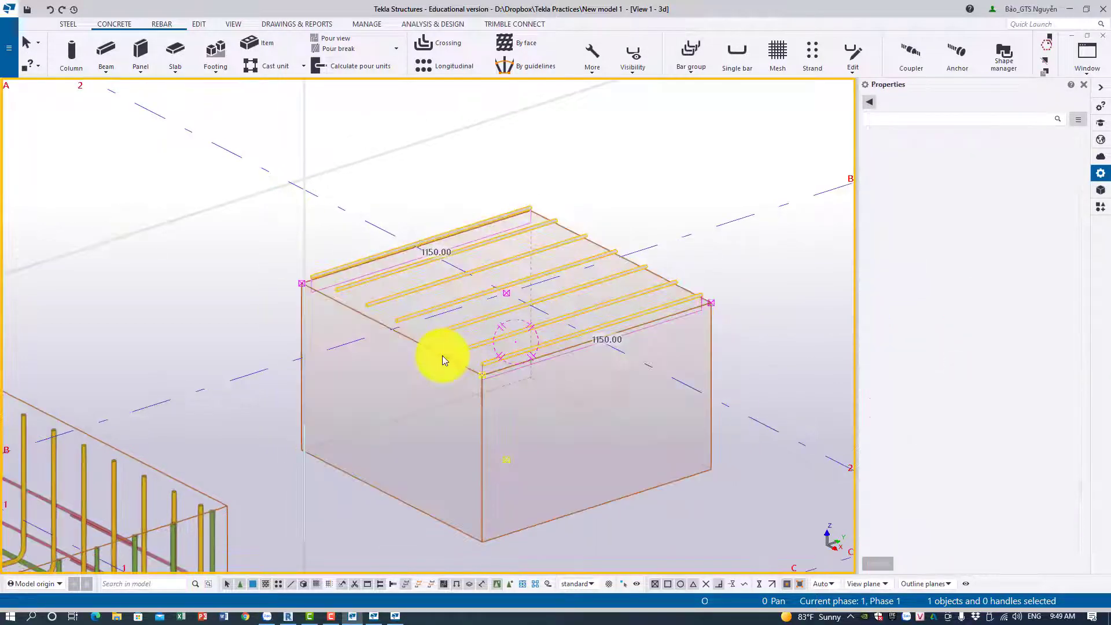
pyautogui.scroll(7, 444, 355)
pyautogui.scroll(-4, 475, 347)
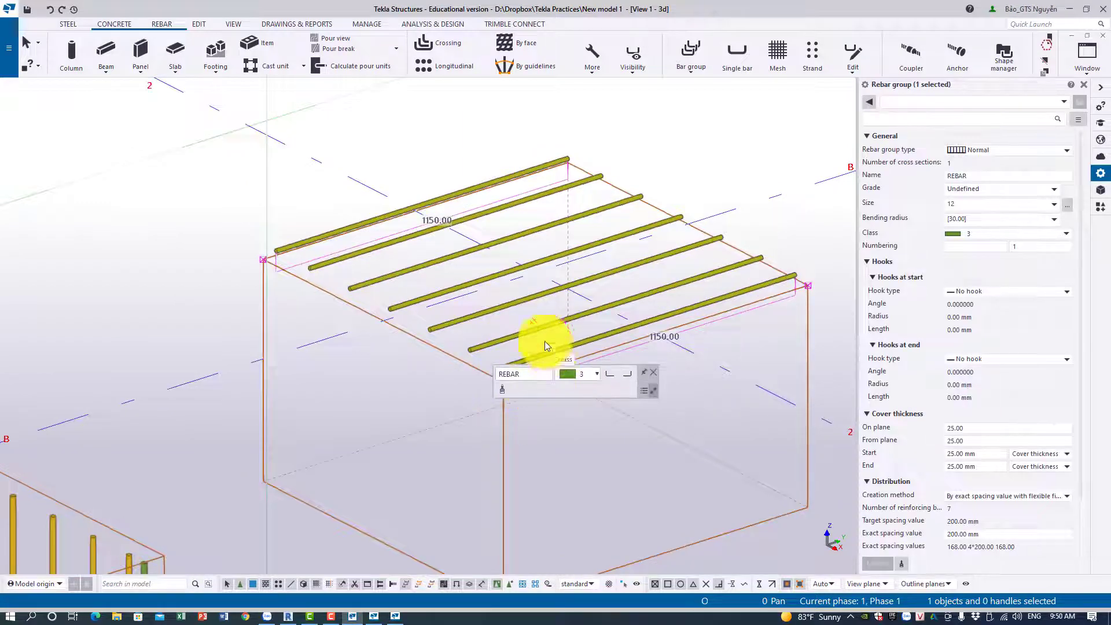
pyautogui.scroll(-2, 541, 341)
# Add a second straight size 12 bar group at 200 mm spacing on the top face, perpendicular to the first one.
pyautogui.click(697, 66)
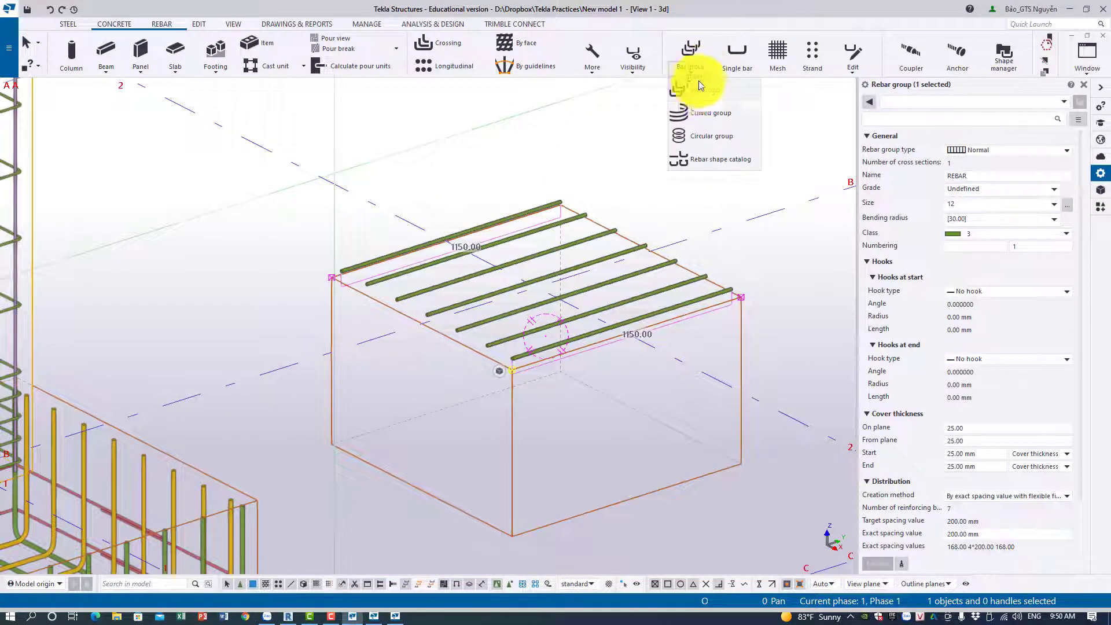
pyautogui.click(699, 86)
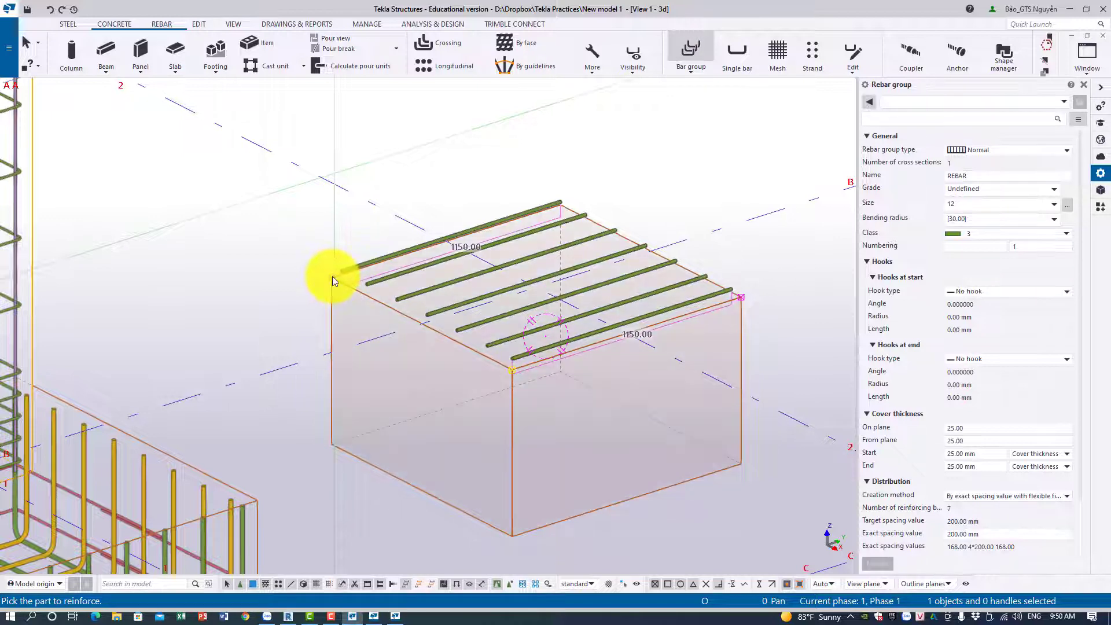
pyautogui.click(330, 277)
pyautogui.click(331, 278)
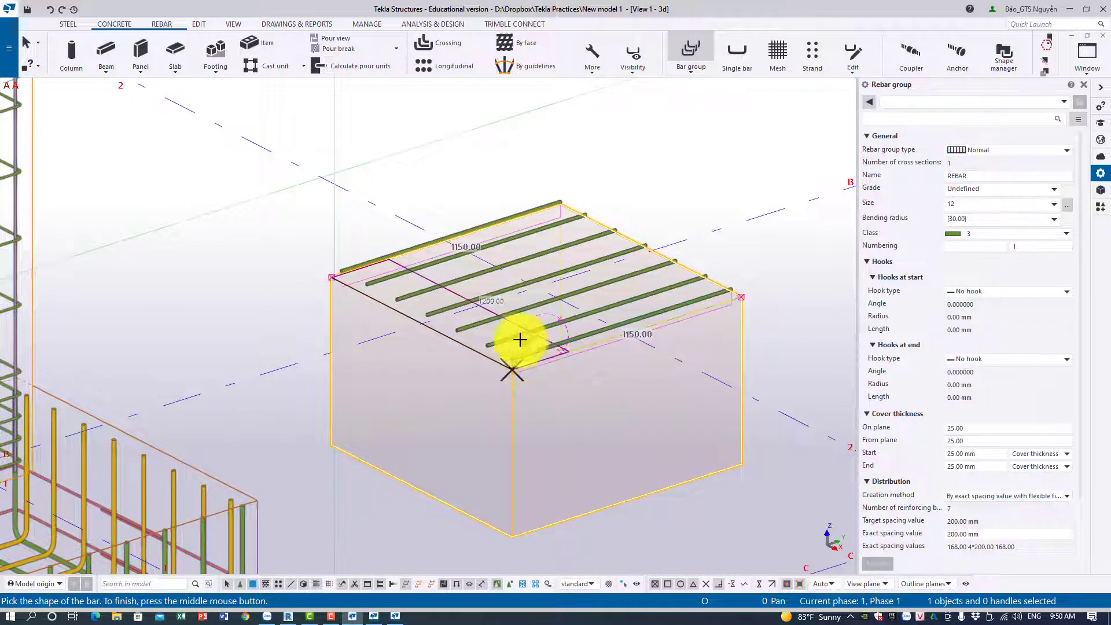
pyautogui.middleClick(518, 340)
pyautogui.click(509, 370)
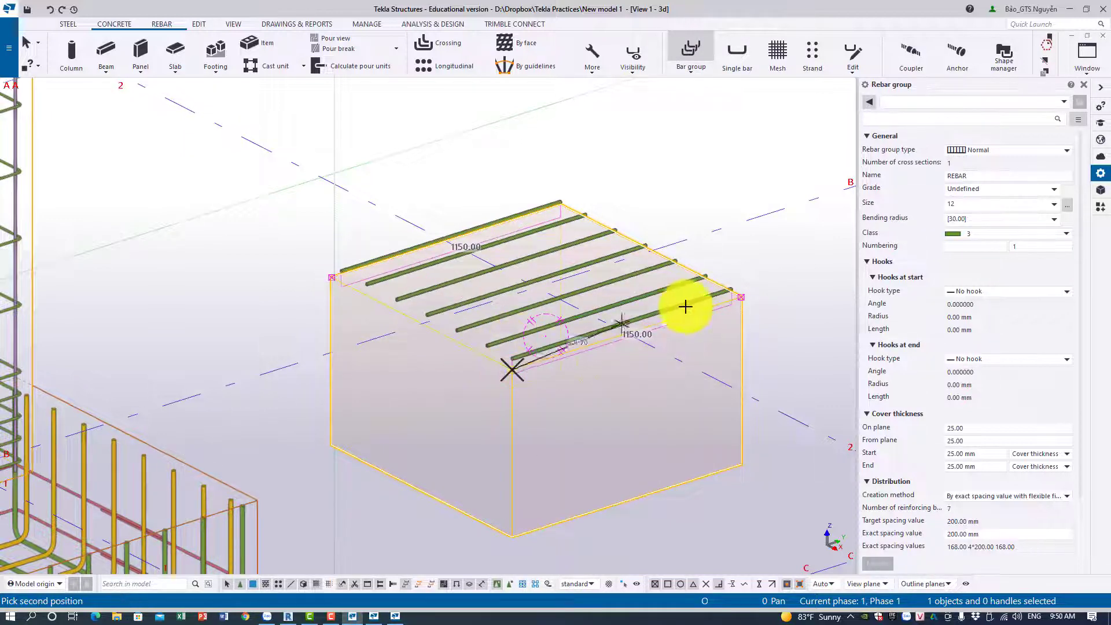
pyautogui.click(739, 297)
pyautogui.click(514, 339)
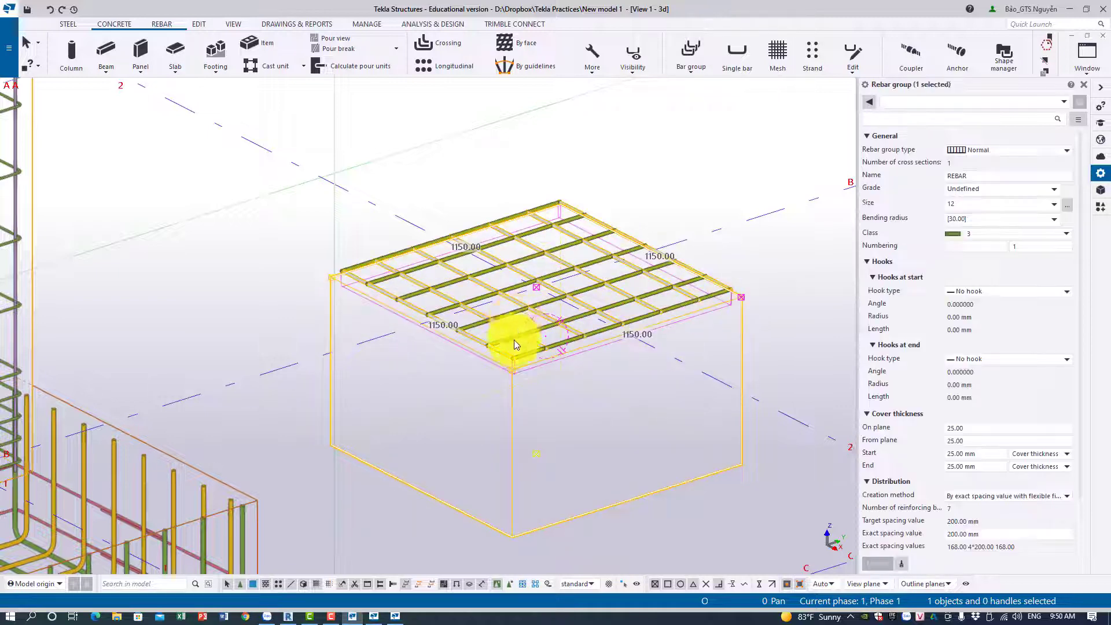
# Examine the perpendicular bar group in the top mesh and the available rebar group types in its properties.
pyautogui.scroll(5, 540, 352)
pyautogui.click(546, 348)
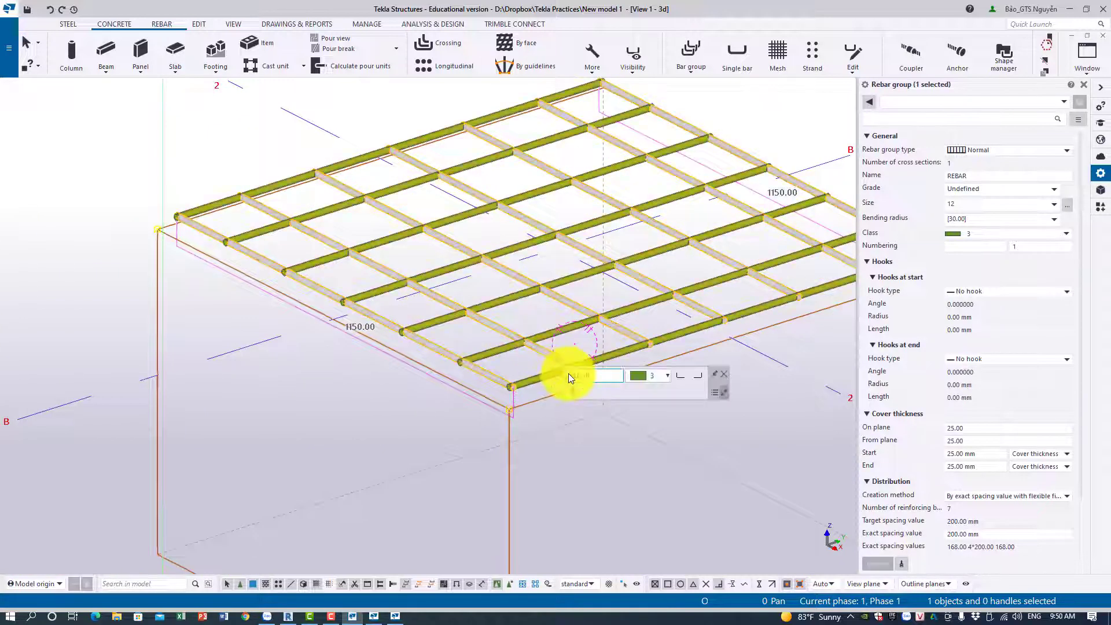
pyautogui.scroll(-3, 401, 116)
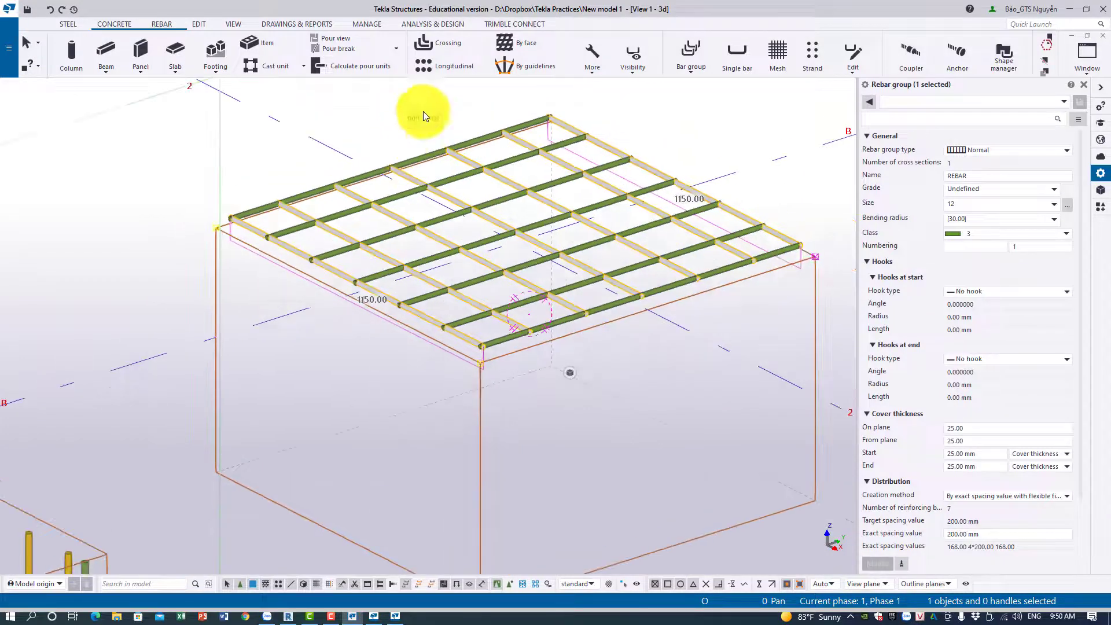
pyautogui.moveTo(339, 141); pyautogui.dragTo(699, 179, button='middle')
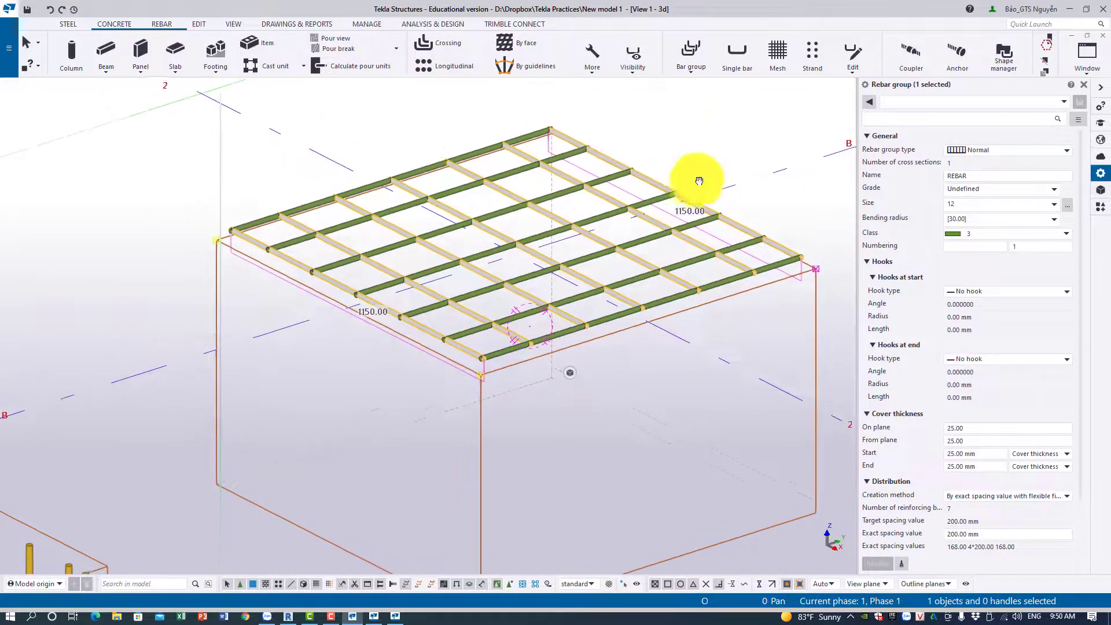
pyautogui.scroll(-2, 692, 197)
pyautogui.scroll(2, 518, 314)
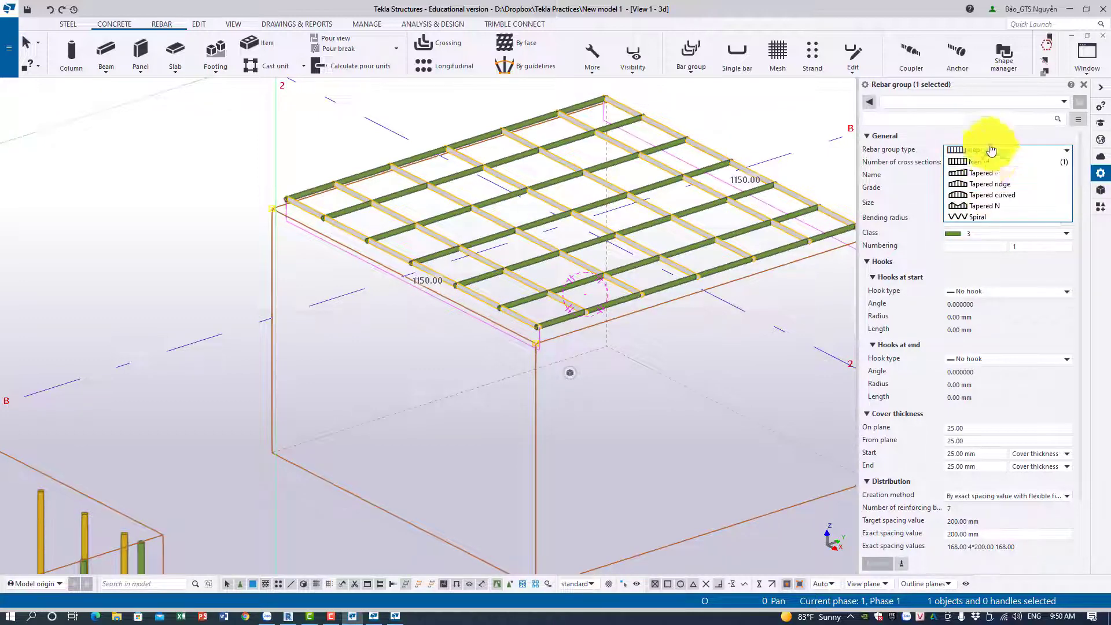
pyautogui.click(202, 294)
pyautogui.scroll(-3, 203, 294)
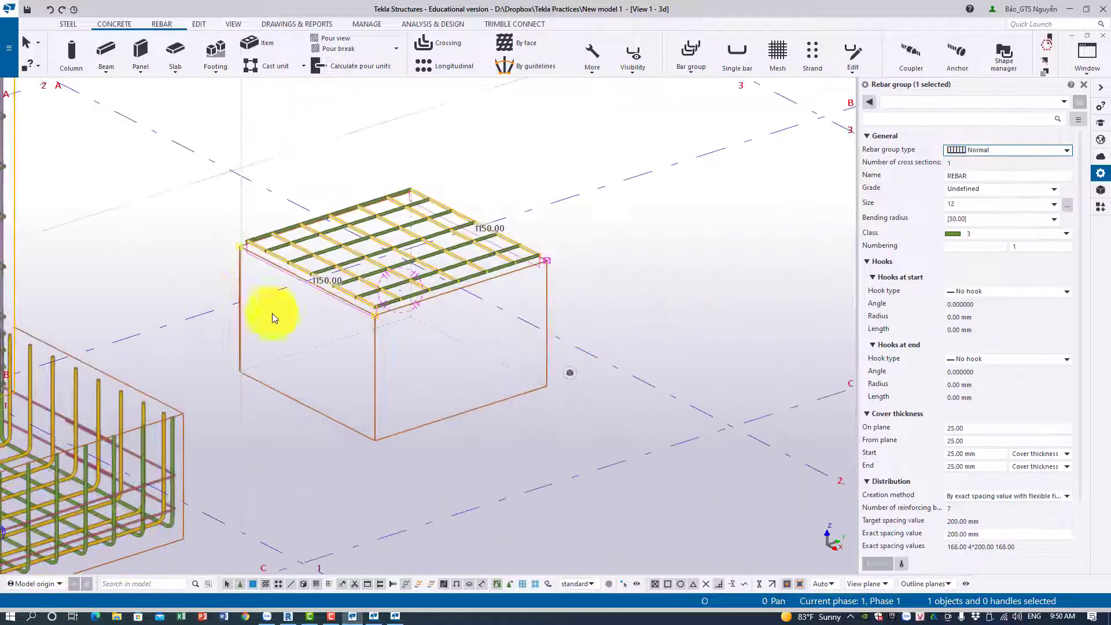
# Compare the first footing's automated reinforcement with the manually placed bar groups, inspecting the one parallel to grid line B.
pyautogui.click(459, 443)
pyautogui.scroll(-2, 460, 443)
pyautogui.moveTo(459, 443); pyautogui.dragTo(509, 425, button='middle')
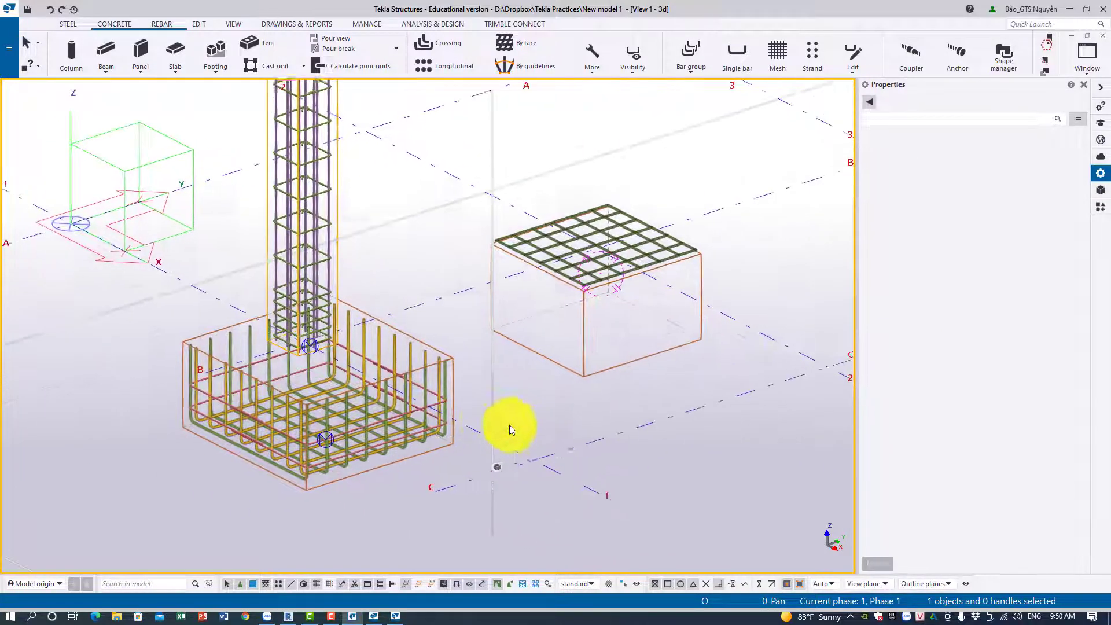
pyautogui.scroll(2, 393, 486)
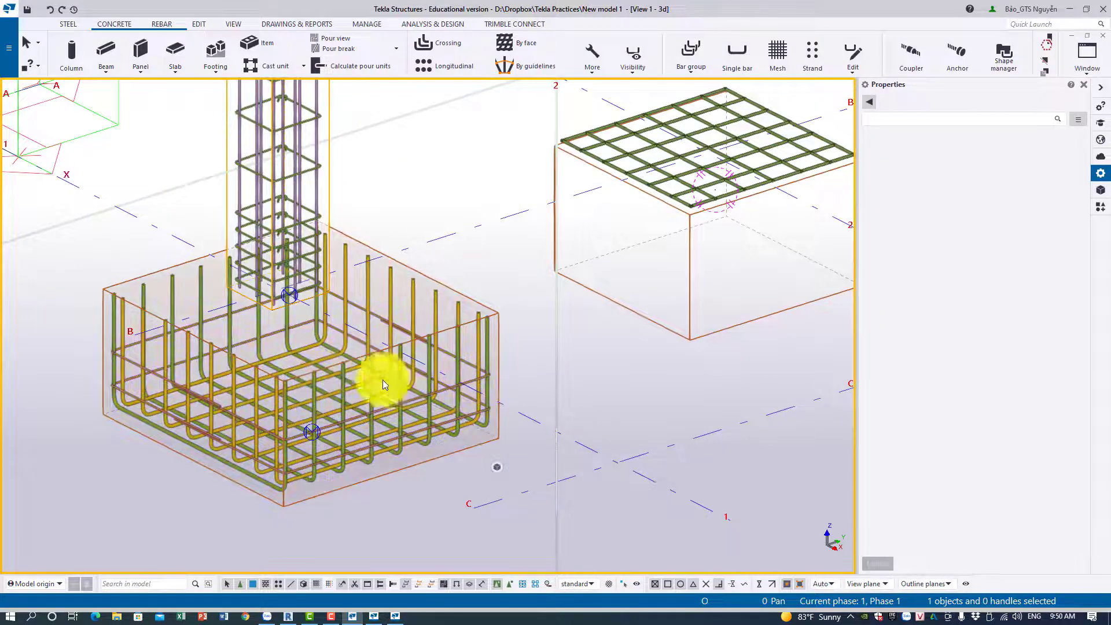
pyautogui.moveTo(711, 213); pyautogui.dragTo(625, 294, button='middle')
pyautogui.click(630, 294)
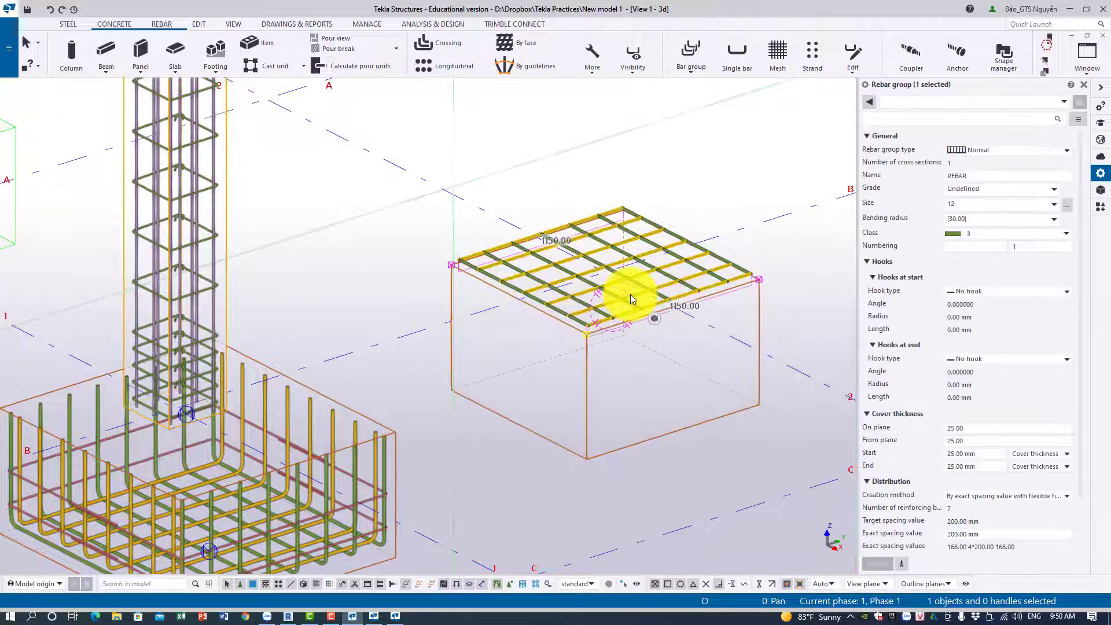
pyautogui.scroll(2, 579, 225)
pyautogui.moveTo(563, 233); pyautogui.dragTo(548, 262, button='middle')
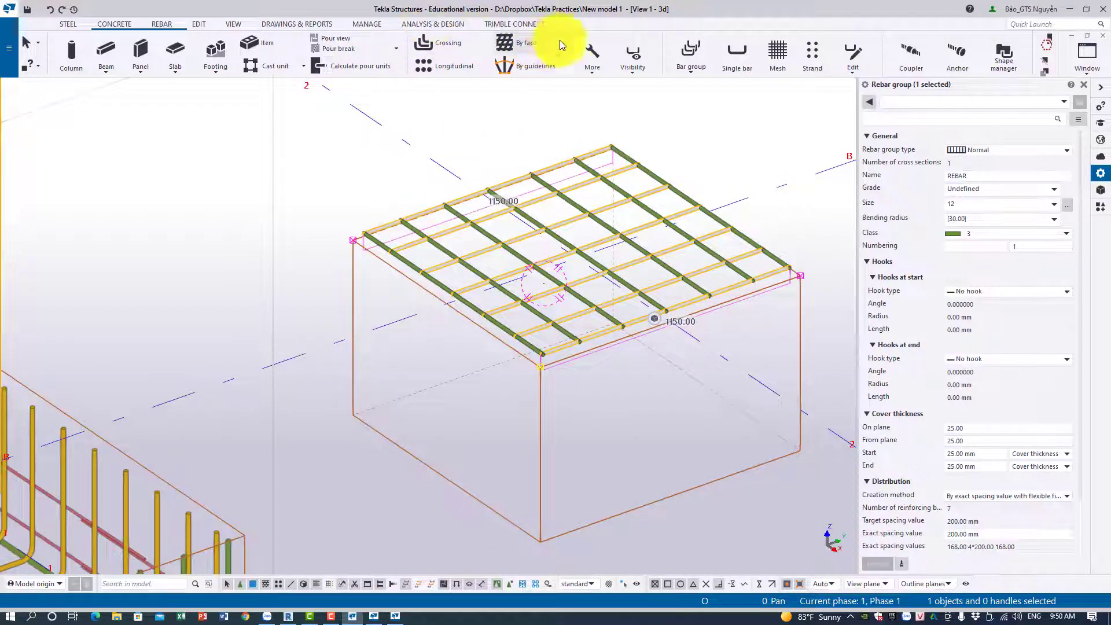
# Place a 600*230 concrete beam along grid line C between grid lines 2 and 3.
pyautogui.click(846, 74)
pyautogui.click(846, 74)
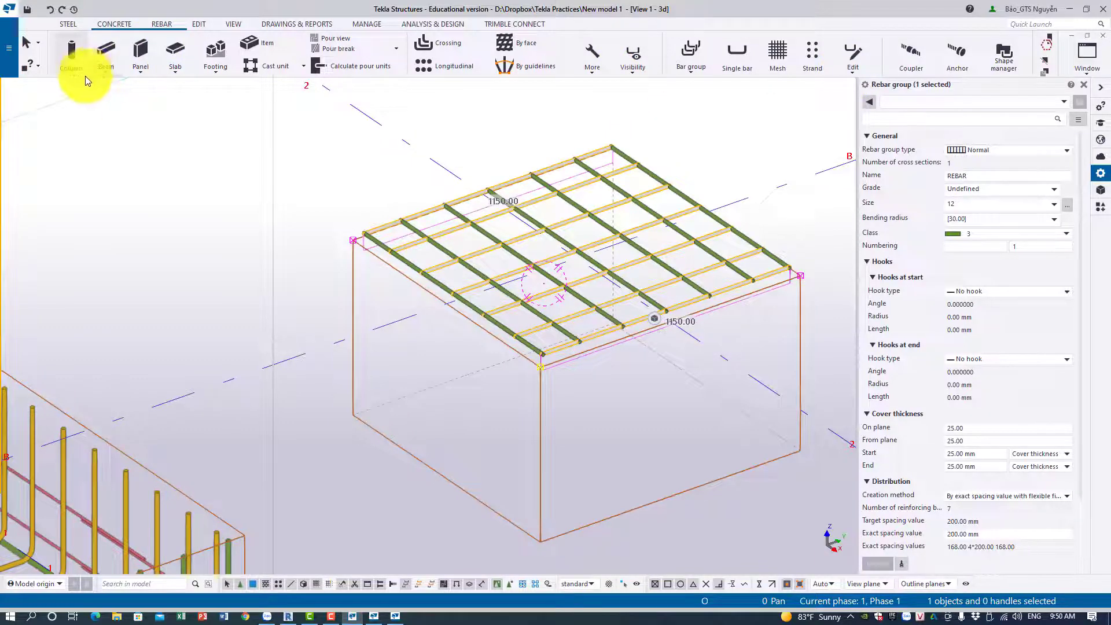
pyautogui.click(119, 74)
pyautogui.click(117, 88)
pyautogui.scroll(-2, 436, 337)
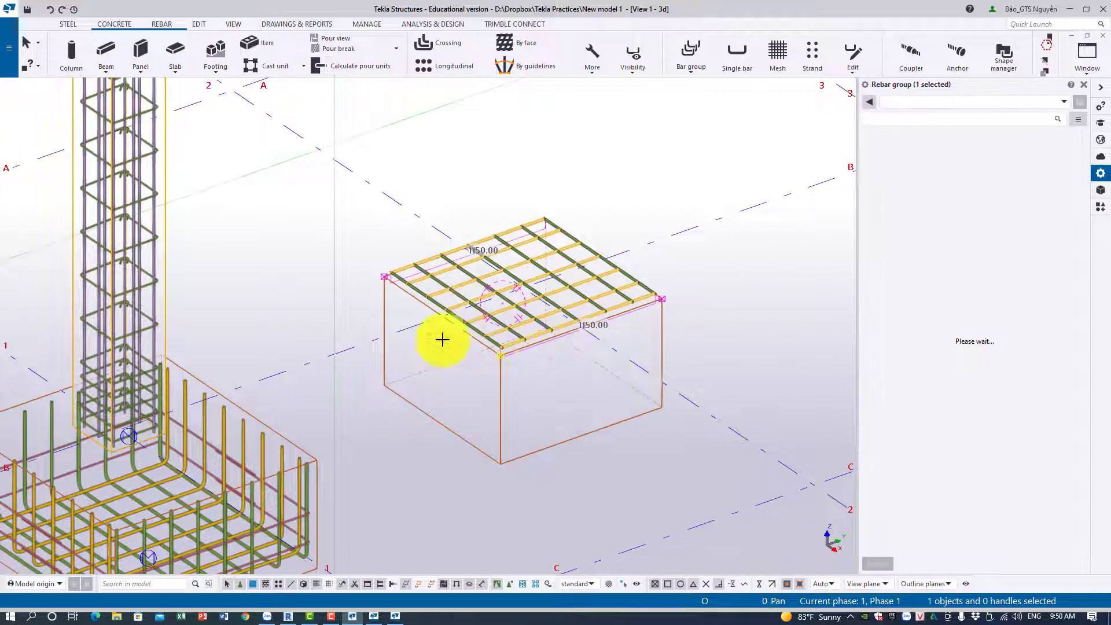
pyautogui.scroll(-2, 405, 336)
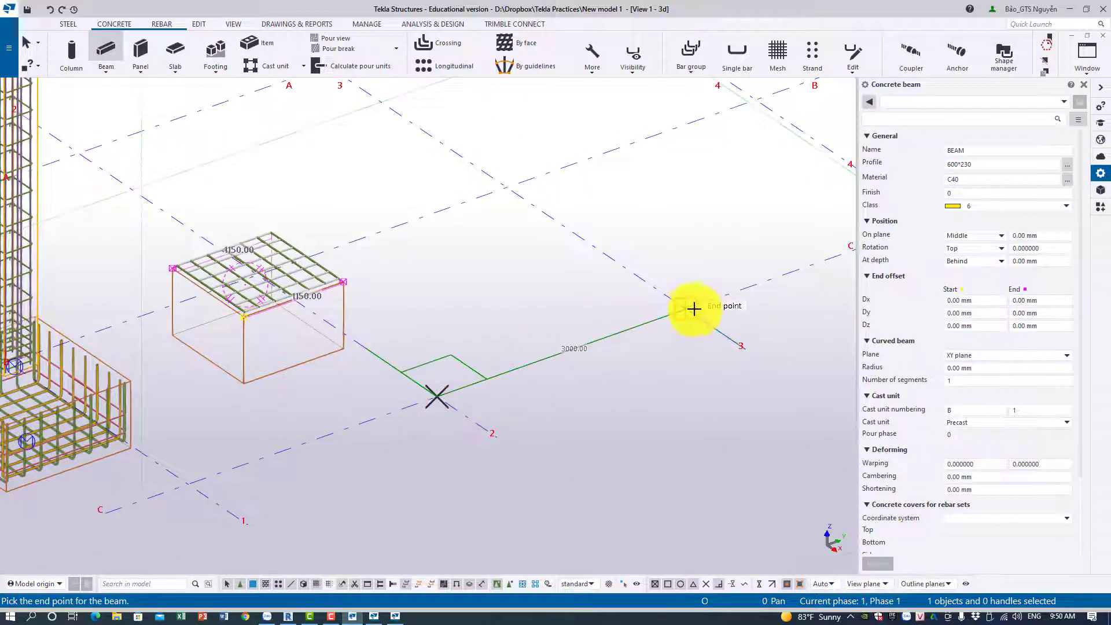
pyautogui.press('Escape')
pyautogui.click(526, 397)
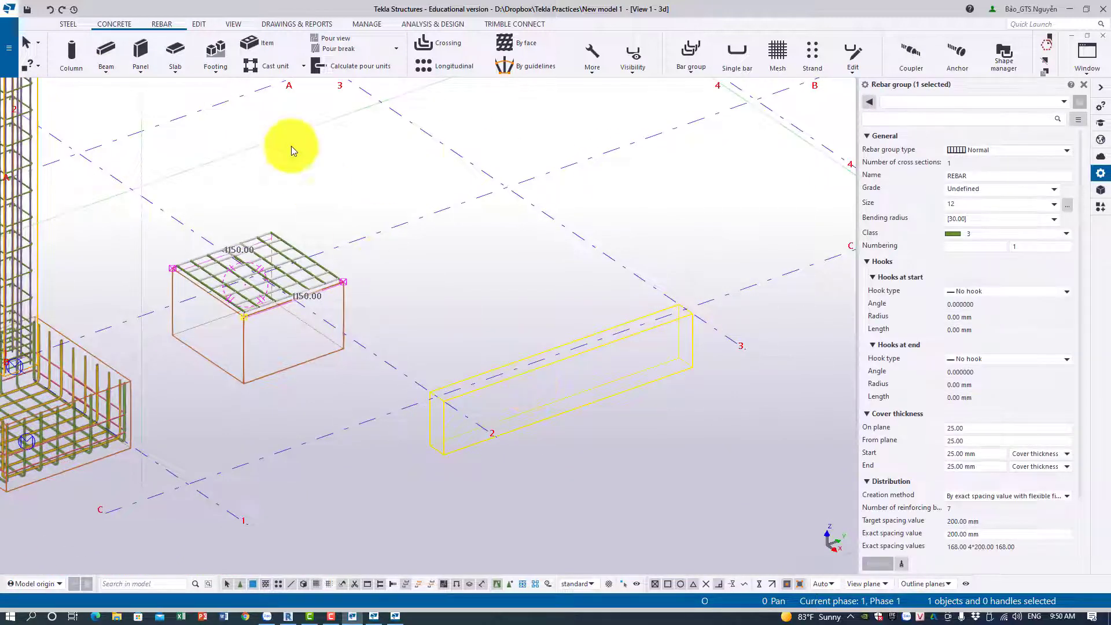
# Add a crossing rebar set of closed stirrups along the new concrete beam.
pyautogui.click(507, 384)
pyautogui.scroll(2, 509, 401)
pyautogui.middleClick(509, 401)
pyautogui.scroll(-1, 509, 401)
pyautogui.press('Escape')
pyautogui.scroll(2, 487, 408)
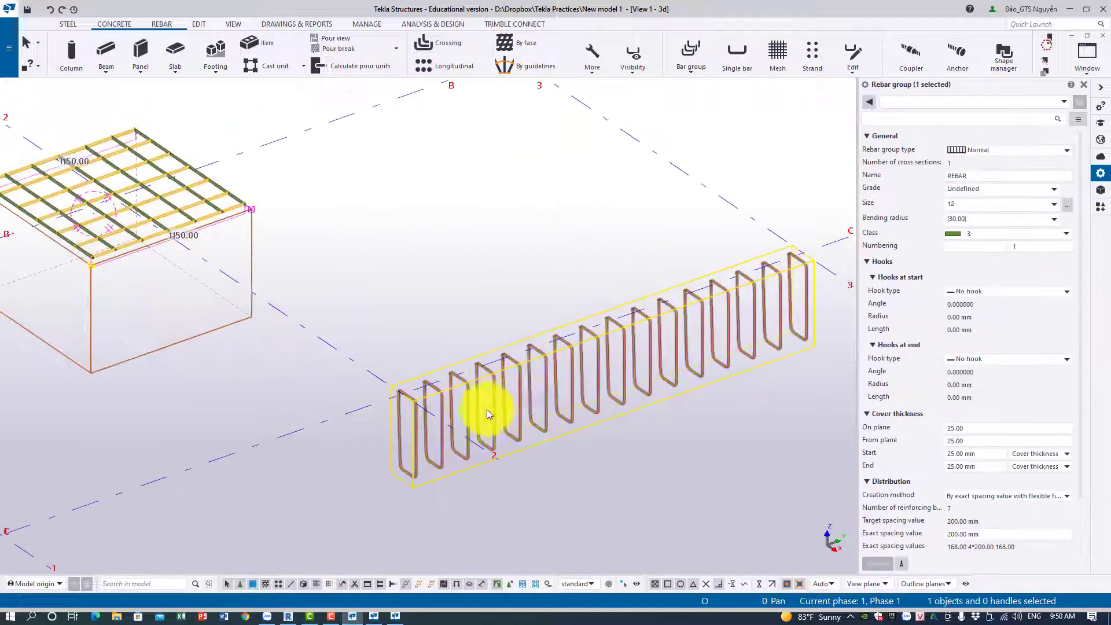
# Select the beam's stirrup rebar set and review its dimensions and spacing properties.
pyautogui.click(519, 405)
pyautogui.scroll(1, 519, 404)
pyautogui.moveTo(519, 404); pyautogui.dragTo(506, 398, button='middle')
pyautogui.scroll(-2, 507, 398)
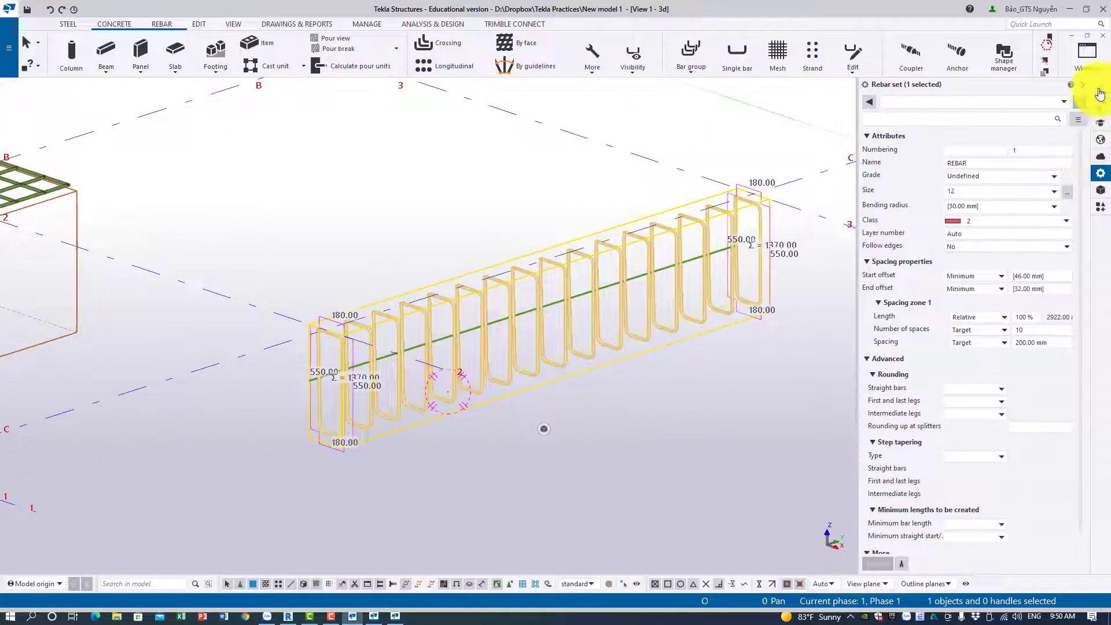
# Try to split the reinforced concrete beam along grid line C at its end near grid line 3.
pyautogui.click(1100, 190)
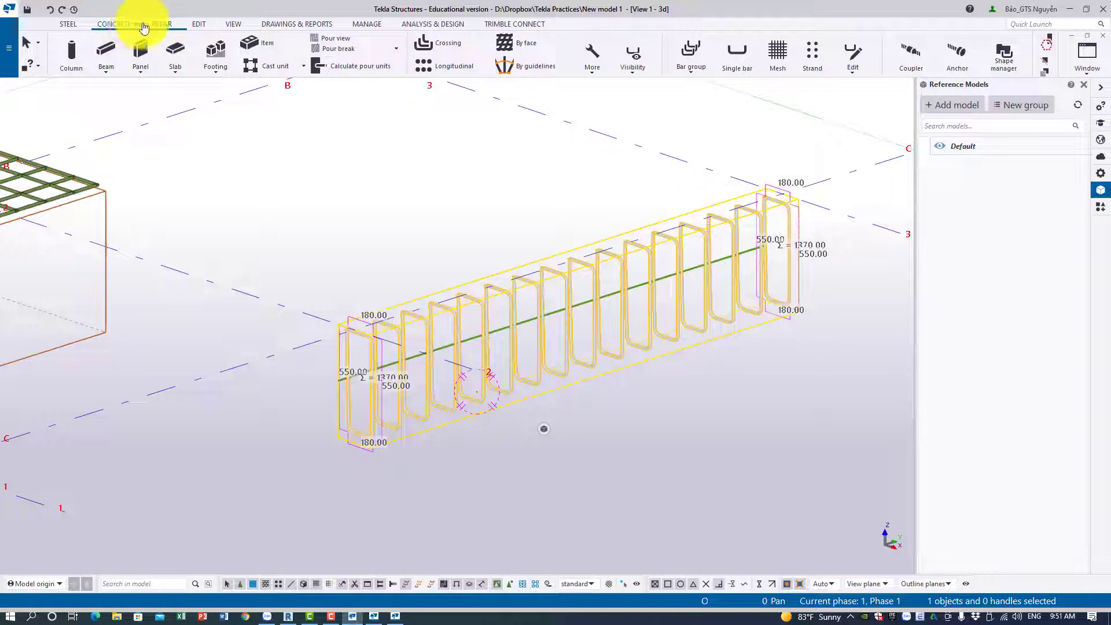
pyautogui.click(161, 24)
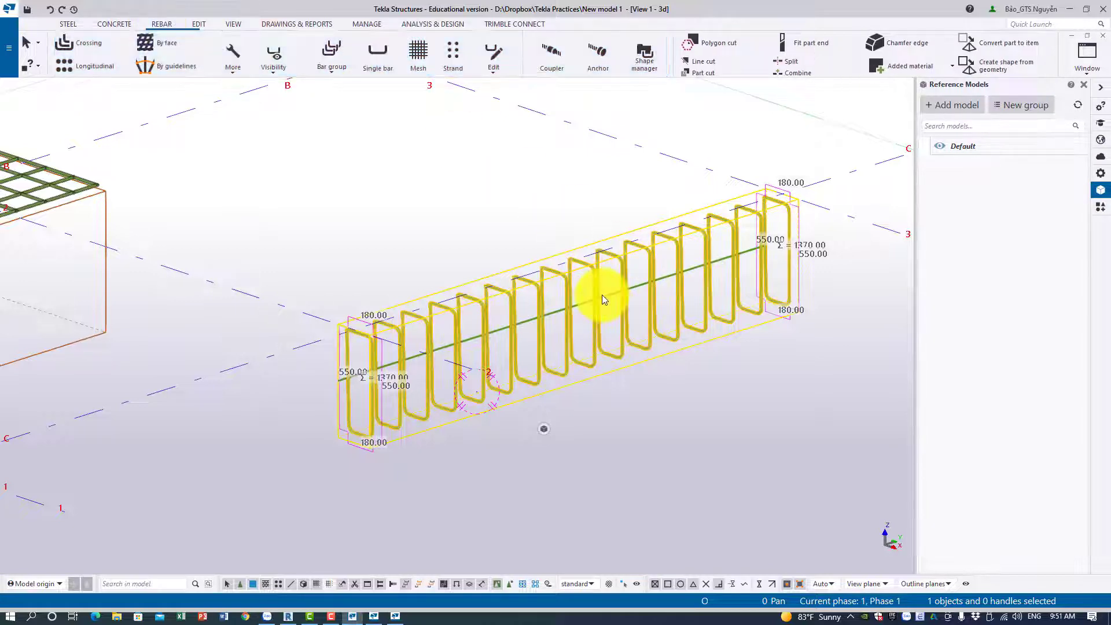
pyautogui.click(787, 62)
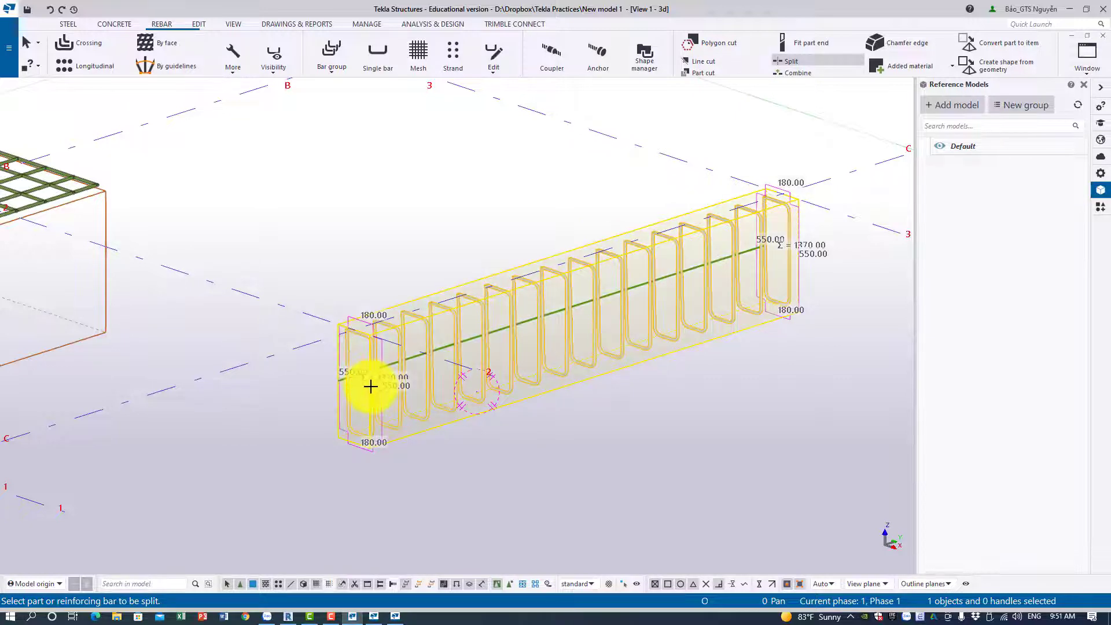
pyautogui.click(371, 414)
pyautogui.click(802, 258)
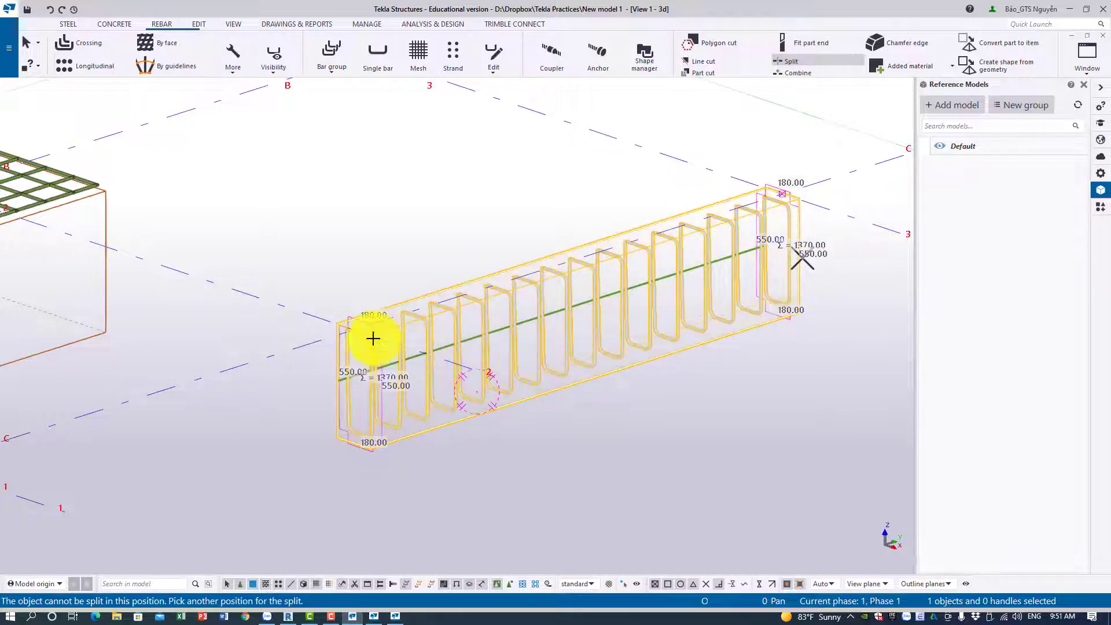
pyautogui.press('Escape')
# Add a longitudinal rebar set of two straight bars along the bottom face of the beam on grid line C.
pyautogui.scroll(2, 520, 413)
pyautogui.moveTo(525, 429); pyautogui.dragTo(269, 213, button='middle')
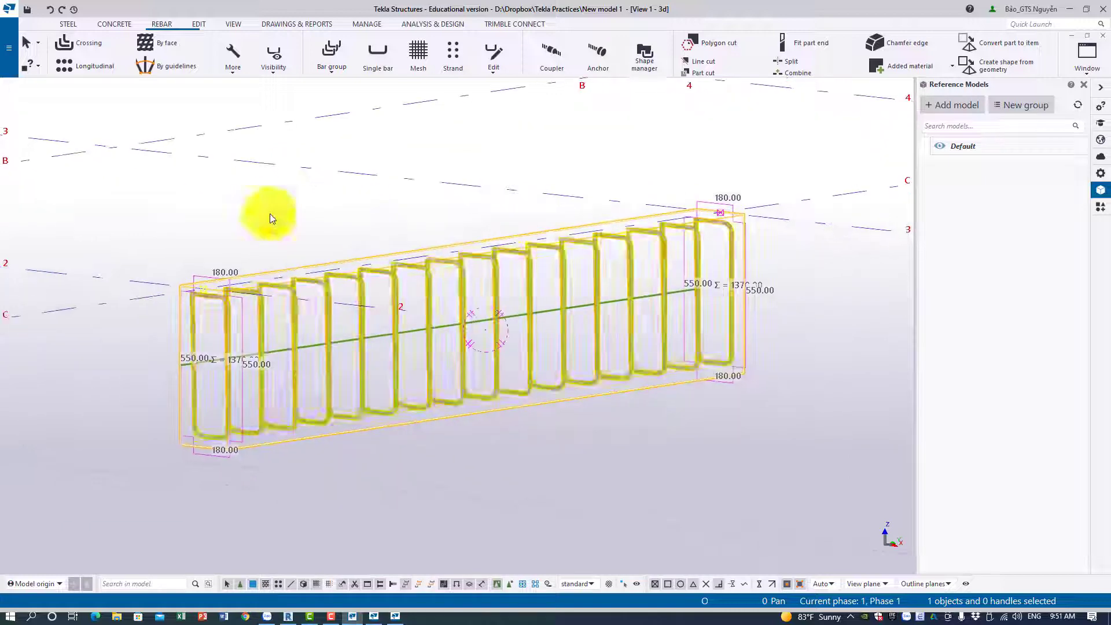
pyautogui.click(96, 66)
pyautogui.keyDown('ctrl'); pyautogui.moveTo(306, 345); pyautogui.dragTo(252, 408, button='middle'); pyautogui.keyUp('ctrl')
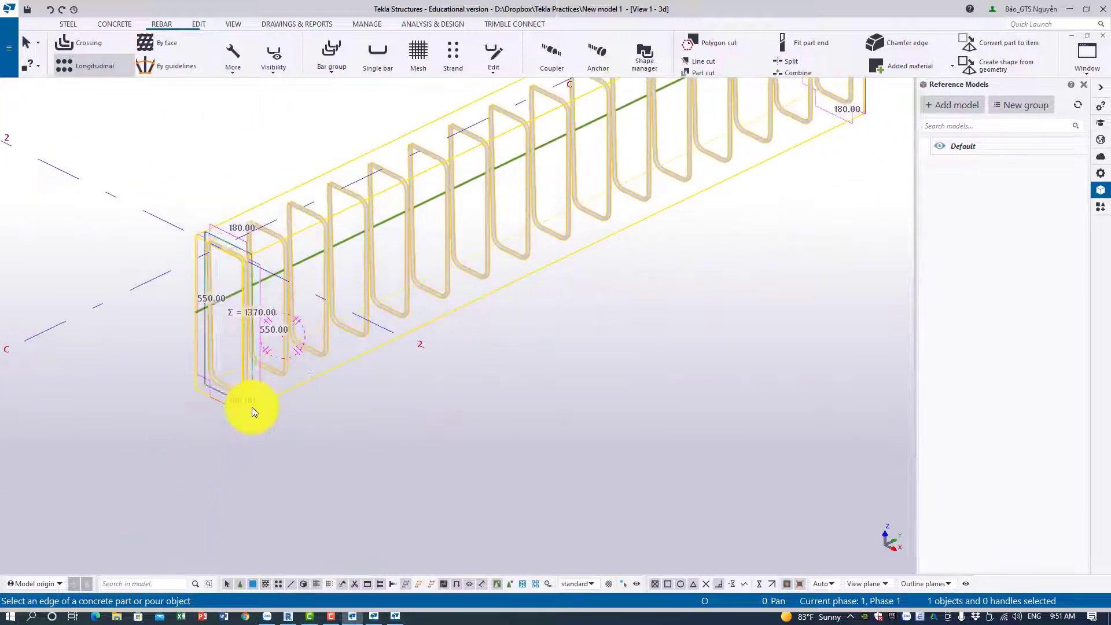
pyautogui.click(286, 394)
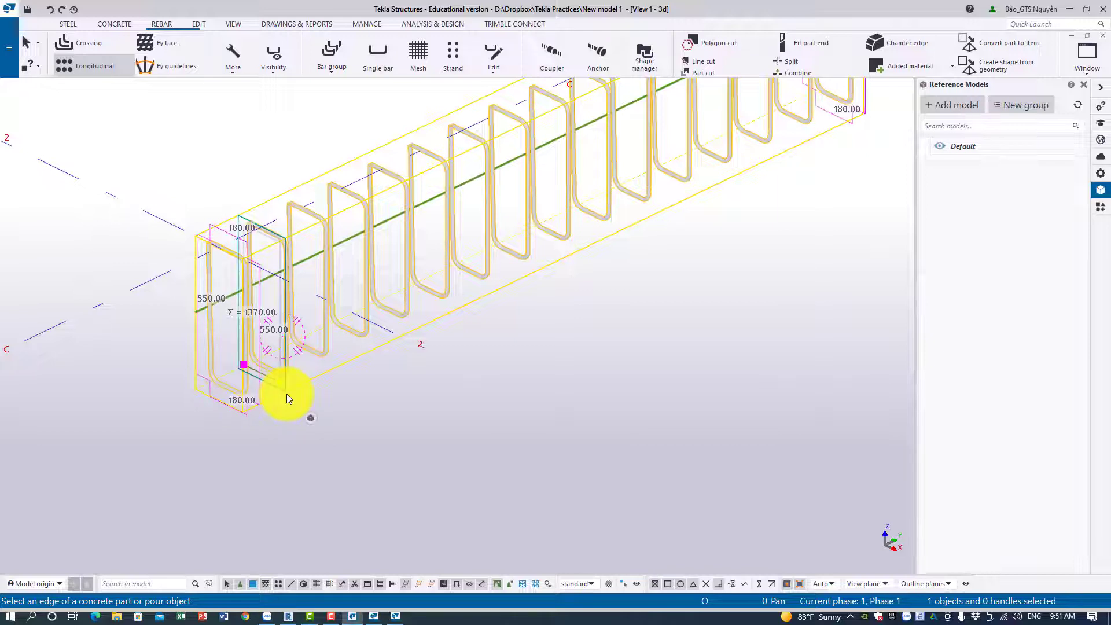
pyautogui.middleClick(295, 366)
pyautogui.press('Escape')
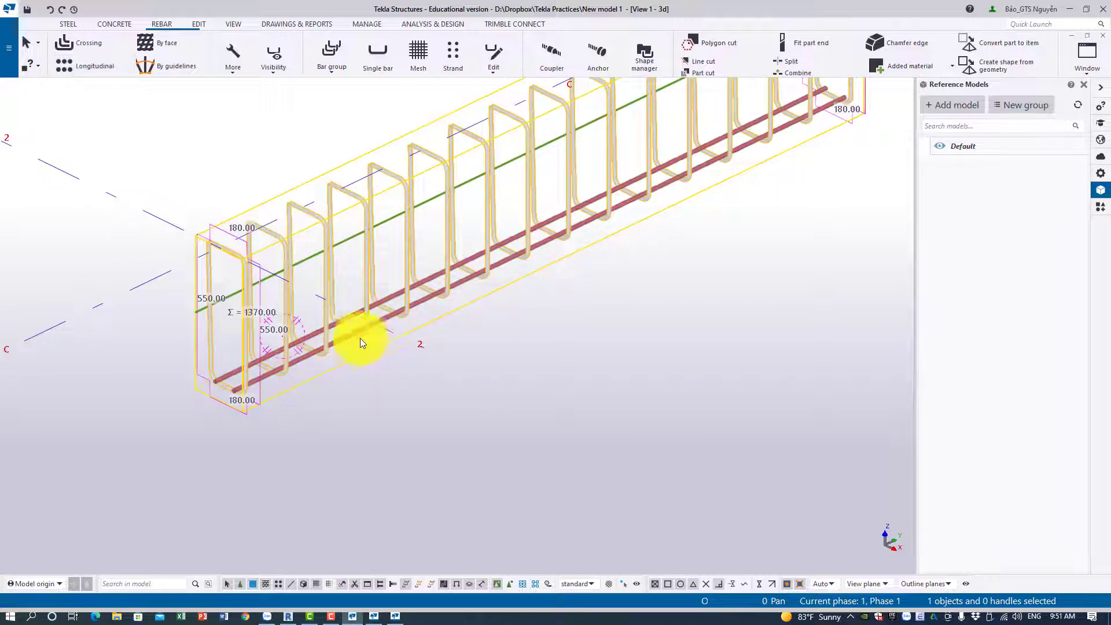
# Split the concrete beam crosswise near its middle and undo the split.
pyautogui.scroll(2, 360, 338)
pyautogui.click(338, 332)
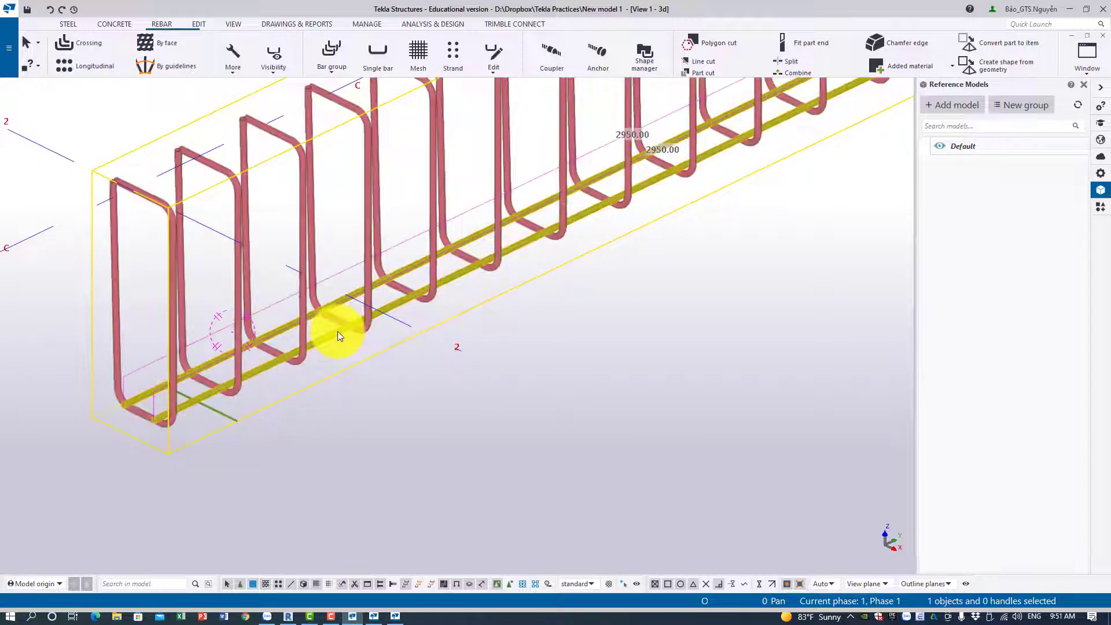
pyautogui.click(782, 64)
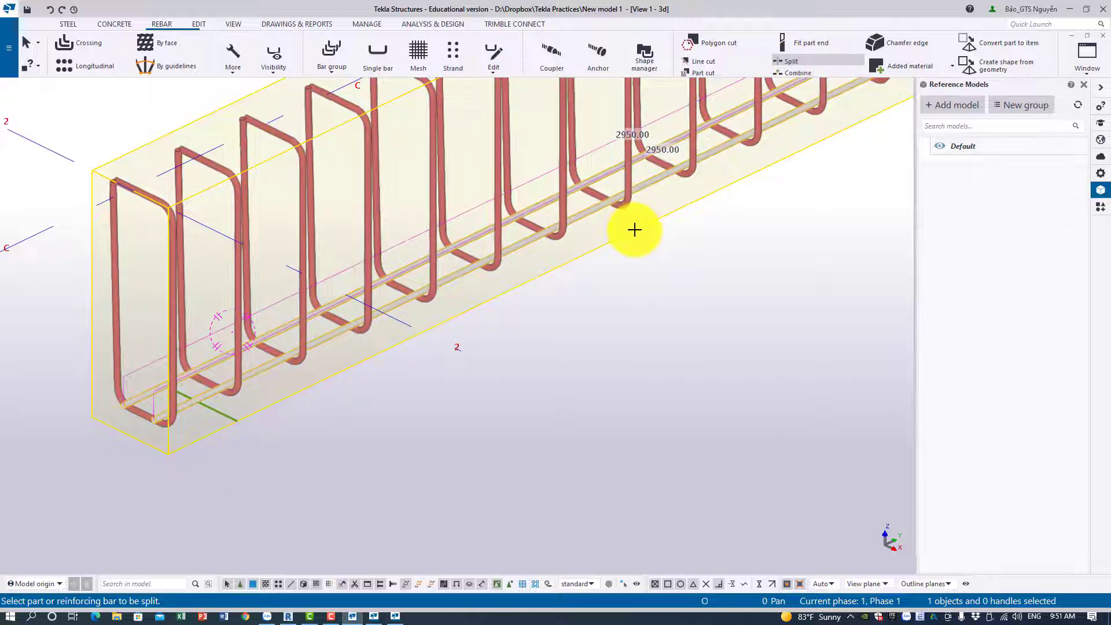
pyautogui.click(635, 230)
pyautogui.click(551, 170)
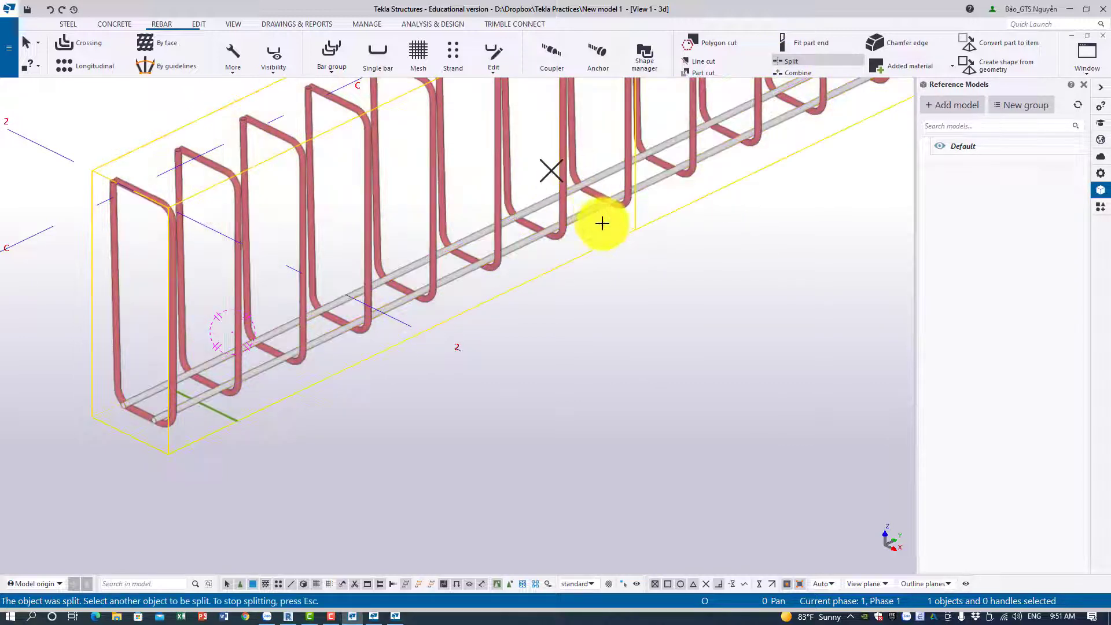
pyautogui.scroll(-5, 603, 224)
pyautogui.hotkey('ctrl', 'z')
pyautogui.keyDown('ctrl'); pyautogui.moveTo(638, 316); pyautogui.dragTo(651, 291, button='middle'); pyautogui.keyUp('ctrl')
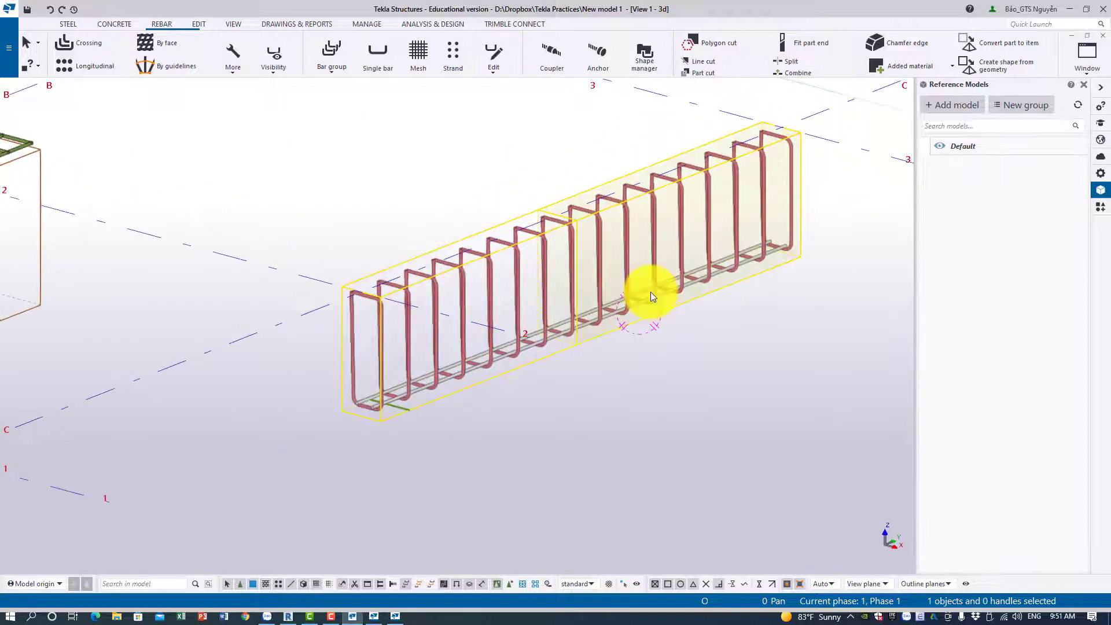
# Select the bottom longitudinal rebar set to review its properties, and inspect the beam's reinforcement from its end.
pyautogui.click(551, 337)
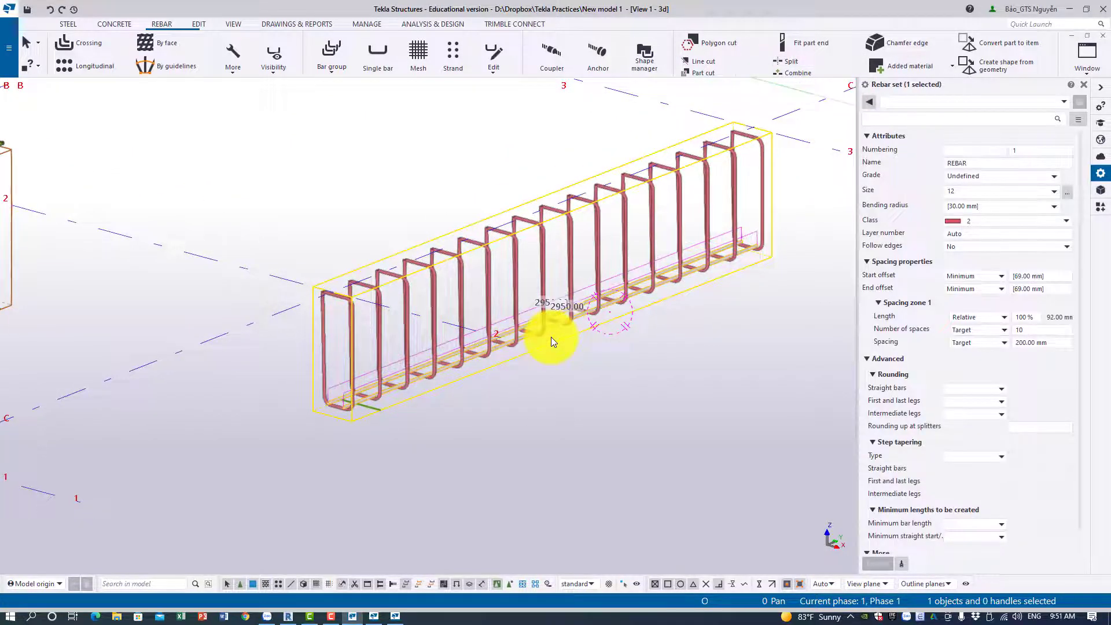
pyautogui.scroll(2, 550, 337)
pyautogui.click(526, 387)
pyautogui.moveTo(527, 380); pyautogui.dragTo(575, 382, button='middle')
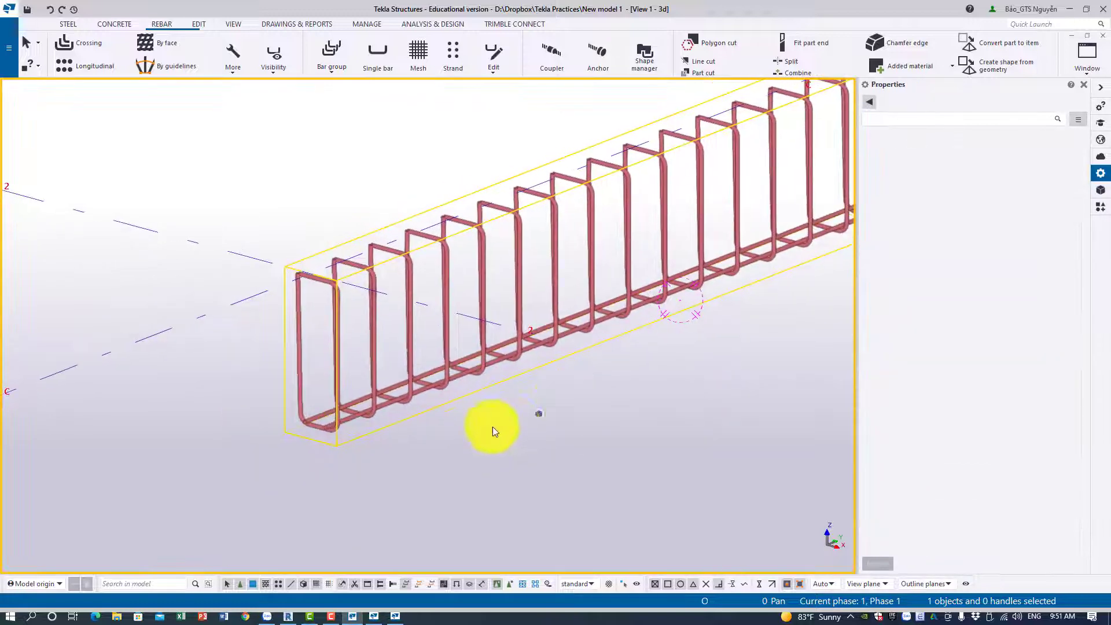
pyautogui.keyDown('ctrl'); pyautogui.moveTo(492, 426); pyautogui.dragTo(764, 278, button='middle'); pyautogui.keyUp('ctrl')
pyautogui.moveTo(764, 278); pyautogui.dragTo(546, 399, button='middle')
pyautogui.scroll(-2, 545, 399)
pyautogui.moveTo(381, 400); pyautogui.dragTo(546, 349, button='middle')
pyautogui.scroll(4, 546, 348)
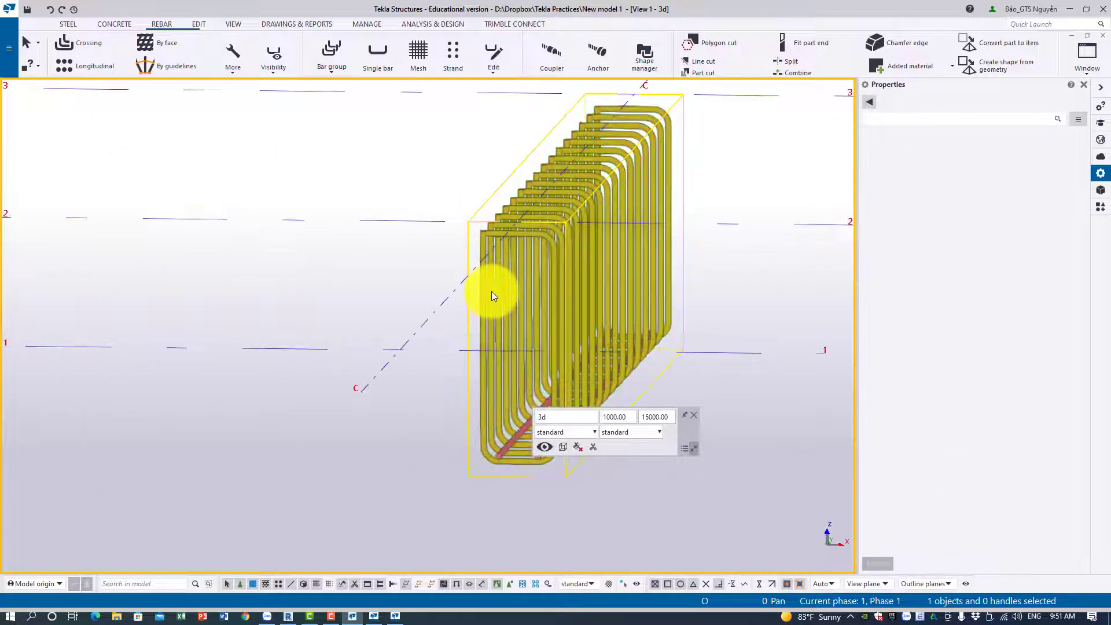
# Select the beam's stirrup rebar set and examine it alongside the column and footing reinforcement in the whole model.
pyautogui.click(491, 291)
pyautogui.keyDown('ctrl'); pyautogui.moveTo(241, 347); pyautogui.dragTo(657, 238, button='middle'); pyautogui.keyUp('ctrl')
pyautogui.scroll(-6, 658, 238)
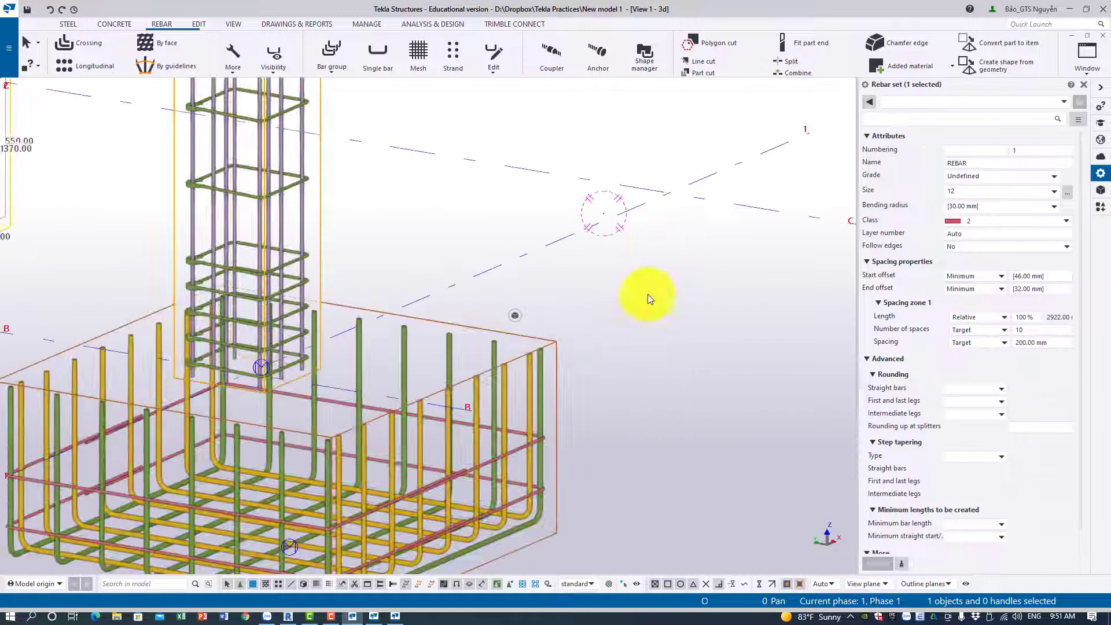
pyautogui.keyDown('ctrl'); pyautogui.moveTo(663, 347); pyautogui.dragTo(684, 414, button='middle'); pyautogui.keyUp('ctrl')
pyautogui.scroll(-3, 613, 429)
pyautogui.scroll(3, 557, 428)
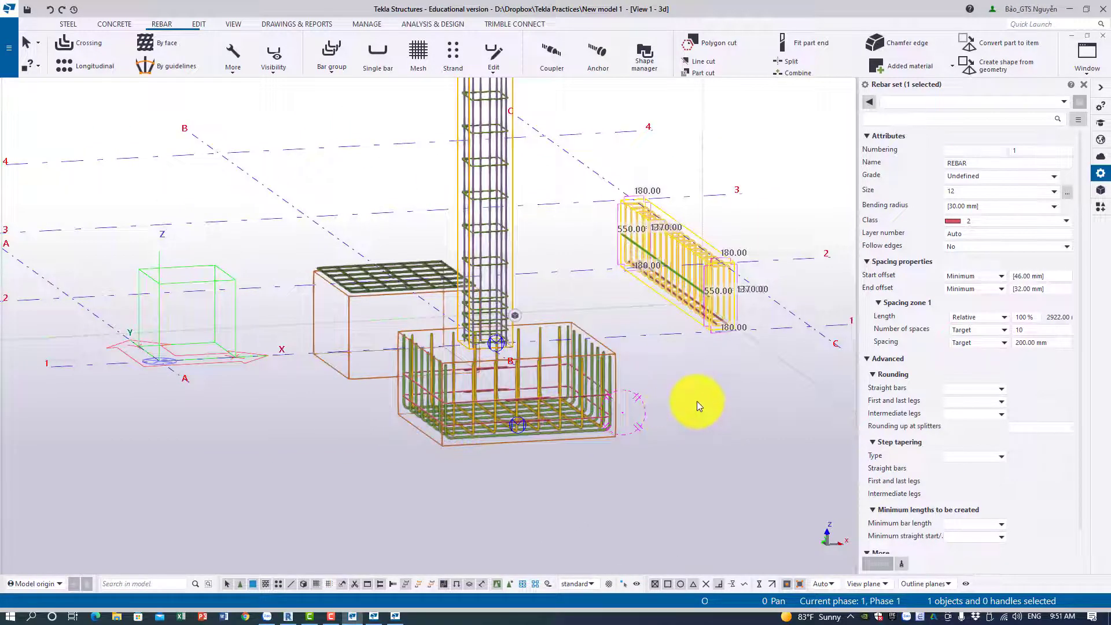